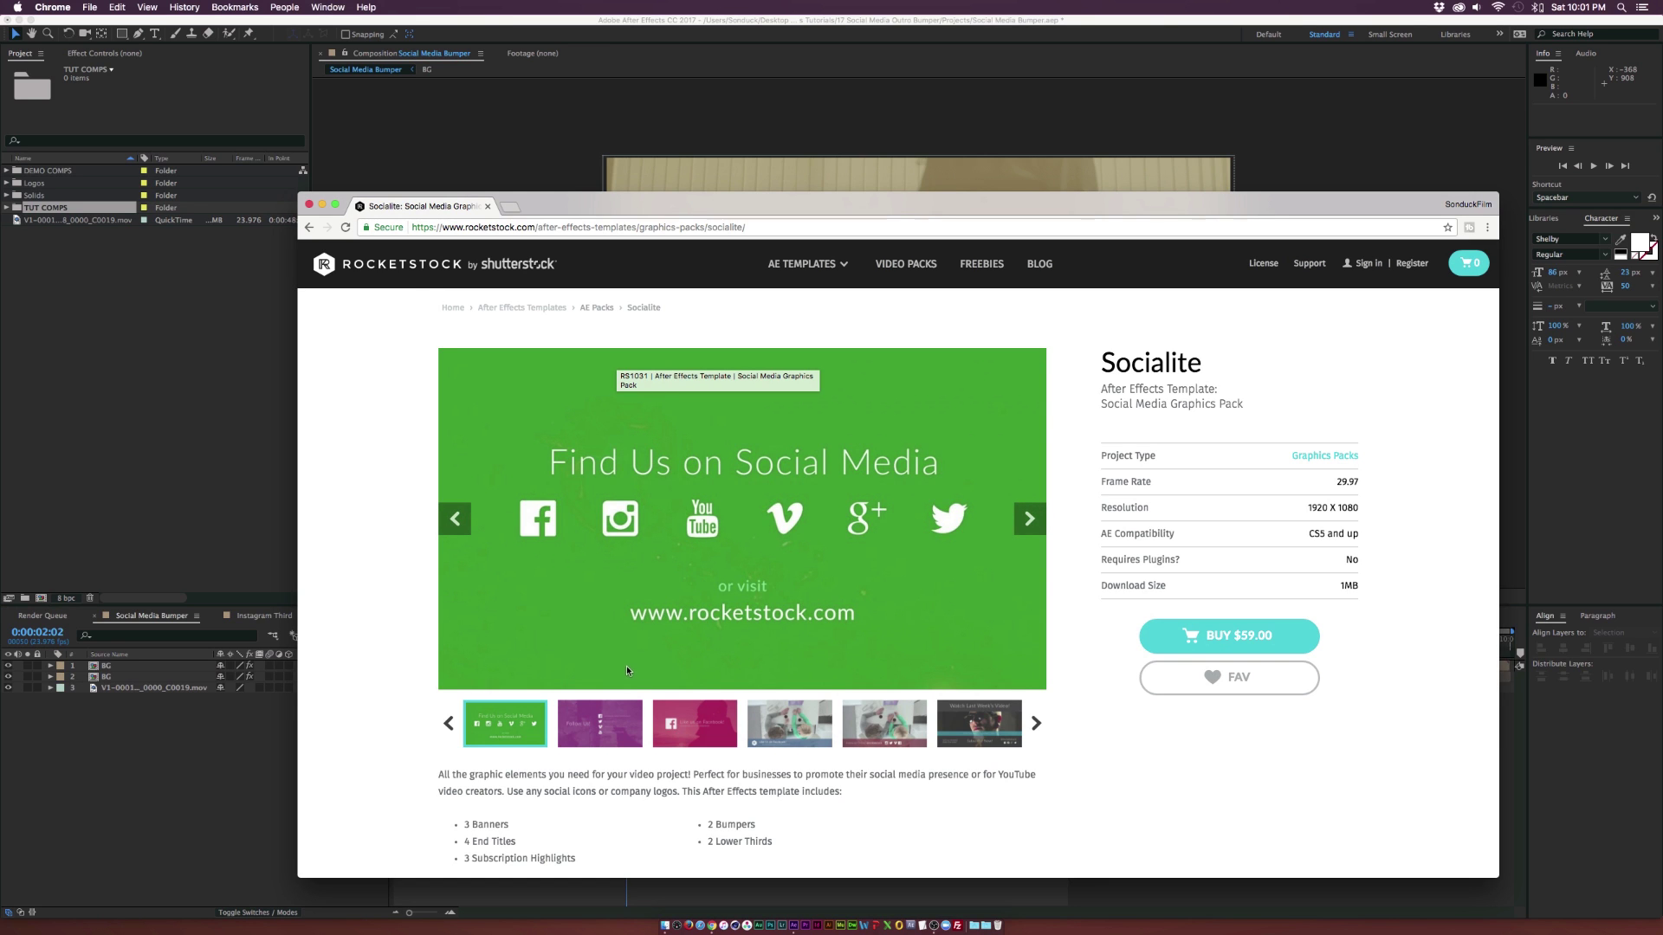
# Look through the Socialite template's preview images in the browser and return to the After Effects project
pyautogui.click(600, 723)
pyautogui.click(669, 725)
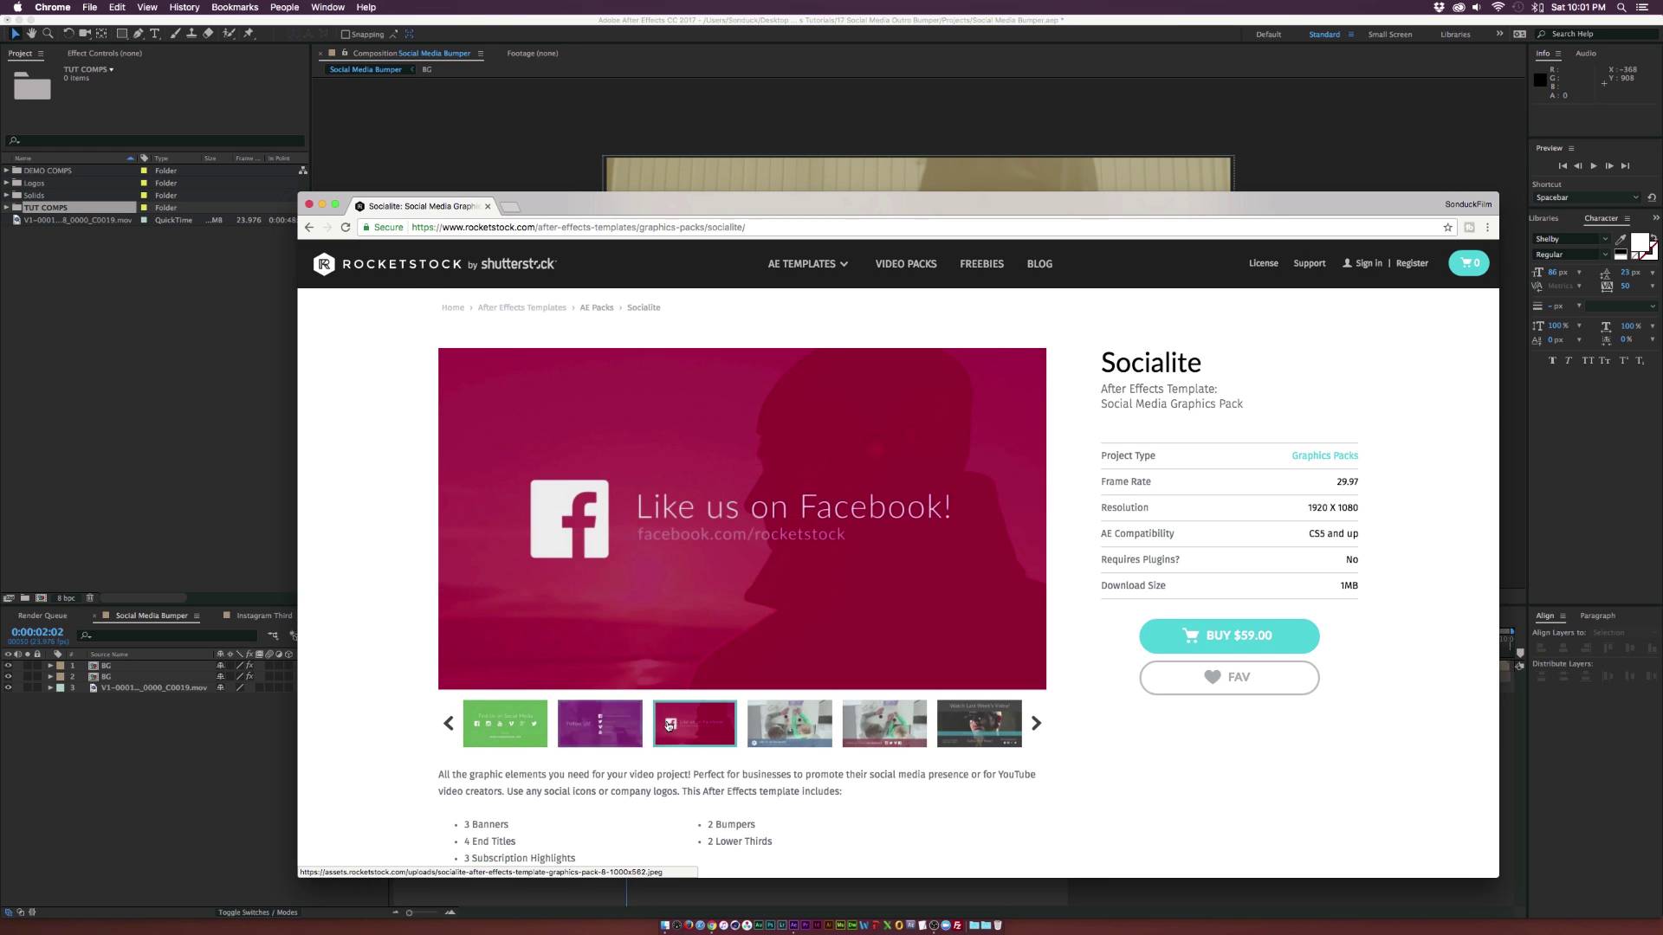
pyautogui.click(804, 715)
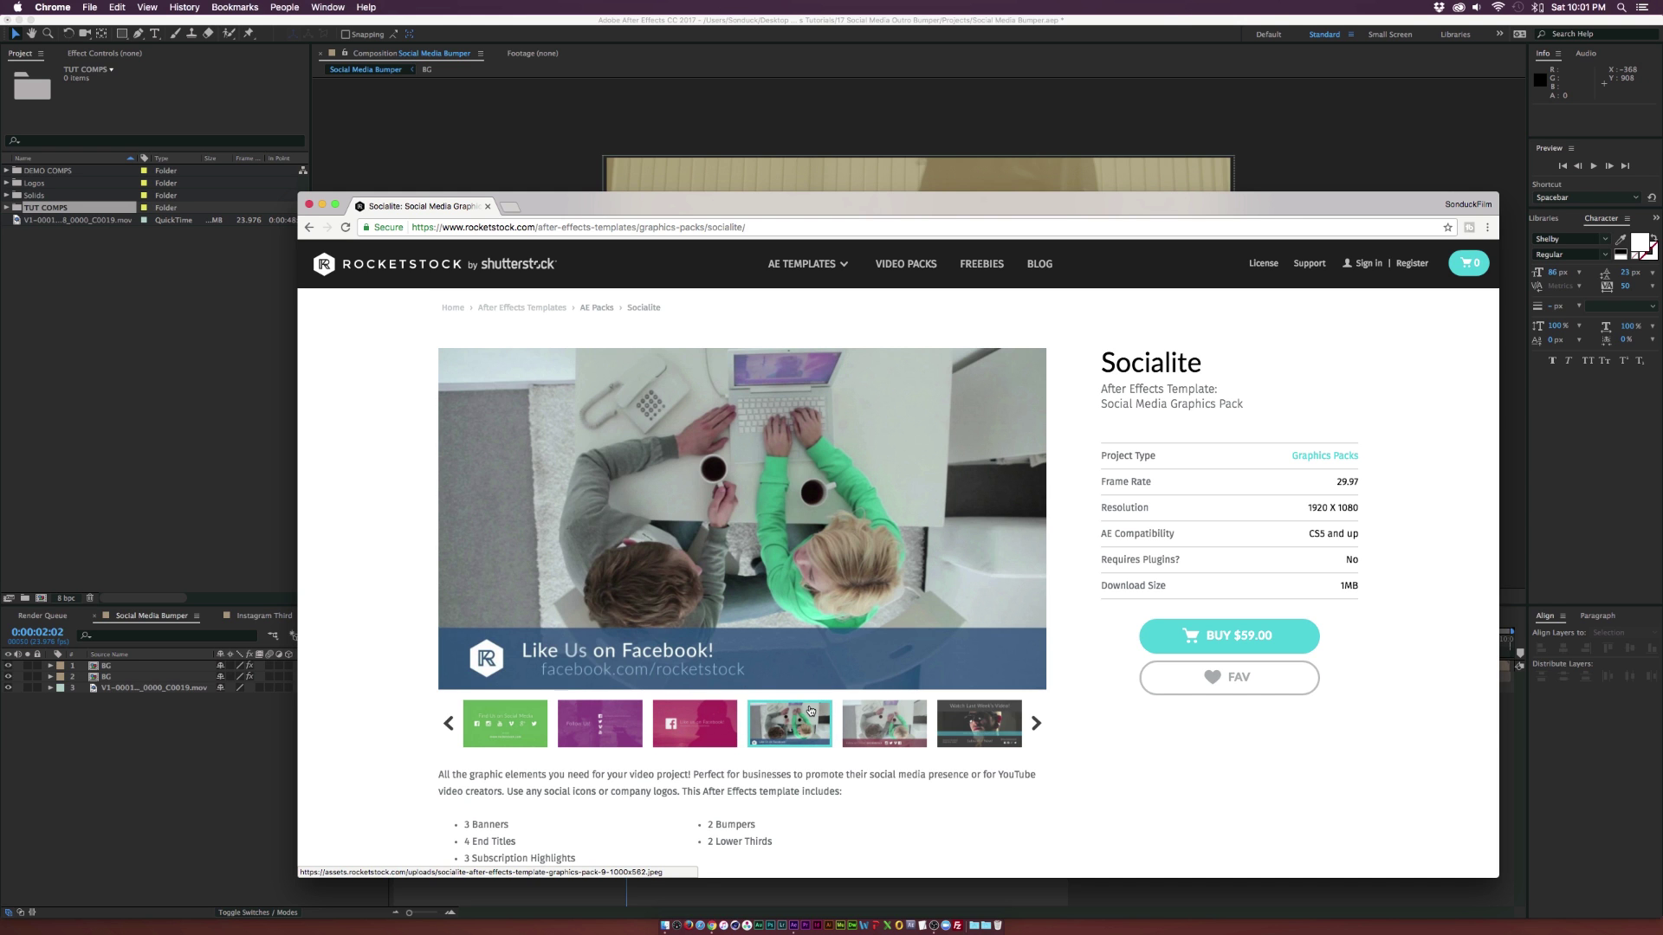
pyautogui.doubleClick(696, 206)
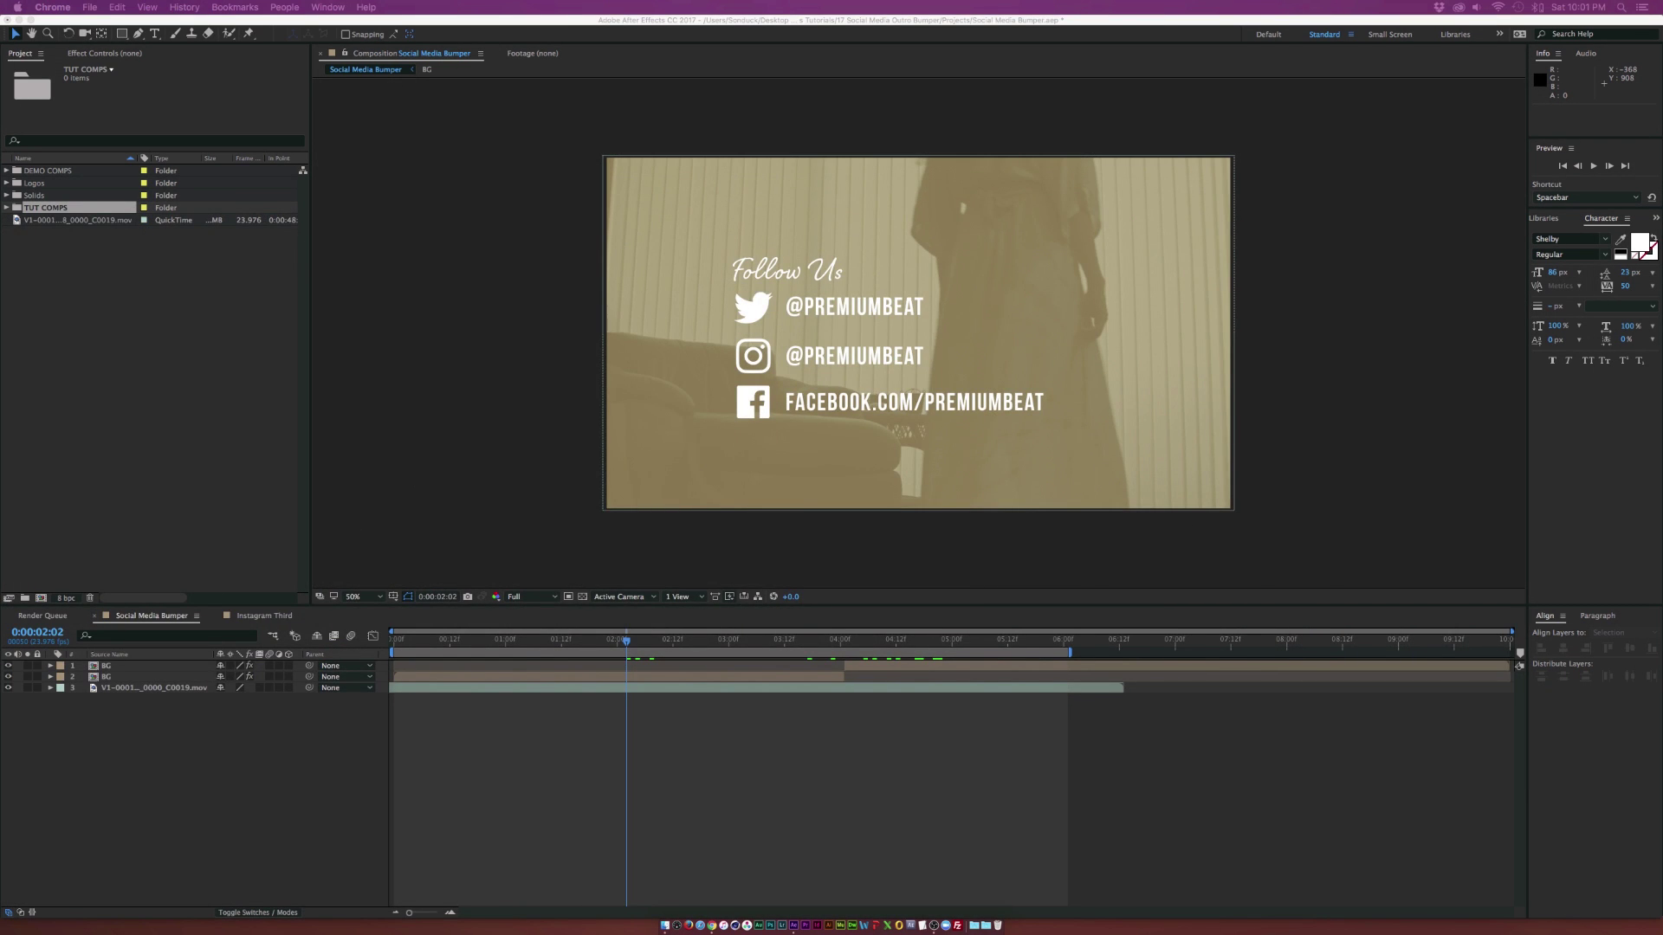
pyautogui.click(213, 500)
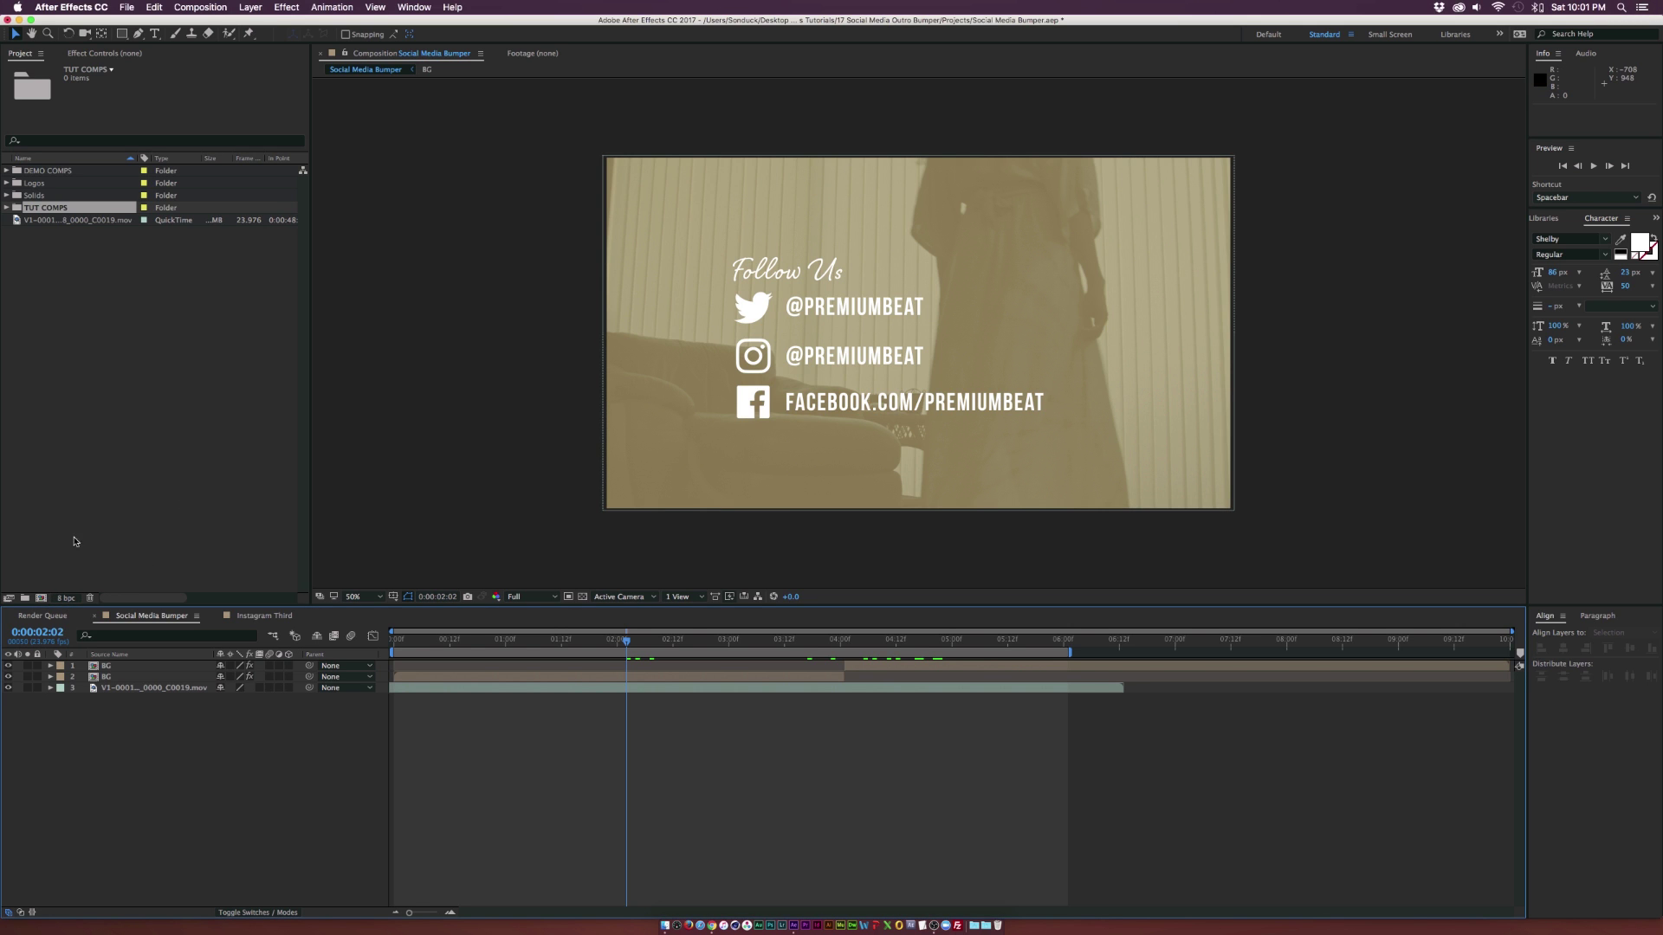
# Create a new composition named MAIN TUTORIAL, keeping the default settings
pyautogui.click(219, 7)
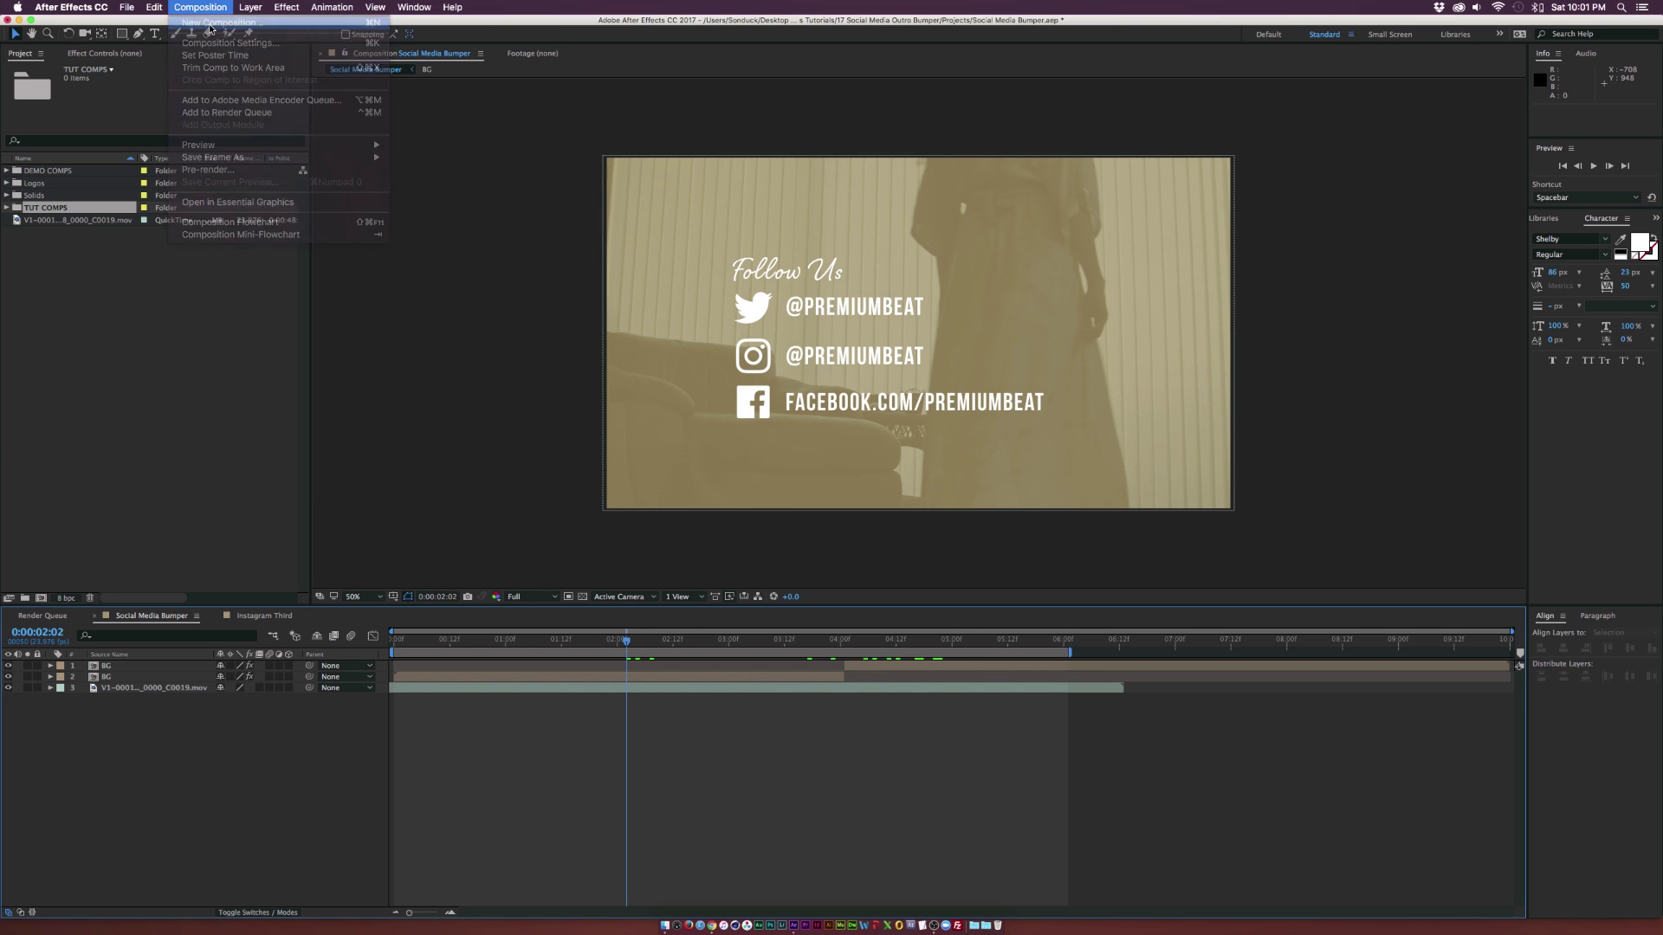
pyautogui.click(212, 19)
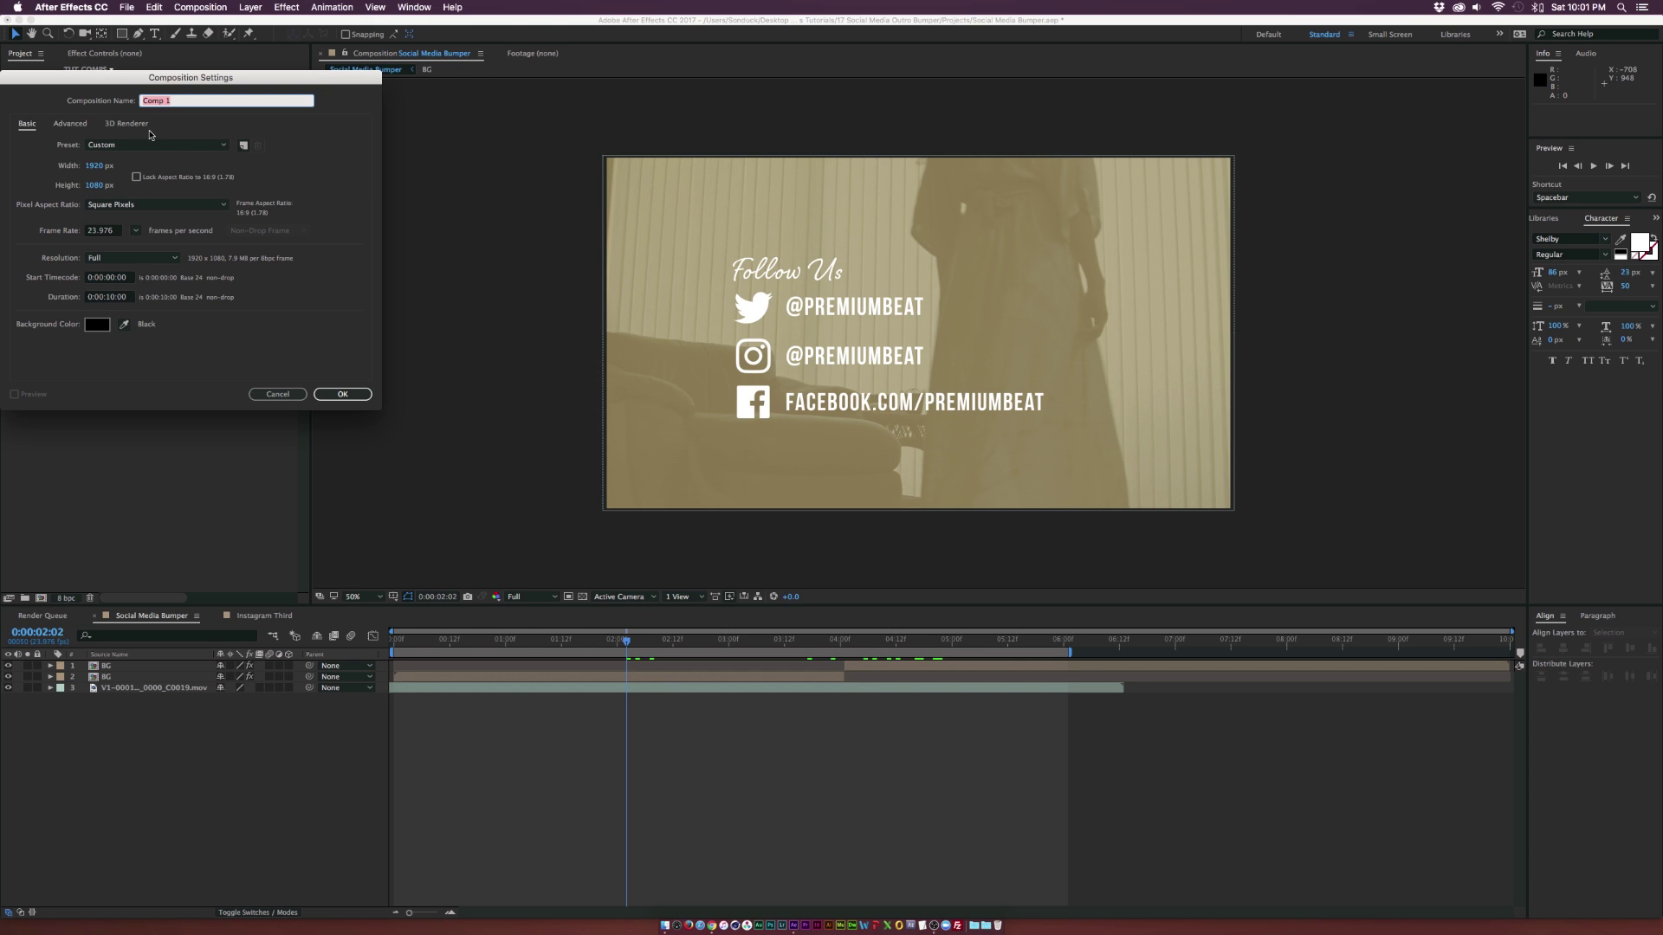
pyautogui.write('MAIN TUTORIAL')
pyautogui.click(339, 392)
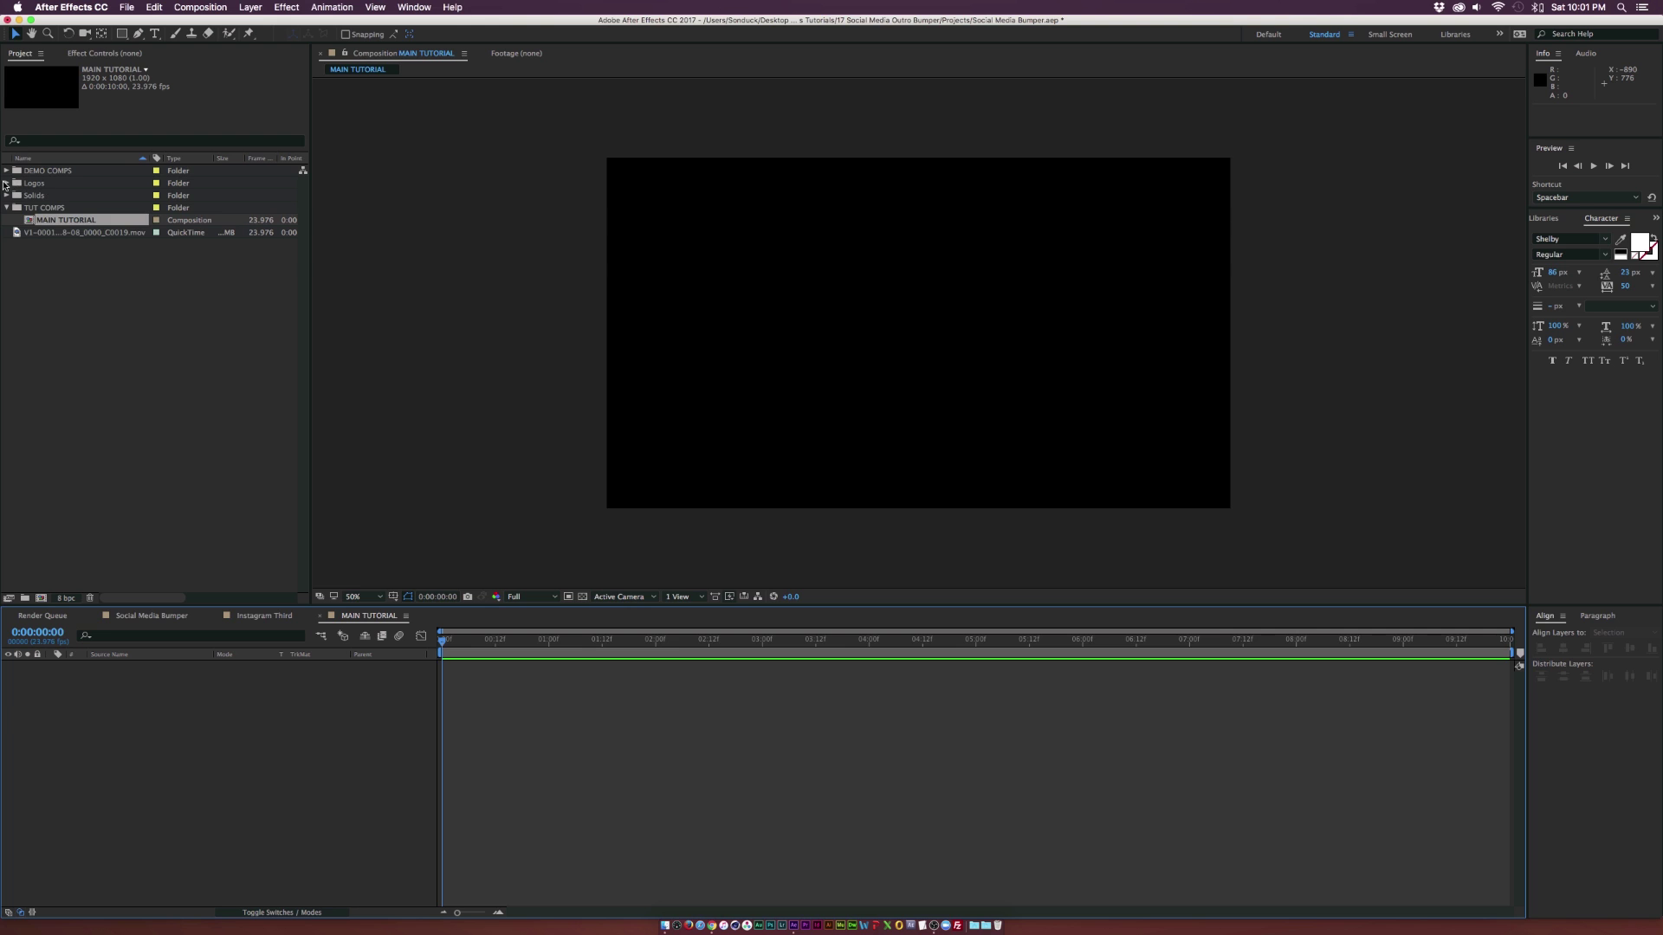
# Preview Facebook-Logo.png, Instagram Color.jpg and Instagram-Logo.png from the Logos folder, and close the footage view
pyautogui.click(7, 184)
pyautogui.doubleClick(30, 197)
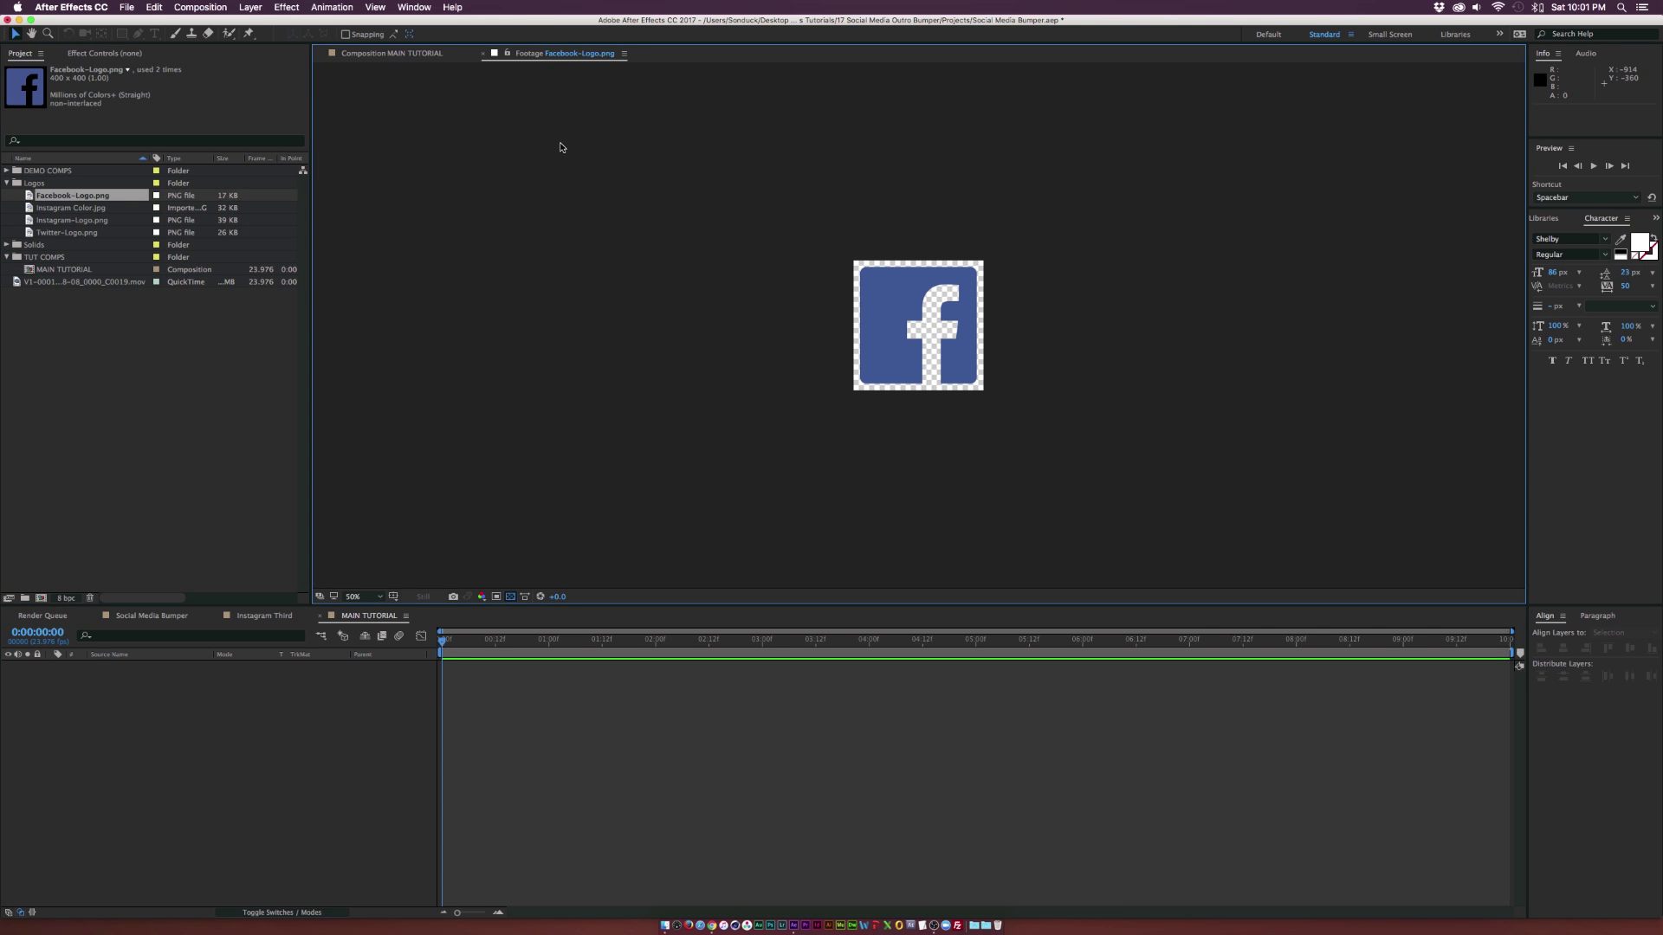
pyautogui.click(52, 210)
pyautogui.doubleClick(52, 210)
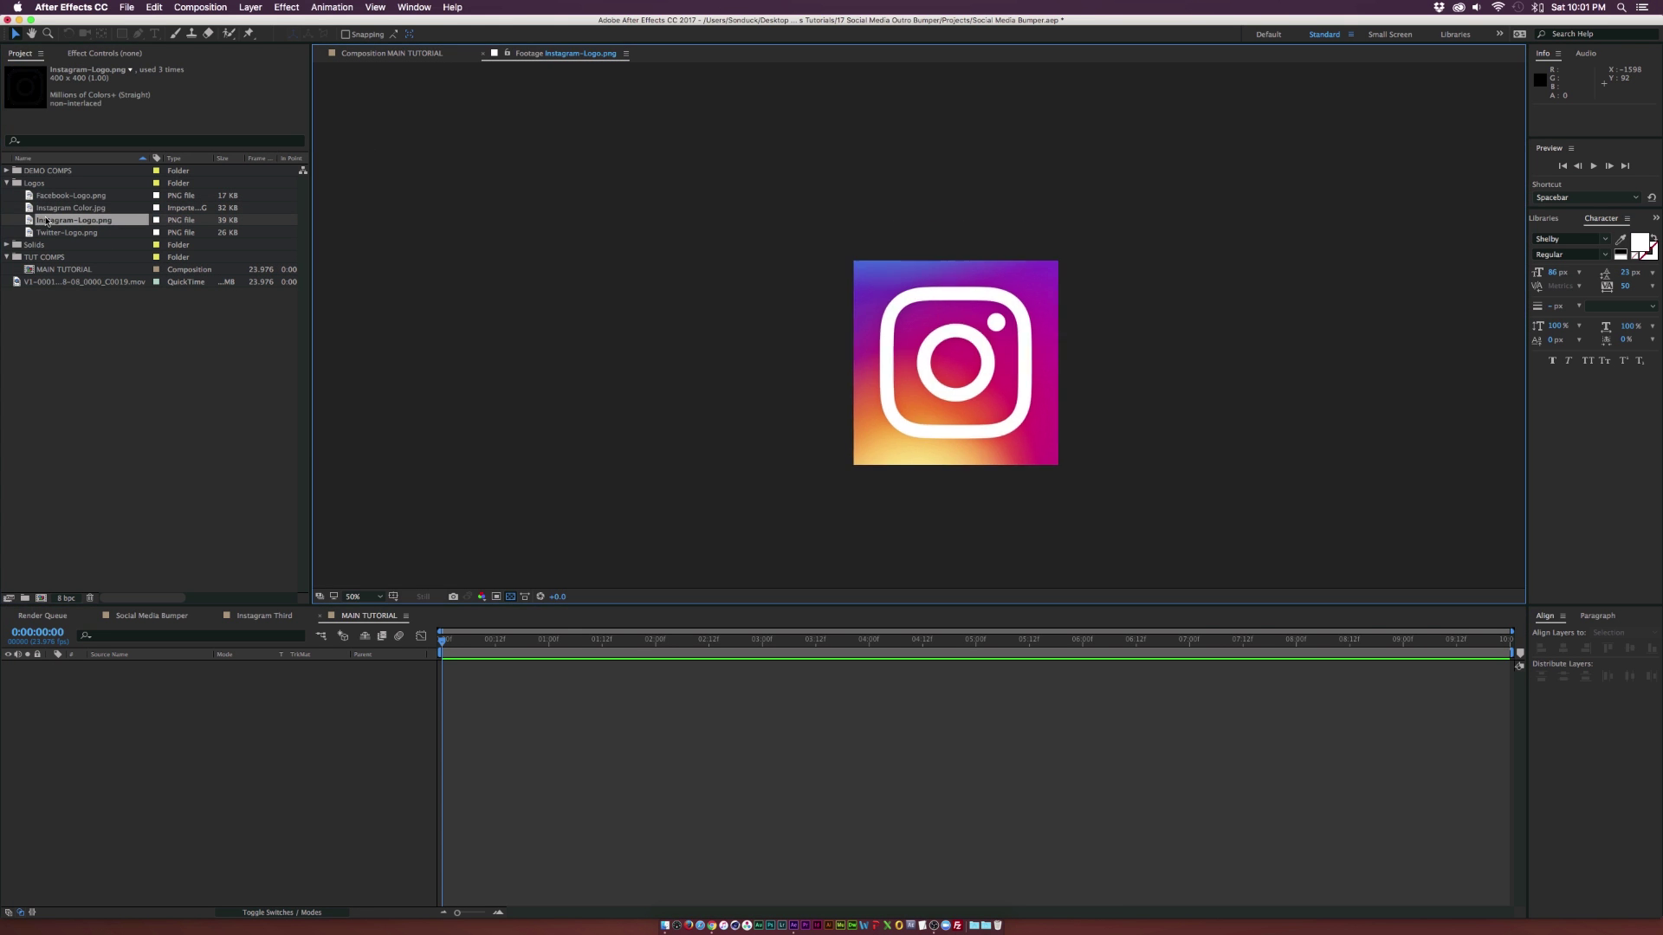
pyautogui.doubleClick(46, 222)
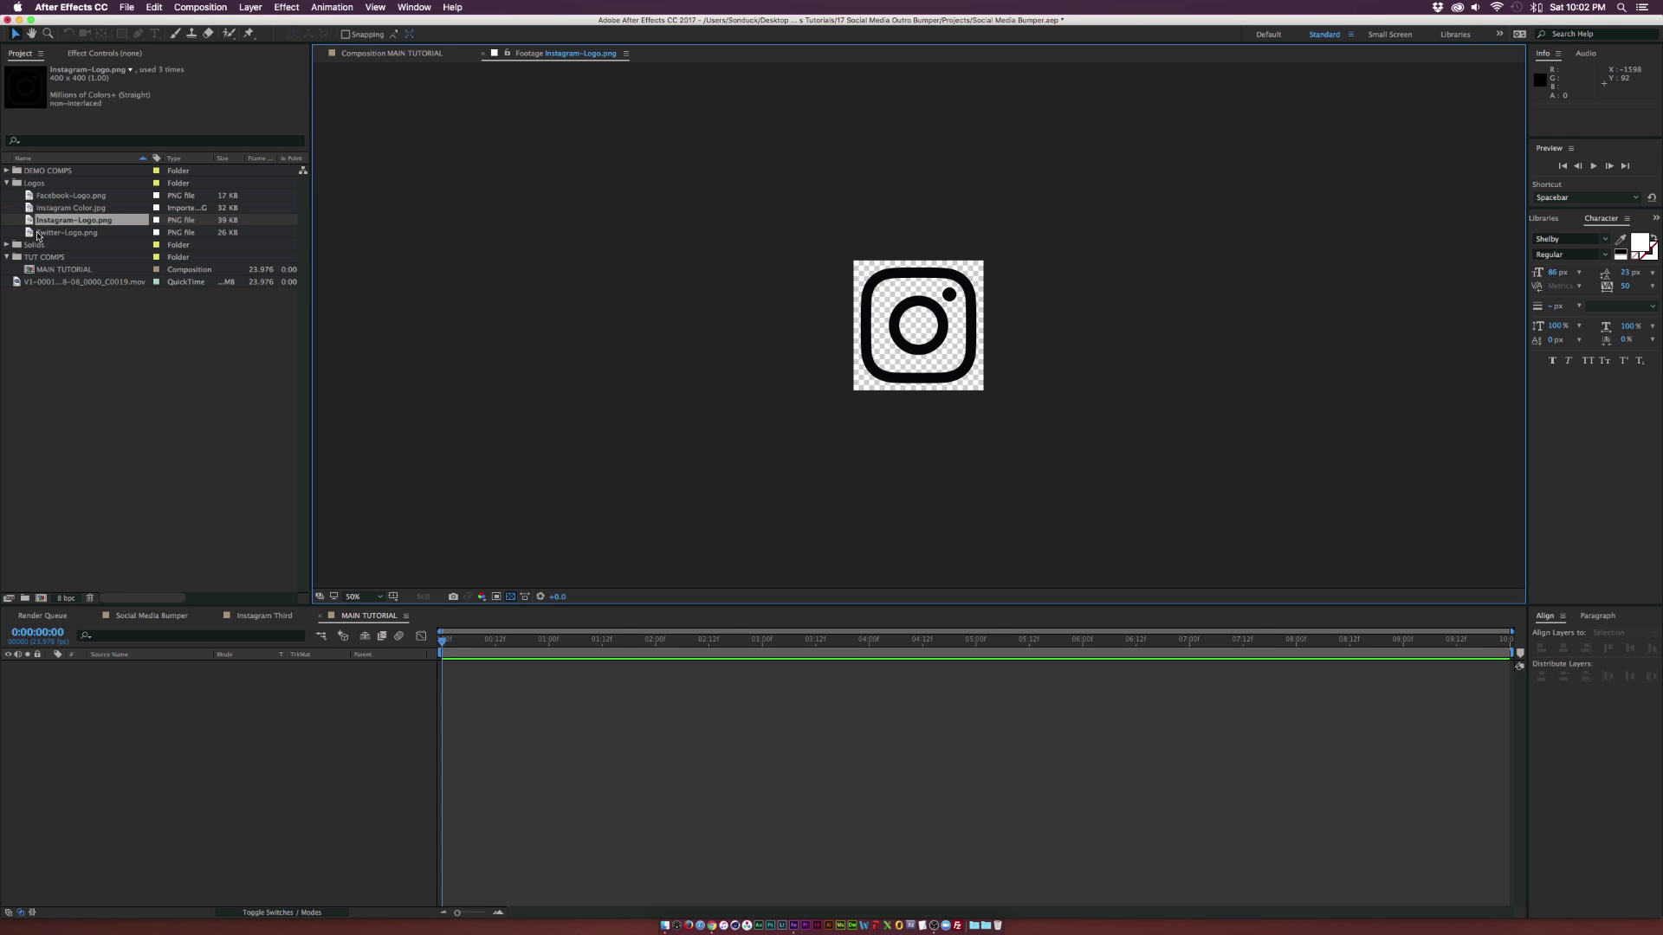
pyautogui.click(34, 234)
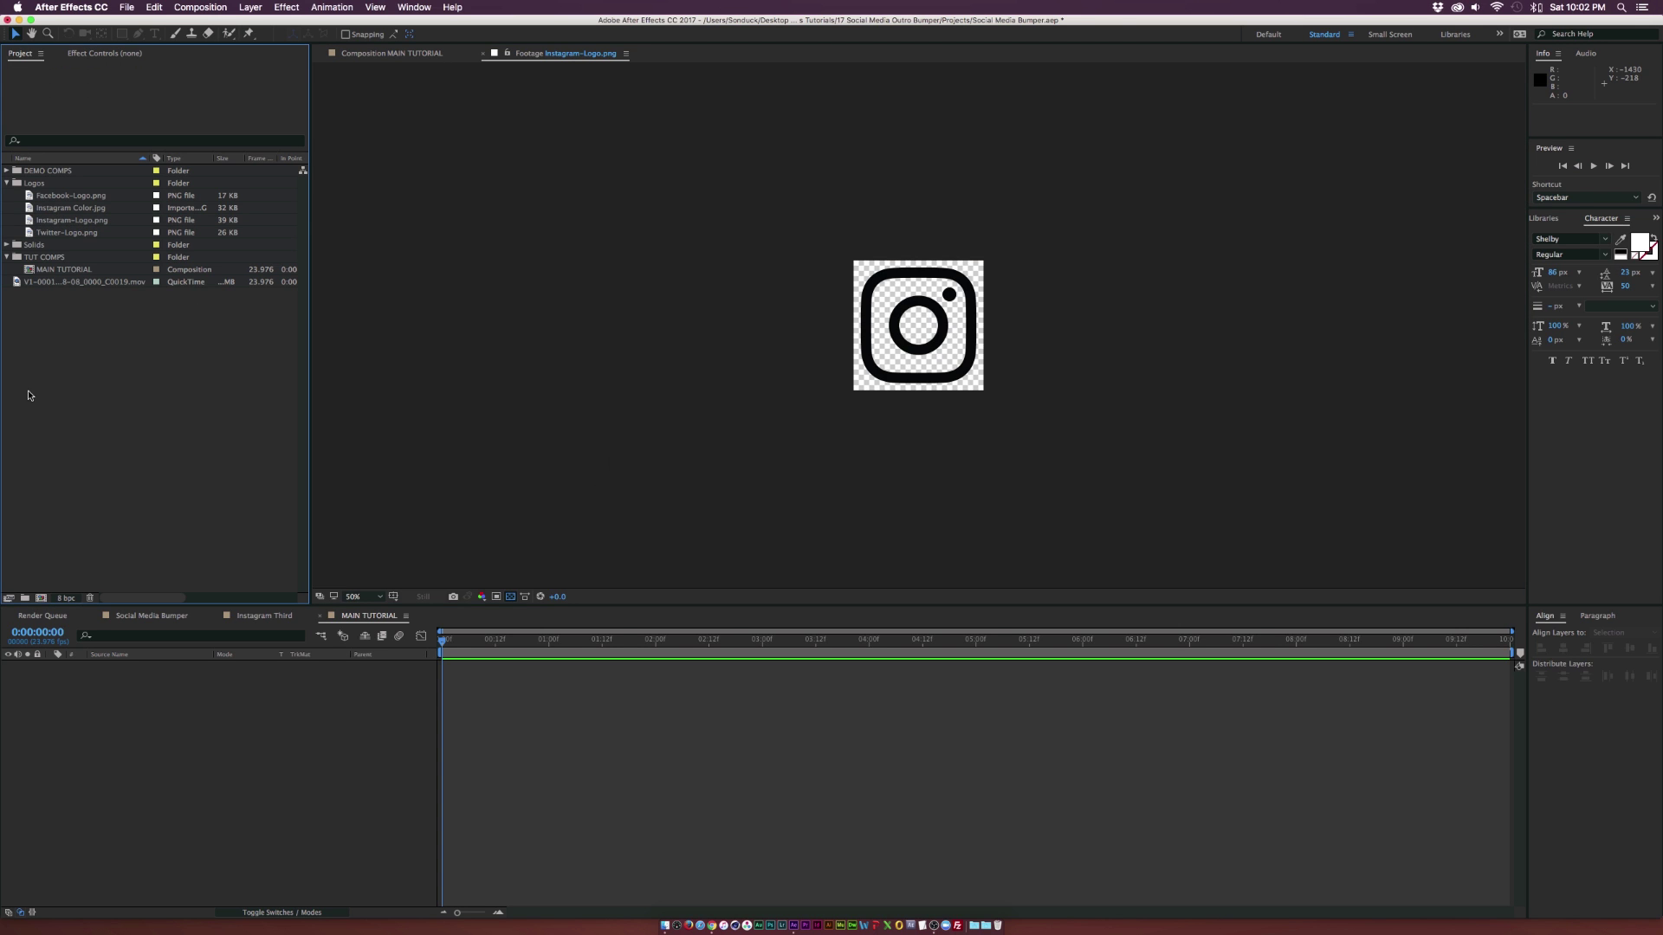
pyautogui.click(482, 54)
# Add Facebook-Logo.png, Instagram-Logo.png and Twitter-Logo.png as layers to the MAIN TUTORIAL composition
pyautogui.click(81, 196)
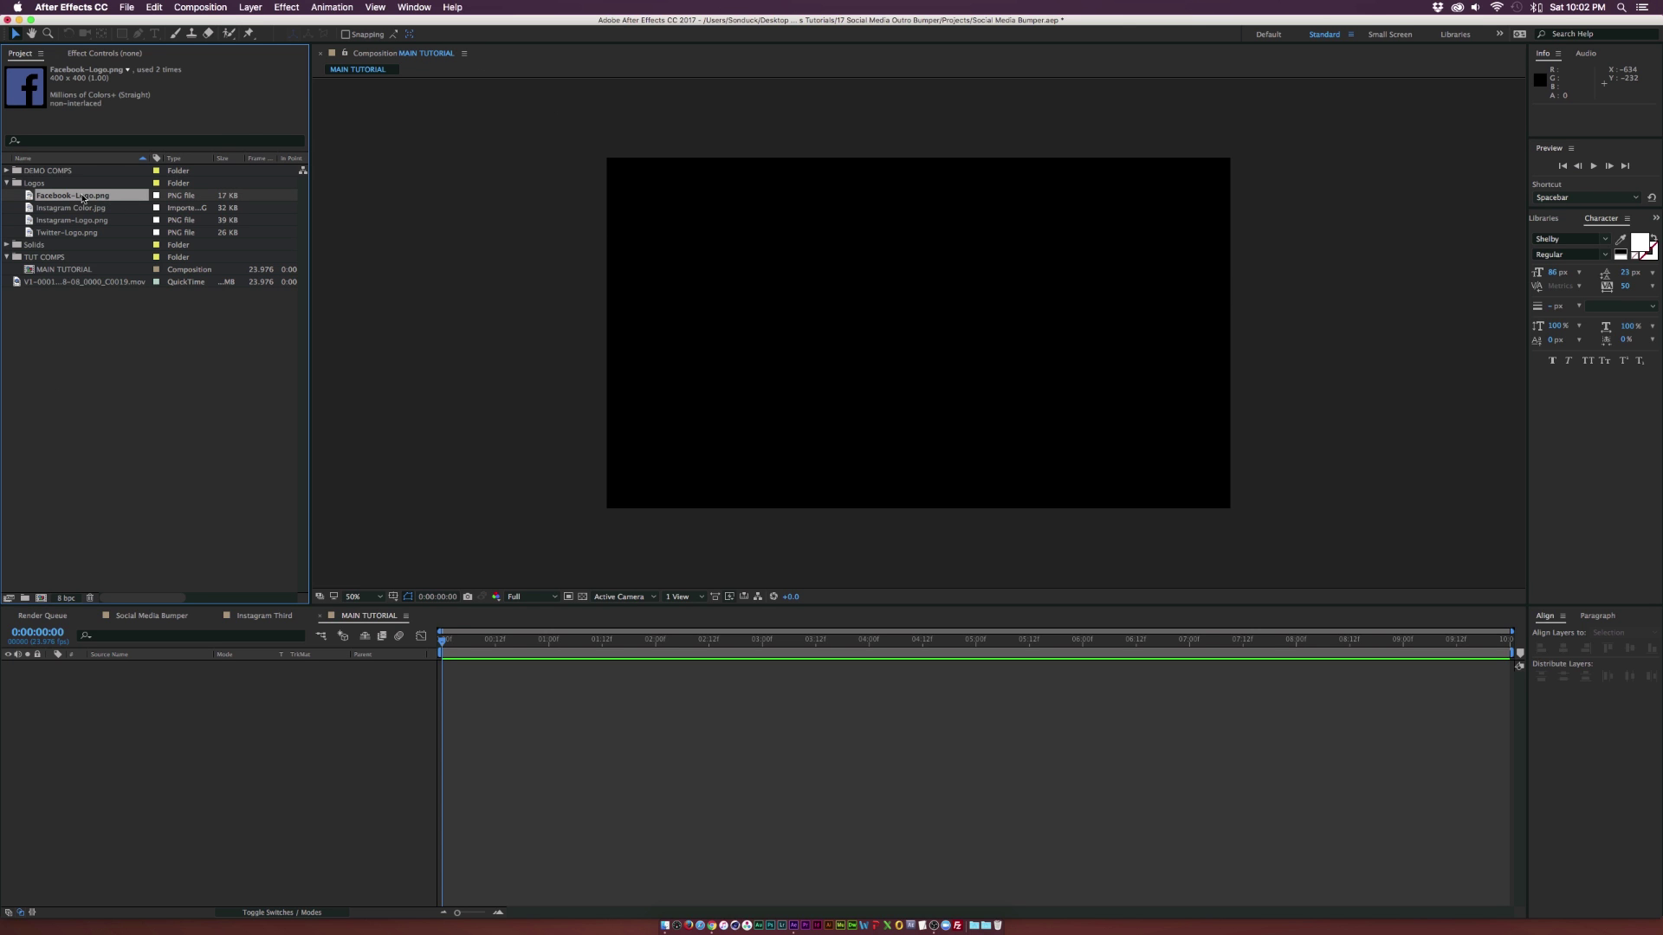
pyautogui.keyDown('super'); pyautogui.click(74, 220); pyautogui.keyUp('super')
pyautogui.keyDown('super'); pyautogui.click(68, 232); pyautogui.keyUp('super')
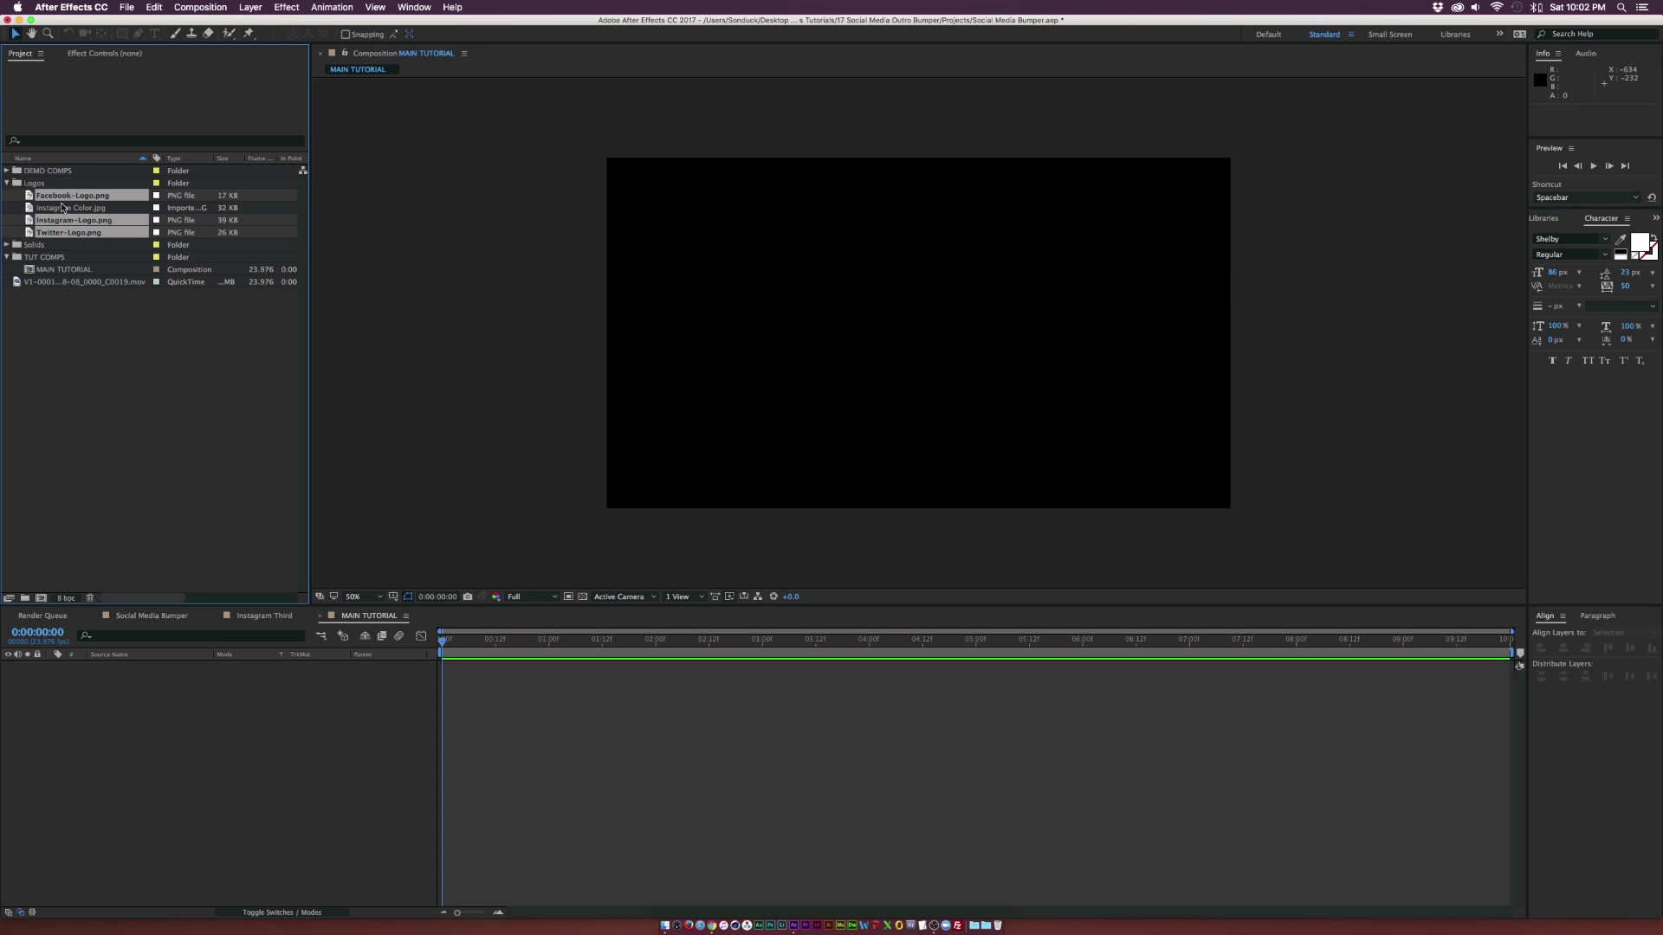
pyautogui.moveTo(57, 235); pyautogui.dragTo(195, 679)
pyautogui.click(156, 760)
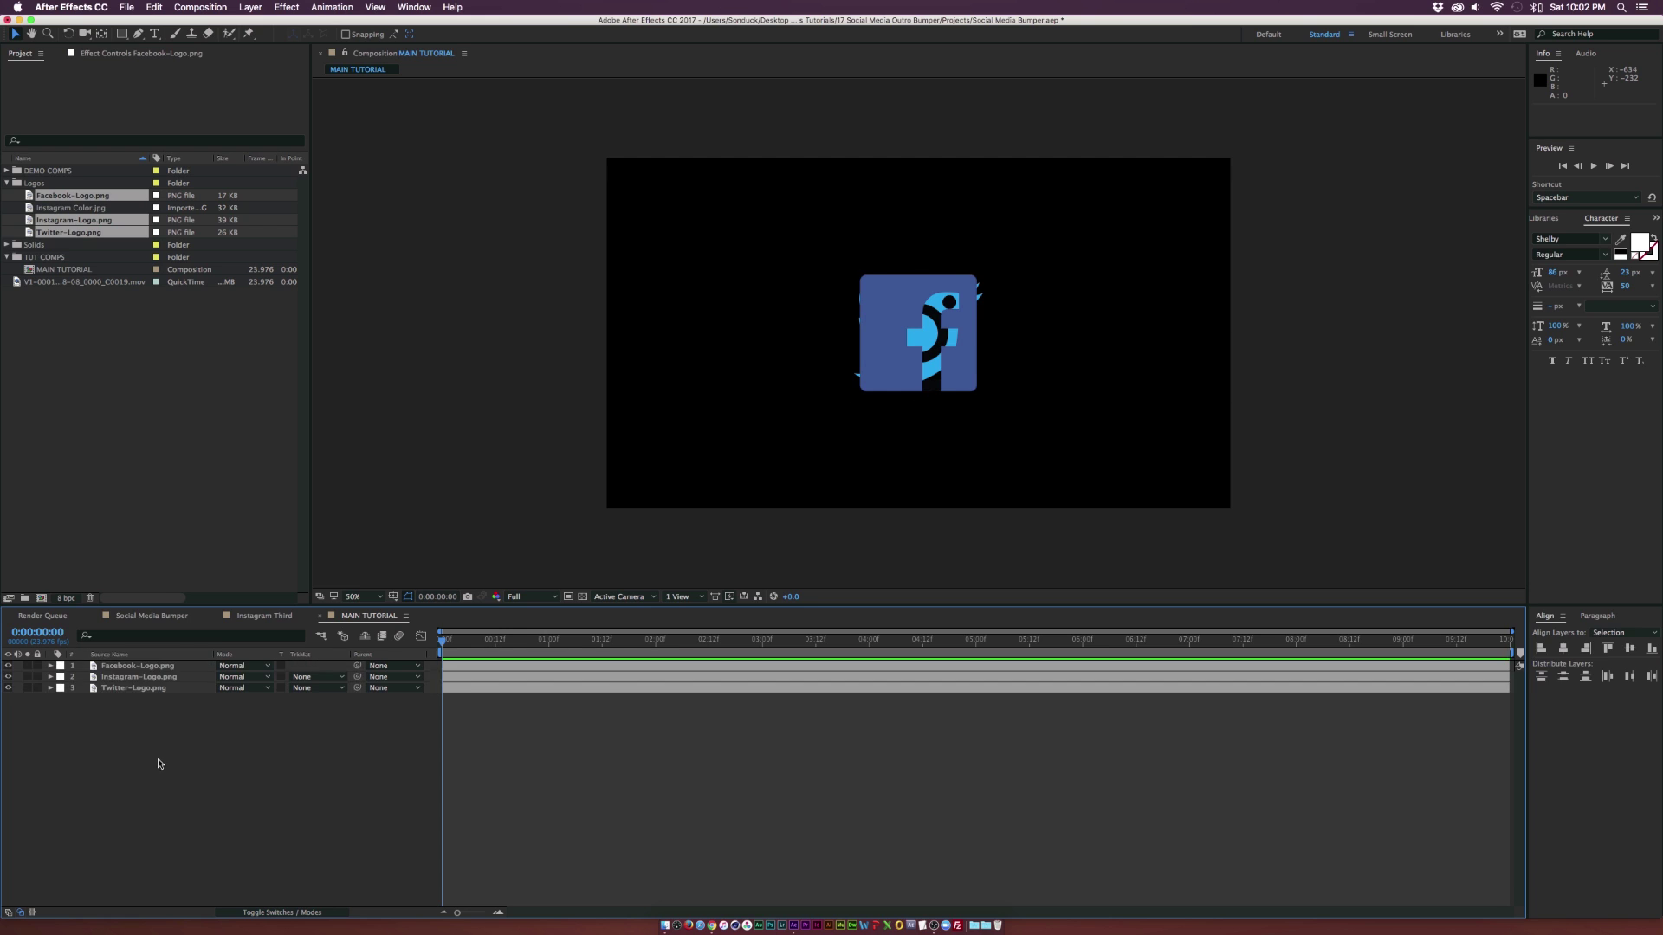
# Scale all three logos to 51% and stack them vertically, with Twitter above and Instagram below the centered Facebook logo
pyautogui.press('super+a')
pyautogui.press('s')
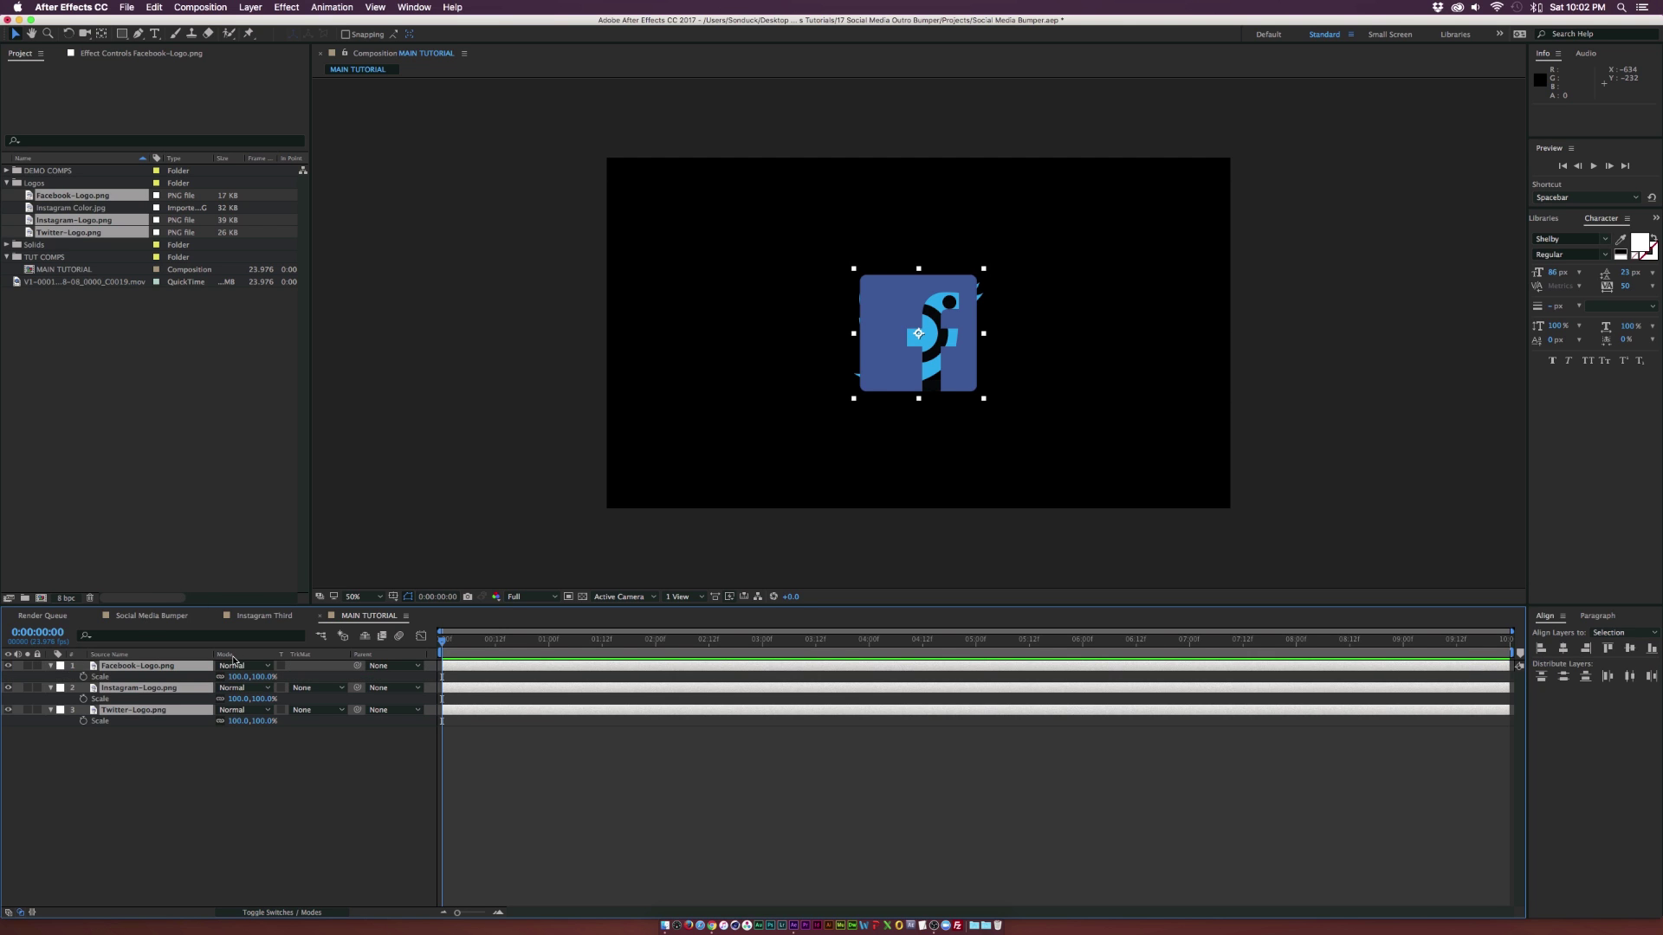
pyautogui.click(235, 677)
pyautogui.write('51')
pyautogui.click(239, 766)
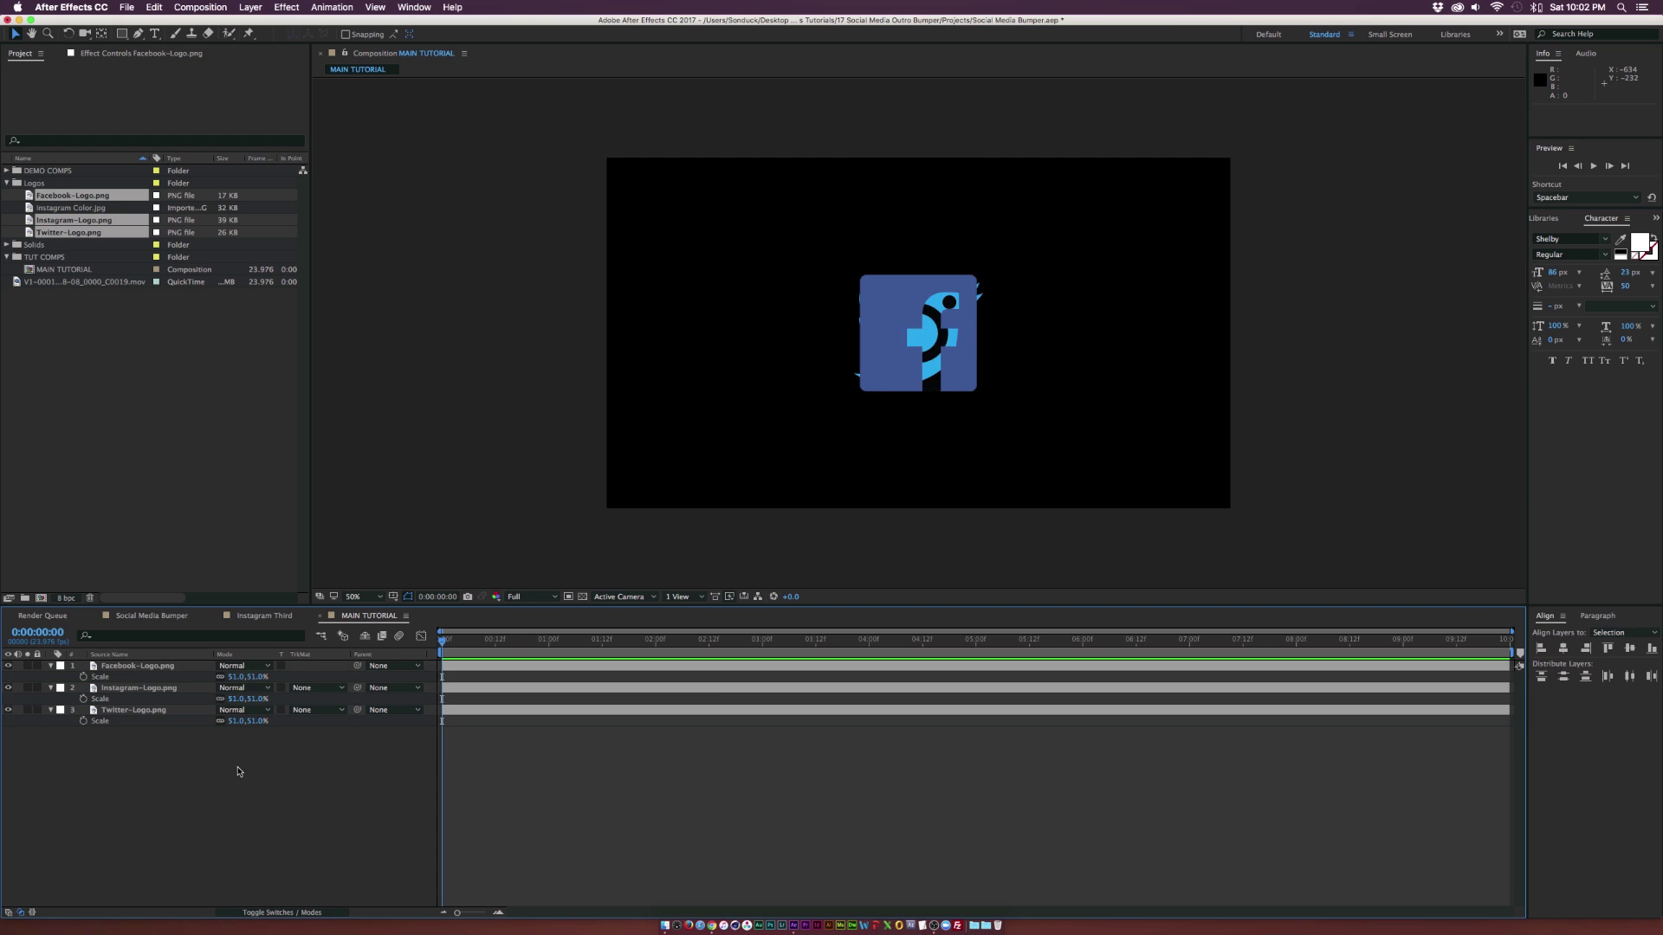
pyautogui.click(117, 689)
pyautogui.moveTo(918, 336); pyautogui.dragTo(920, 408)
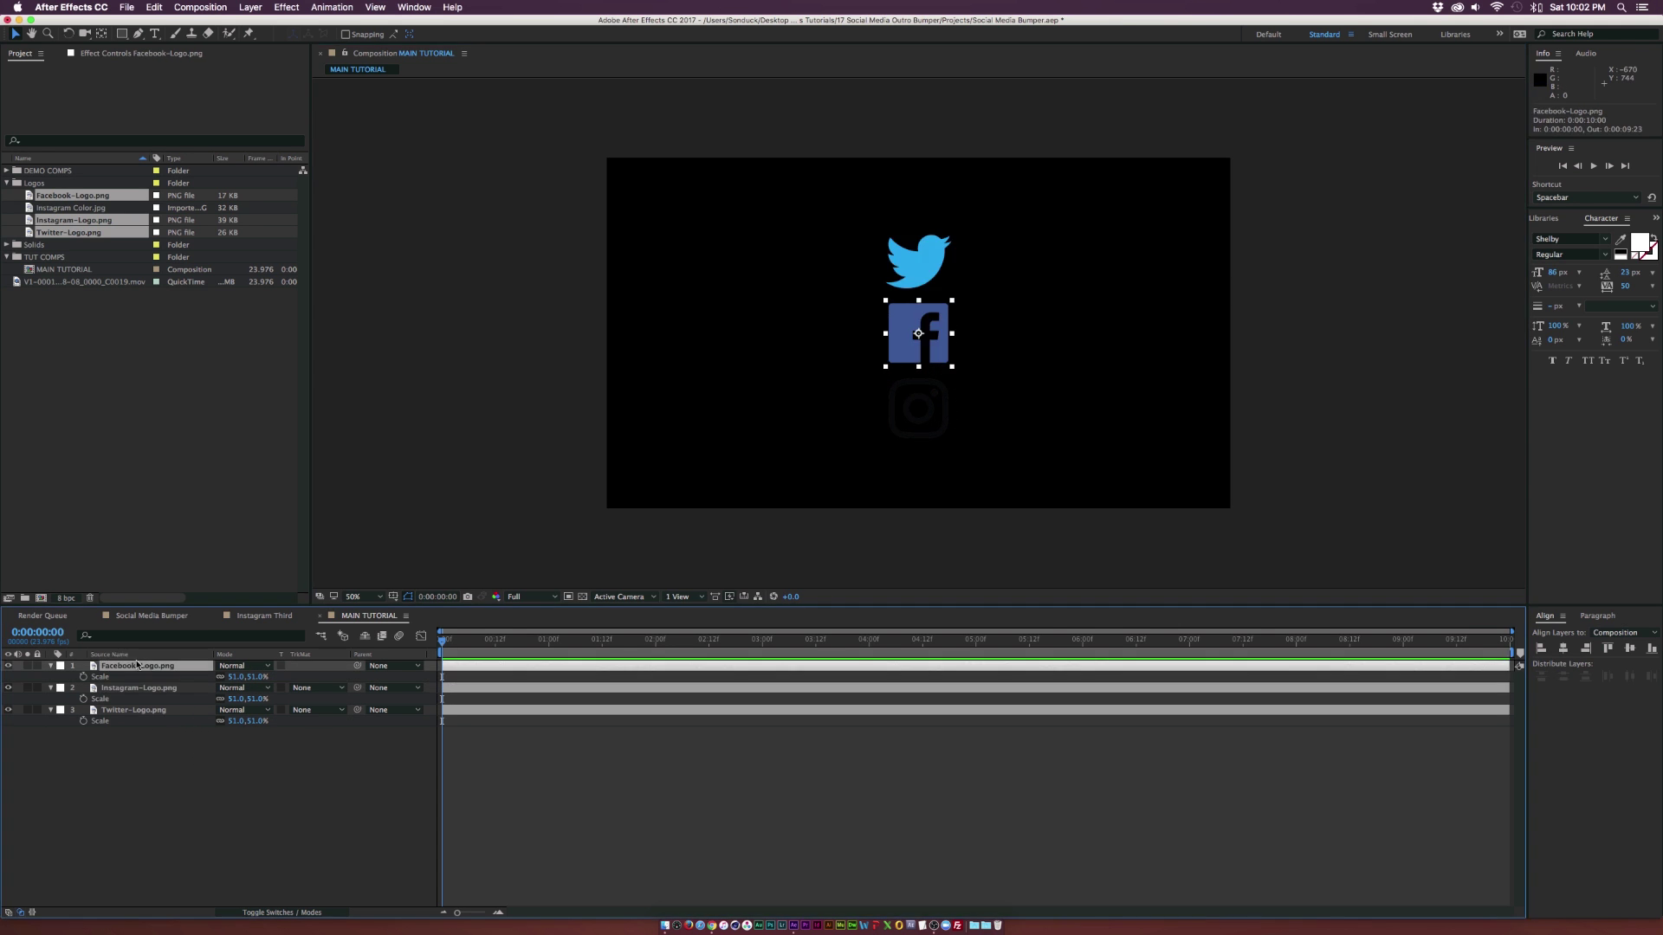
# Apply a Fill effect to the Facebook logo layer and set its color to white
pyautogui.click(129, 666)
pyautogui.click(279, 6)
pyautogui.moveTo(303, 166)
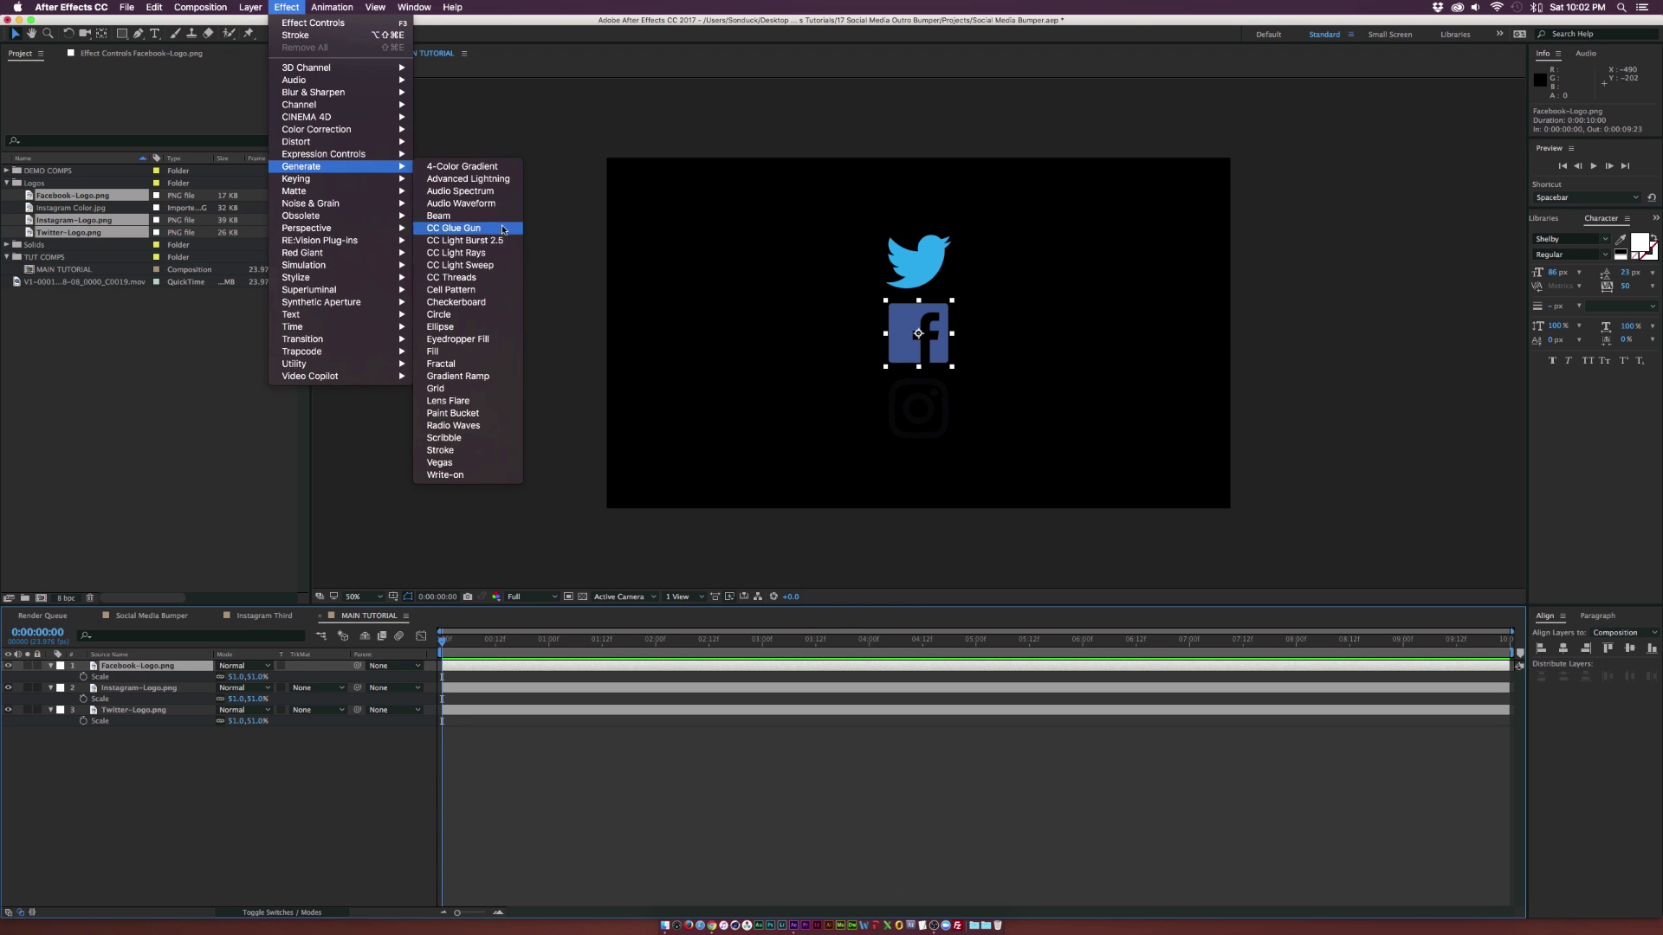
pyautogui.click(461, 353)
pyautogui.click(169, 115)
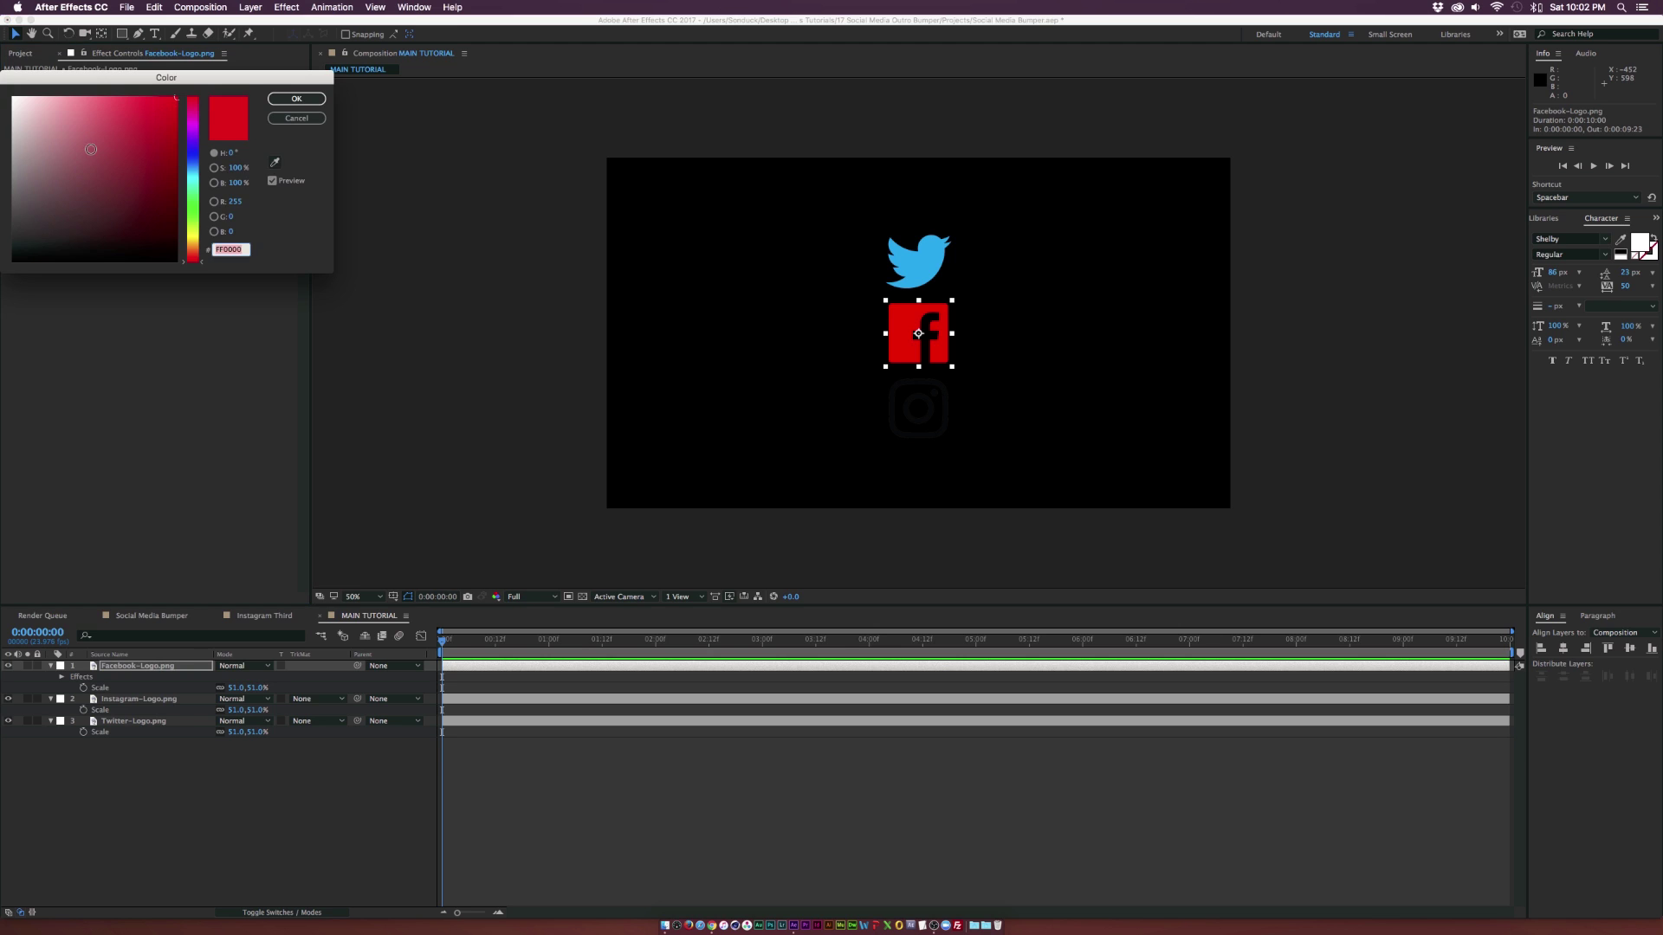
pyautogui.moveTo(177, 98); pyautogui.dragTo(5, 76)
pyautogui.click(319, 101)
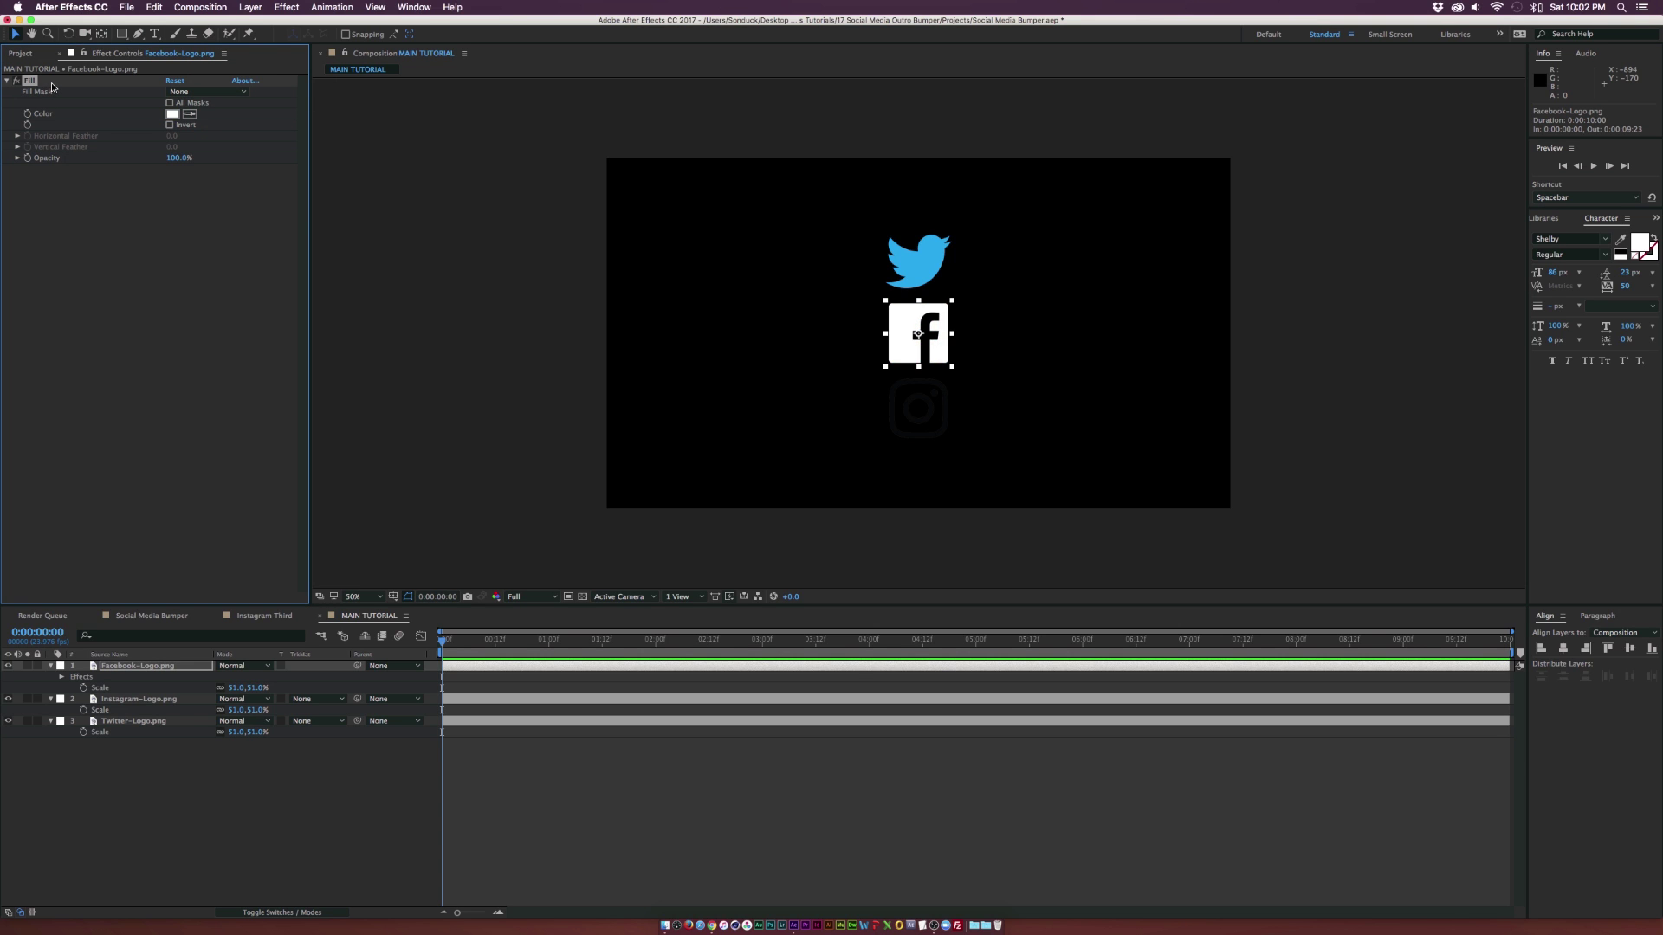
# Copy the Facebook logo's white Fill effect onto the Instagram and Twitter logo layers
pyautogui.moveTo(99, 773); pyautogui.dragTo(127, 712)
pyautogui.click(30, 79)
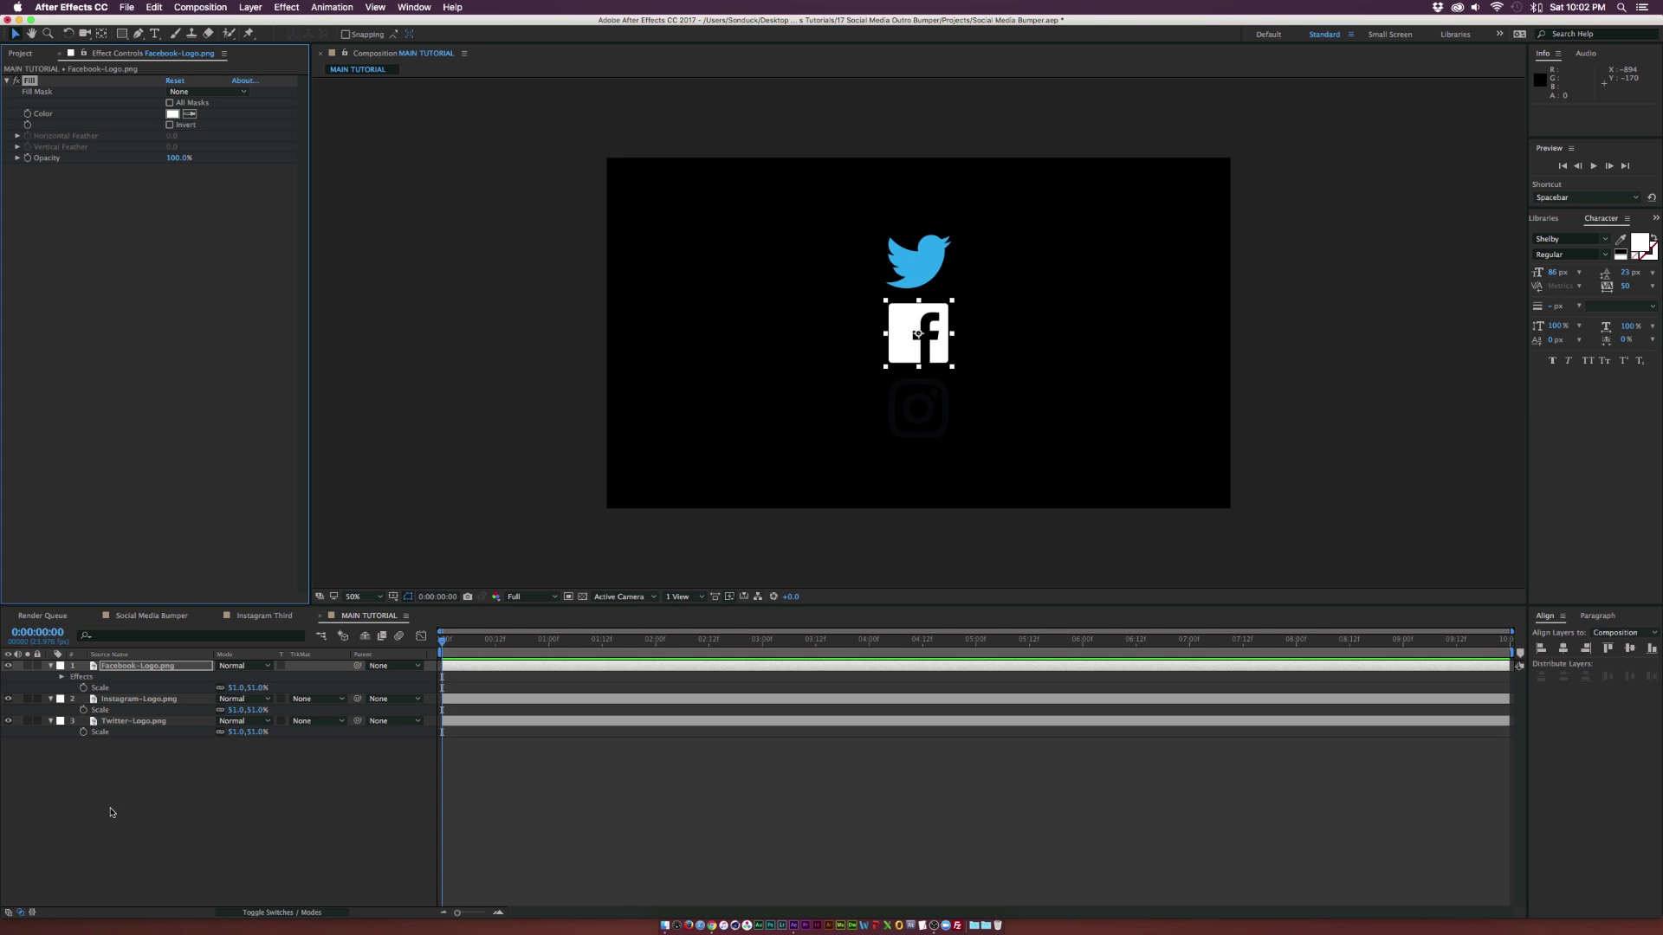
pyautogui.moveTo(111, 812); pyautogui.dragTo(137, 693)
pyautogui.press('super+v')
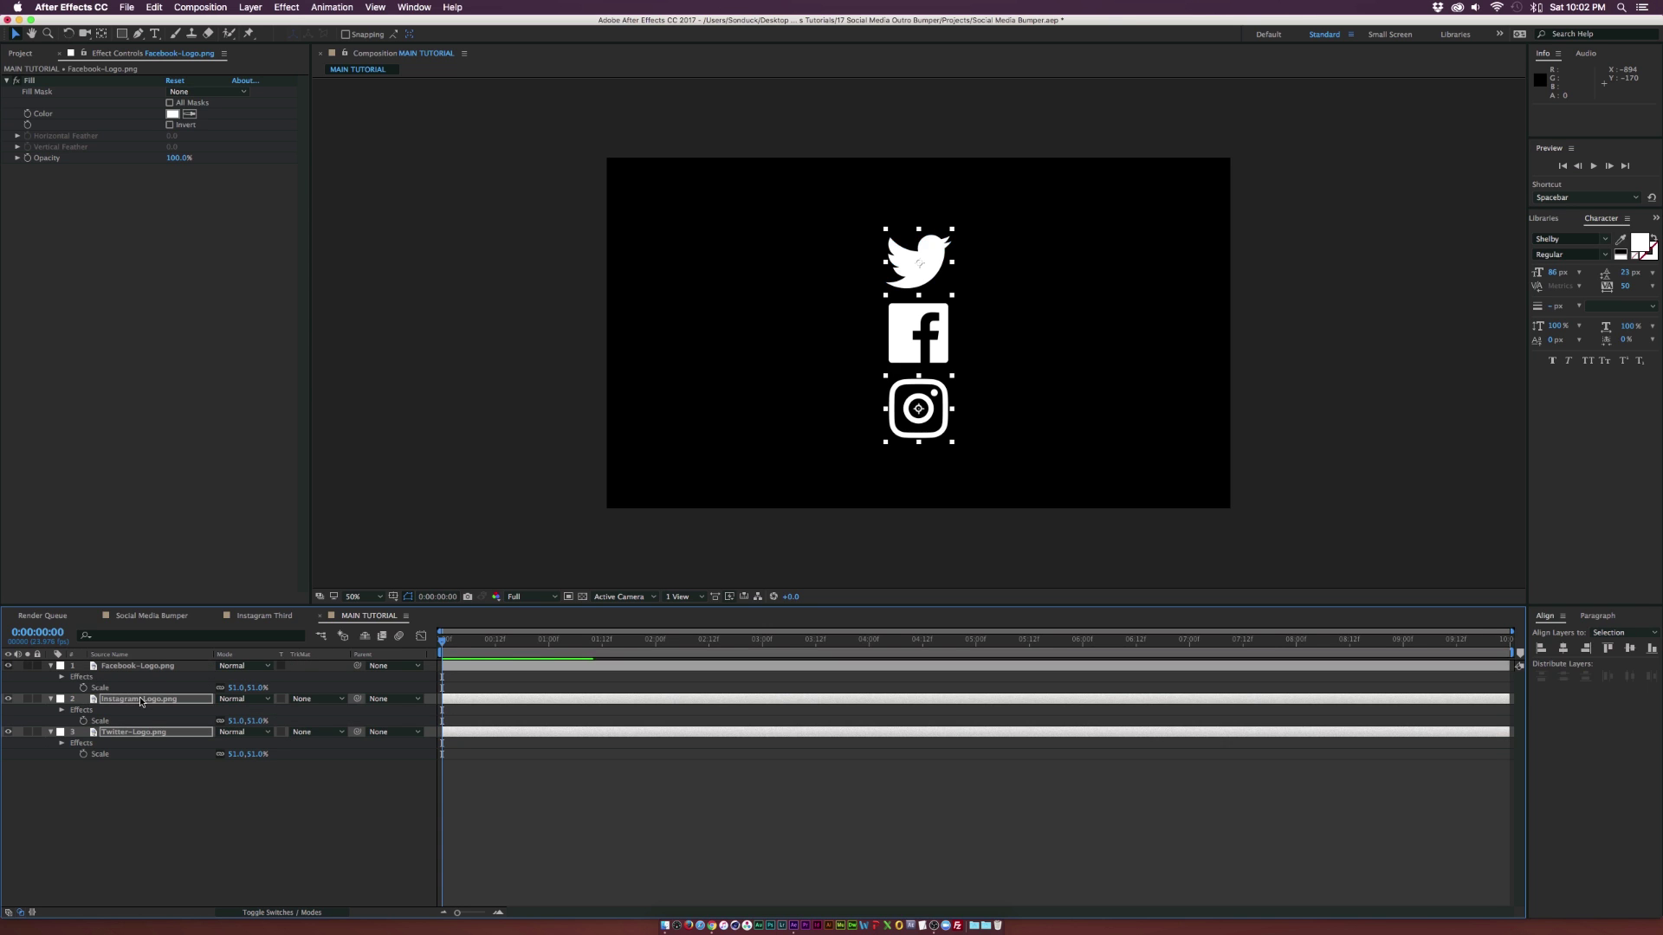
pyautogui.click(180, 832)
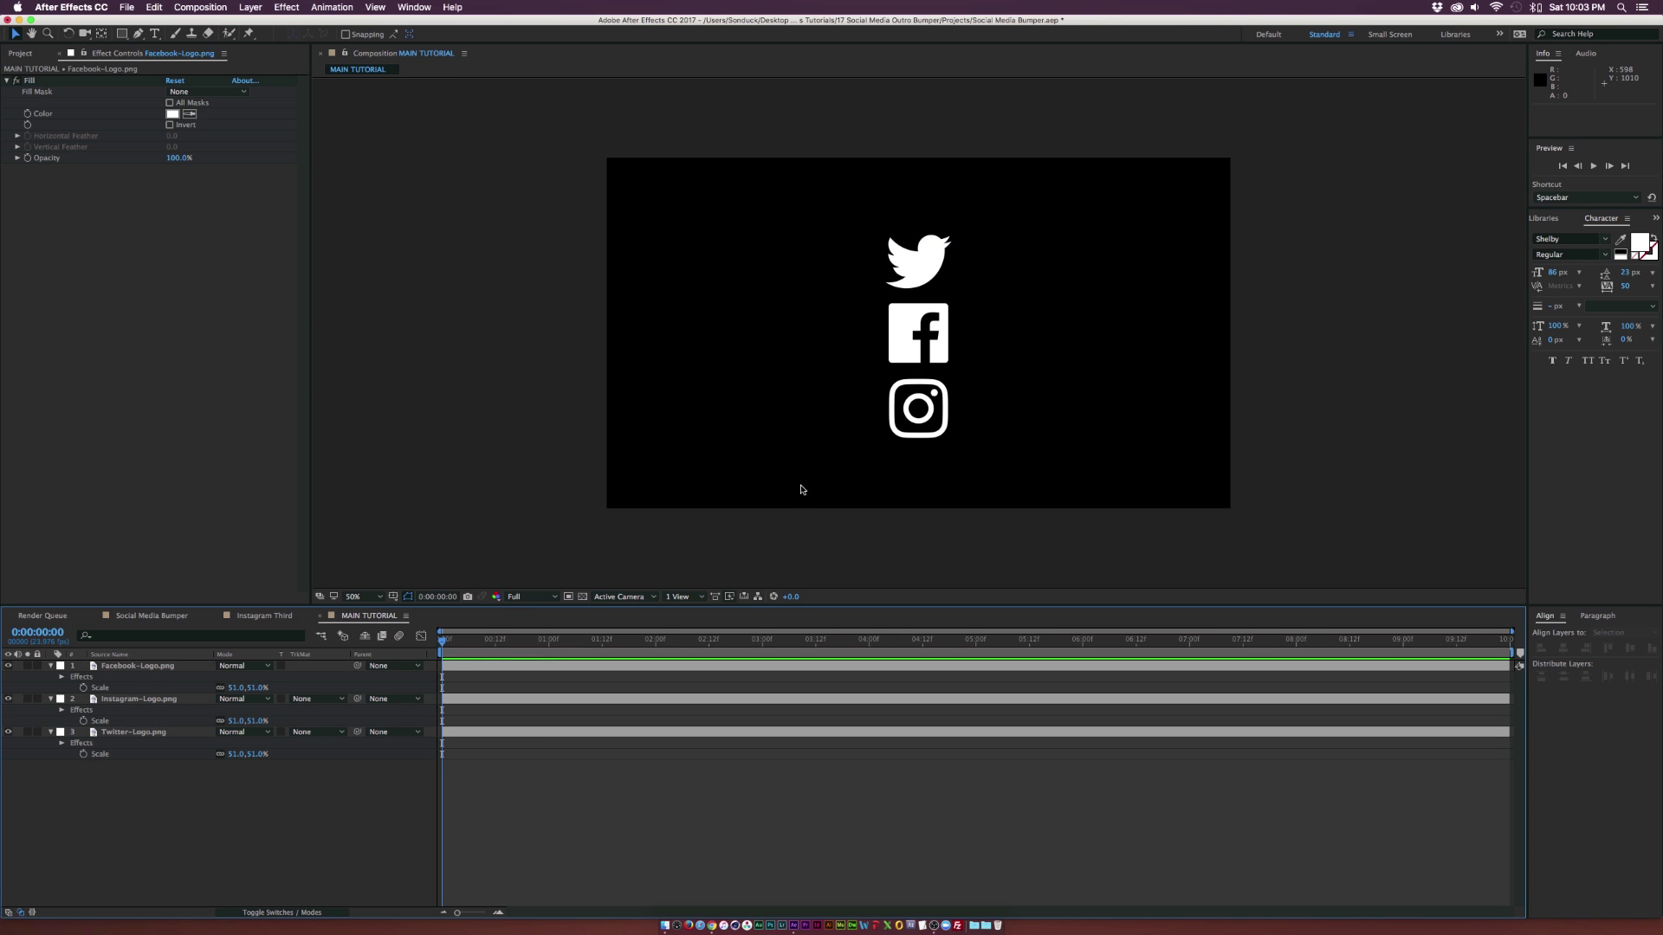
# Collapse all layer properties and set the Facebook logo's scale to 49%
pyautogui.moveTo(149, 879); pyautogui.dragTo(92, 660)
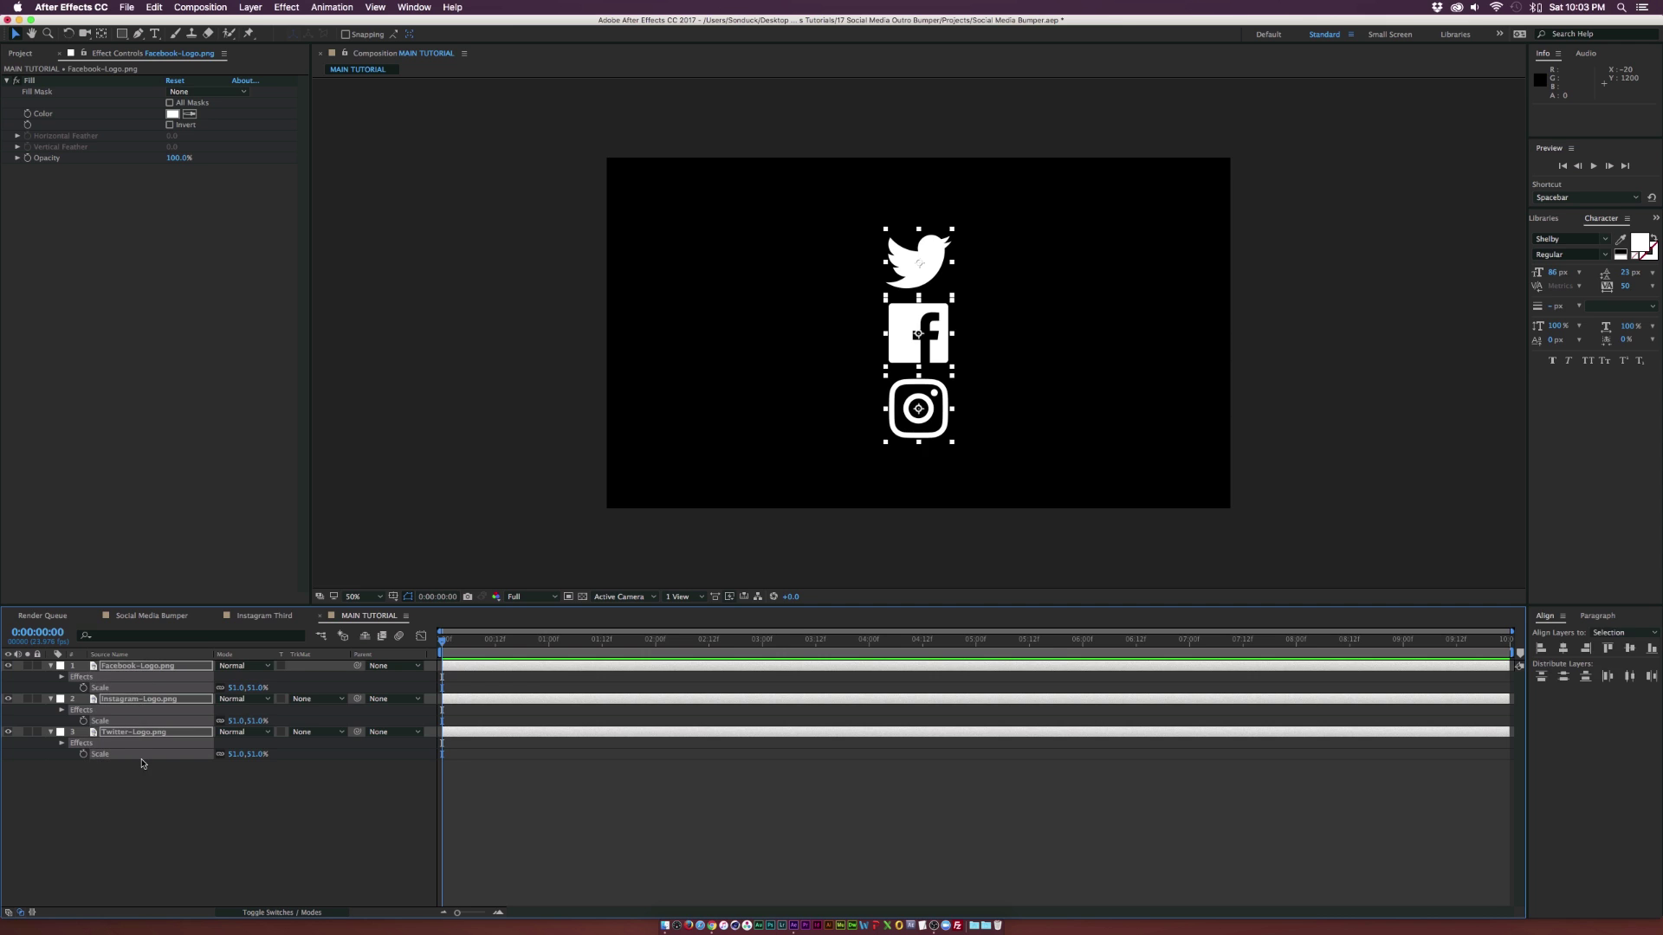
pyautogui.press('super+grave')
pyautogui.click(146, 765)
pyautogui.click(904, 344)
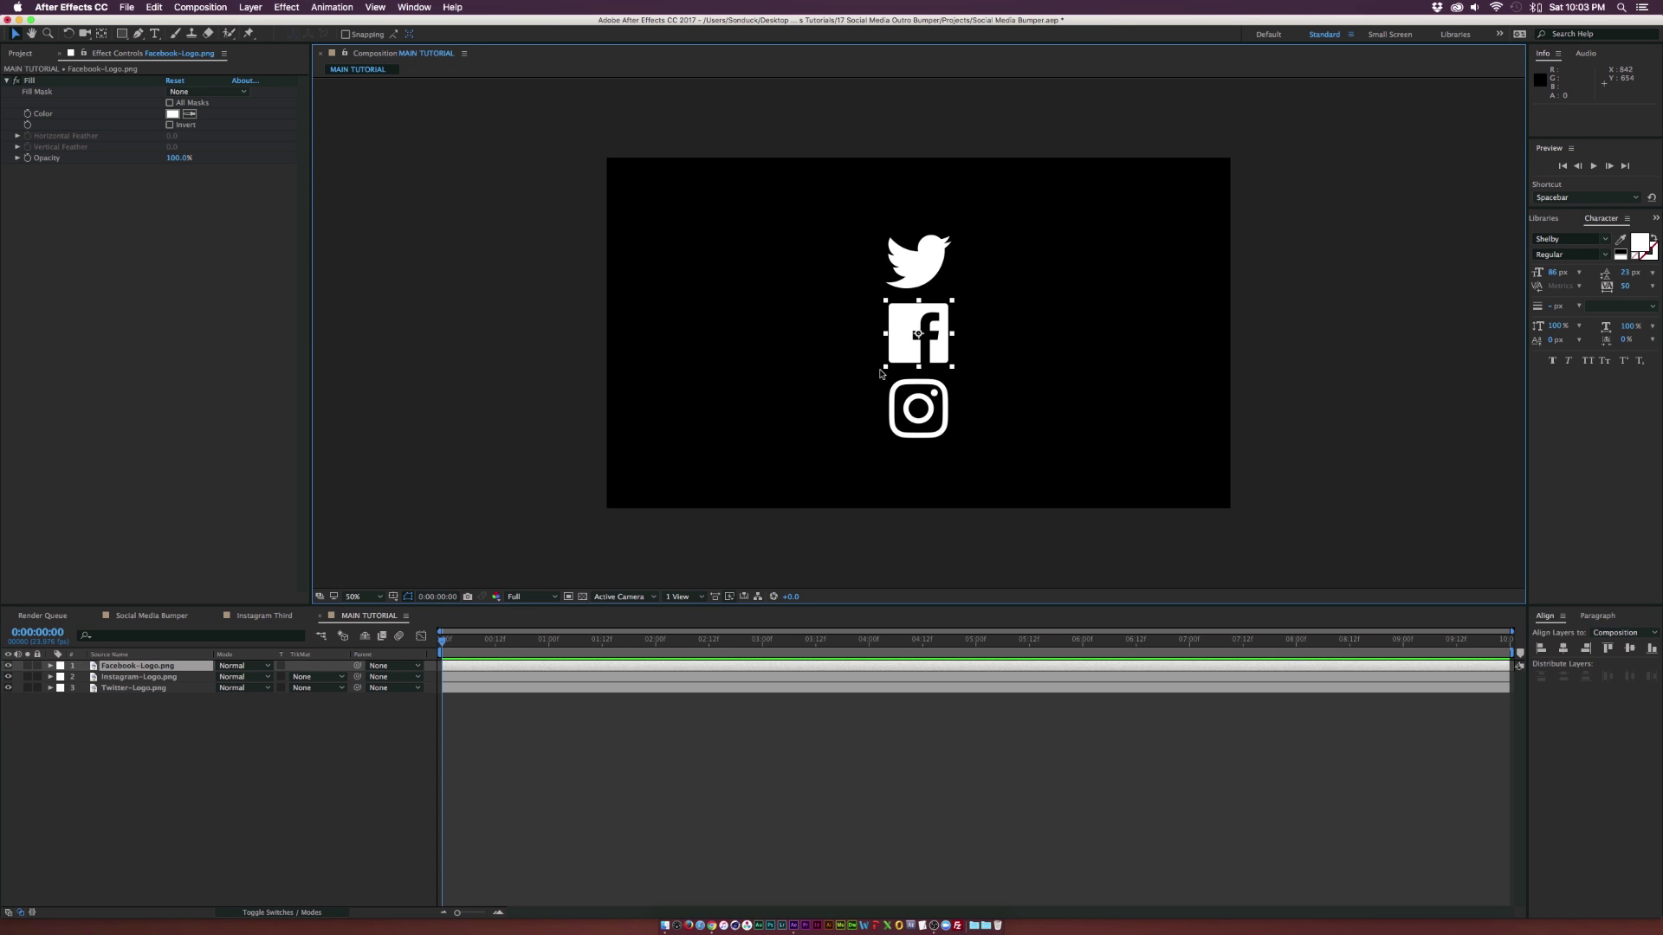
pyautogui.press('s')
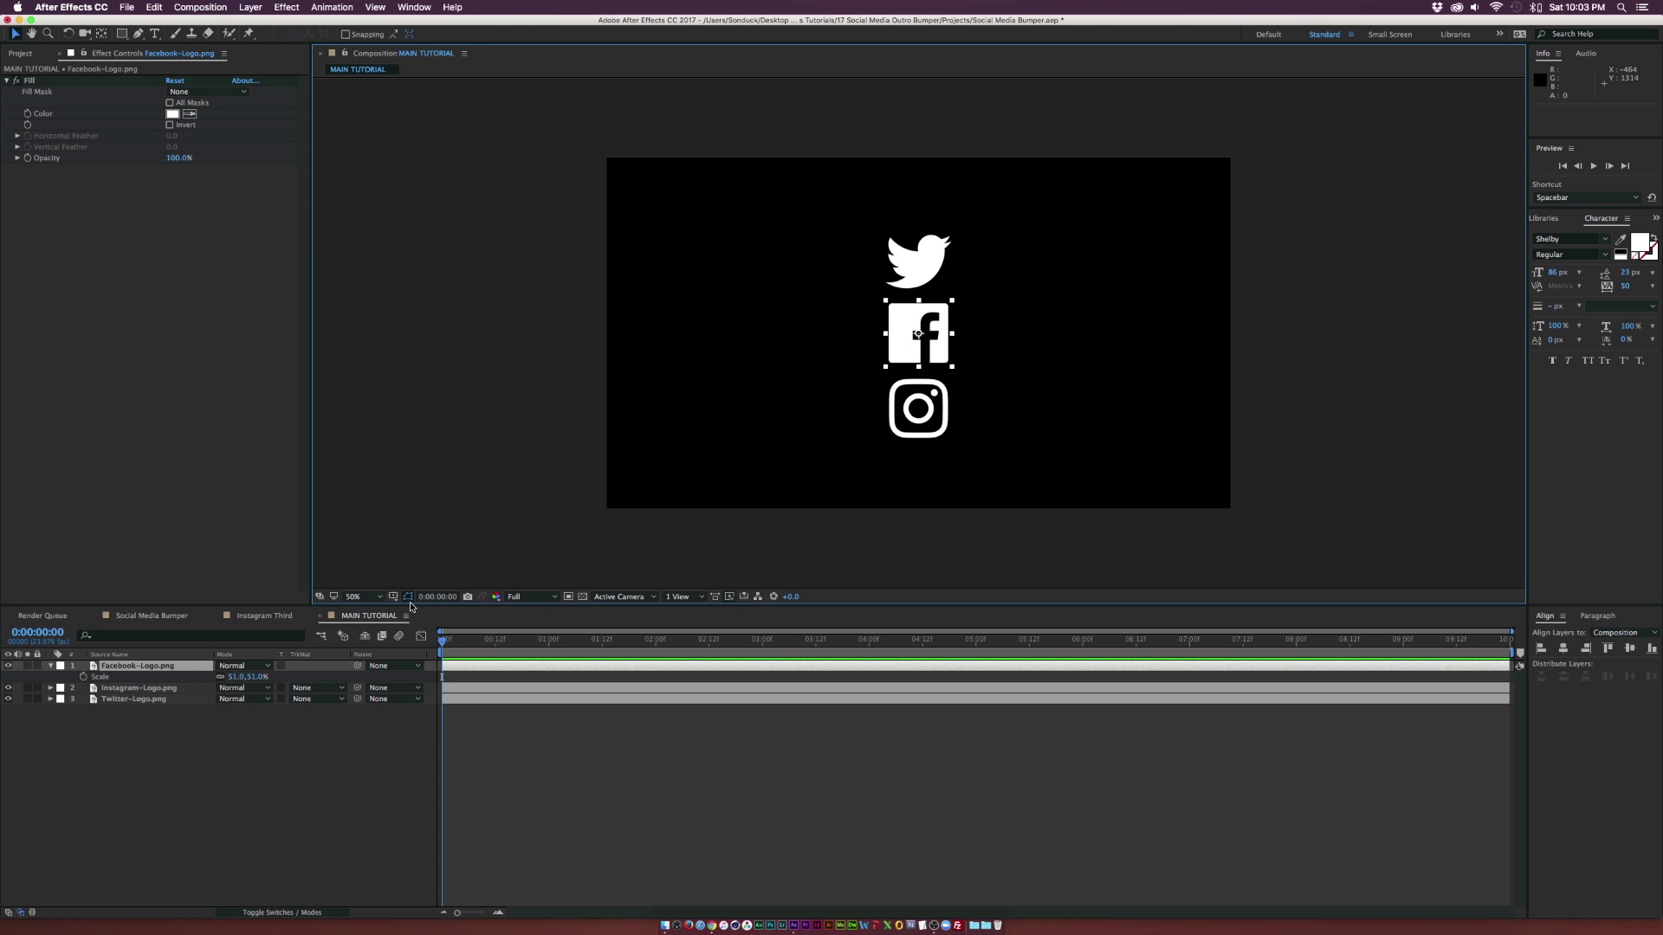
pyautogui.click(235, 676)
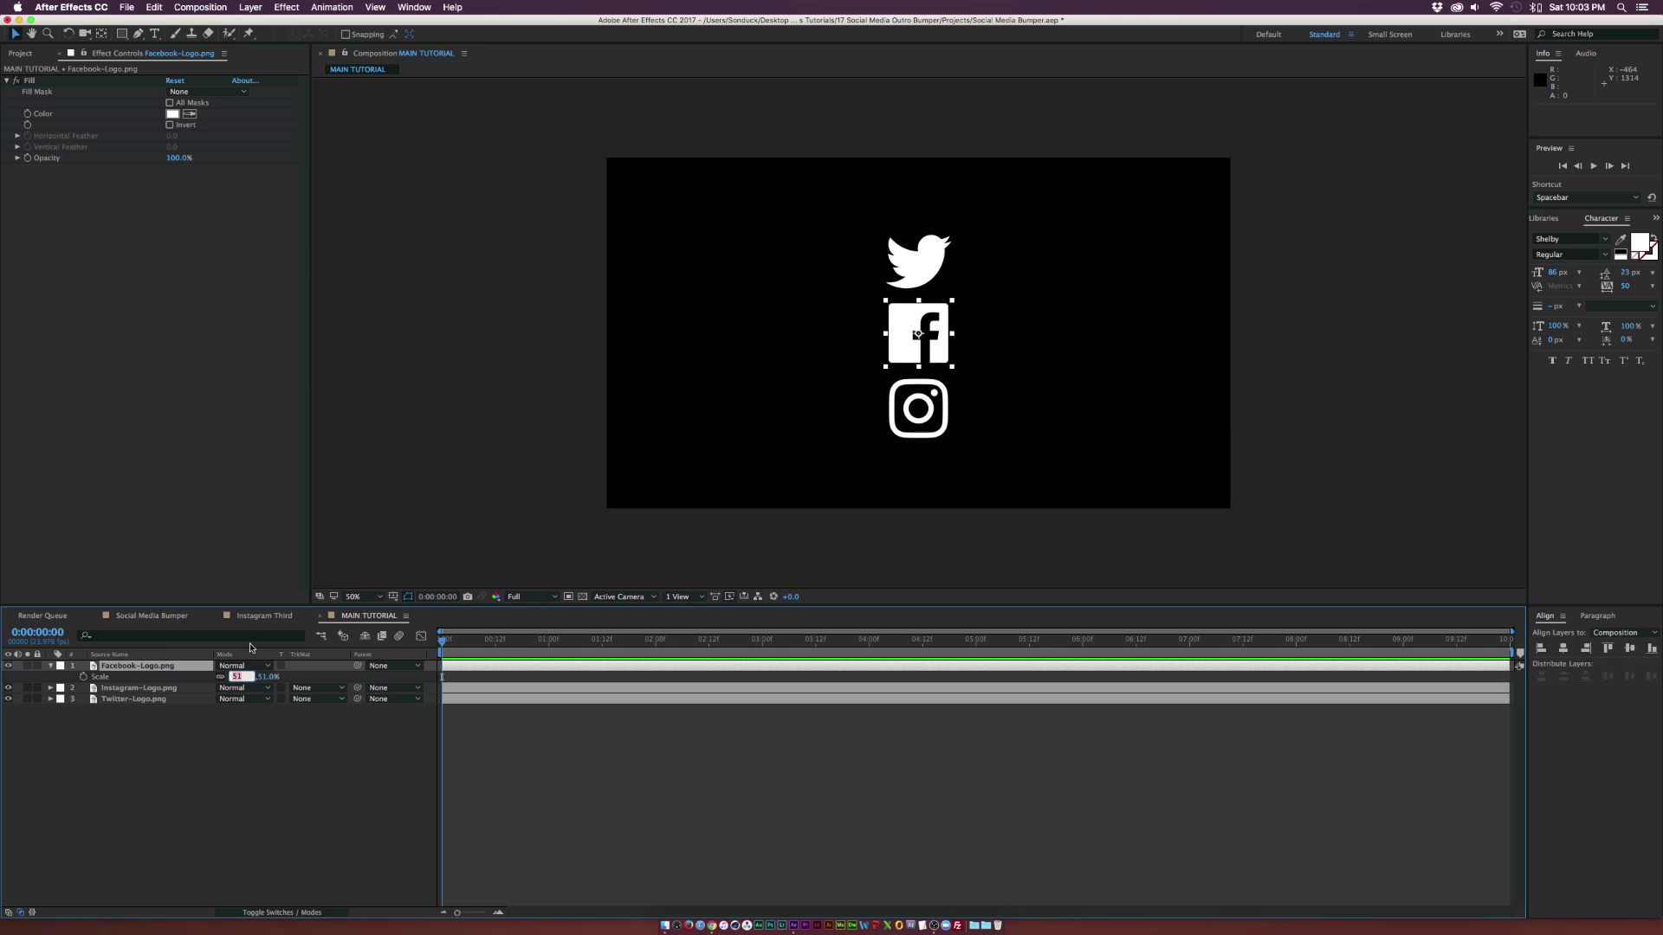
pyautogui.write('49')
pyautogui.press('Return')
pyautogui.click(254, 795)
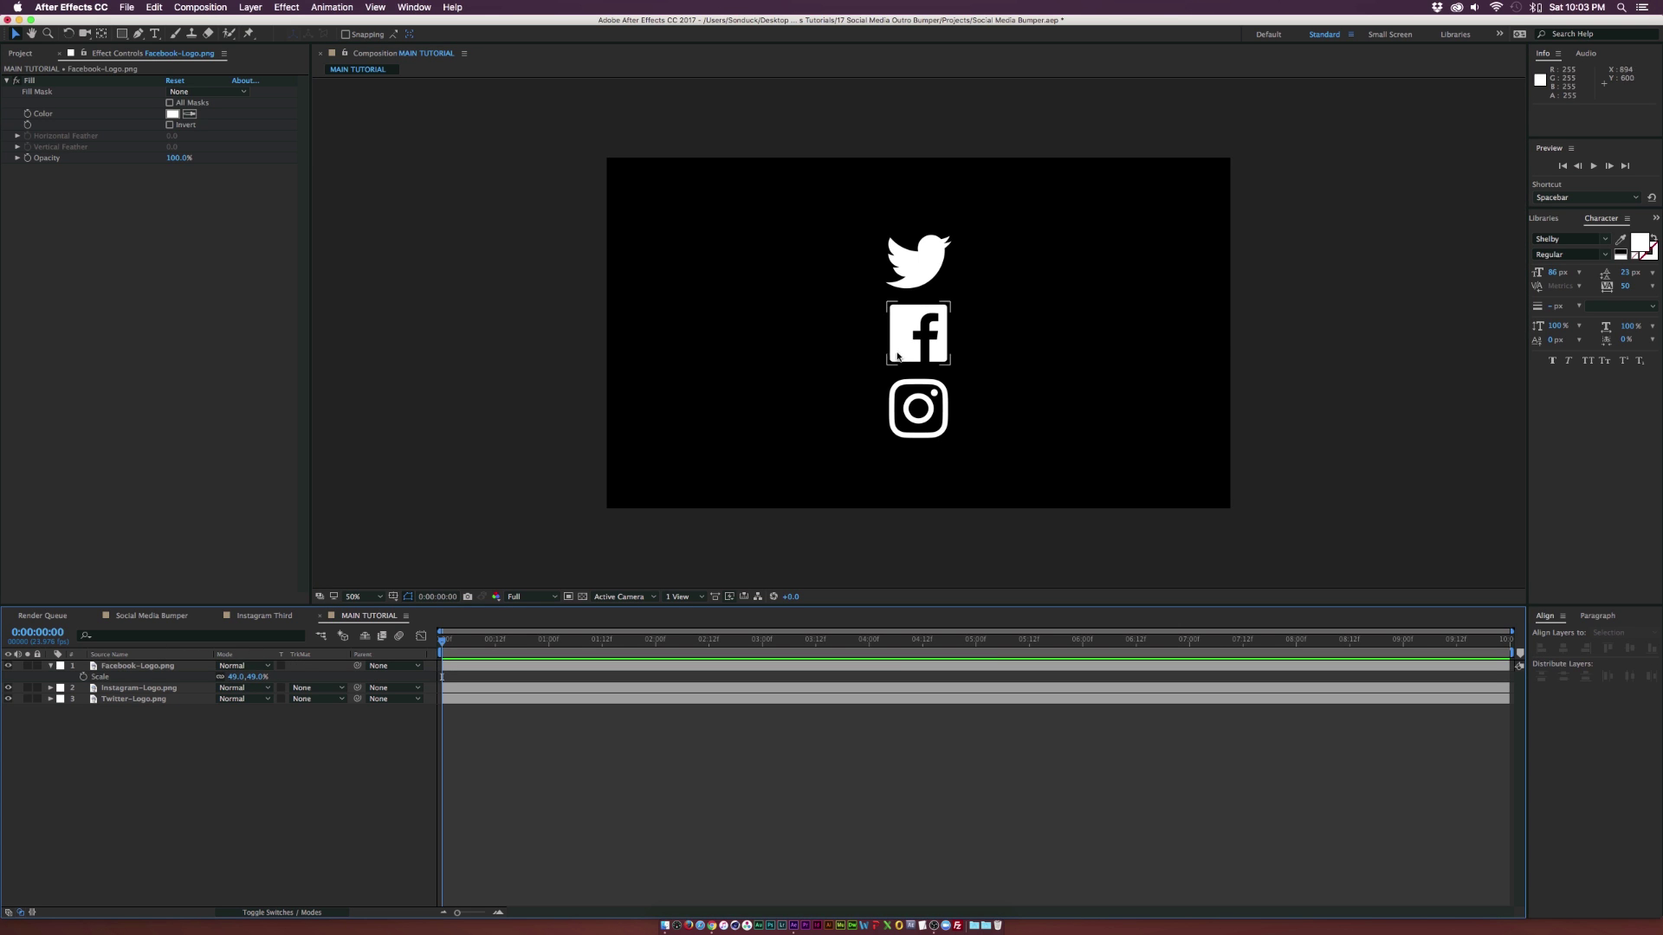
# Move all three logos into the frame's left half and reduce their scale to 28% for Facebook and 30% for Instagram and Twitter
pyautogui.click(918, 409)
pyautogui.moveTo(918, 409); pyautogui.dragTo(786, 409)
pyautogui.press('super+a')
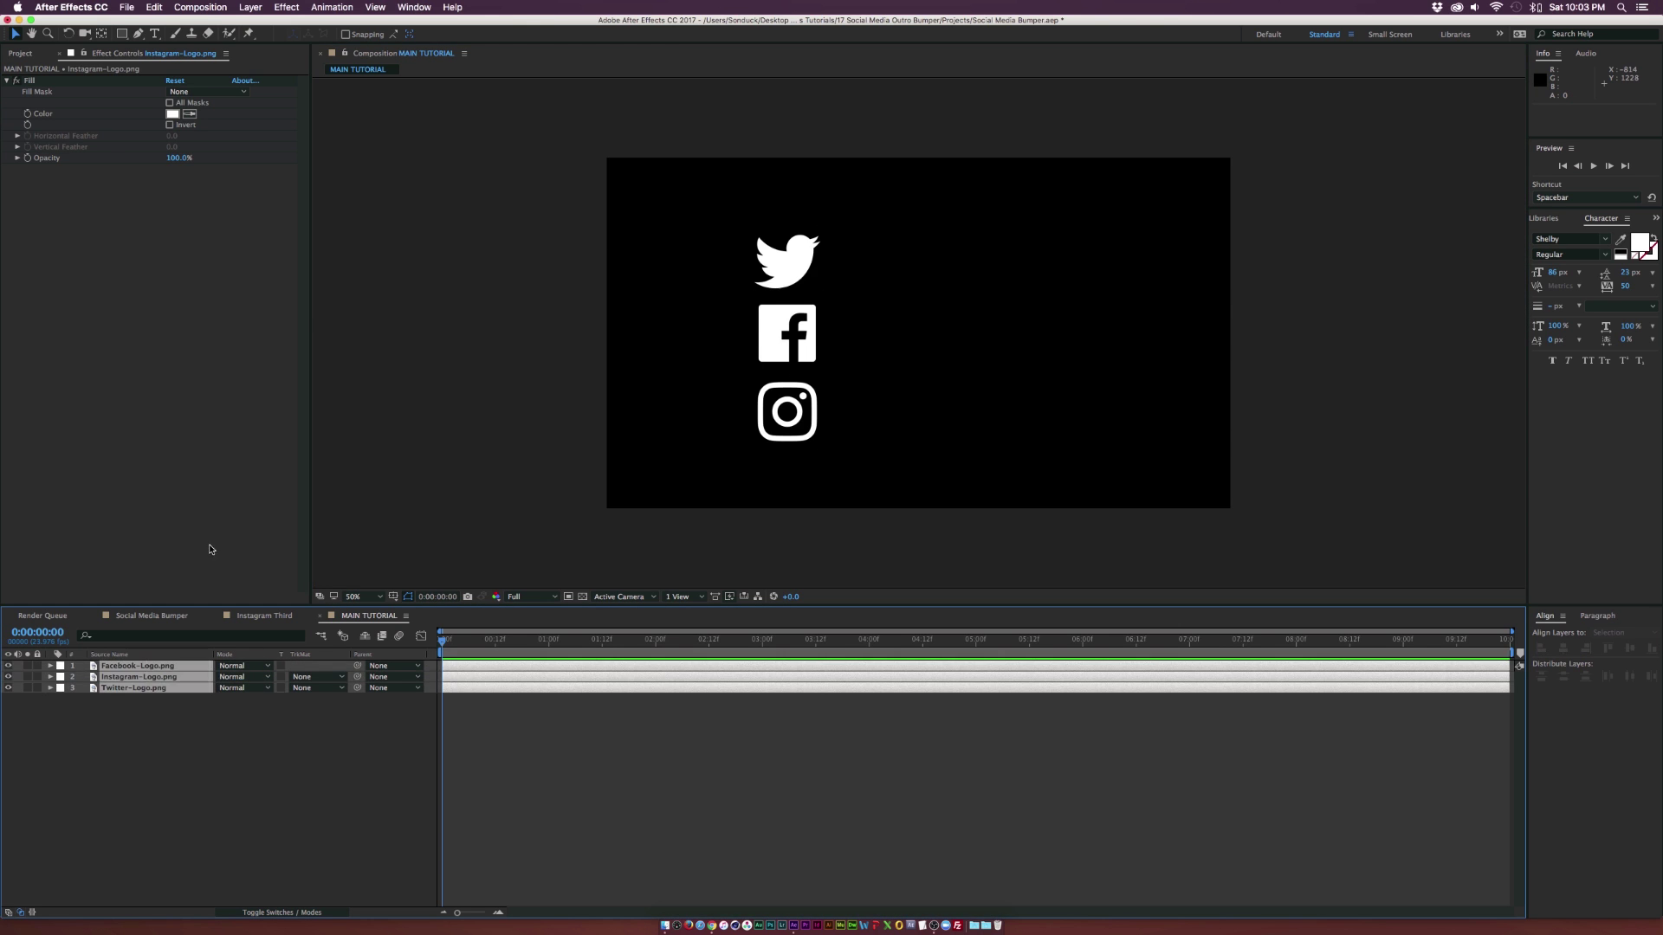
pyautogui.press('s')
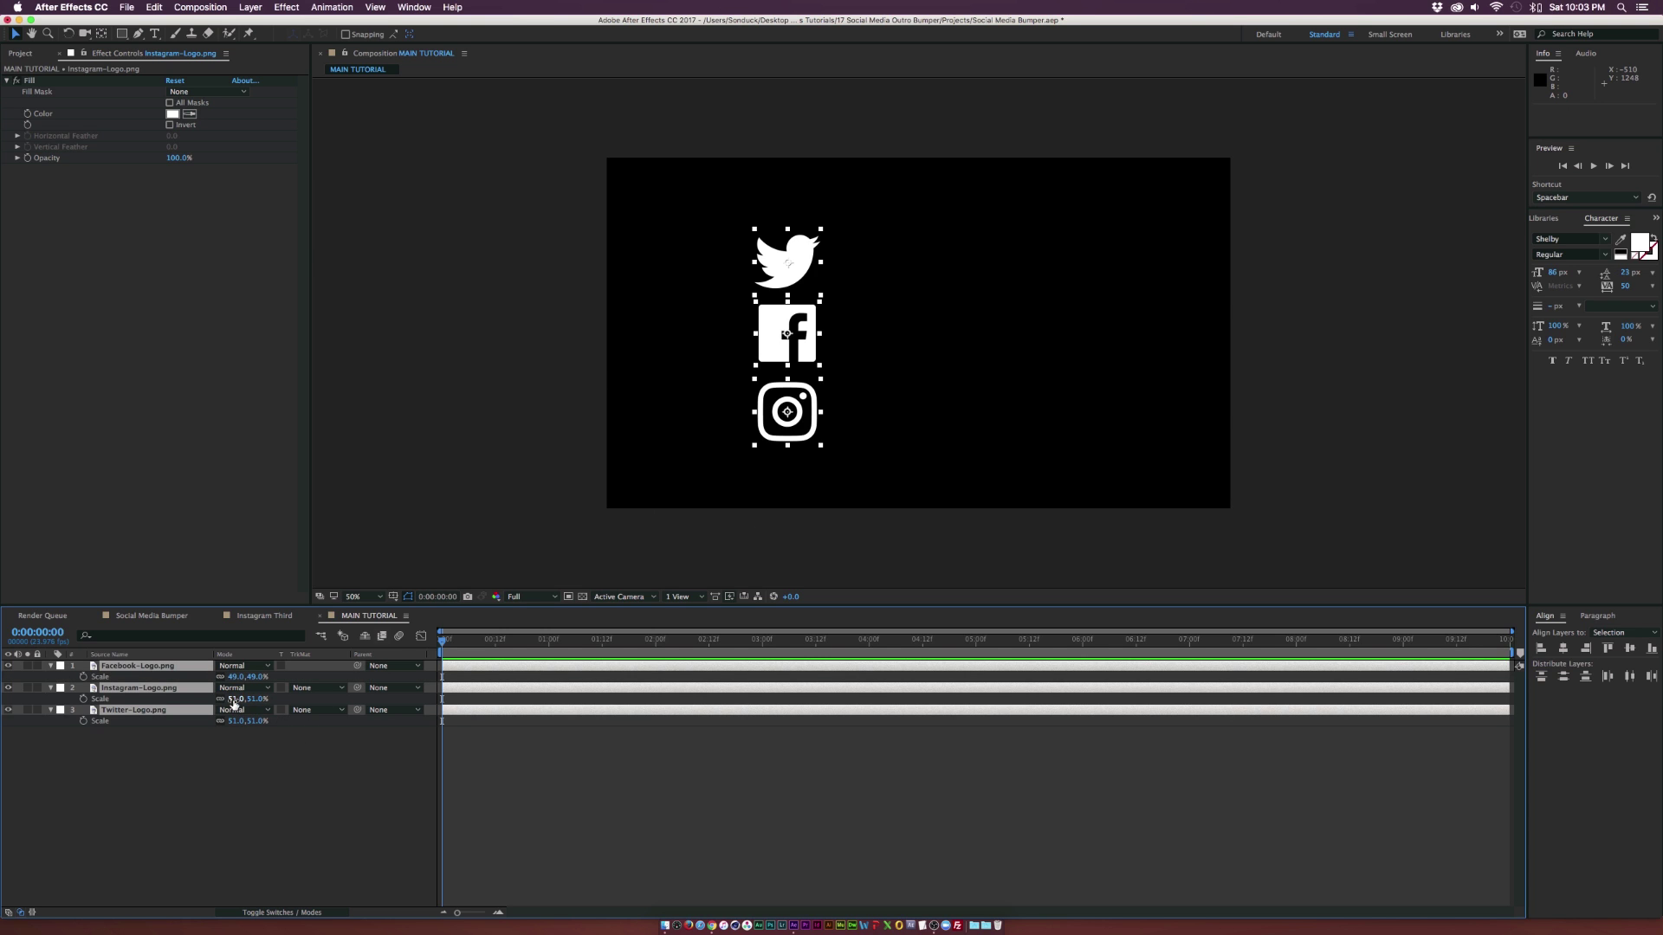
pyautogui.moveTo(234, 703); pyautogui.dragTo(208, 698)
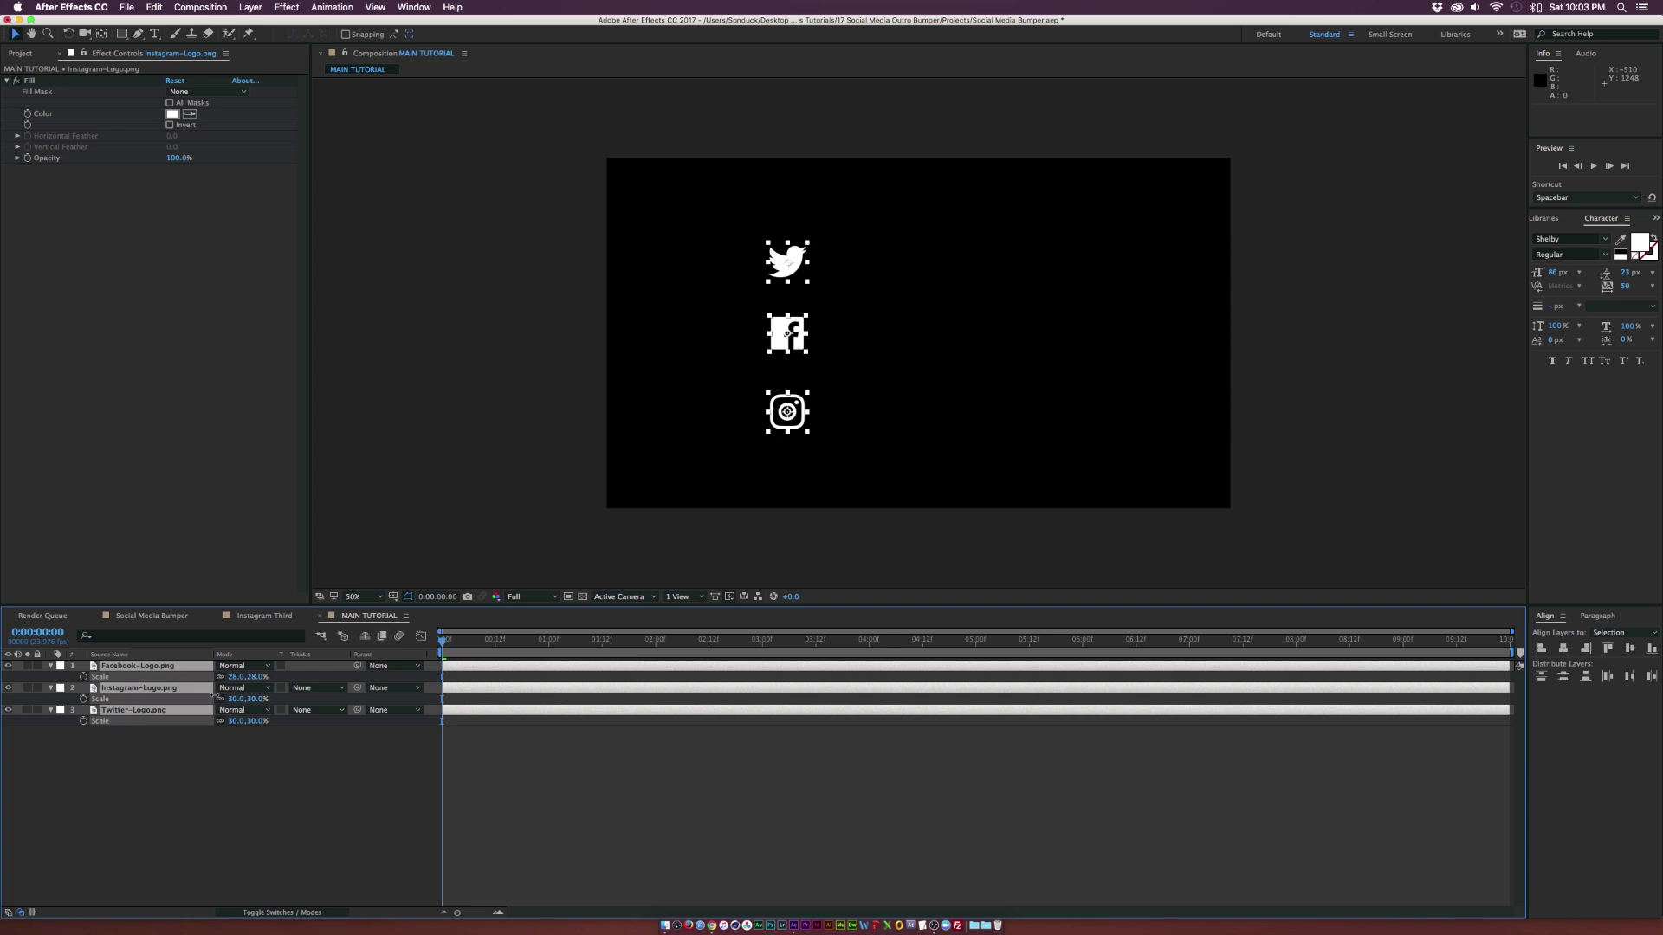
pyautogui.click(269, 760)
# Tighten the vertical spacing by moving the Instagram logo up and the Twitter logo down toward the Facebook logo
pyautogui.click(787, 412)
pyautogui.moveTo(787, 412); pyautogui.dragTo(788, 391)
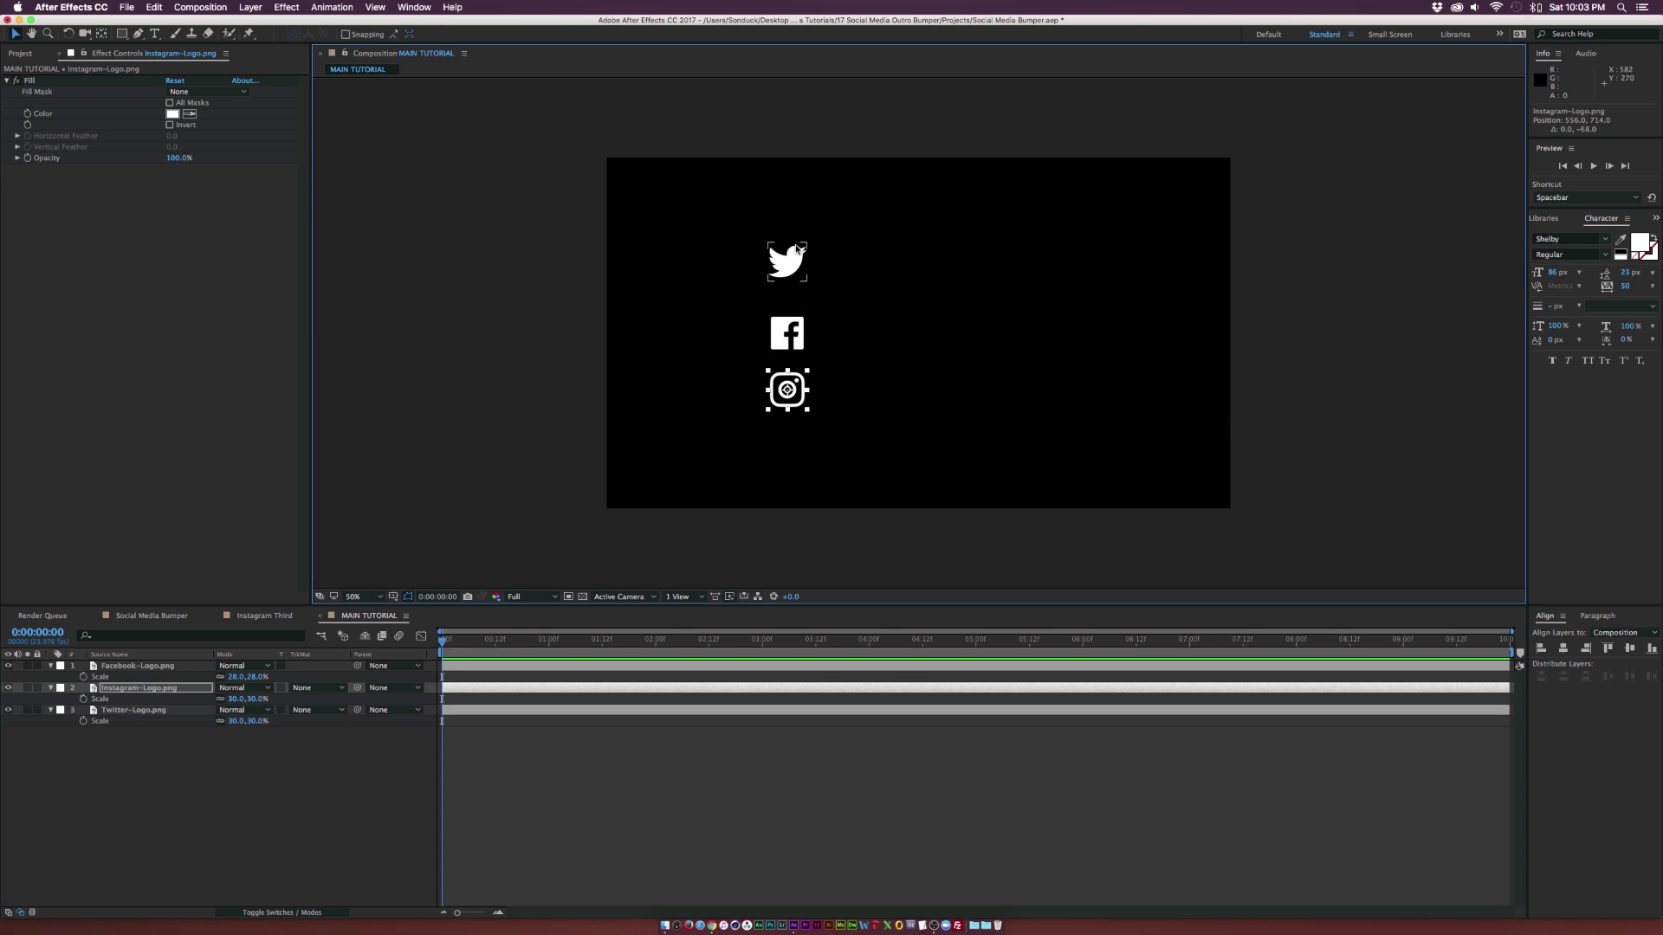
pyautogui.moveTo(799, 248); pyautogui.dragTo(799, 271)
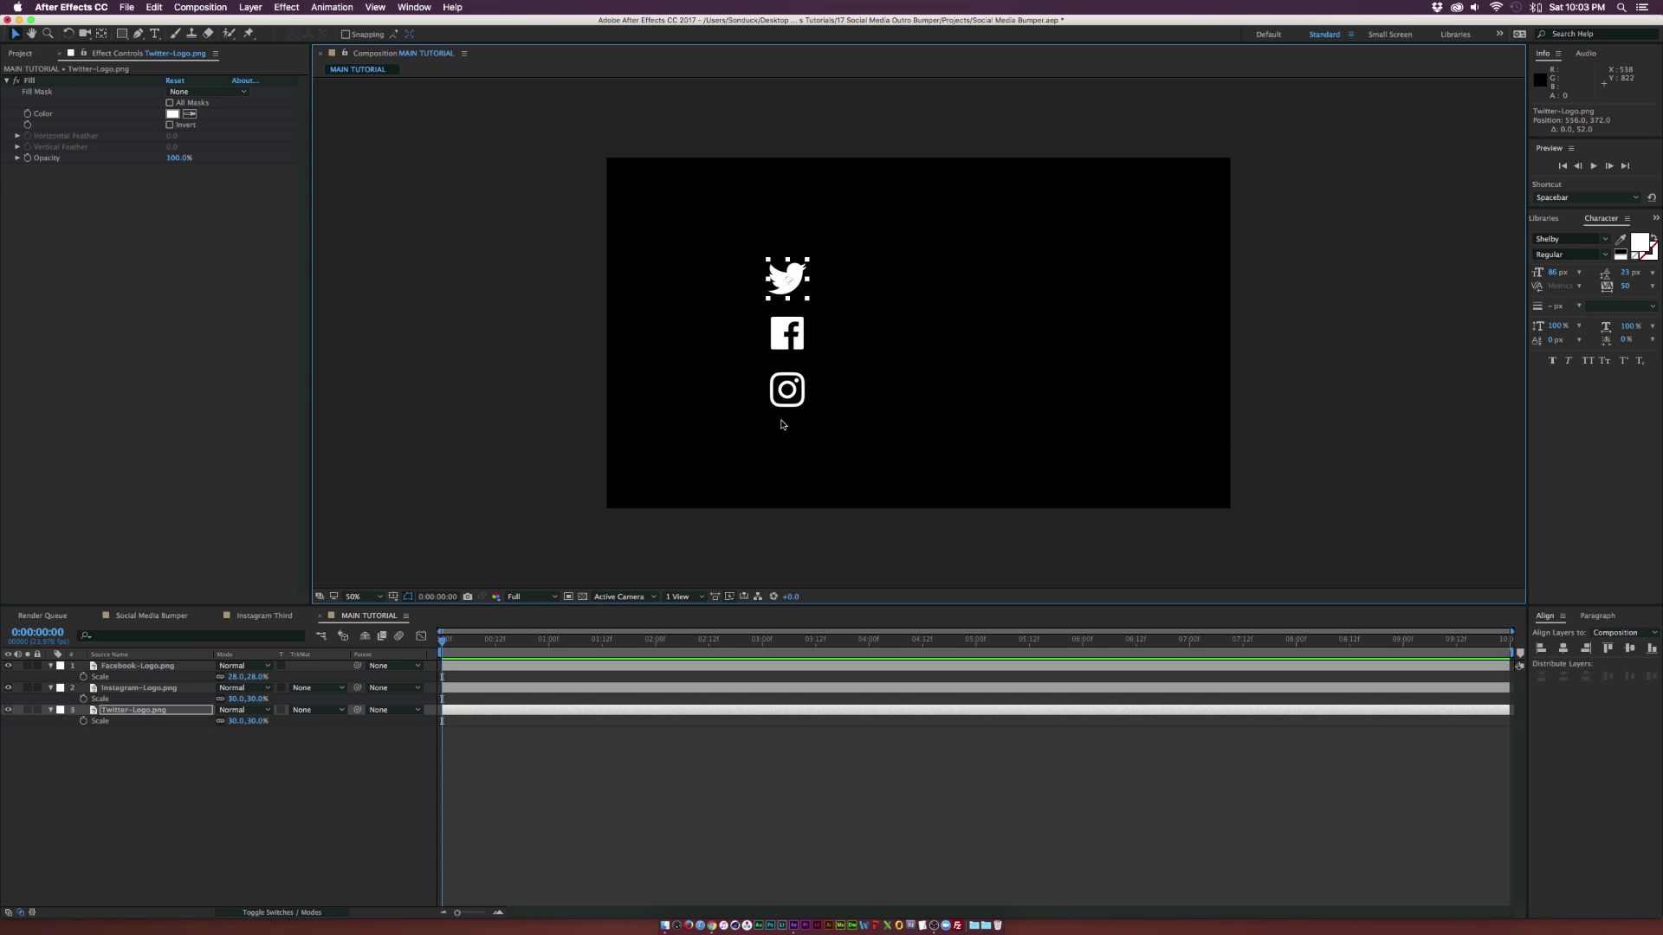
# Shift all three logos about 32 px further left and align their horizontal centers to the selection
pyautogui.moveTo(781, 424); pyautogui.dragTo(749, 253)
pyautogui.hotkey('shift', 'Left')
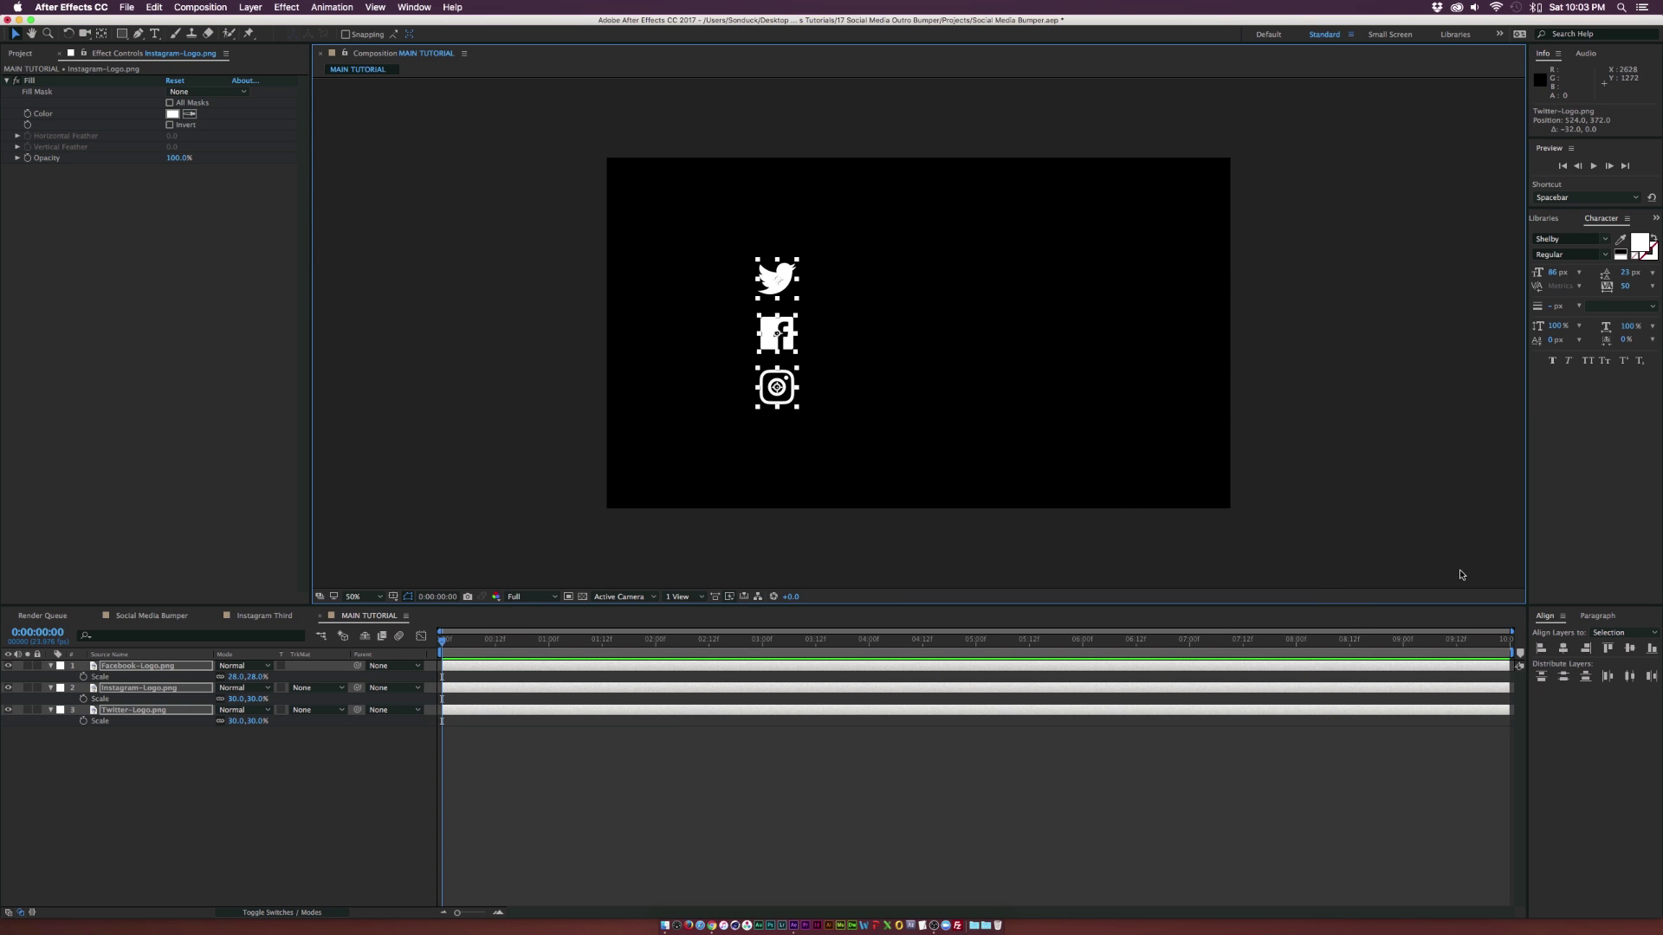
pyautogui.click(414, 7)
pyautogui.click(1591, 712)
pyautogui.click(1564, 649)
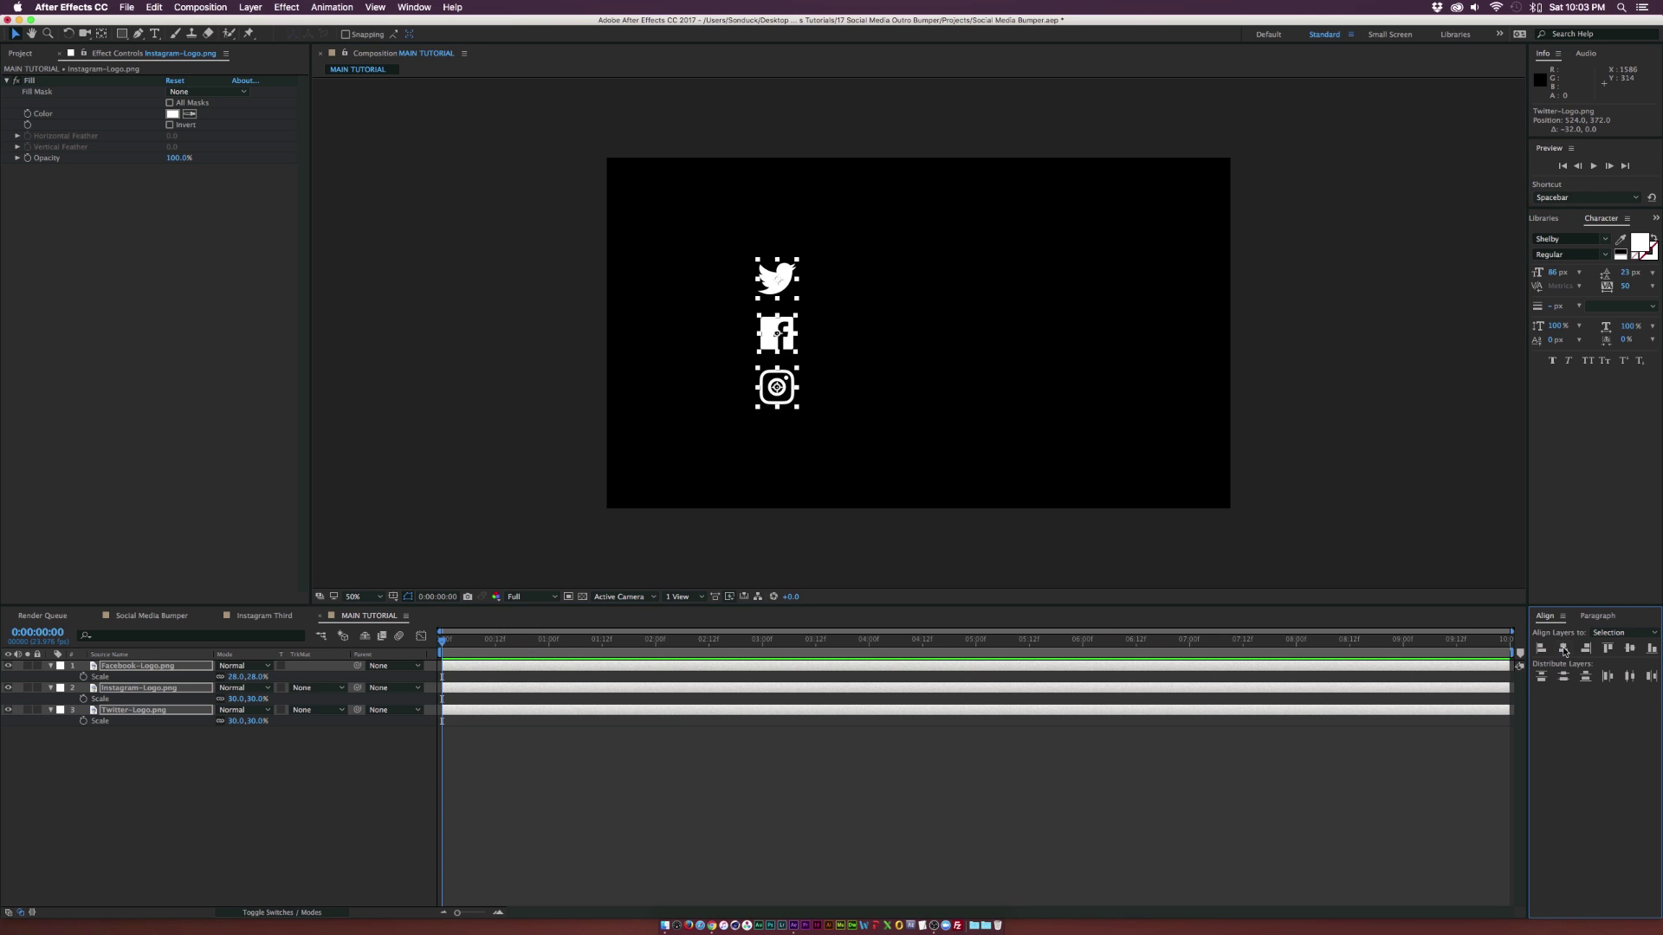
# Add a text layer reading "Follow Us" above the column of logos
pyautogui.click(778, 419)
pyautogui.click(138, 665)
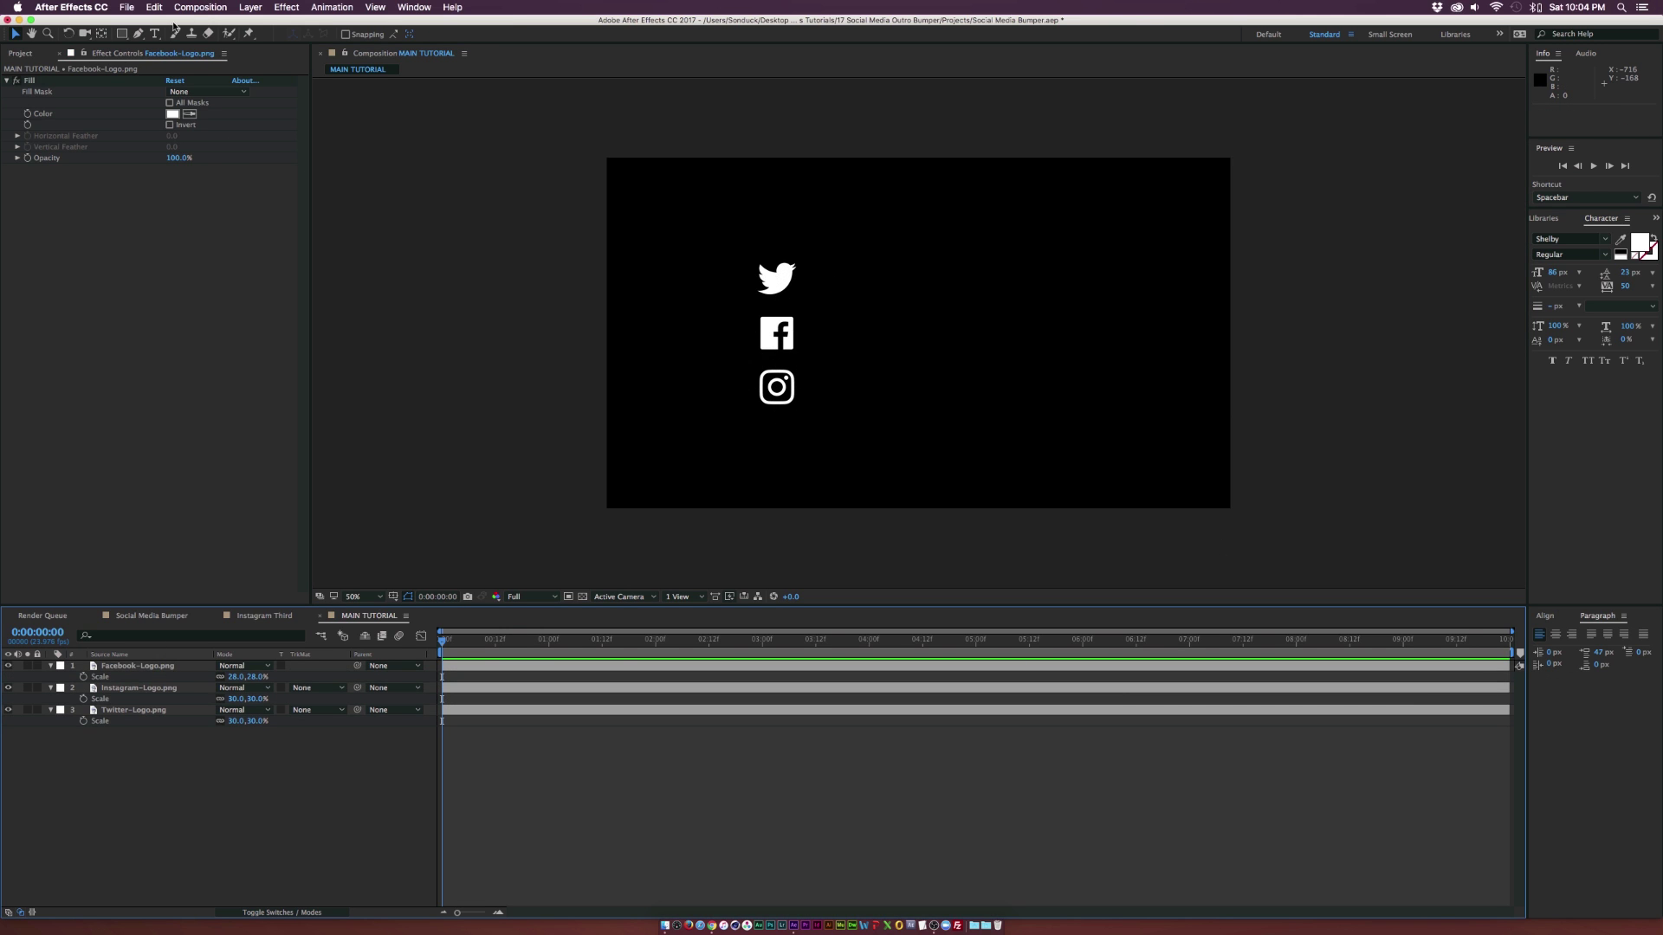
pyautogui.click(155, 33)
pyautogui.click(817, 234)
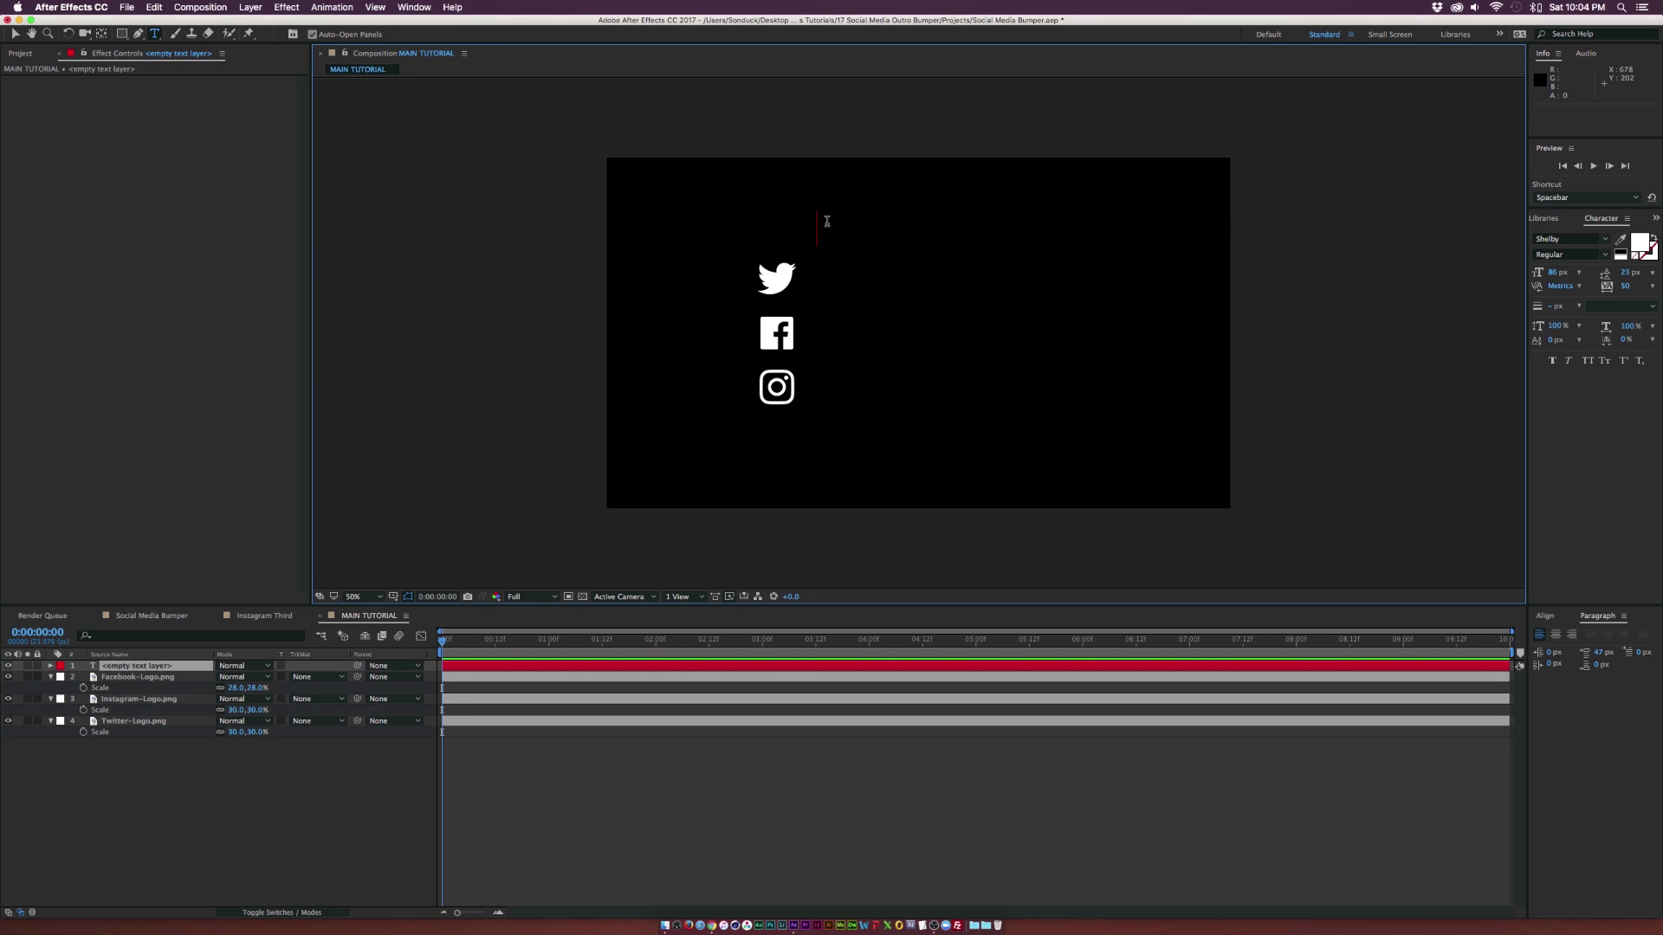
pyautogui.write('Follo')
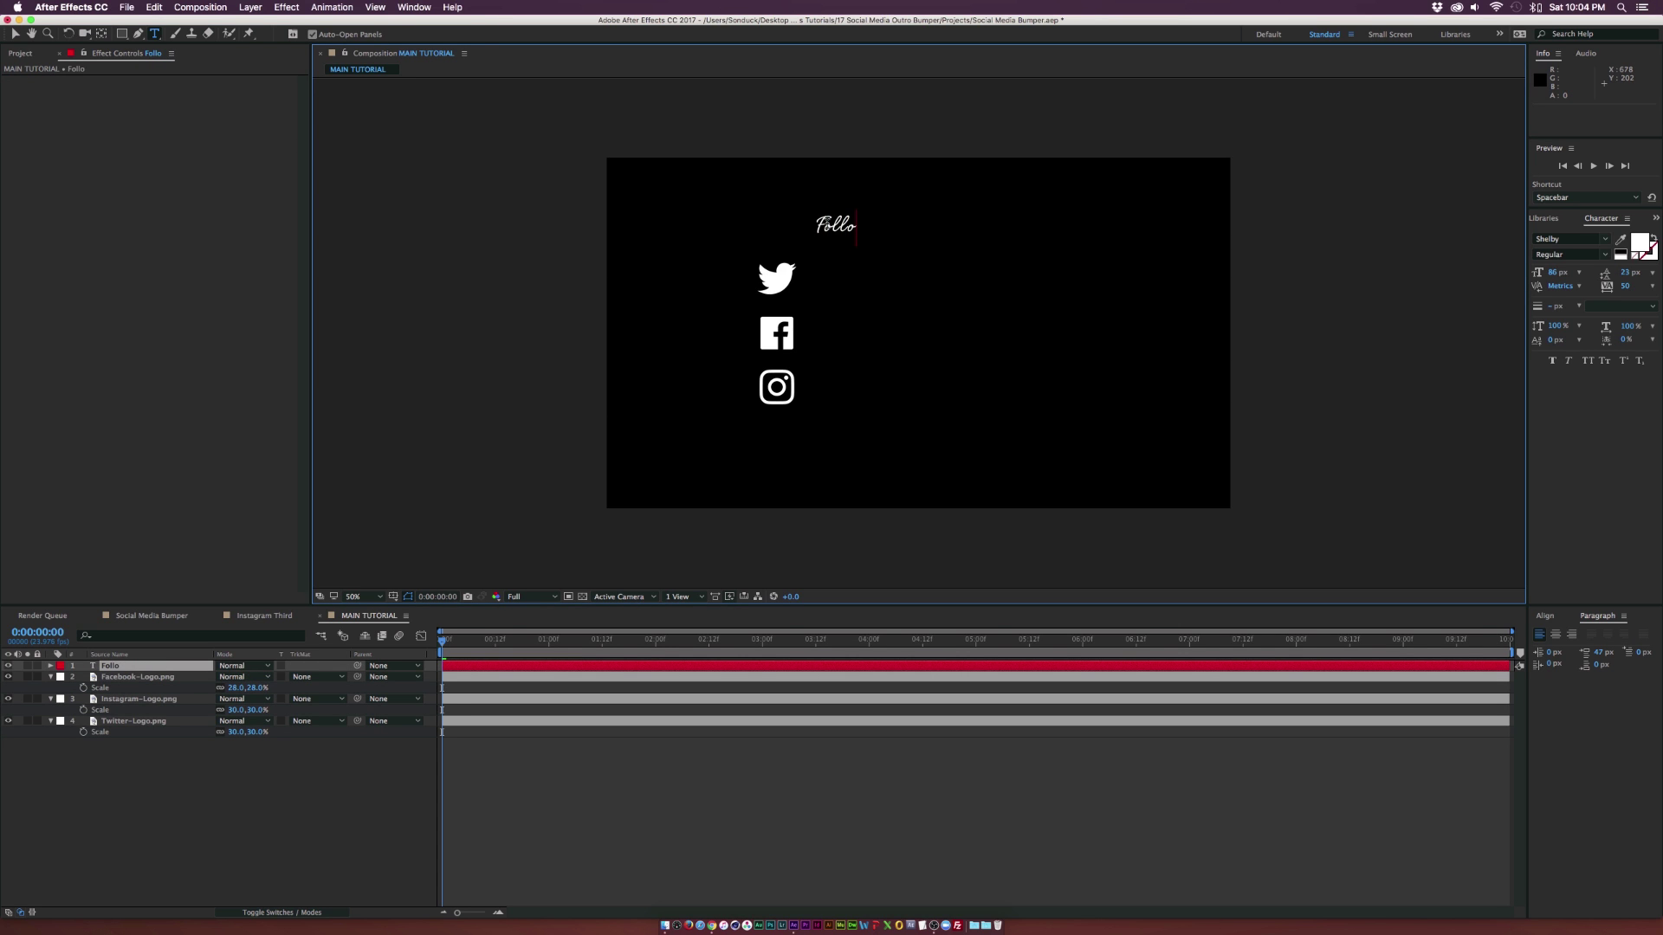
pyautogui.write('w us')
pyautogui.press('BackSpace')
pyautogui.press('BackSpace')
pyautogui.write('Us')
# Set the "Follow Us" text size to 115 px and move it directly above the Twitter logo
pyautogui.moveTo(1553, 272); pyautogui.dragTo(1585, 272)
pyautogui.click(14, 33)
pyautogui.moveTo(821, 239); pyautogui.dragTo(824, 240)
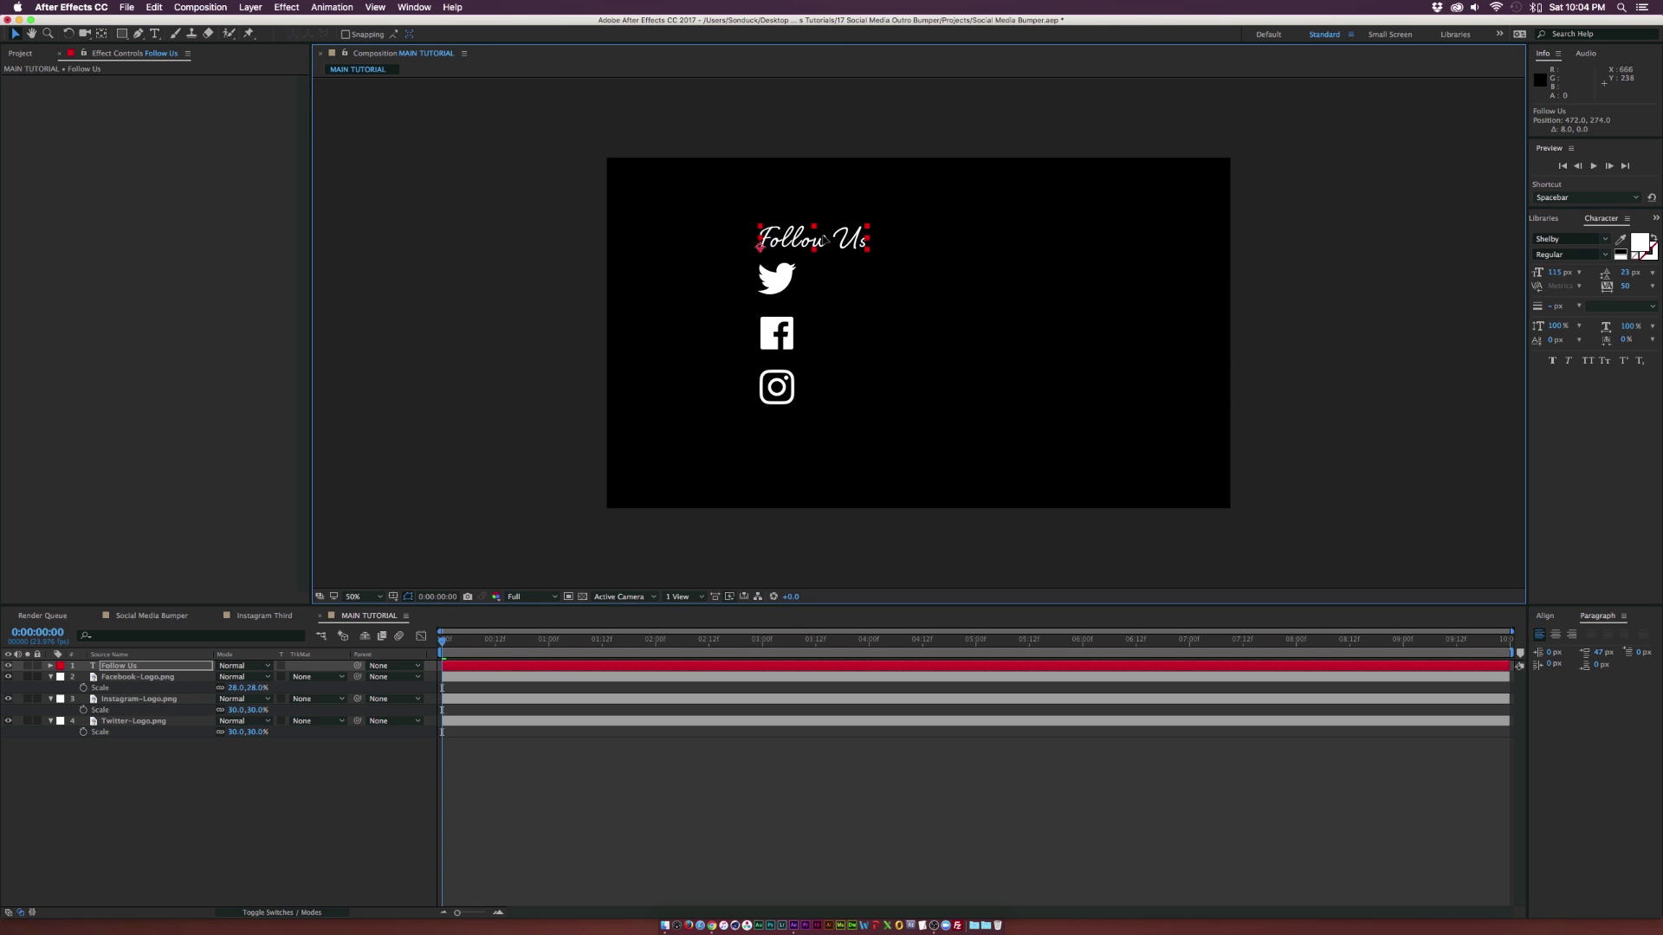
# Align the left edges of the "Follow Us" text and the Twitter logo to the selection
pyautogui.click(310, 784)
pyautogui.press('/')
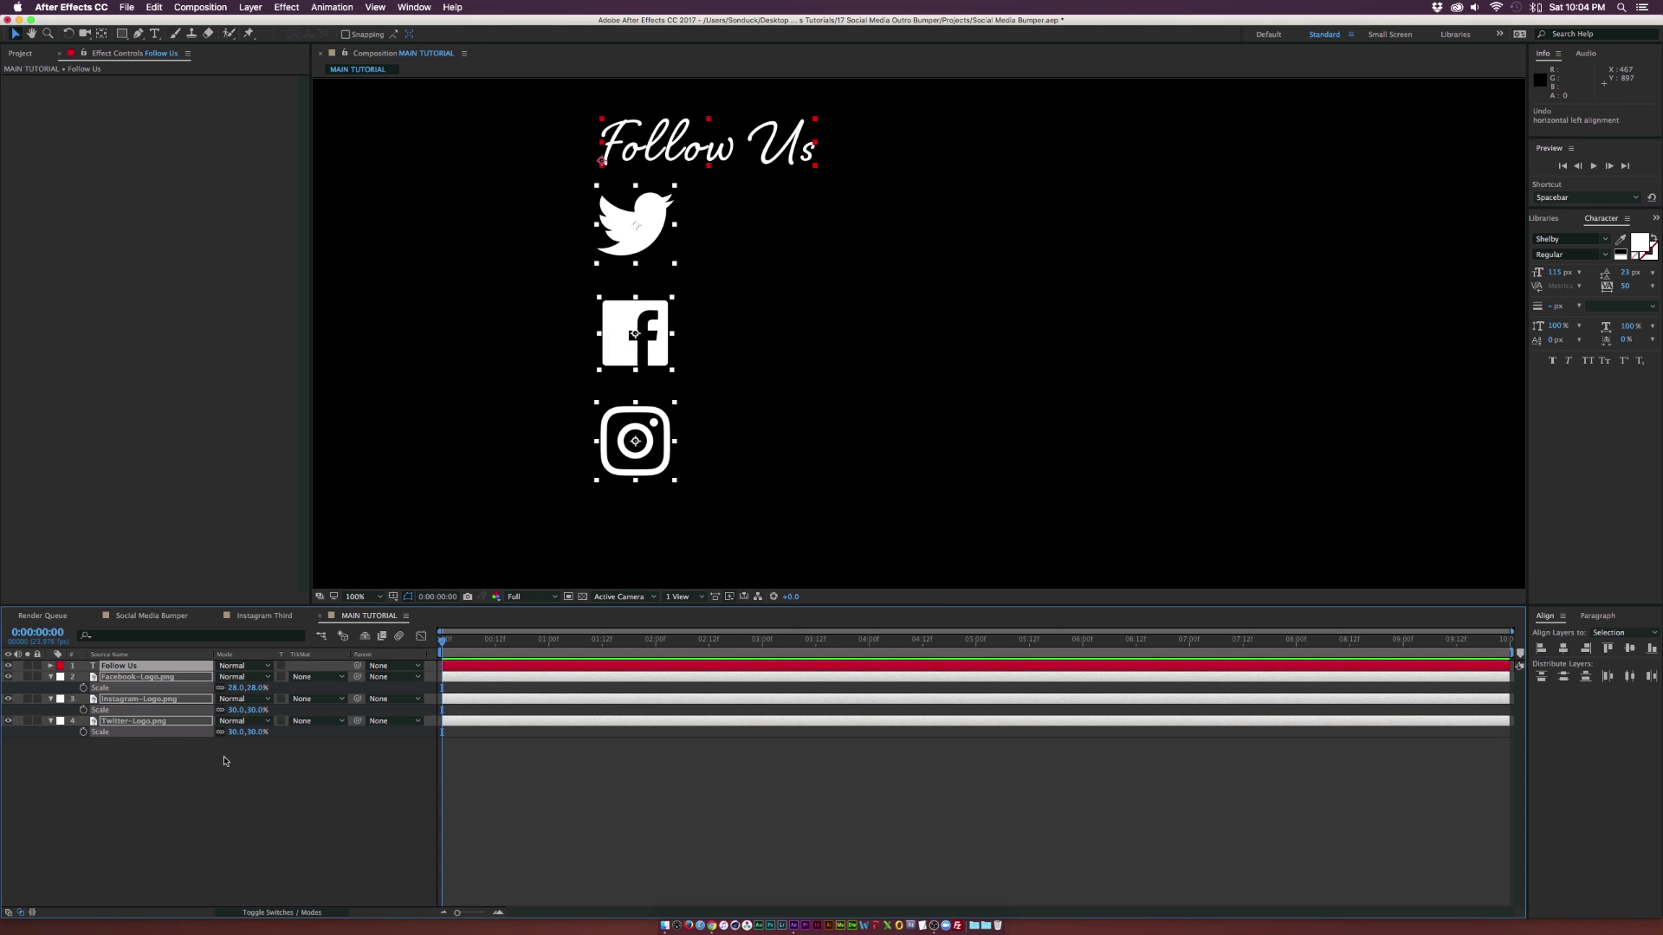
pyautogui.click(134, 720)
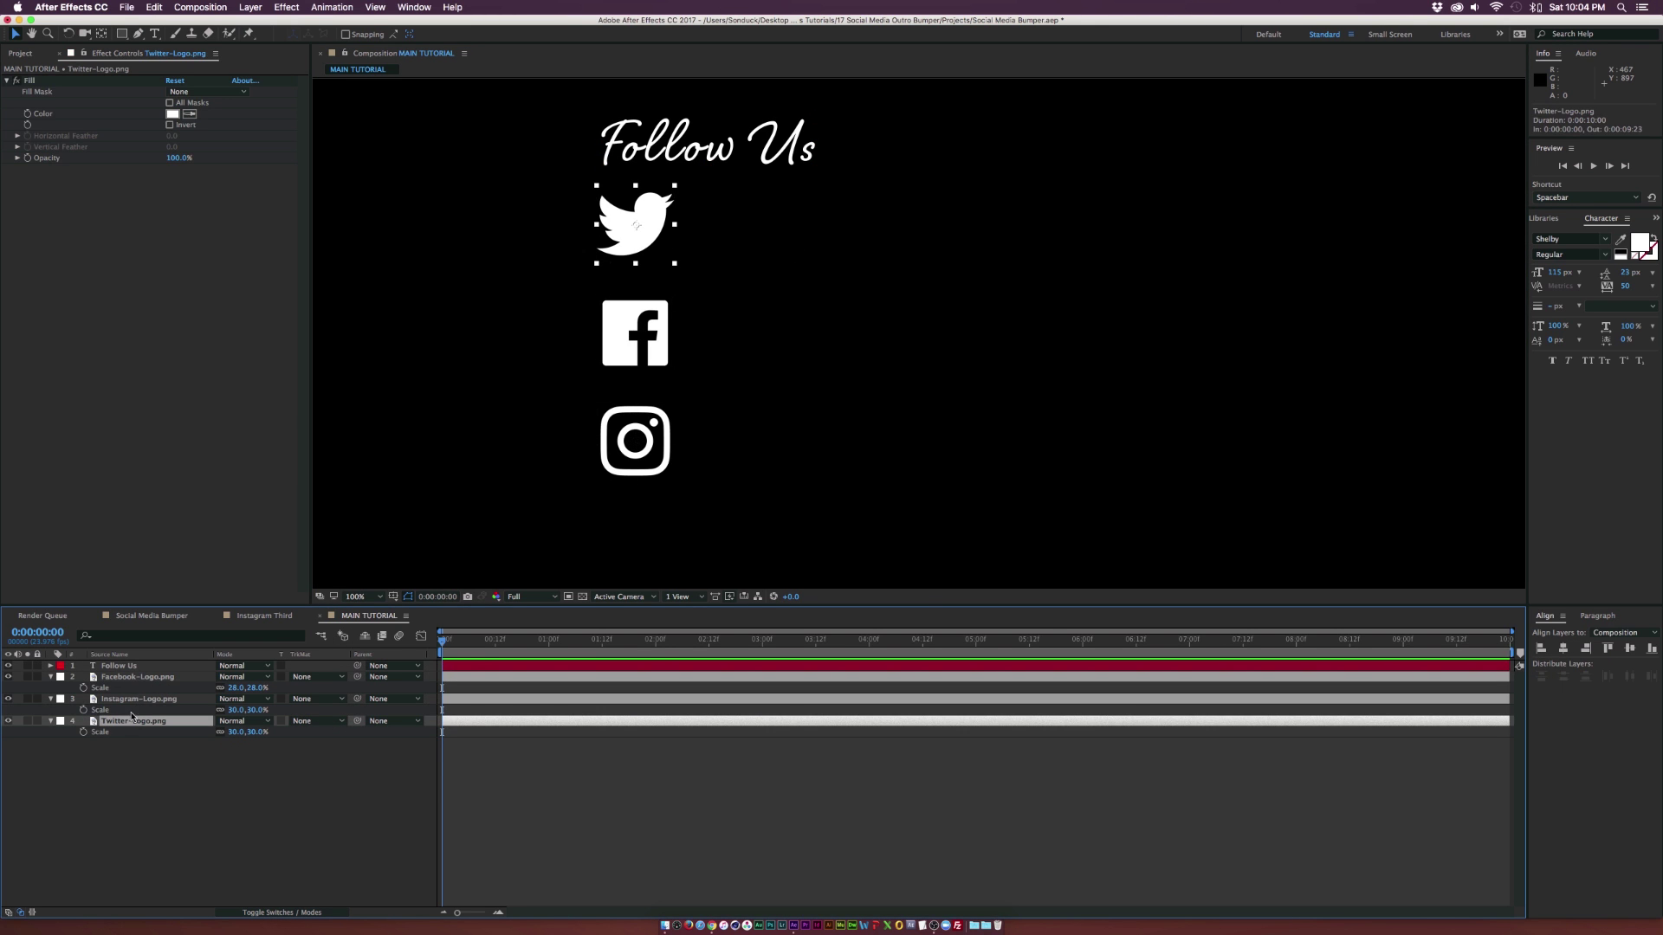
pyautogui.keyDown('super'); pyautogui.click(127, 666); pyautogui.keyUp('super')
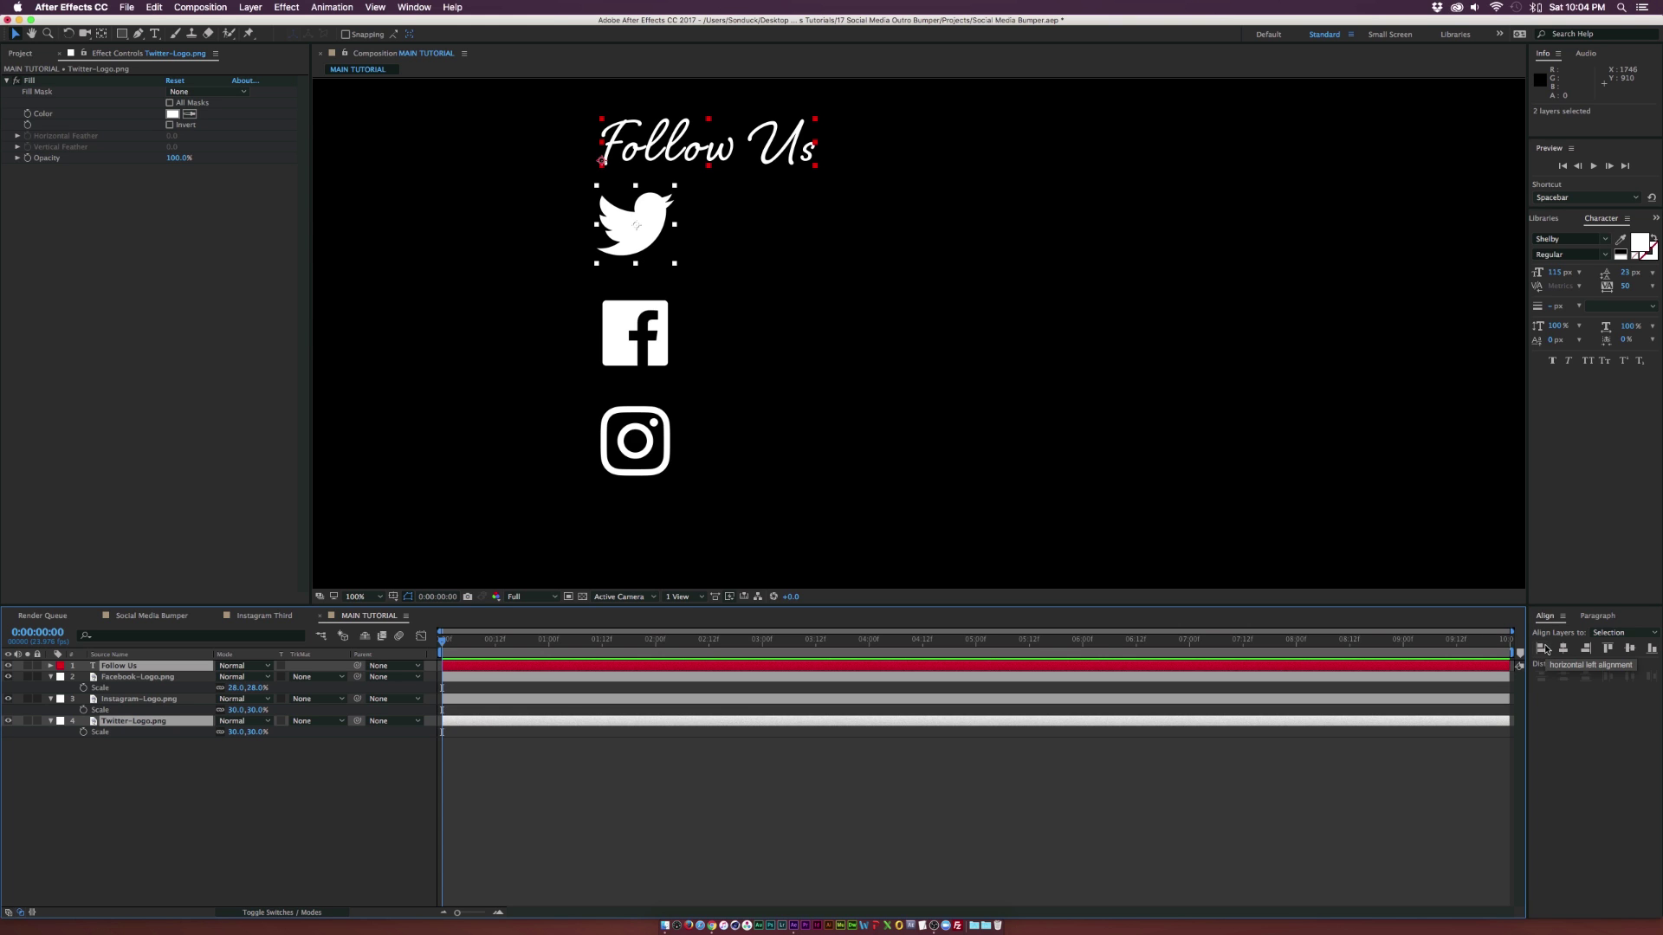
pyautogui.click(1543, 648)
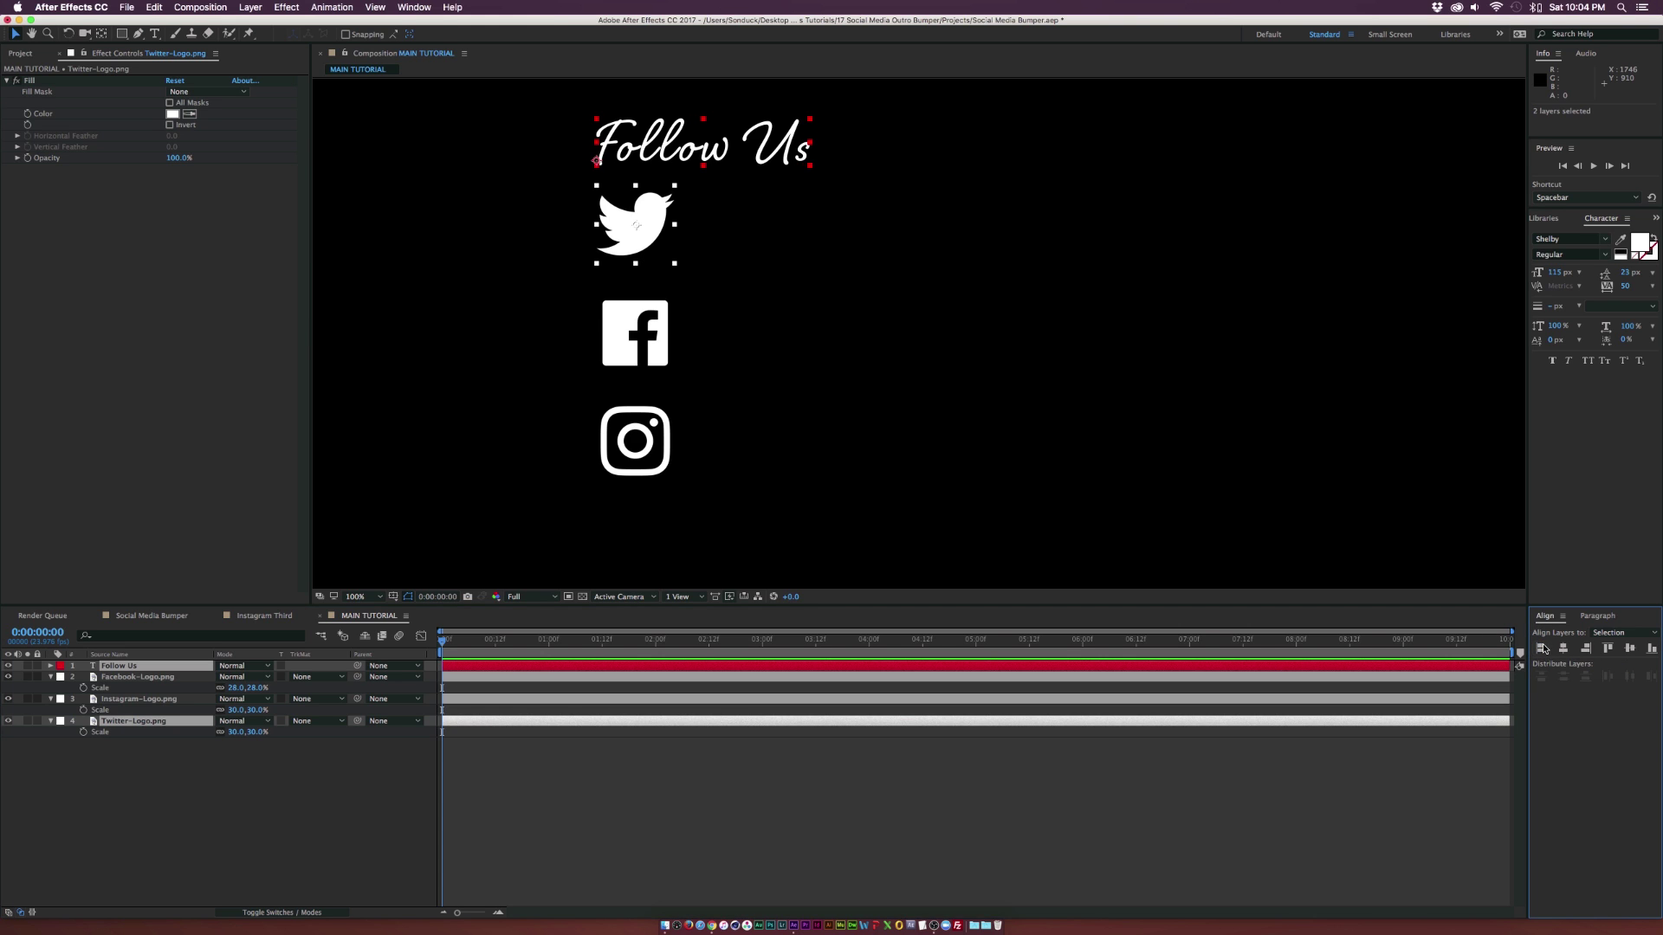
pyautogui.click(180, 796)
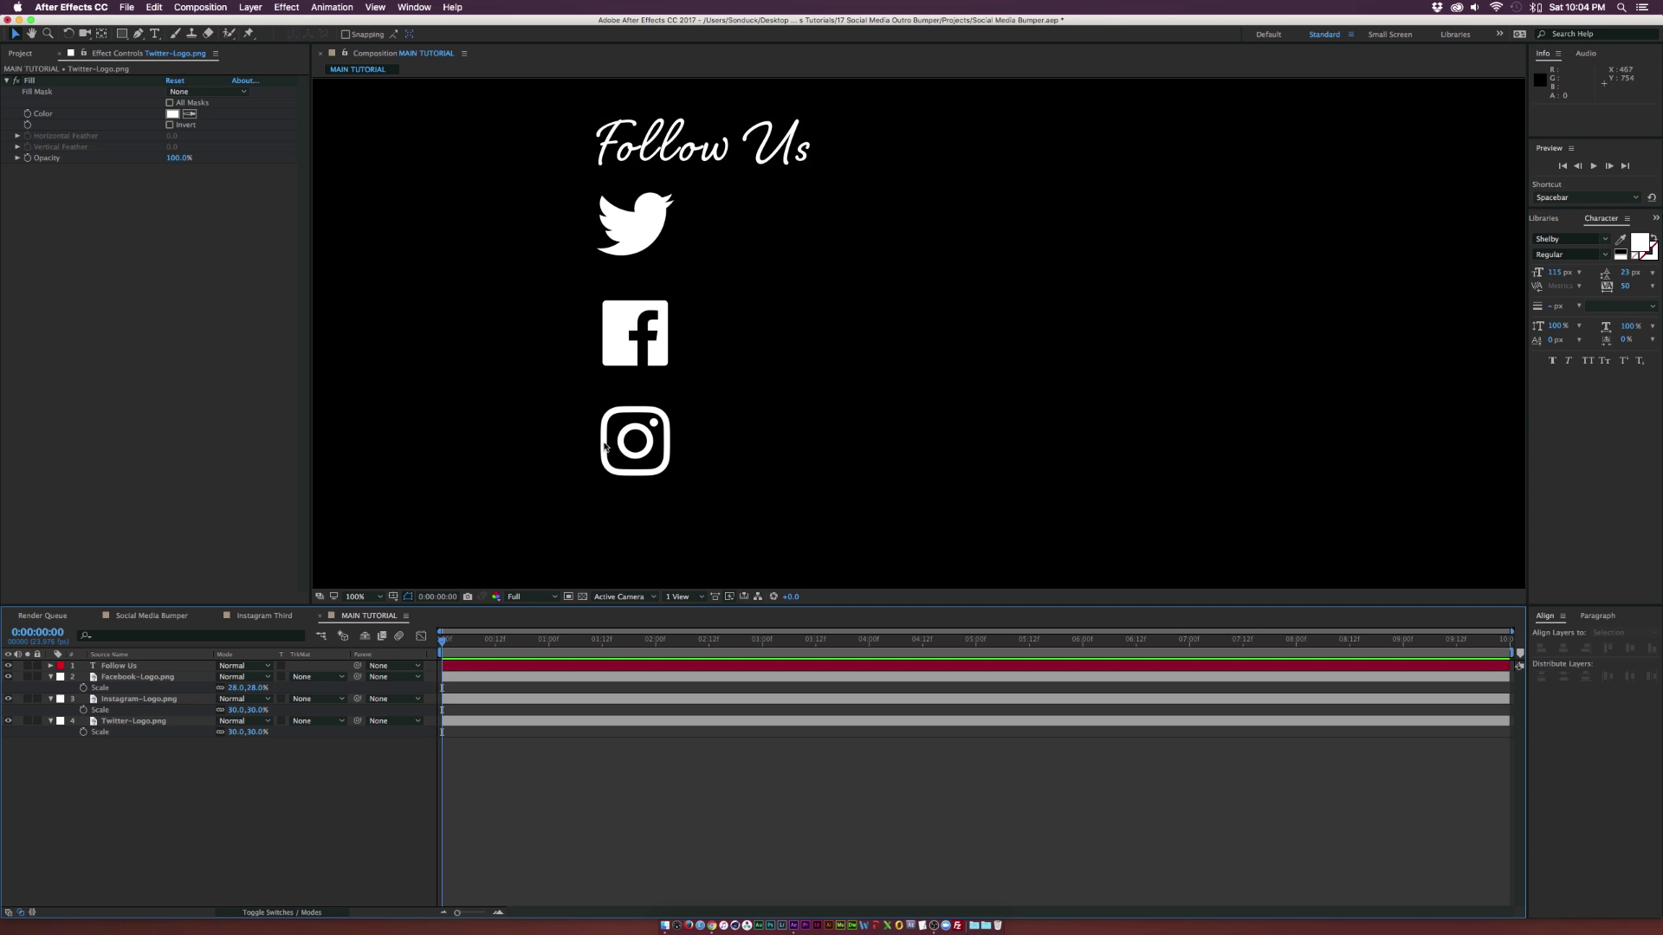
pyautogui.click(652, 683)
pyautogui.press(',')
pyautogui.press(',')
pyautogui.click(155, 33)
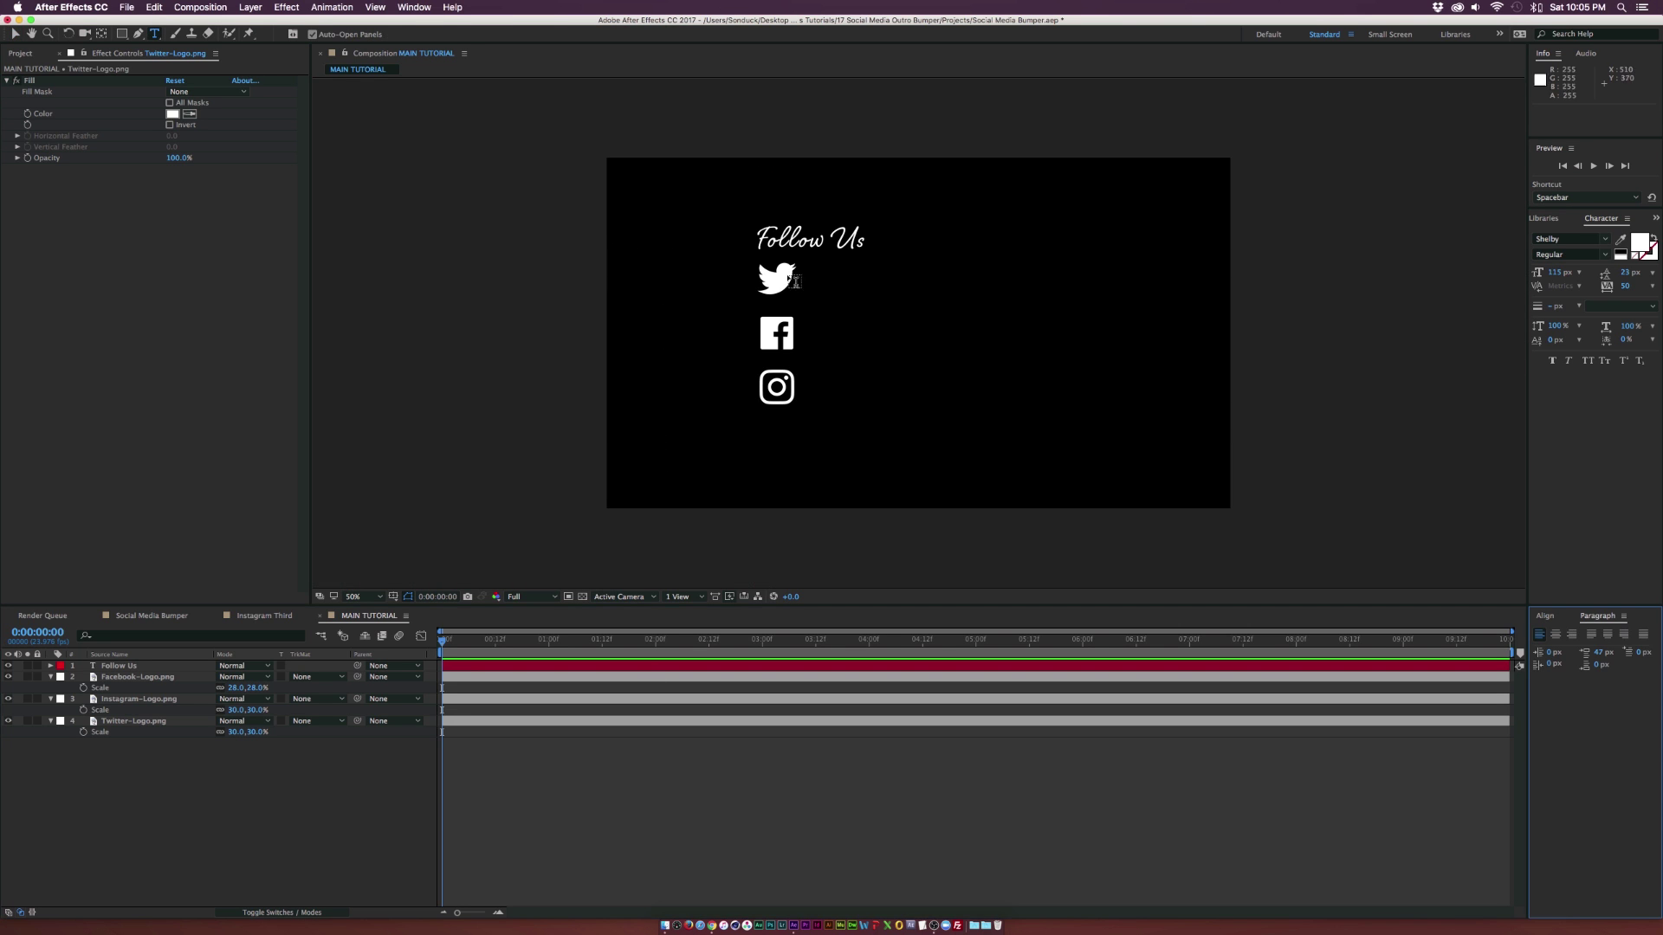
pyautogui.click(849, 288)
pyautogui.write('@')
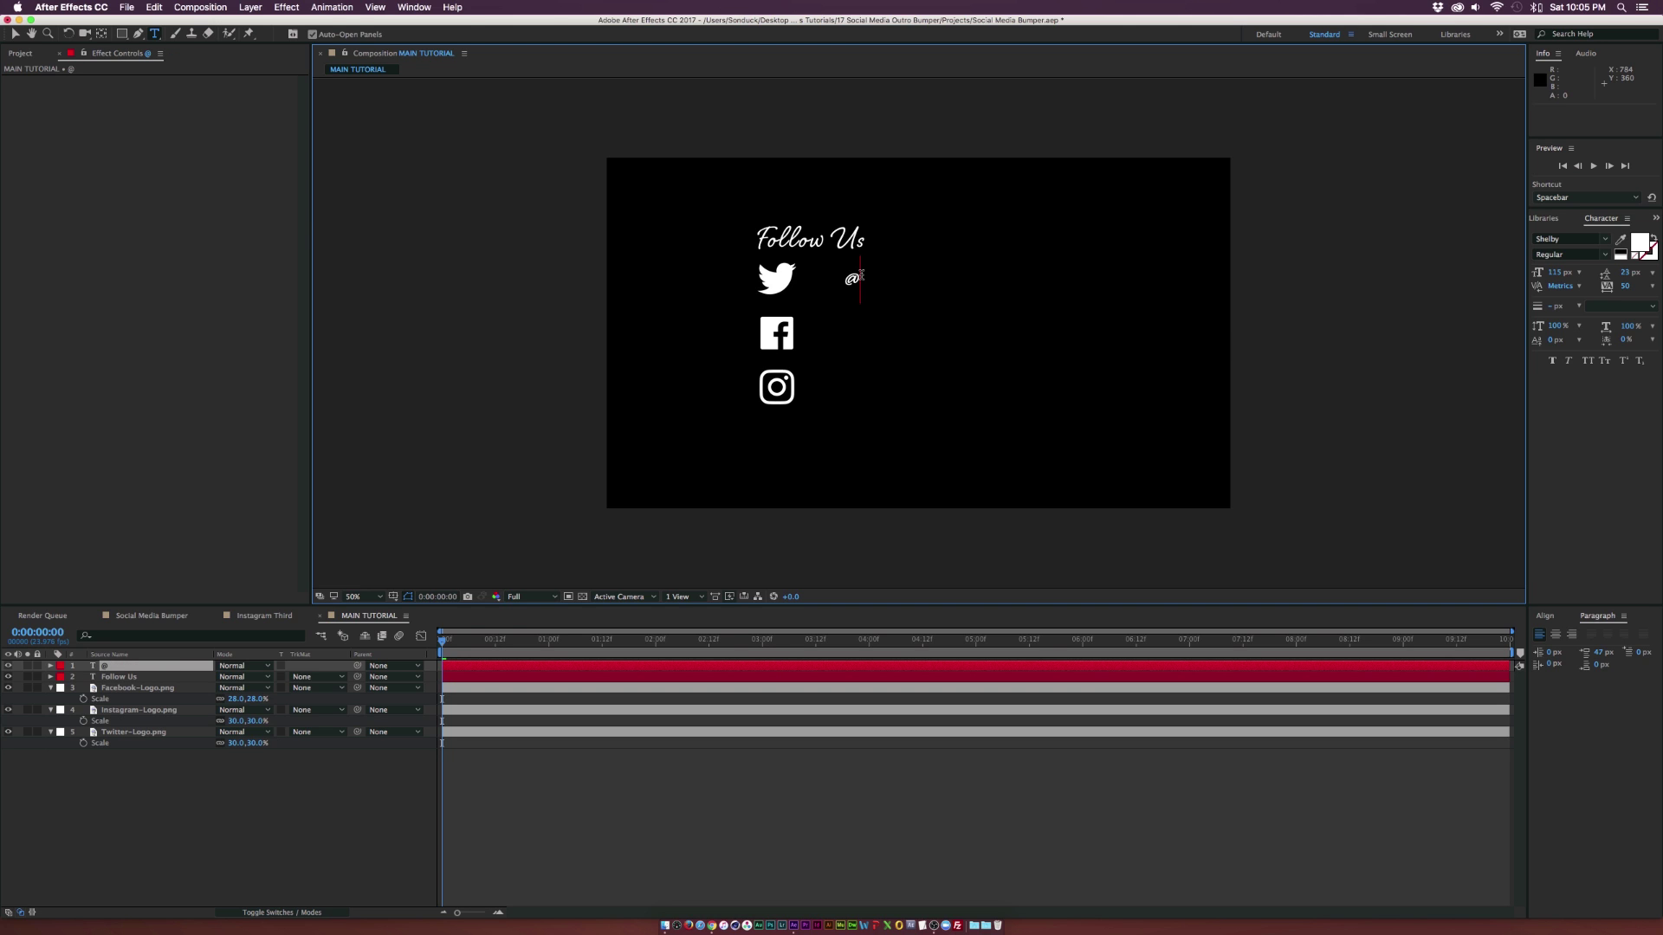
pyautogui.write('premiumbeat')
pyautogui.doubleClick(867, 281)
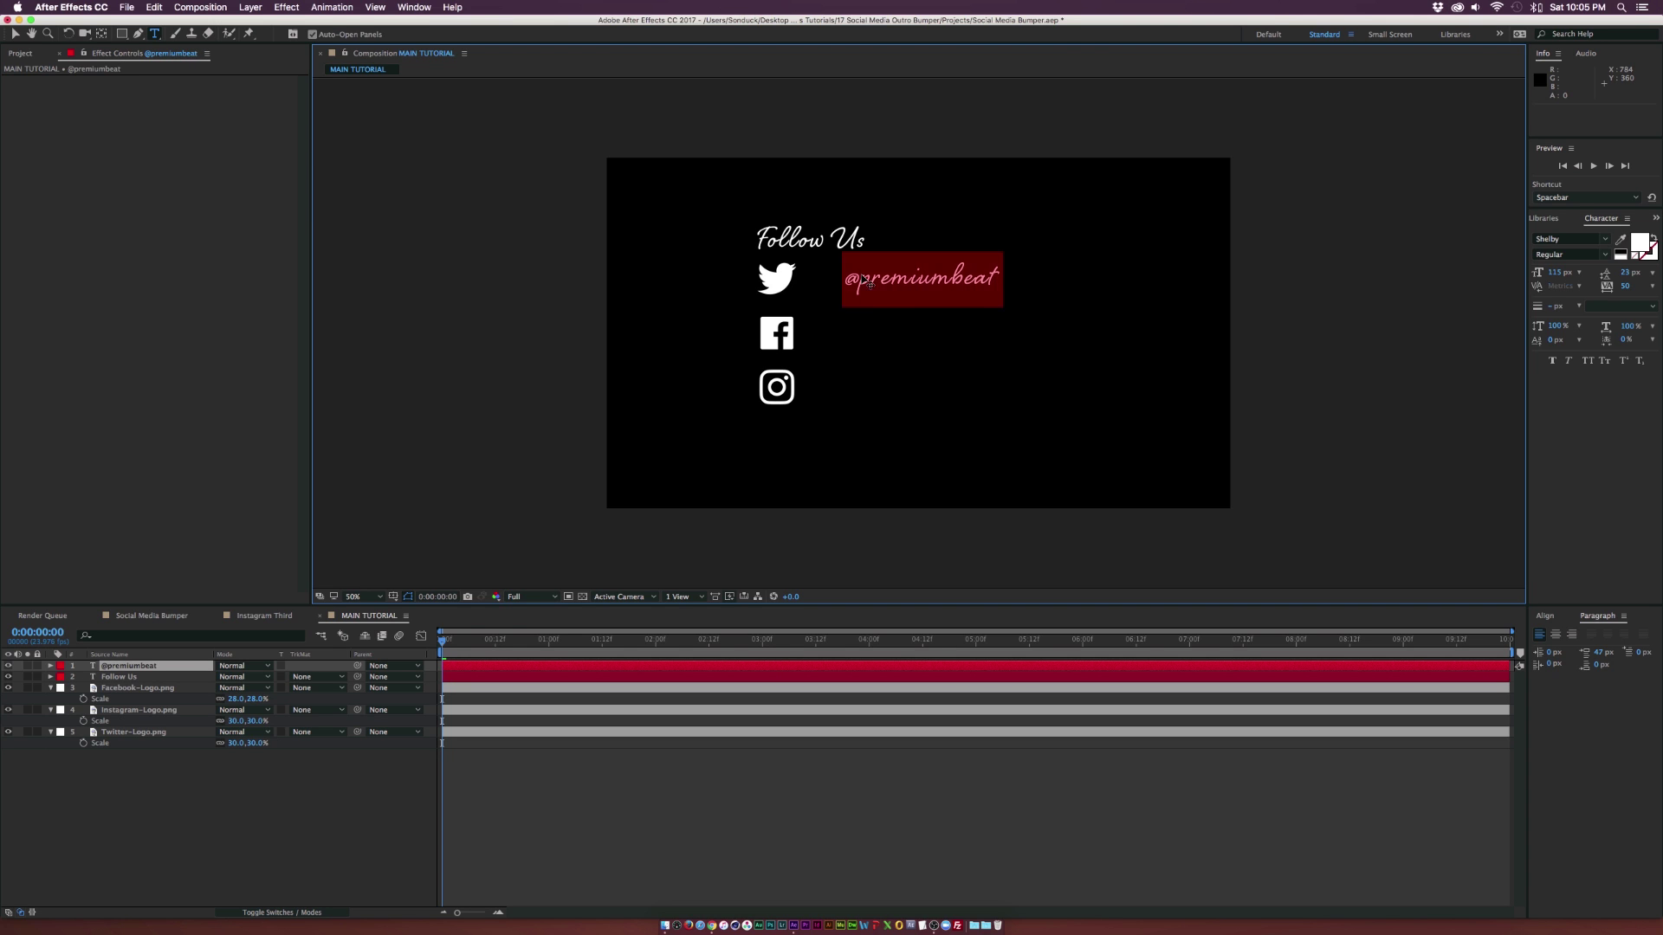
pyautogui.click(1563, 239)
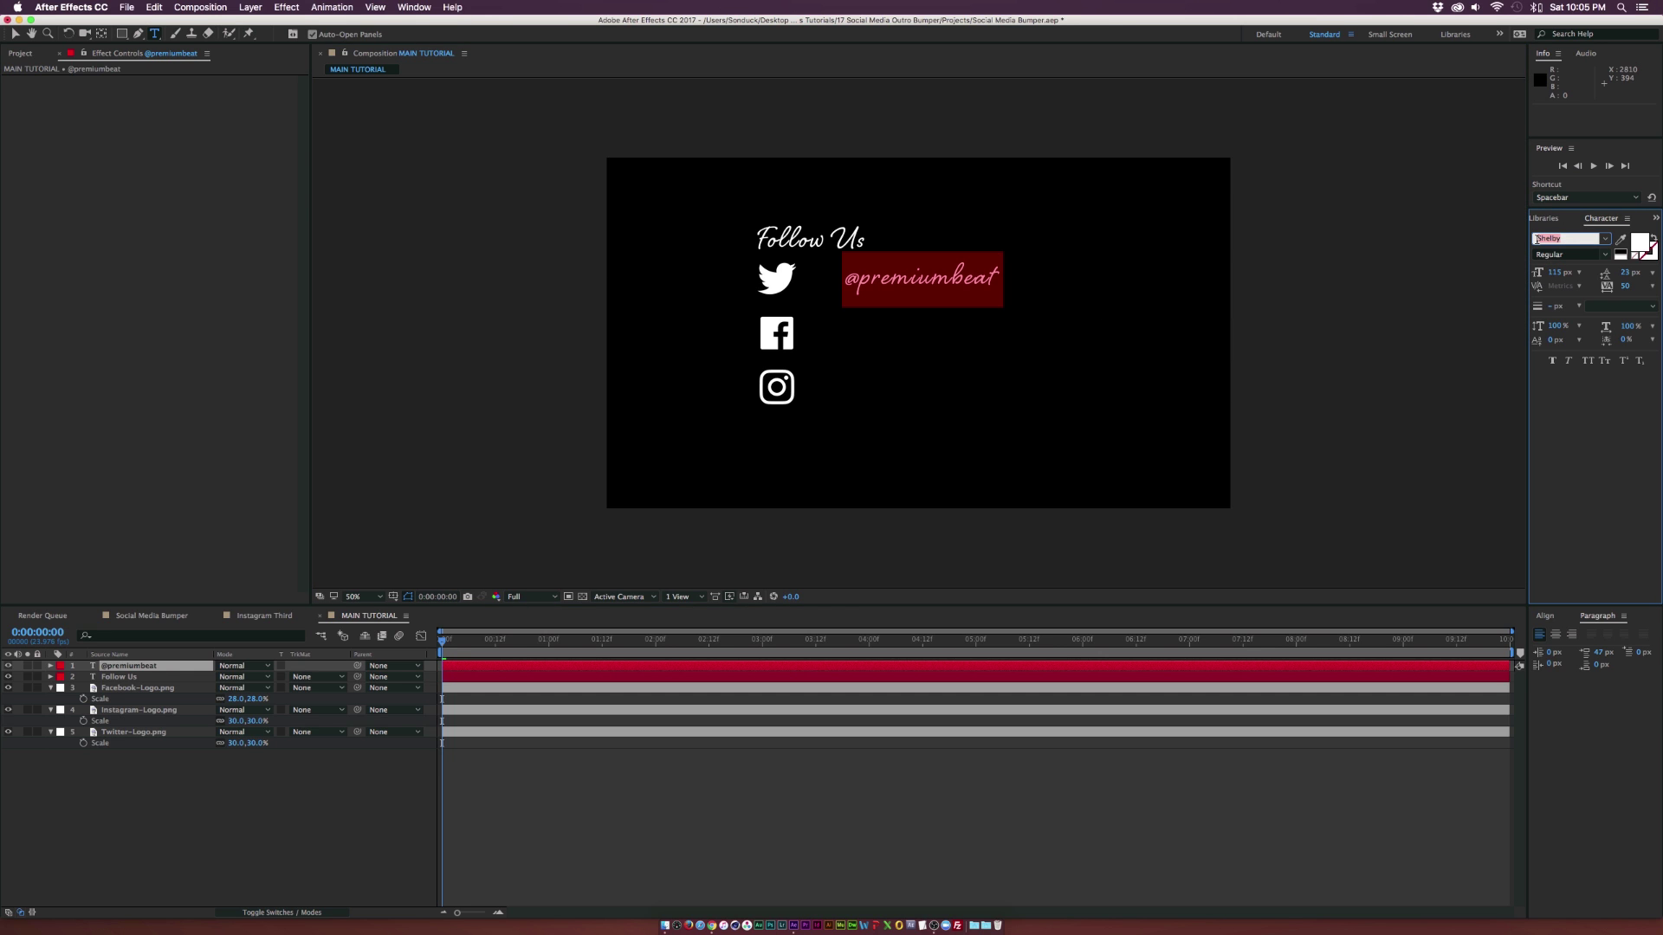
pyautogui.write('Bebas')
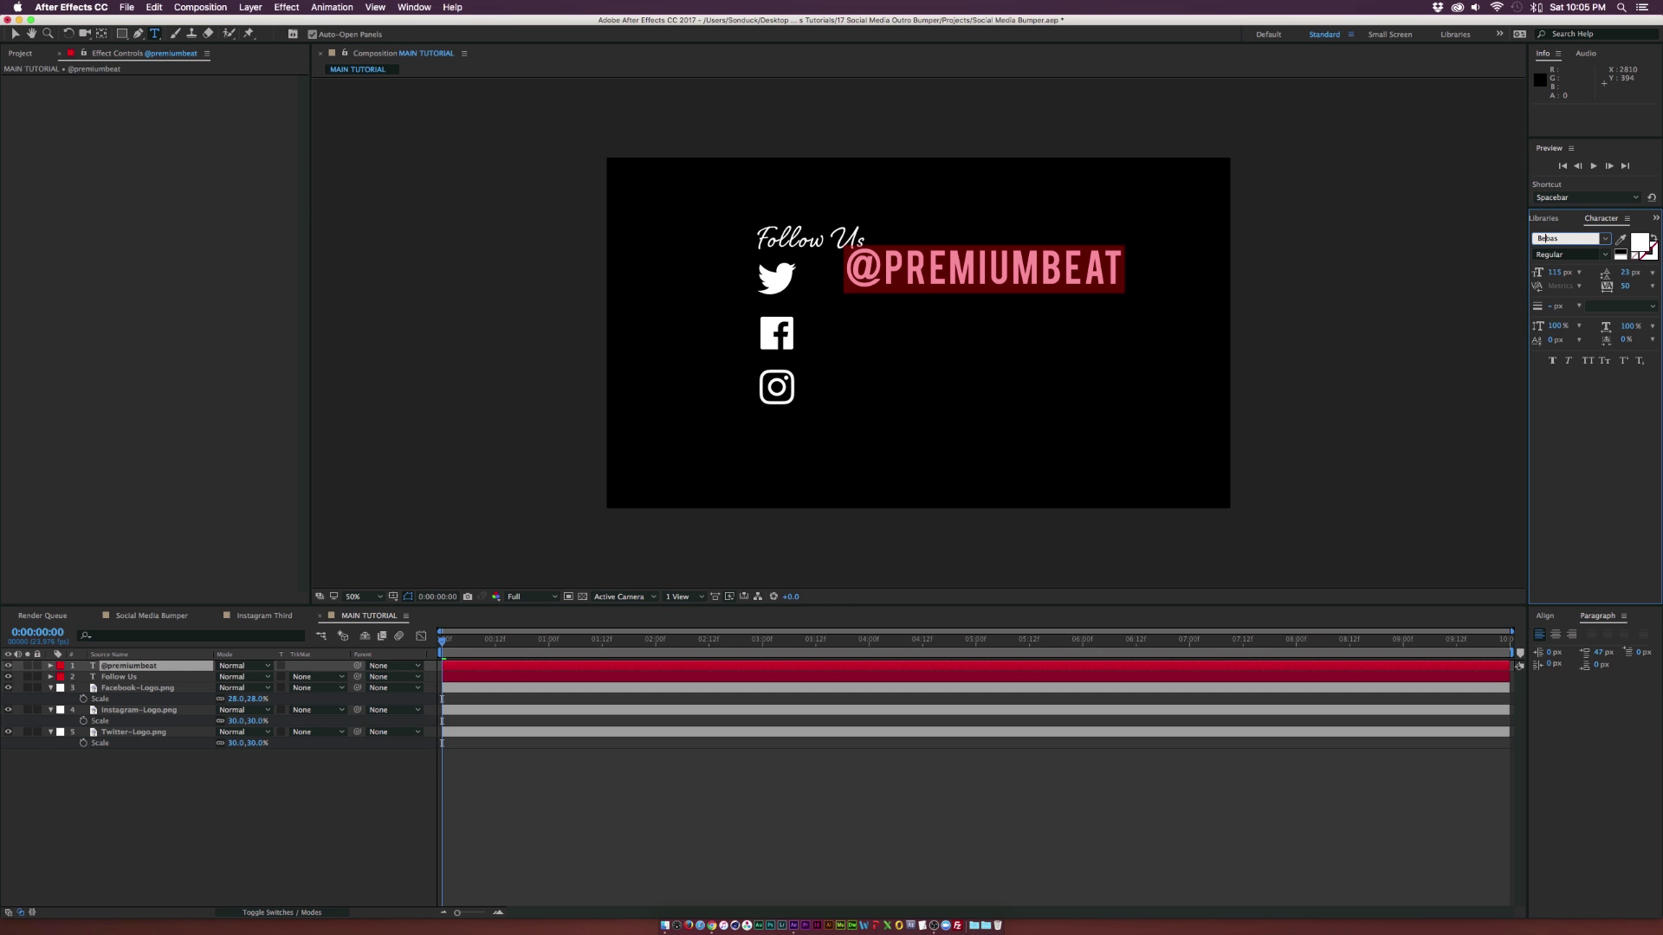
pyautogui.press('Return')
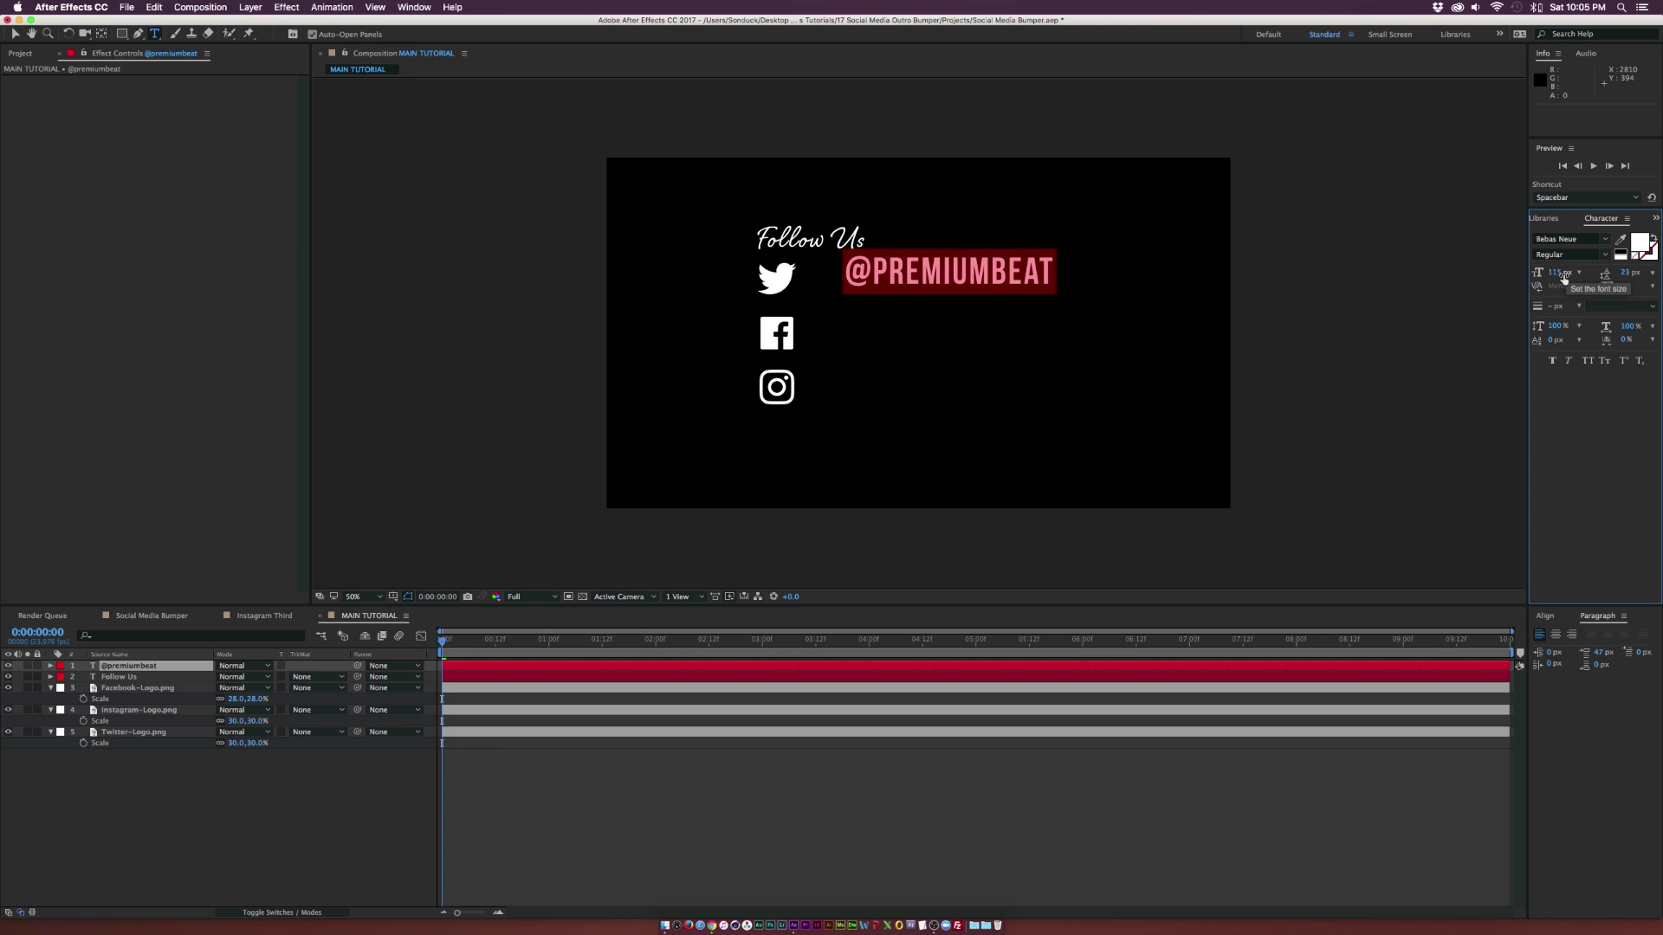
pyautogui.moveTo(1558, 272); pyautogui.dragTo(1521, 274)
pyautogui.click(888, 277)
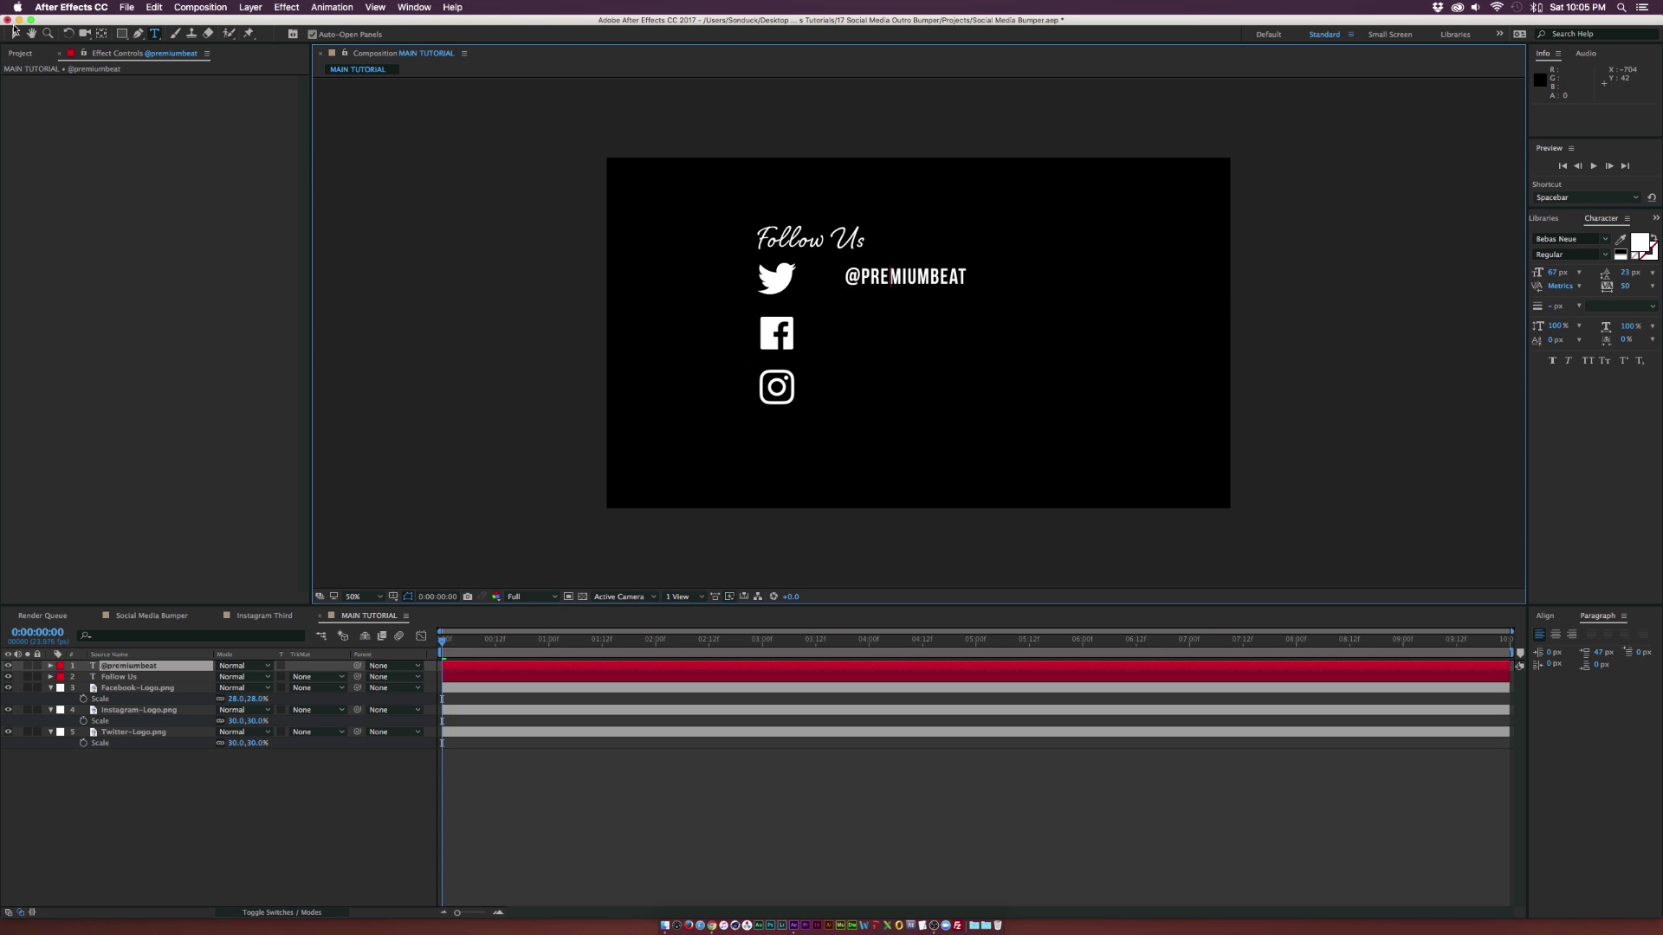
pyautogui.click(14, 32)
pyautogui.moveTo(911, 276); pyautogui.dragTo(875, 276)
pyautogui.click(235, 779)
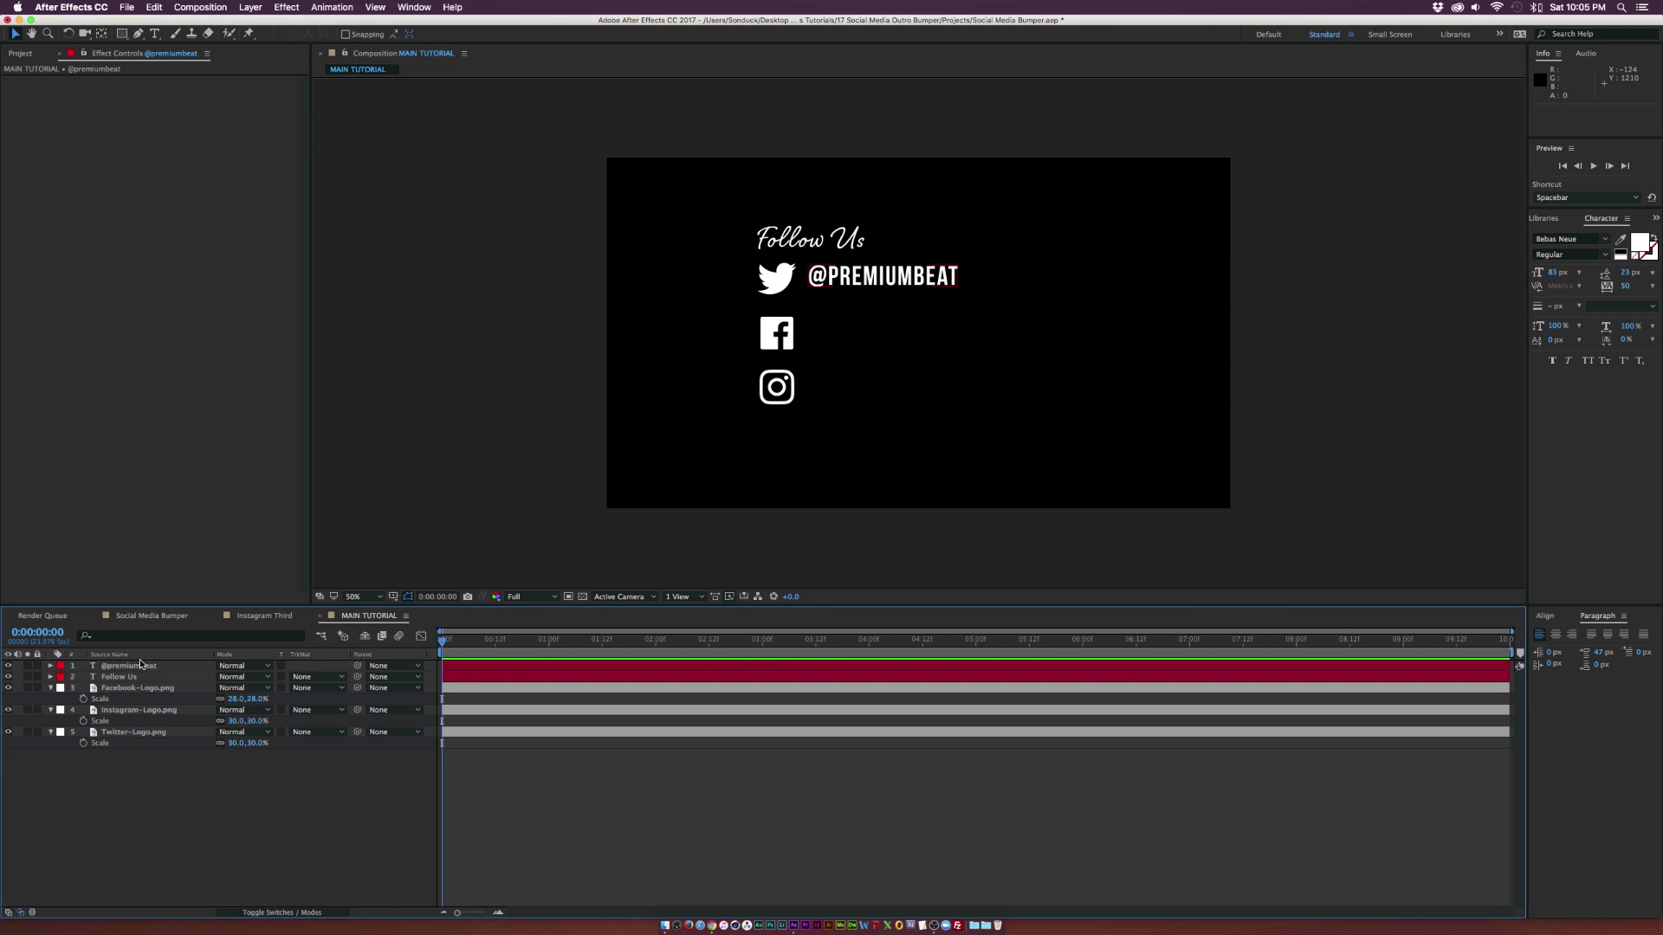
pyautogui.click(139, 665)
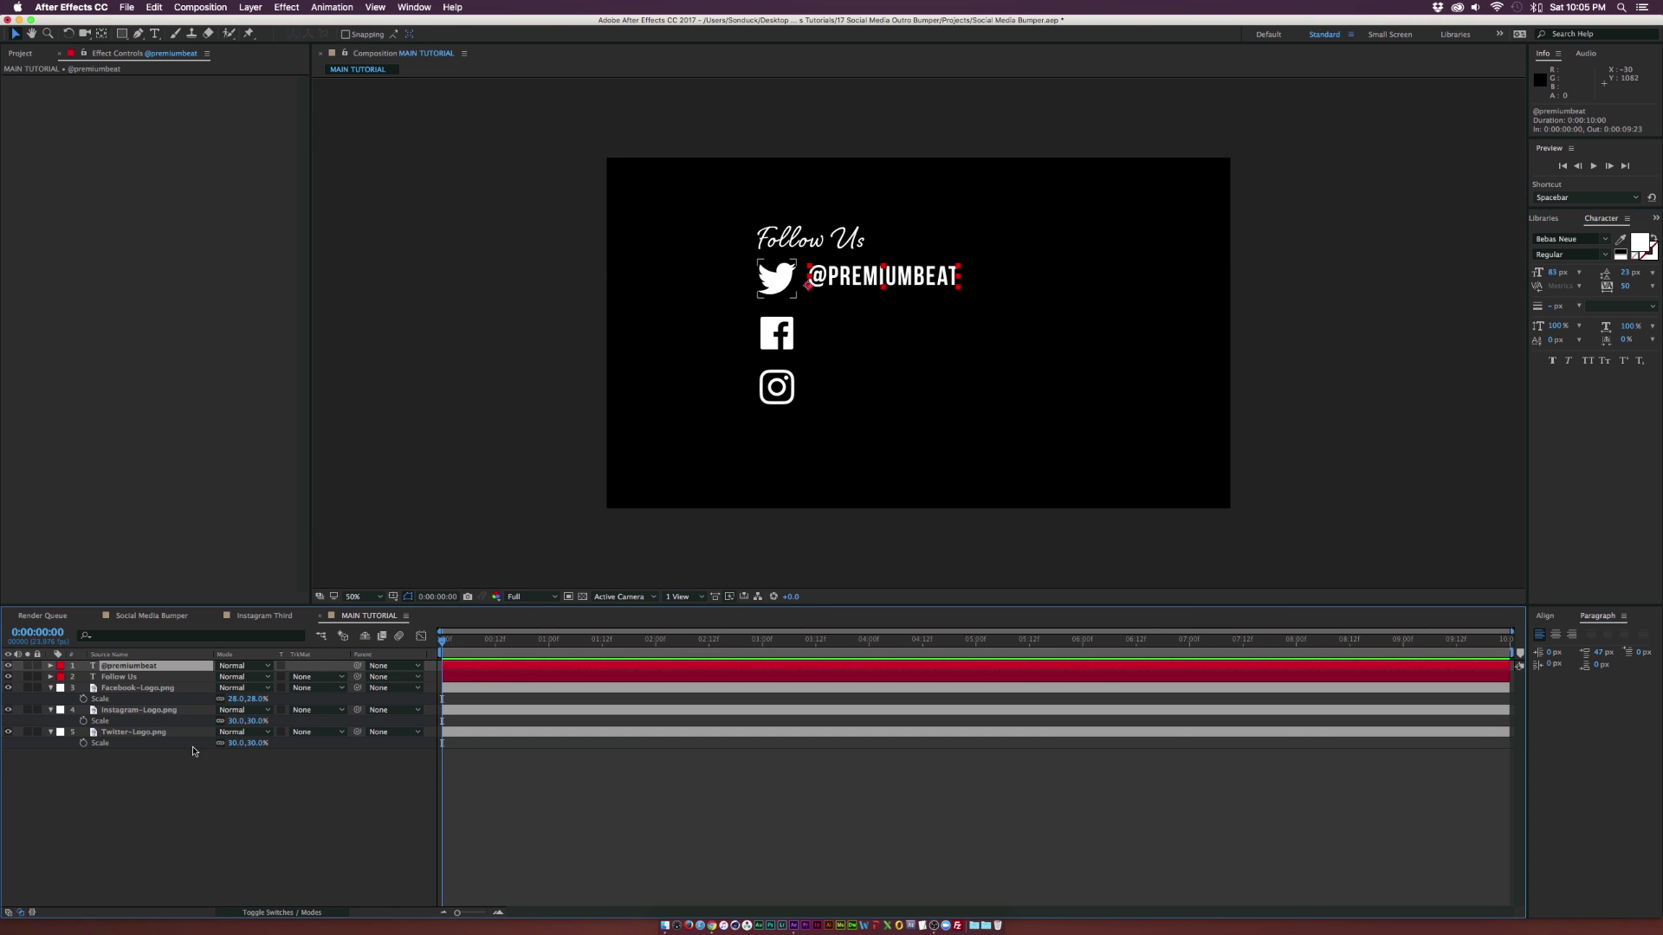
pyautogui.keyDown('super'); pyautogui.click(159, 736); pyautogui.keyUp('super')
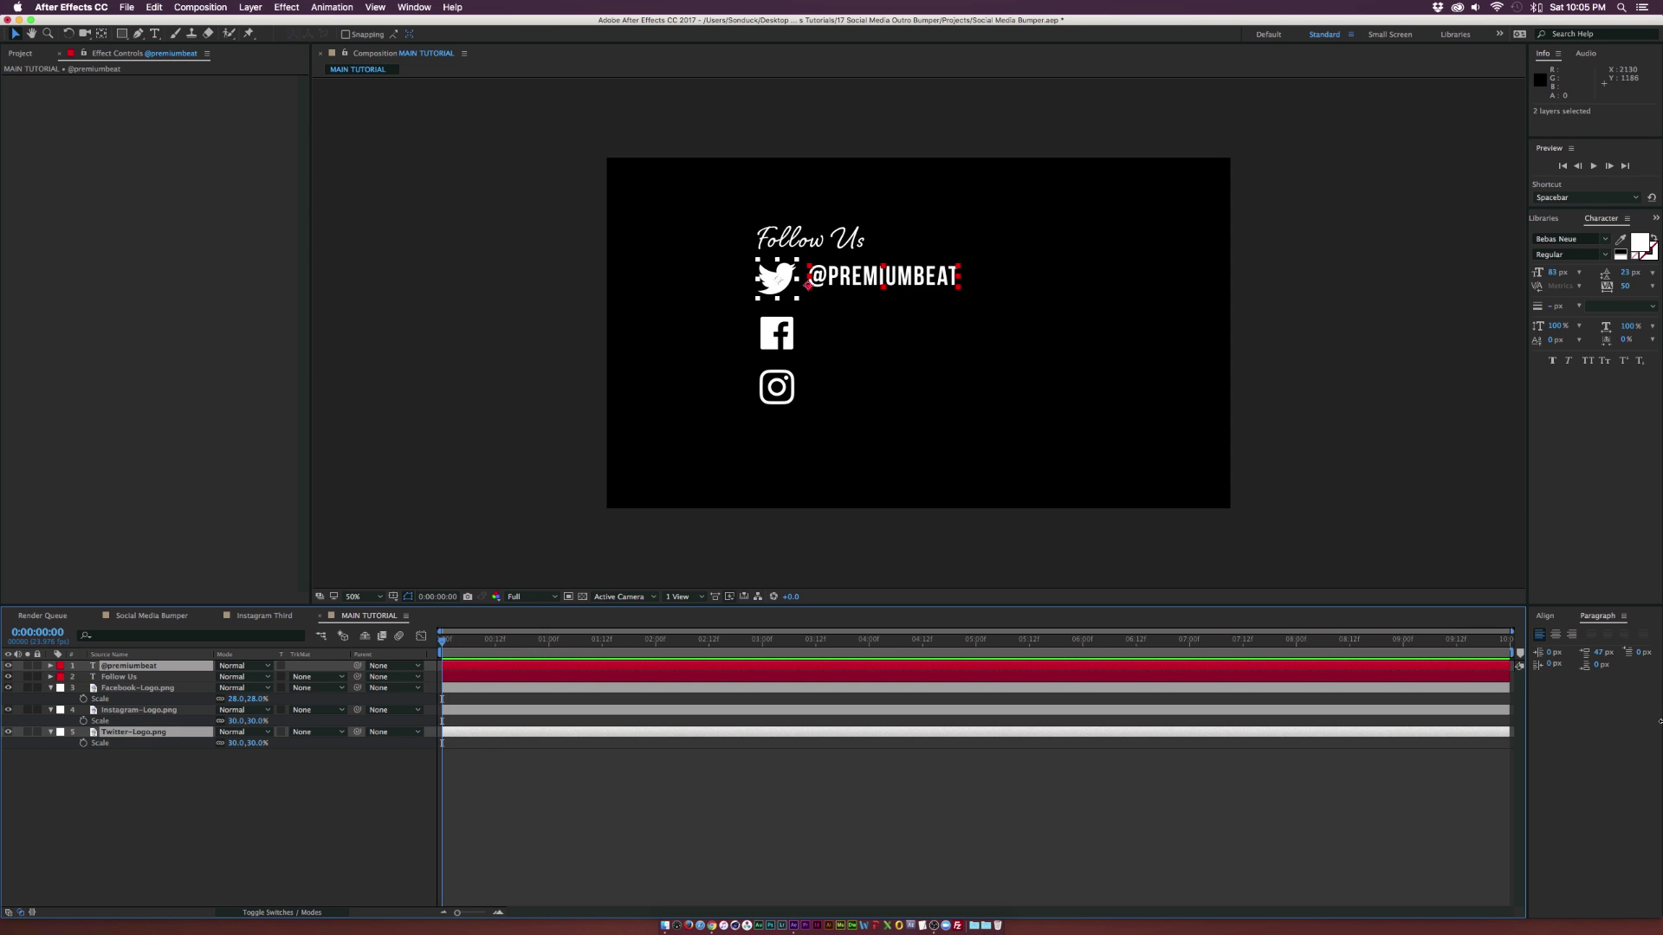
pyautogui.click(1547, 616)
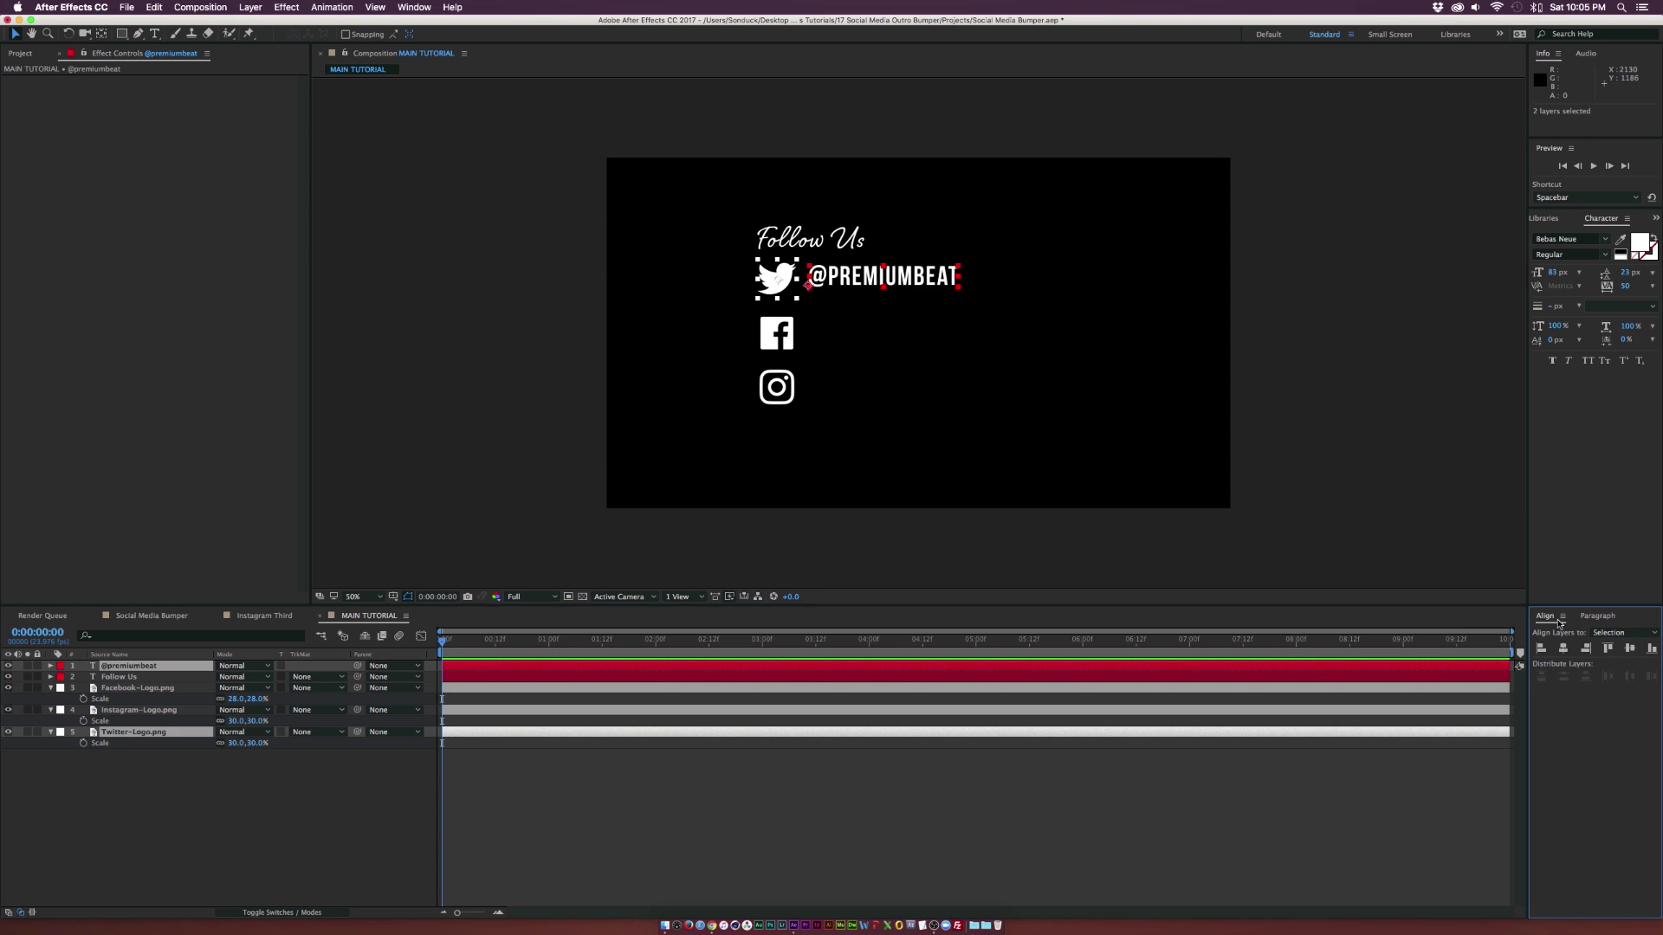
pyautogui.click(1628, 650)
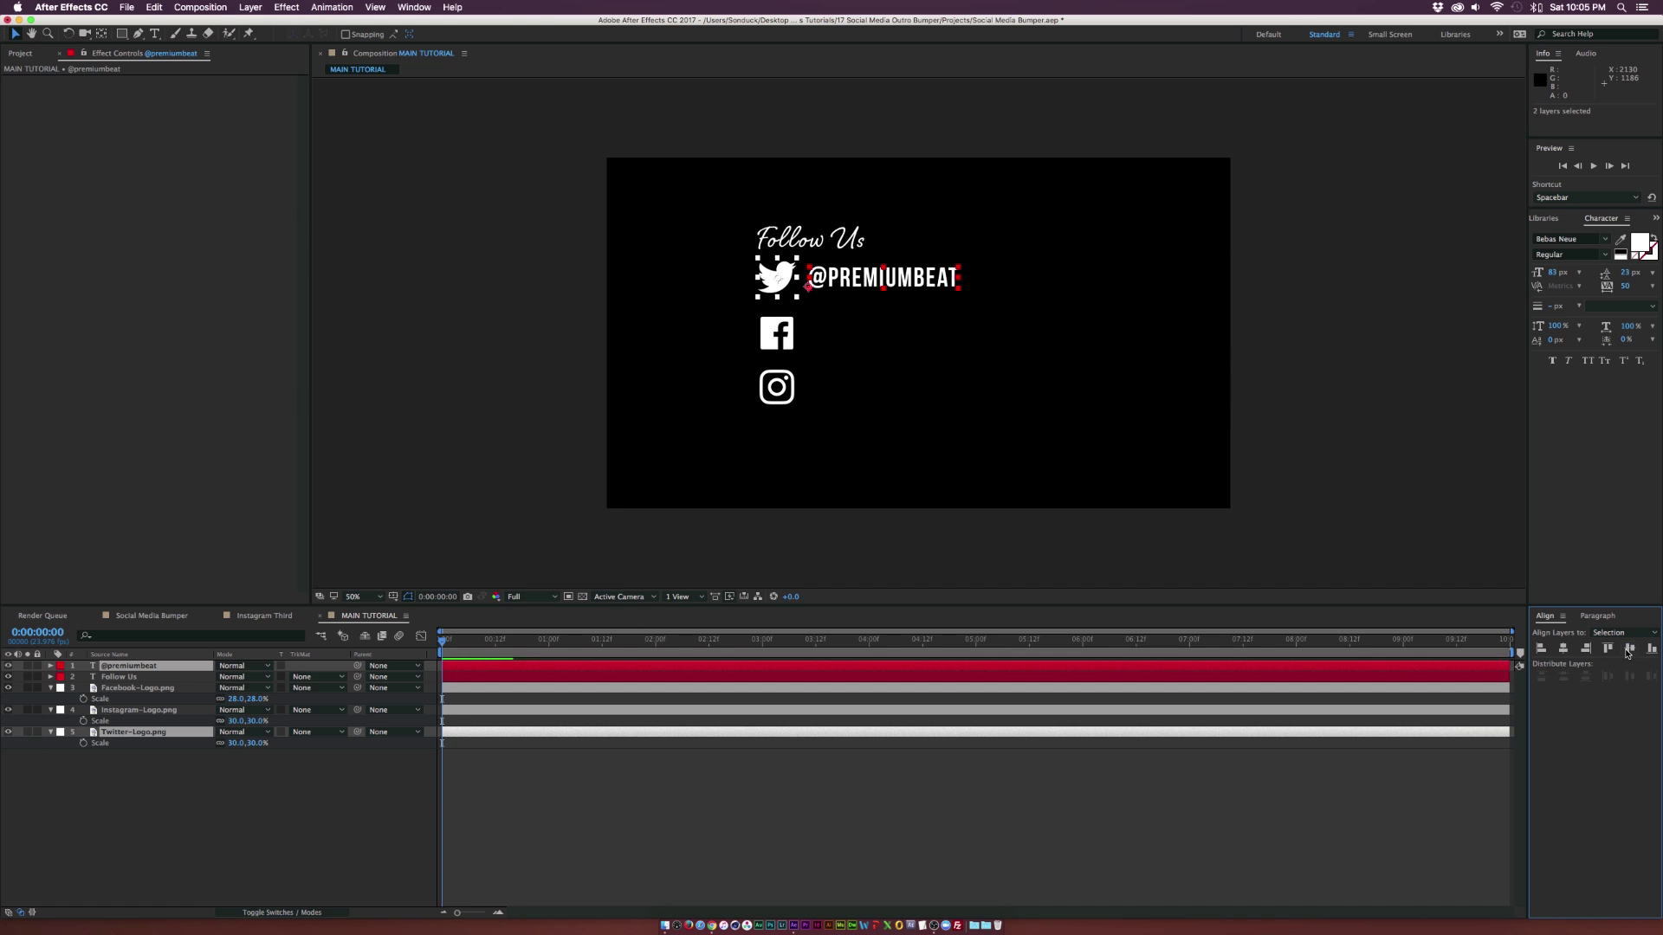
pyautogui.click(198, 784)
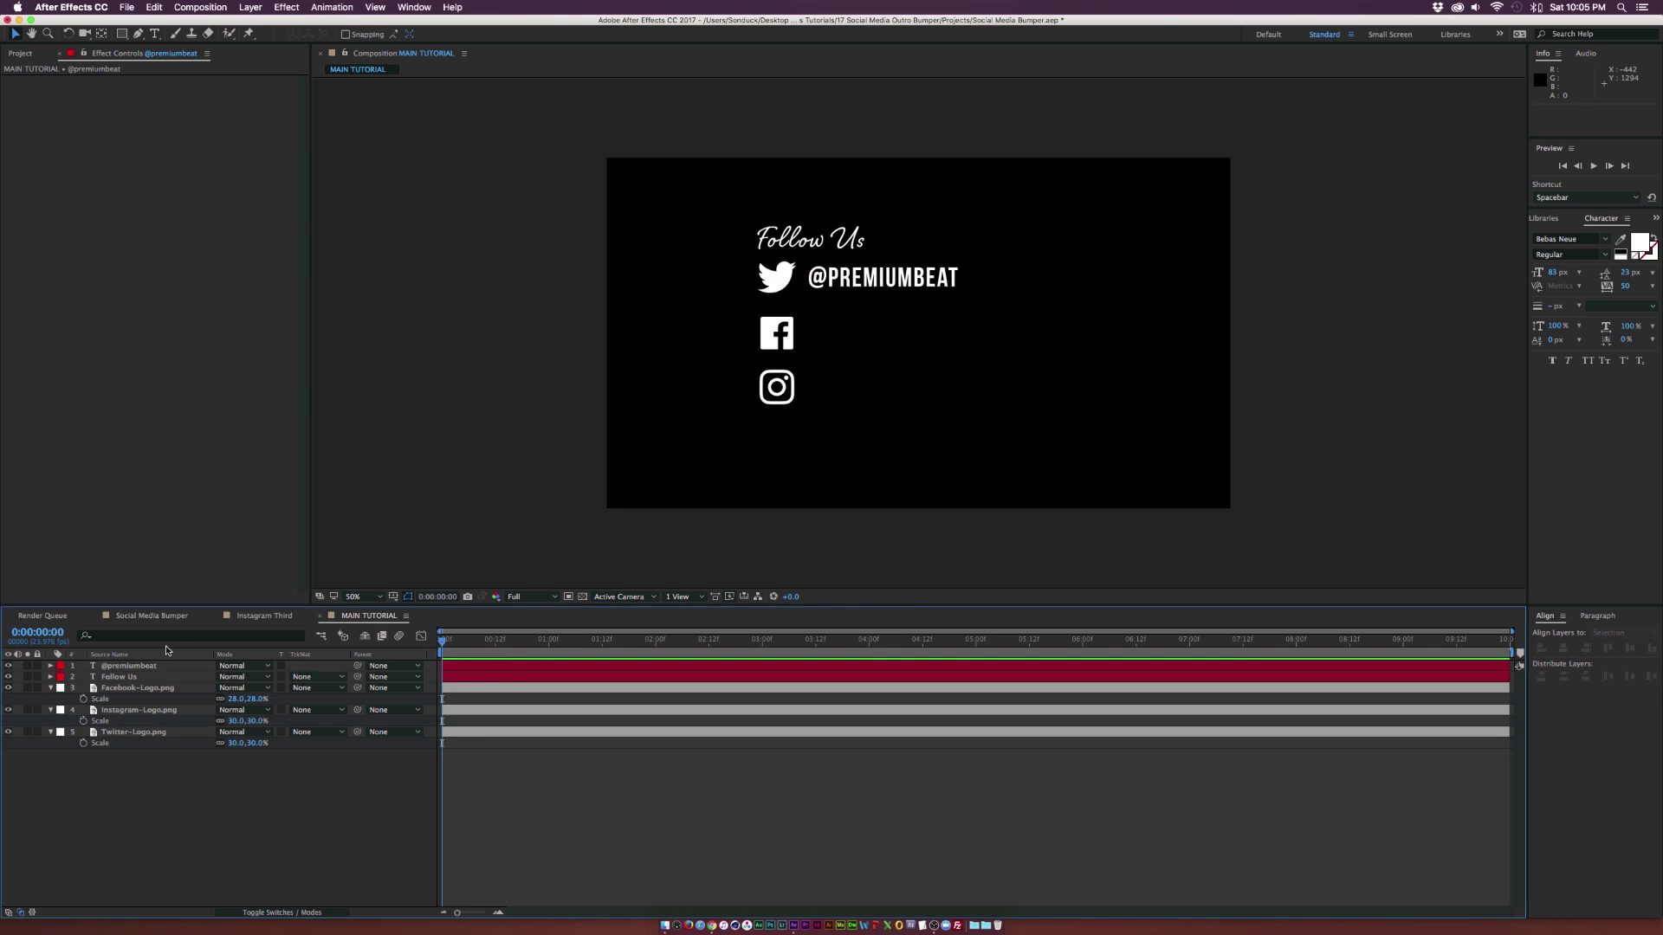
# Nudge the Facebook and Instagram logos slightly upward together, then clear the selection
pyautogui.click(120, 710)
pyautogui.keyDown('shift'); pyautogui.click(122, 689); pyautogui.keyUp('shift')
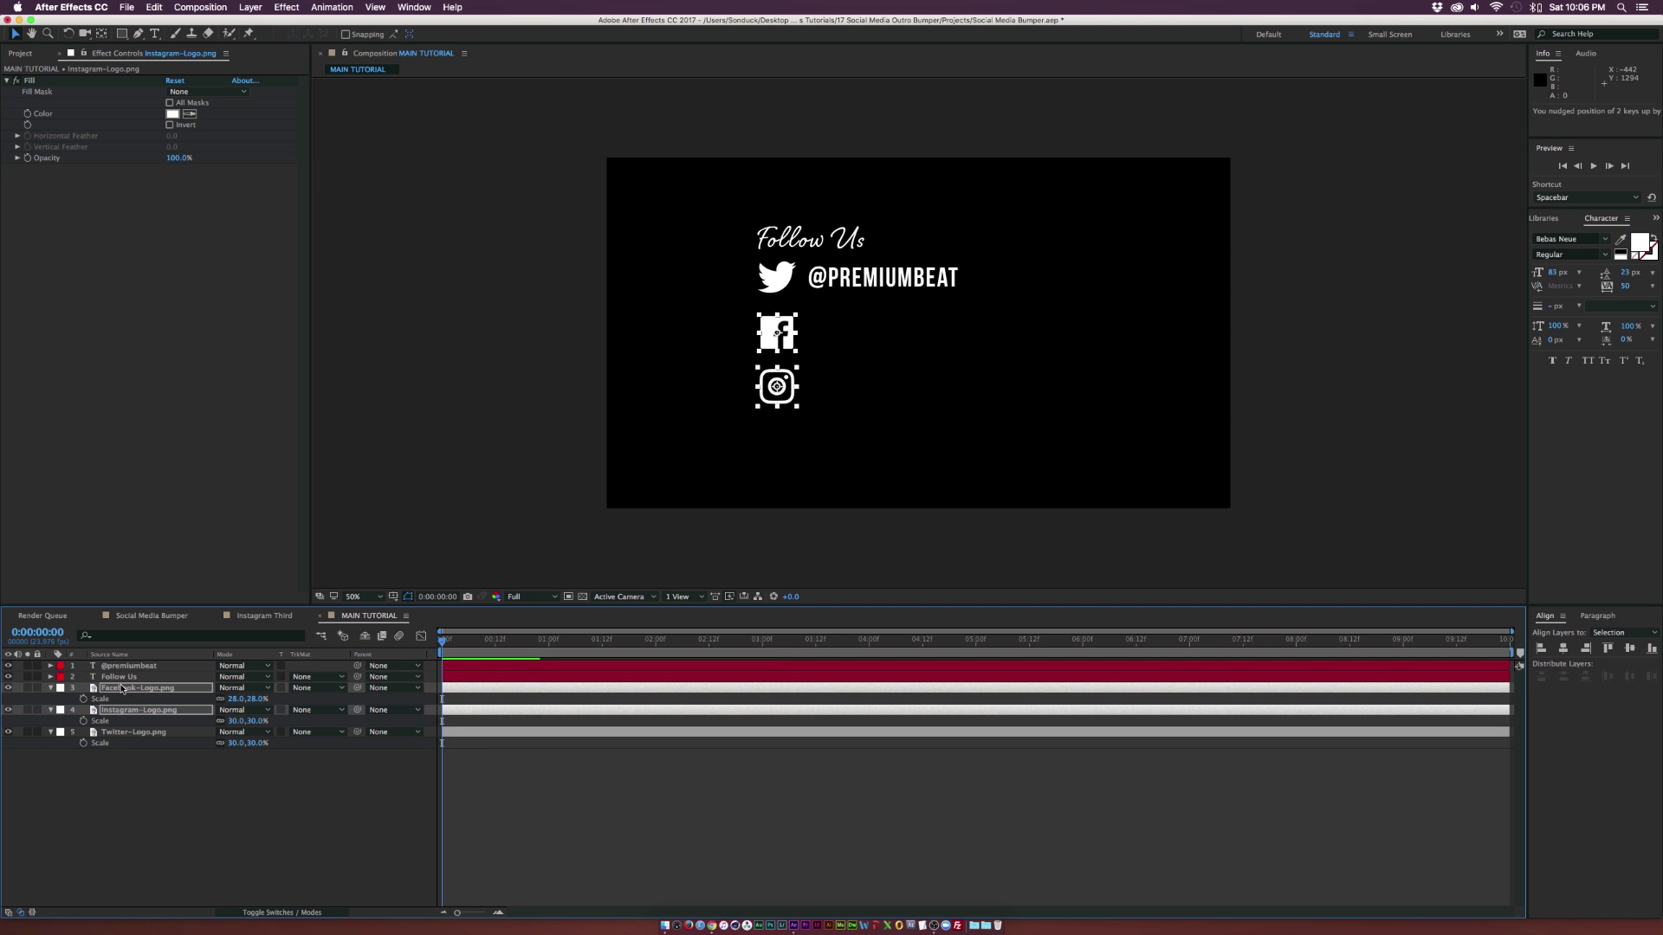
pyautogui.press('super+shift+a')
pyautogui.click(130, 665)
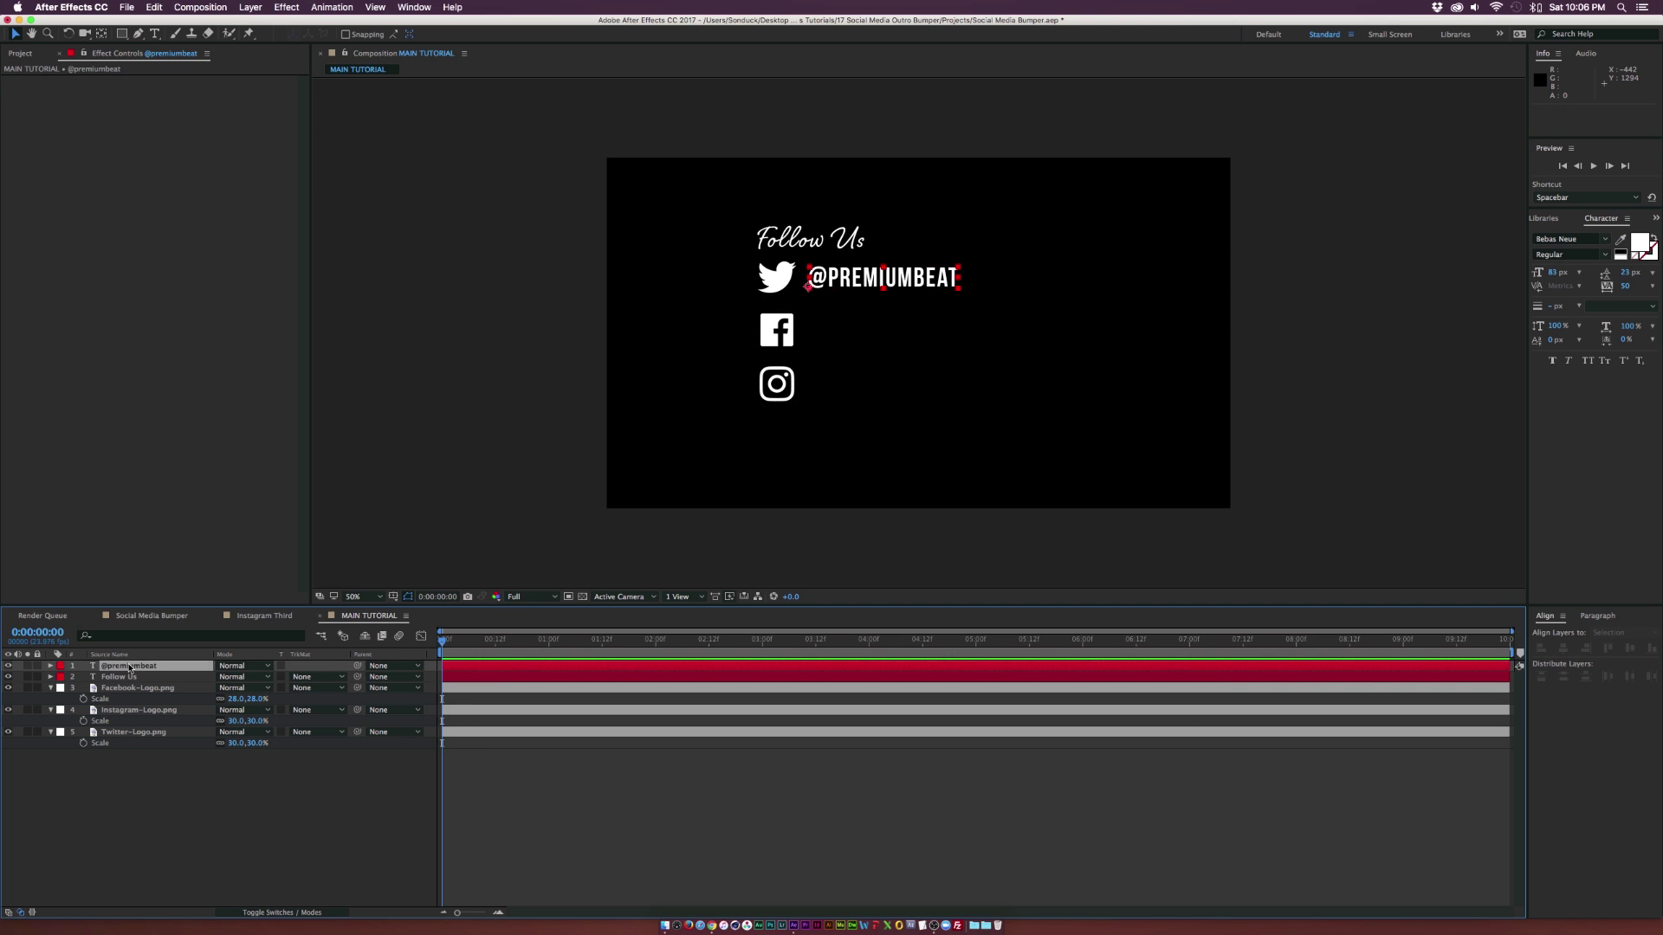
pyautogui.click(154, 7)
pyautogui.click(174, 162)
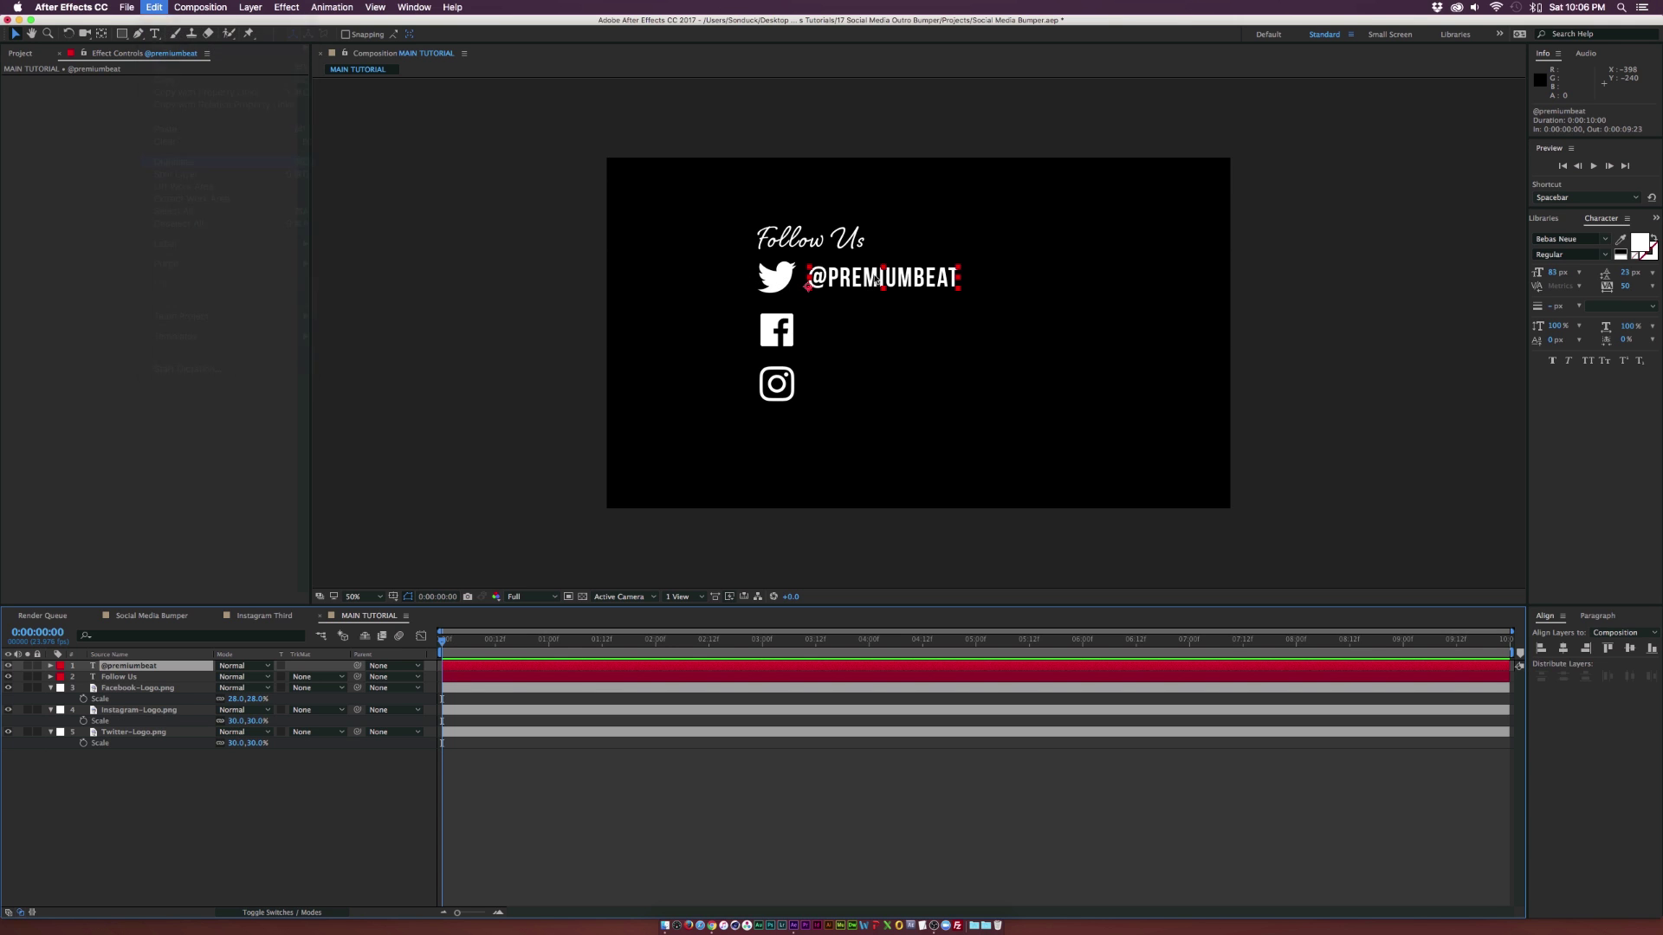
pyautogui.moveTo(877, 279); pyautogui.dragTo(875, 336)
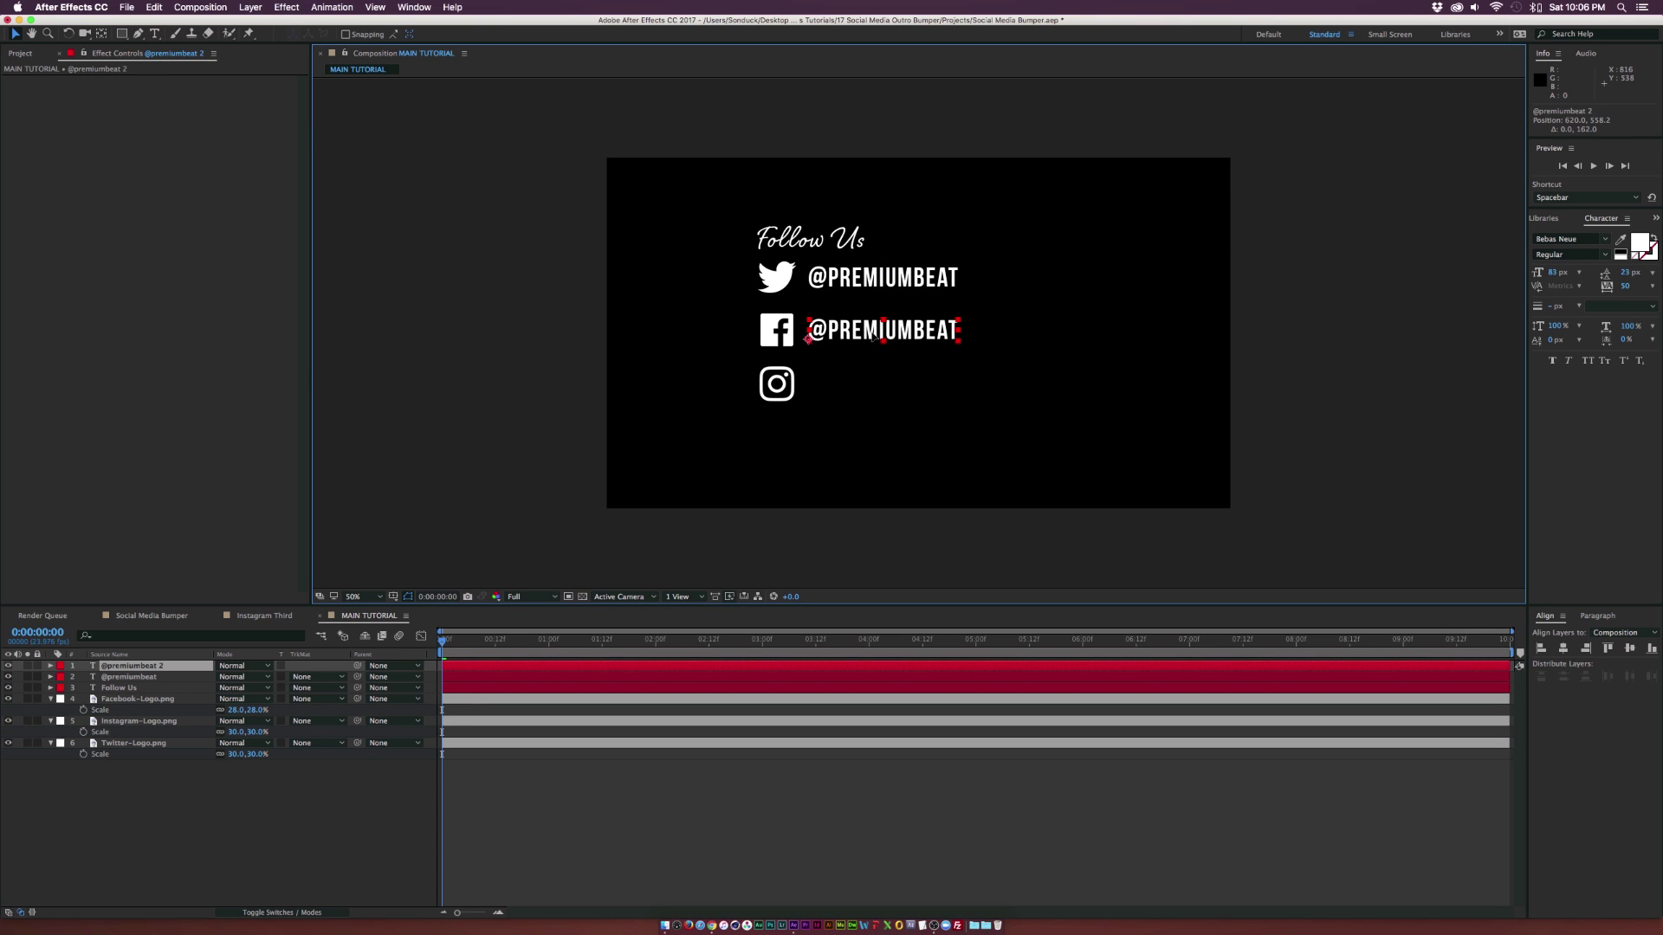
# Replace the text beside the Facebook logo with "facebook.com/premiumbeat"
pyautogui.press('super+t')
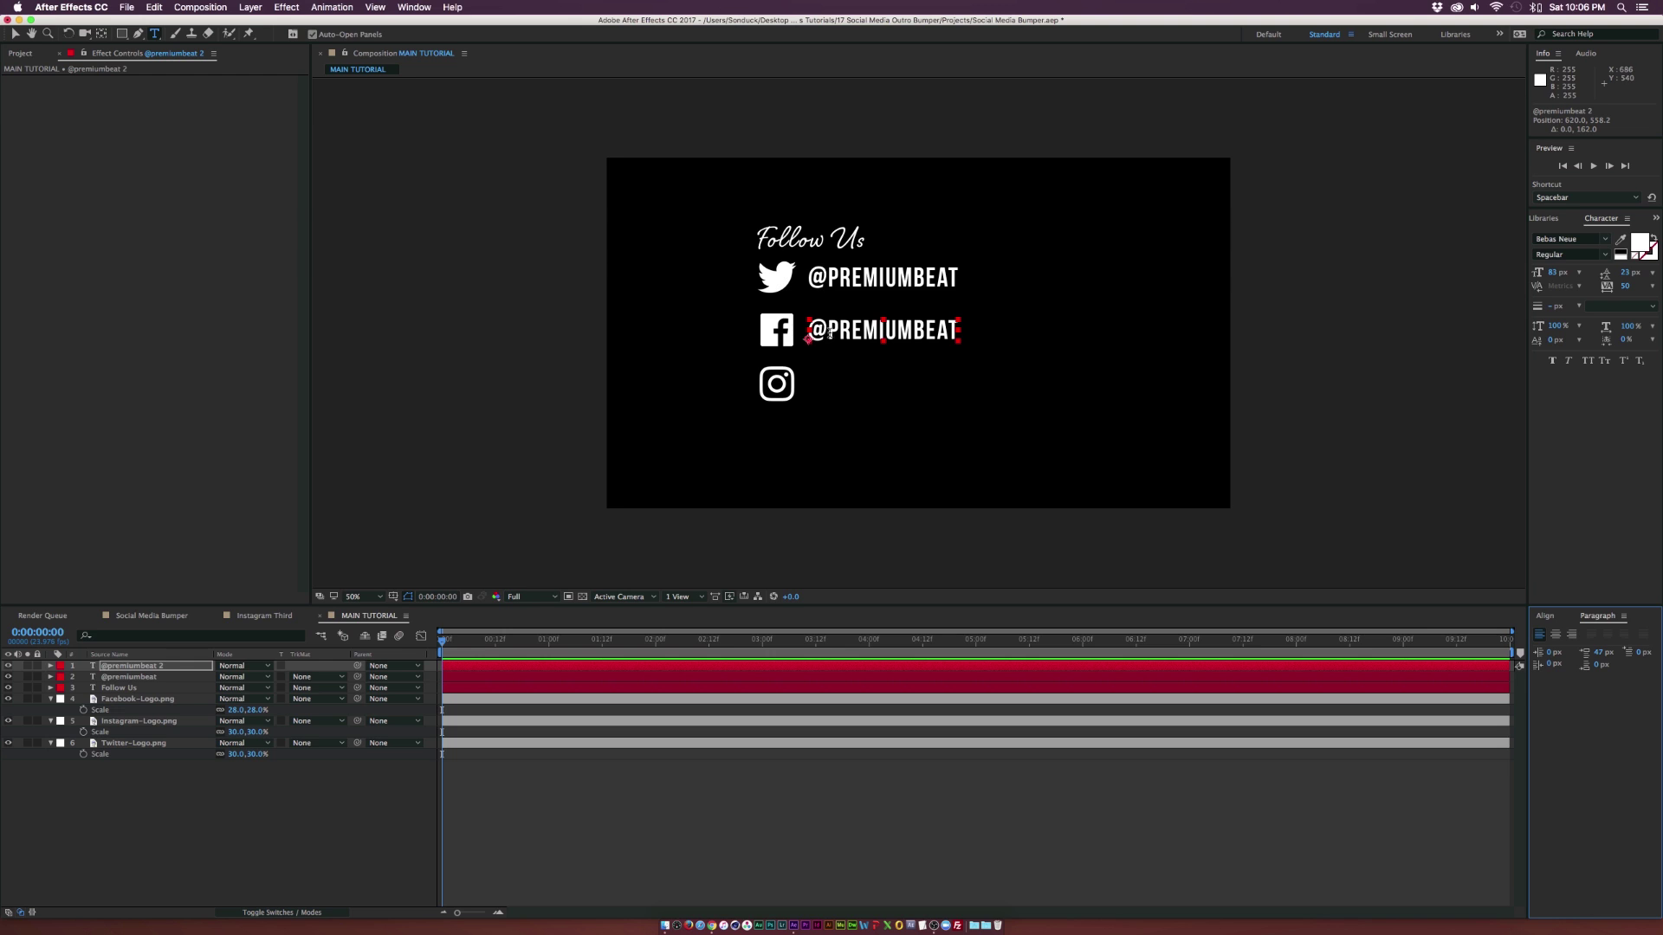
pyautogui.moveTo(810, 334); pyautogui.dragTo(1031, 335)
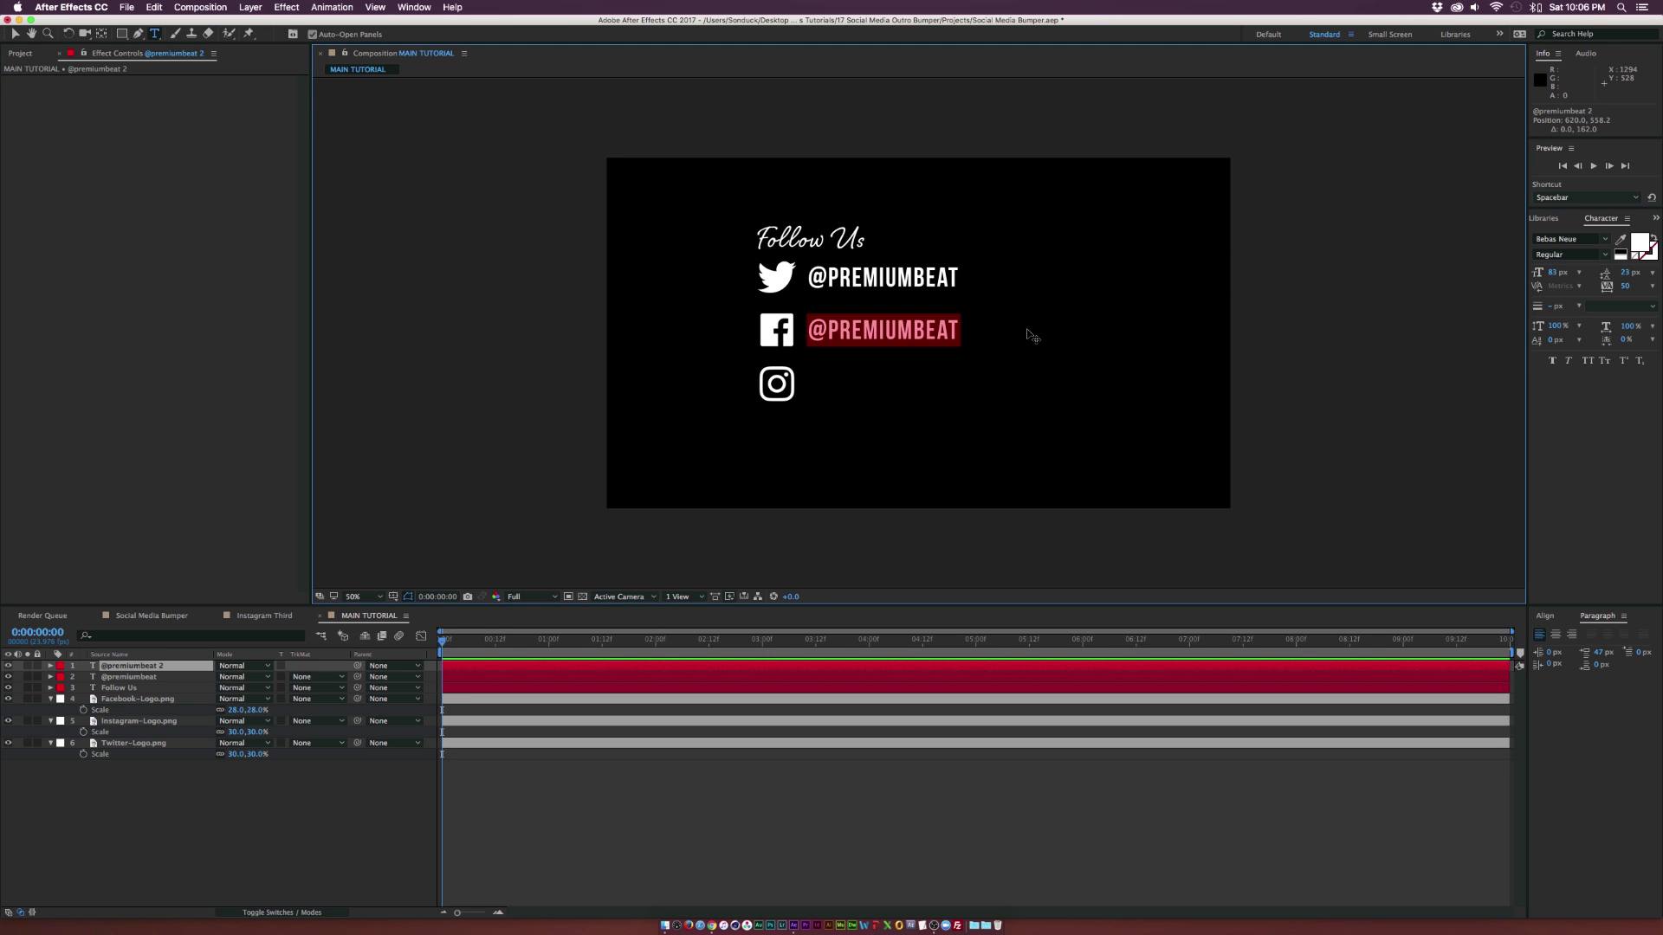
pyautogui.write('facebook.co')
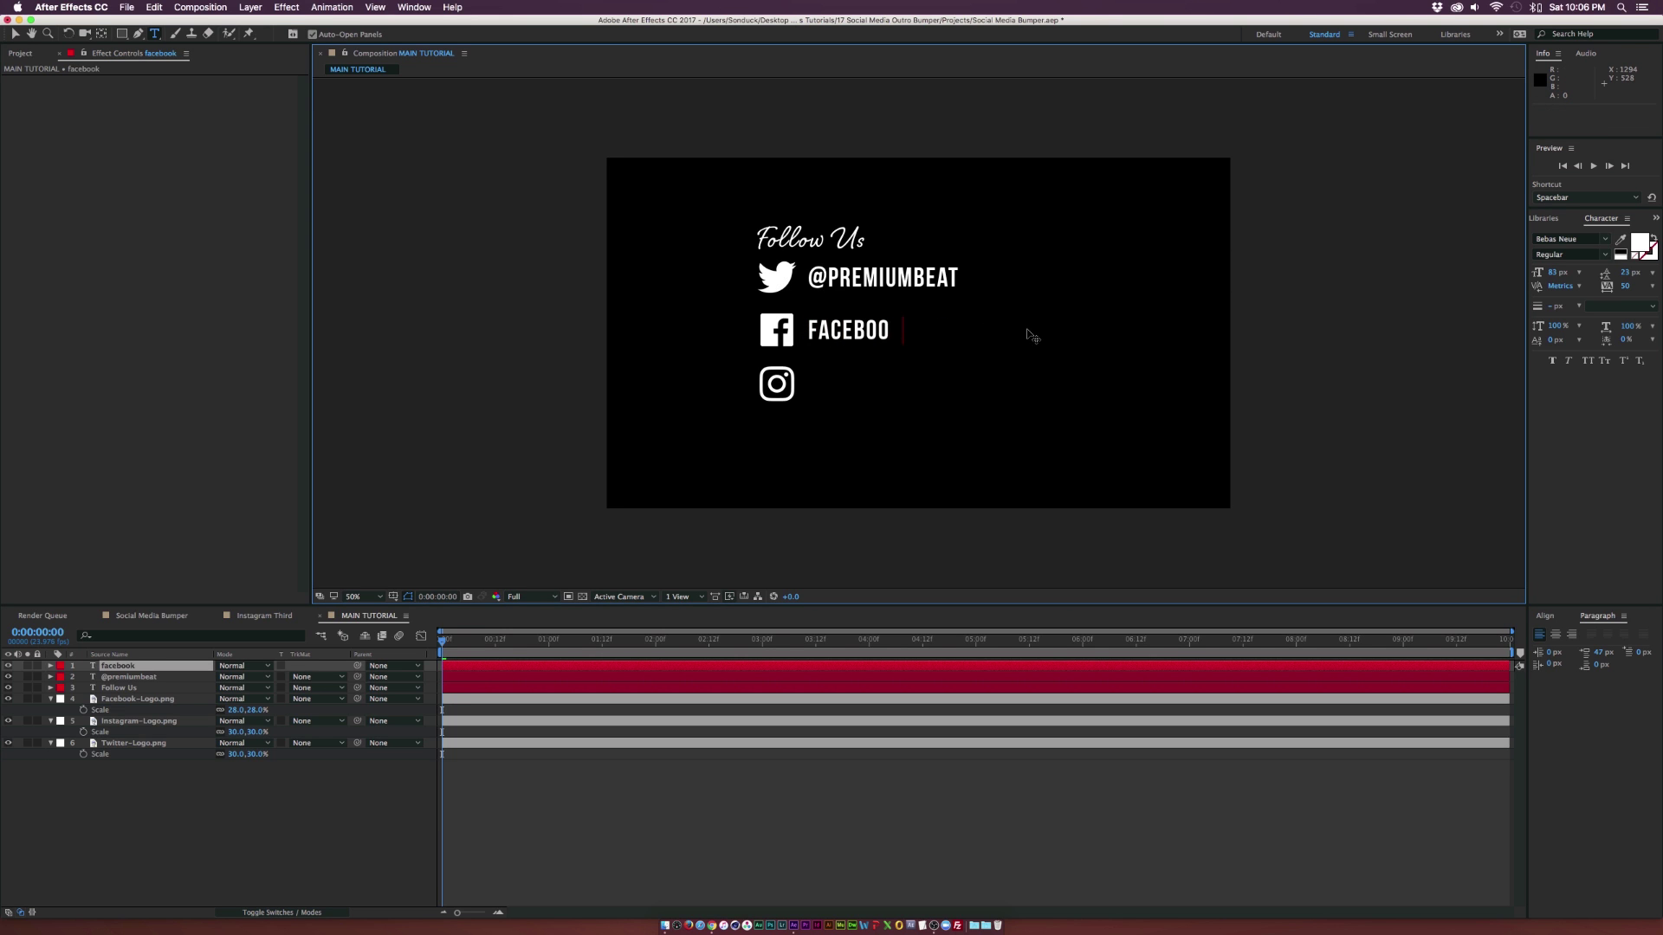
pyautogui.write('m/prem')
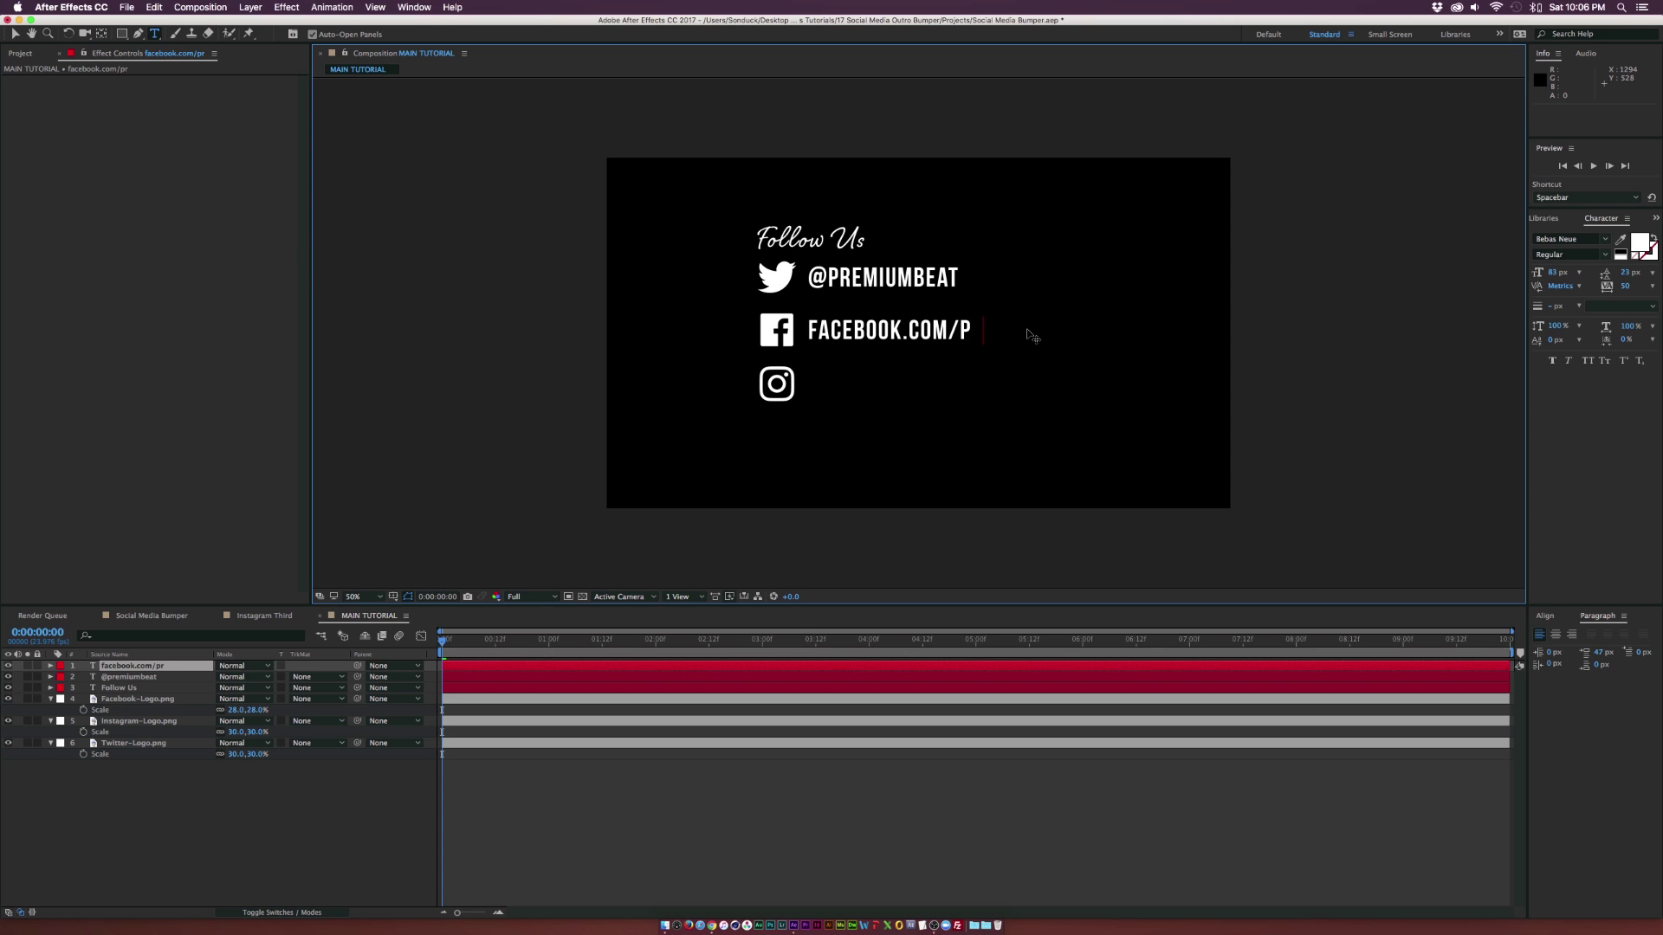
pyautogui.write('mbeat')
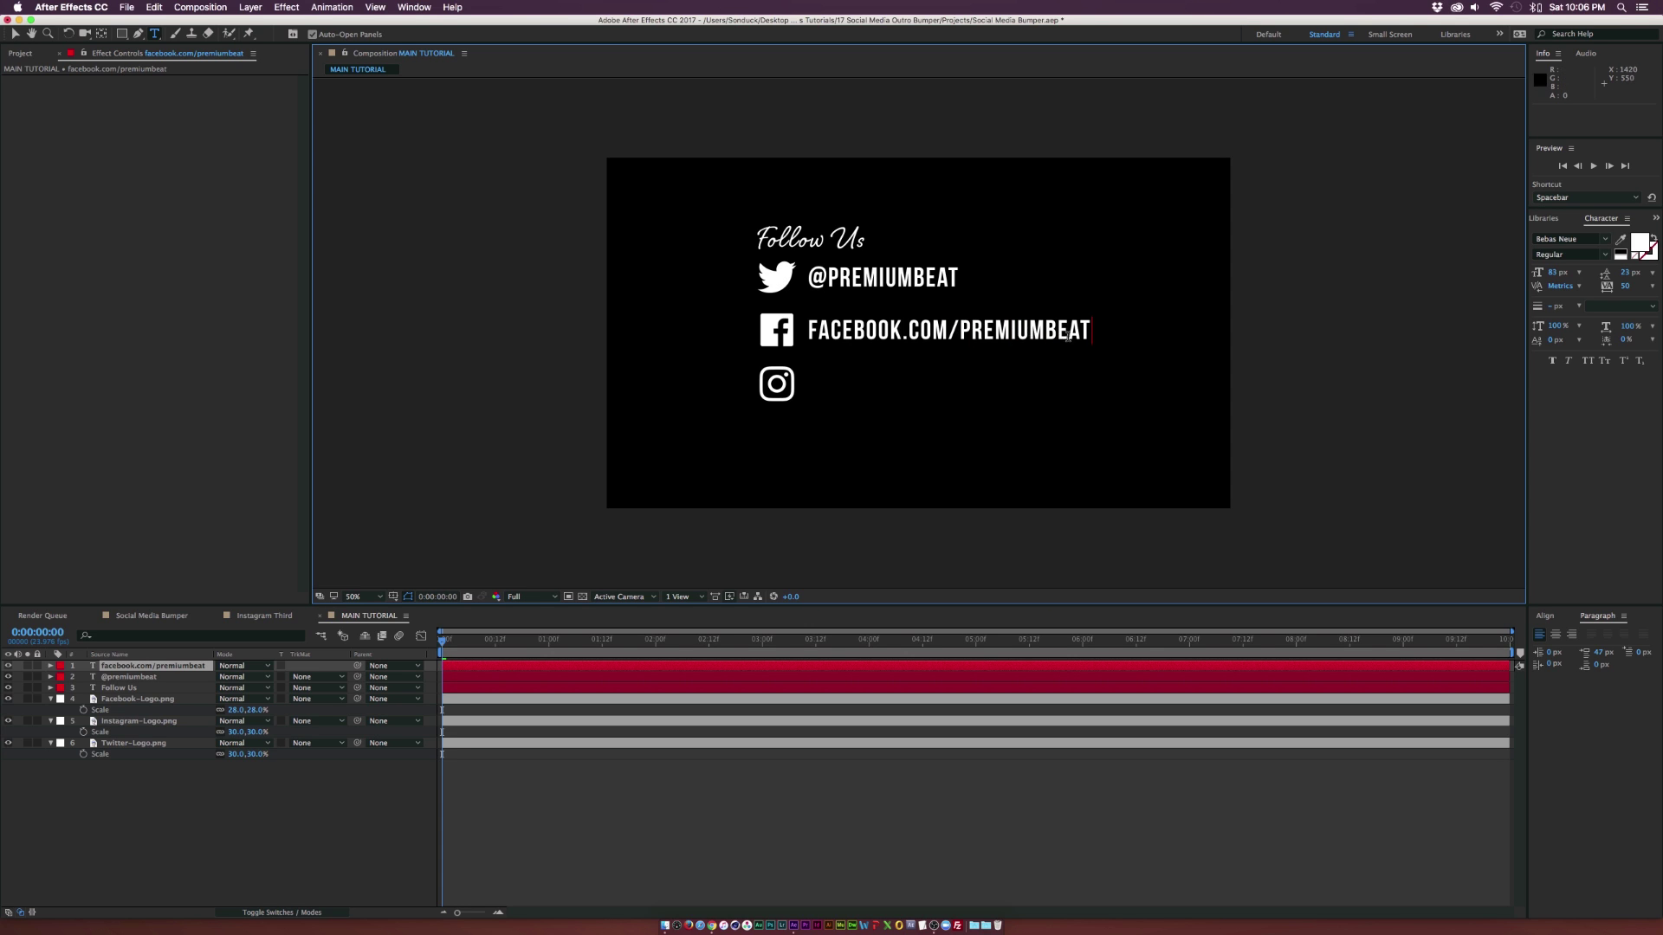
# Align the vertical centers of the "facebook.com/premiumbeat" text and the Facebook logo to the selection
pyautogui.click(138, 667)
pyautogui.keyDown('super'); pyautogui.click(130, 702); pyautogui.keyUp('super')
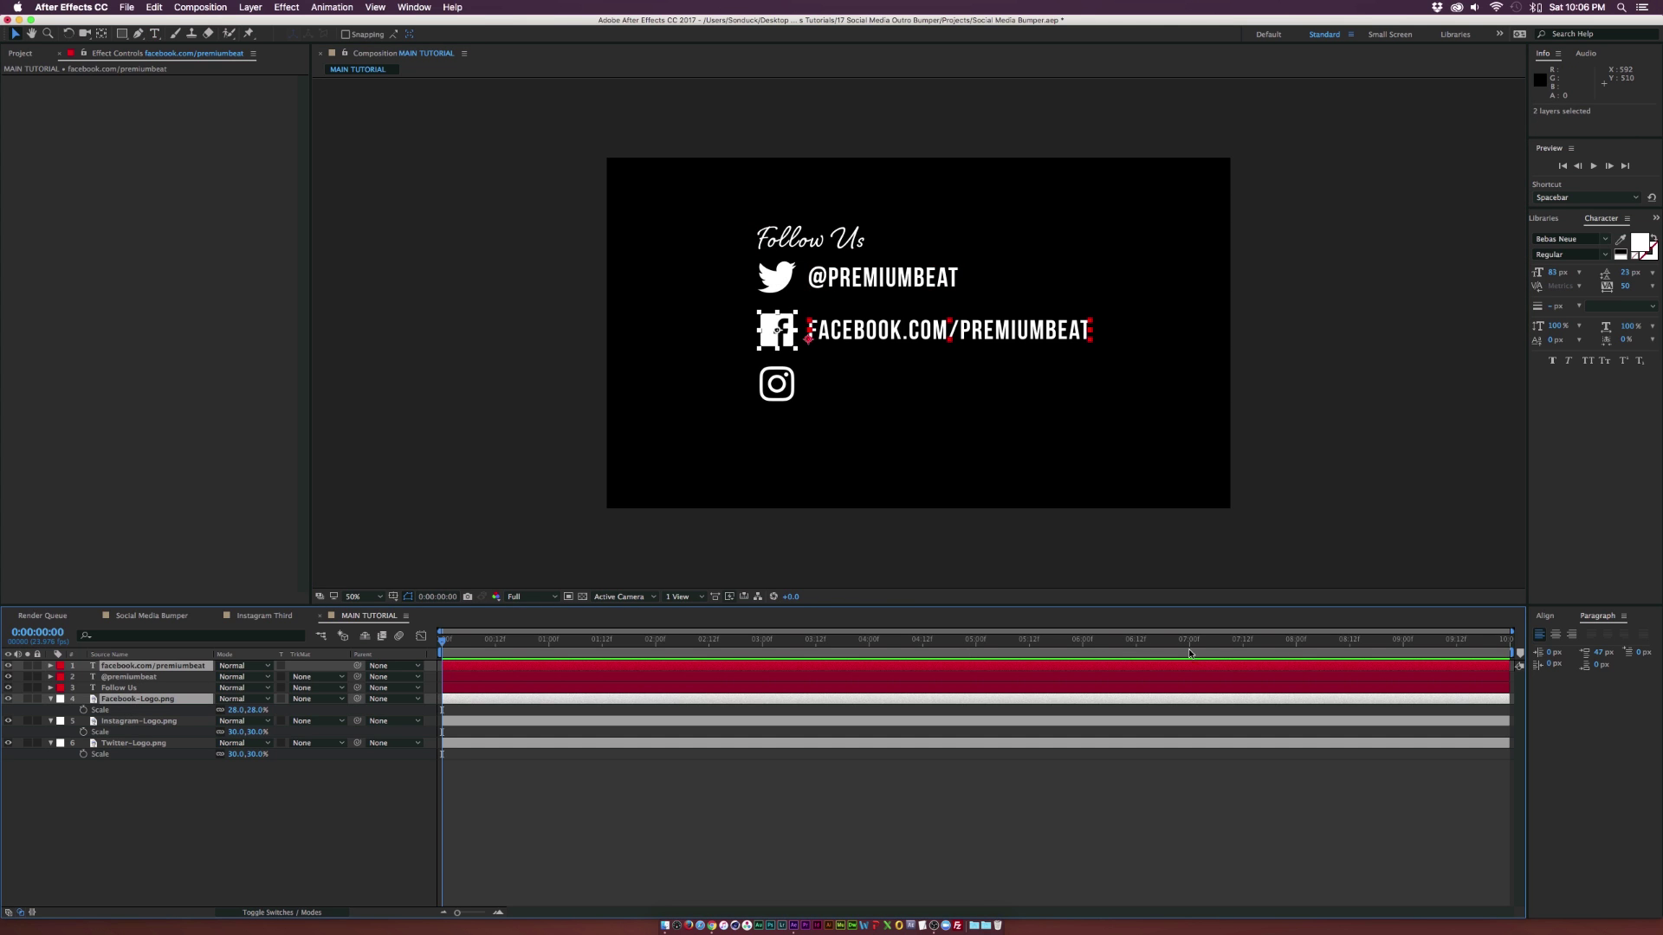
pyautogui.click(1549, 616)
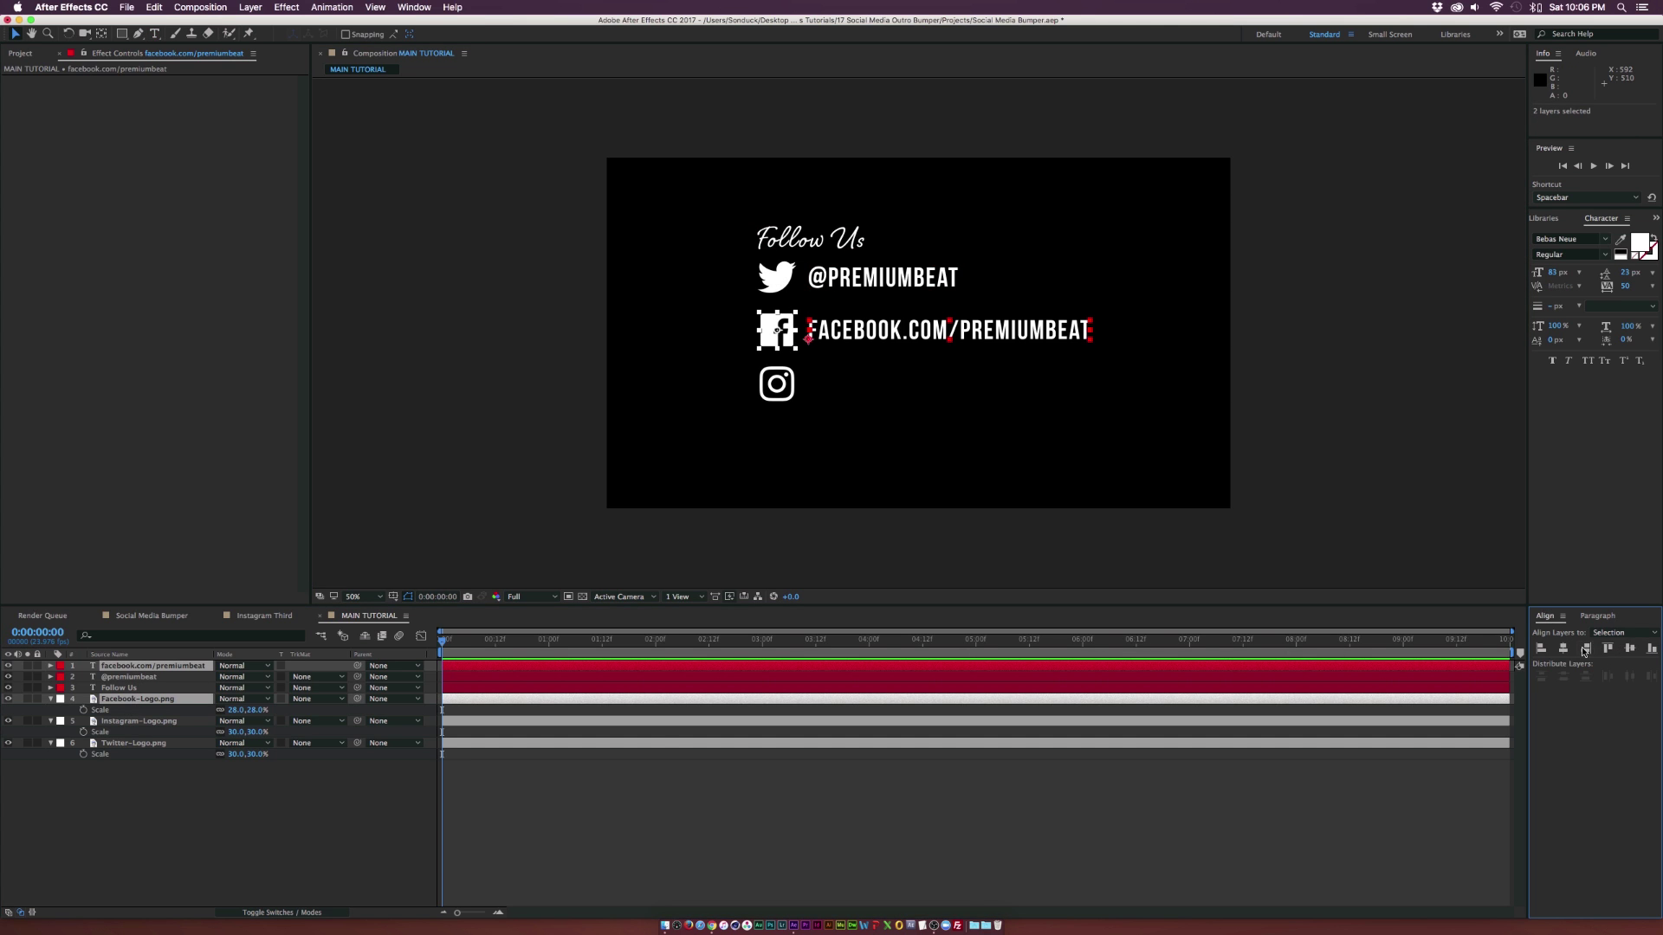
pyautogui.click(1630, 649)
pyautogui.click(729, 563)
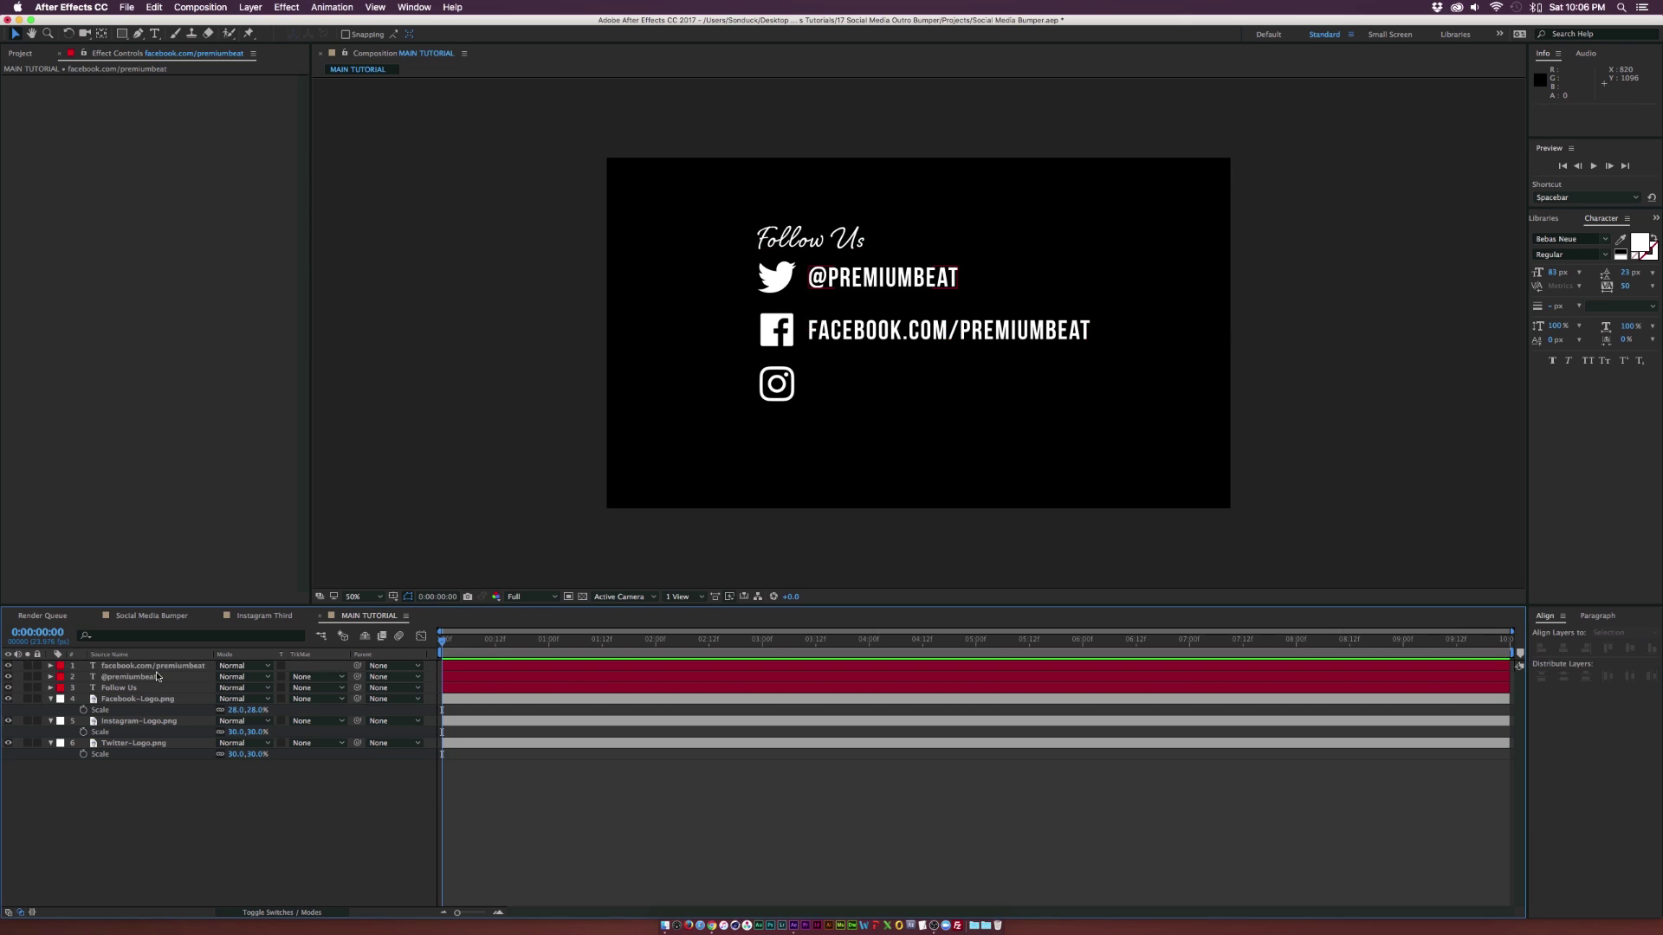
# Duplicate the "facebook.com/premiumbeat" text layer and move the copy about 152 px down beside the Instagram logo
pyautogui.click(151, 665)
pyautogui.press('super+d')
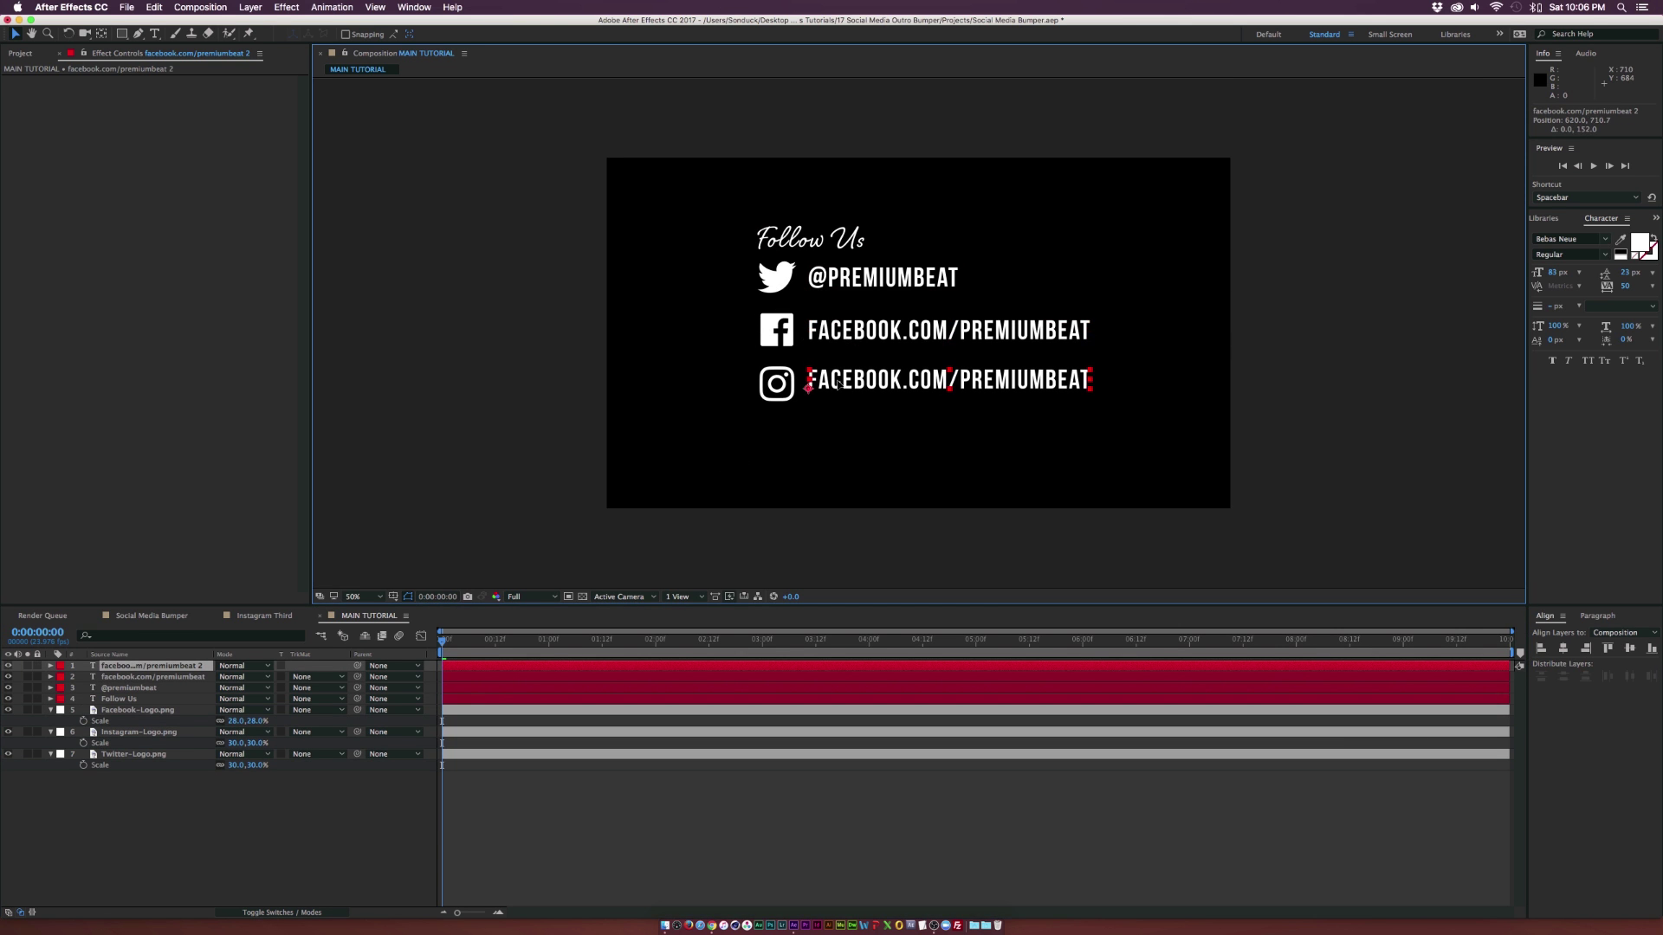
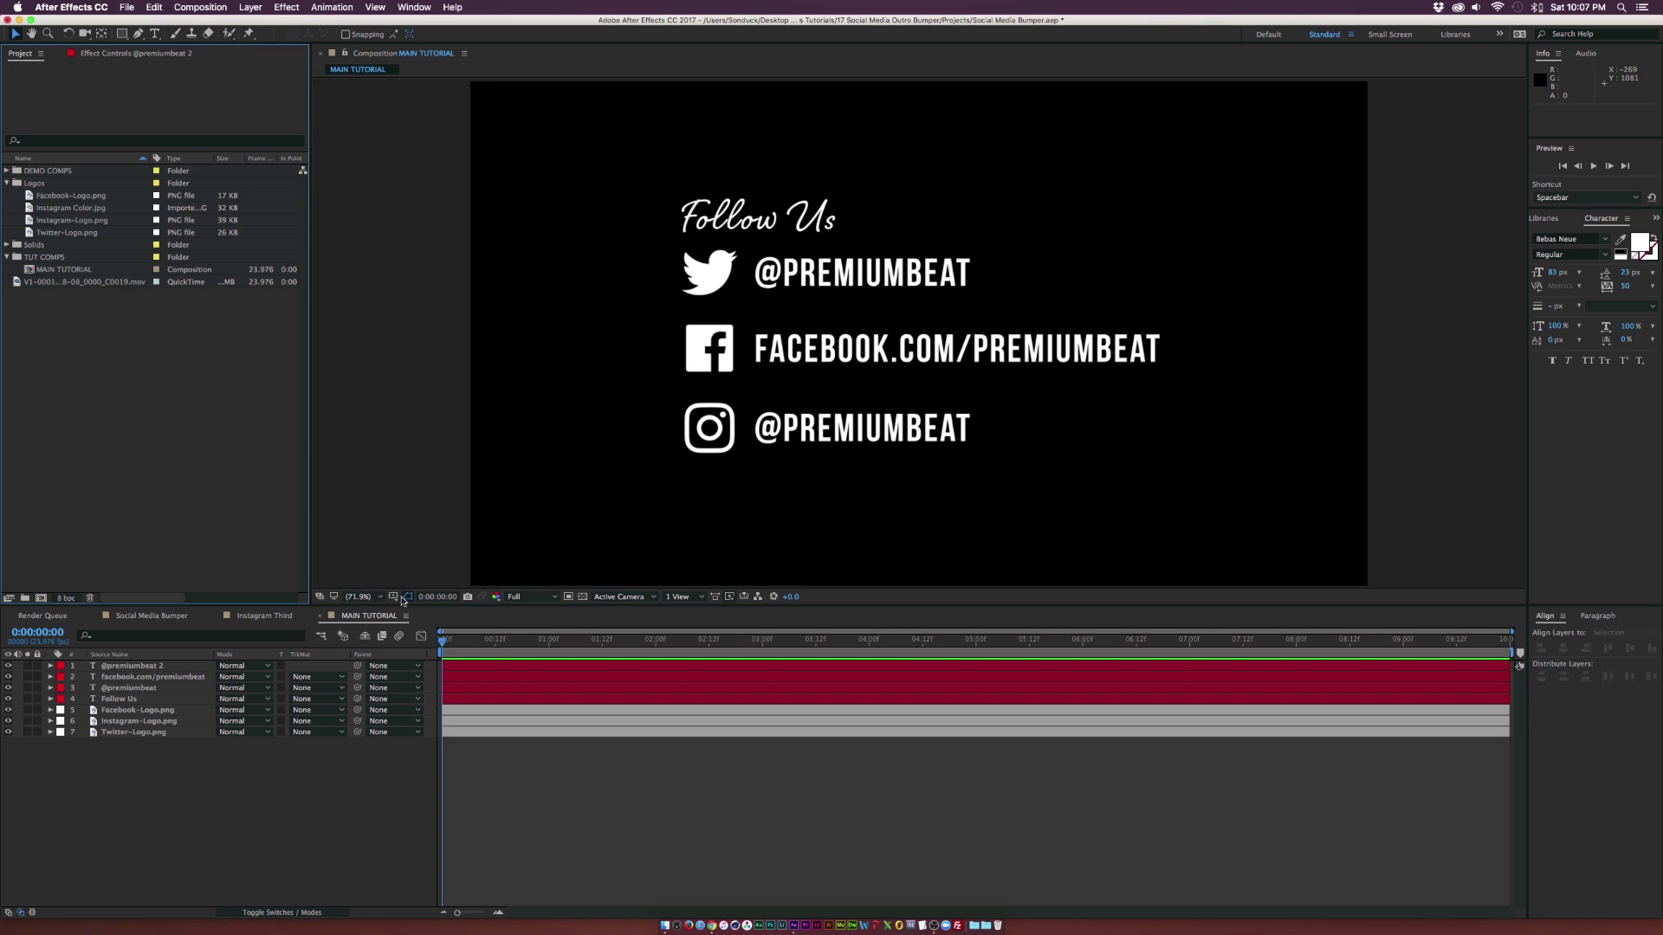
# Show the title/action safe guides and move all text and logo layers left and slightly down to the inner vertical guide
pyautogui.click(394, 596)
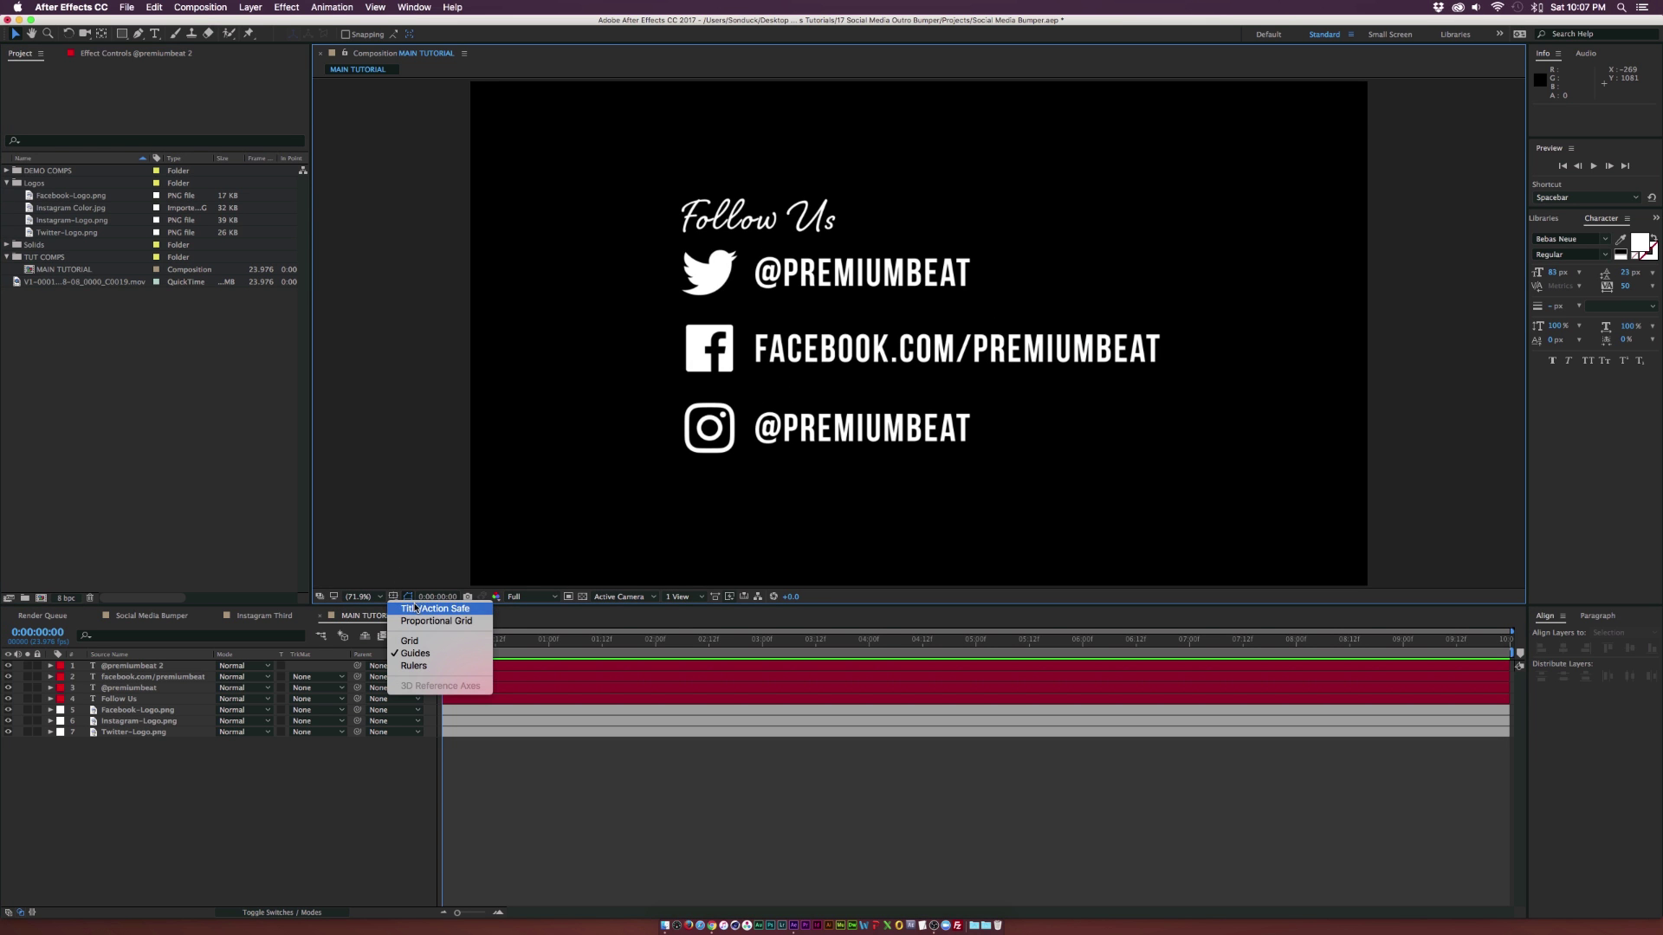
pyautogui.click(419, 601)
pyautogui.moveTo(104, 792); pyautogui.dragTo(177, 663)
pyautogui.moveTo(756, 227)
pyautogui.mouseDown()
pyautogui.moveTo(773, 238)
pyautogui.moveTo(727, 237)
pyautogui.mouseUp()
pyautogui.press('F2')
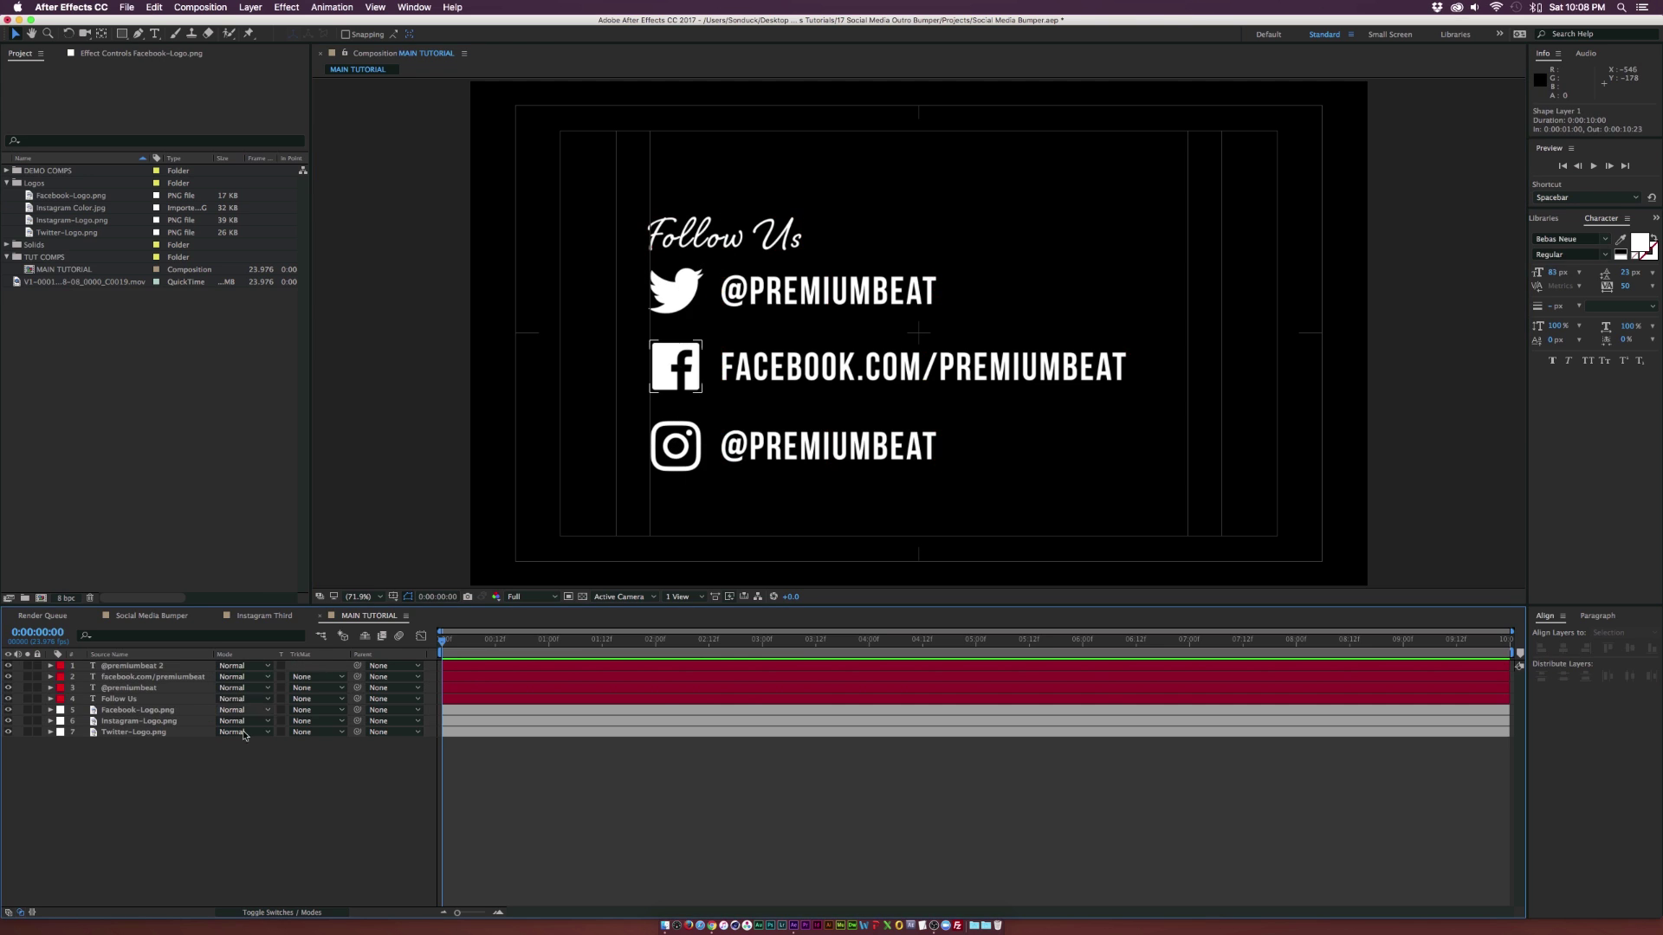
# Create a composition-sized solid named "BG" with the color BFA26A
pyautogui.click(250, 7)
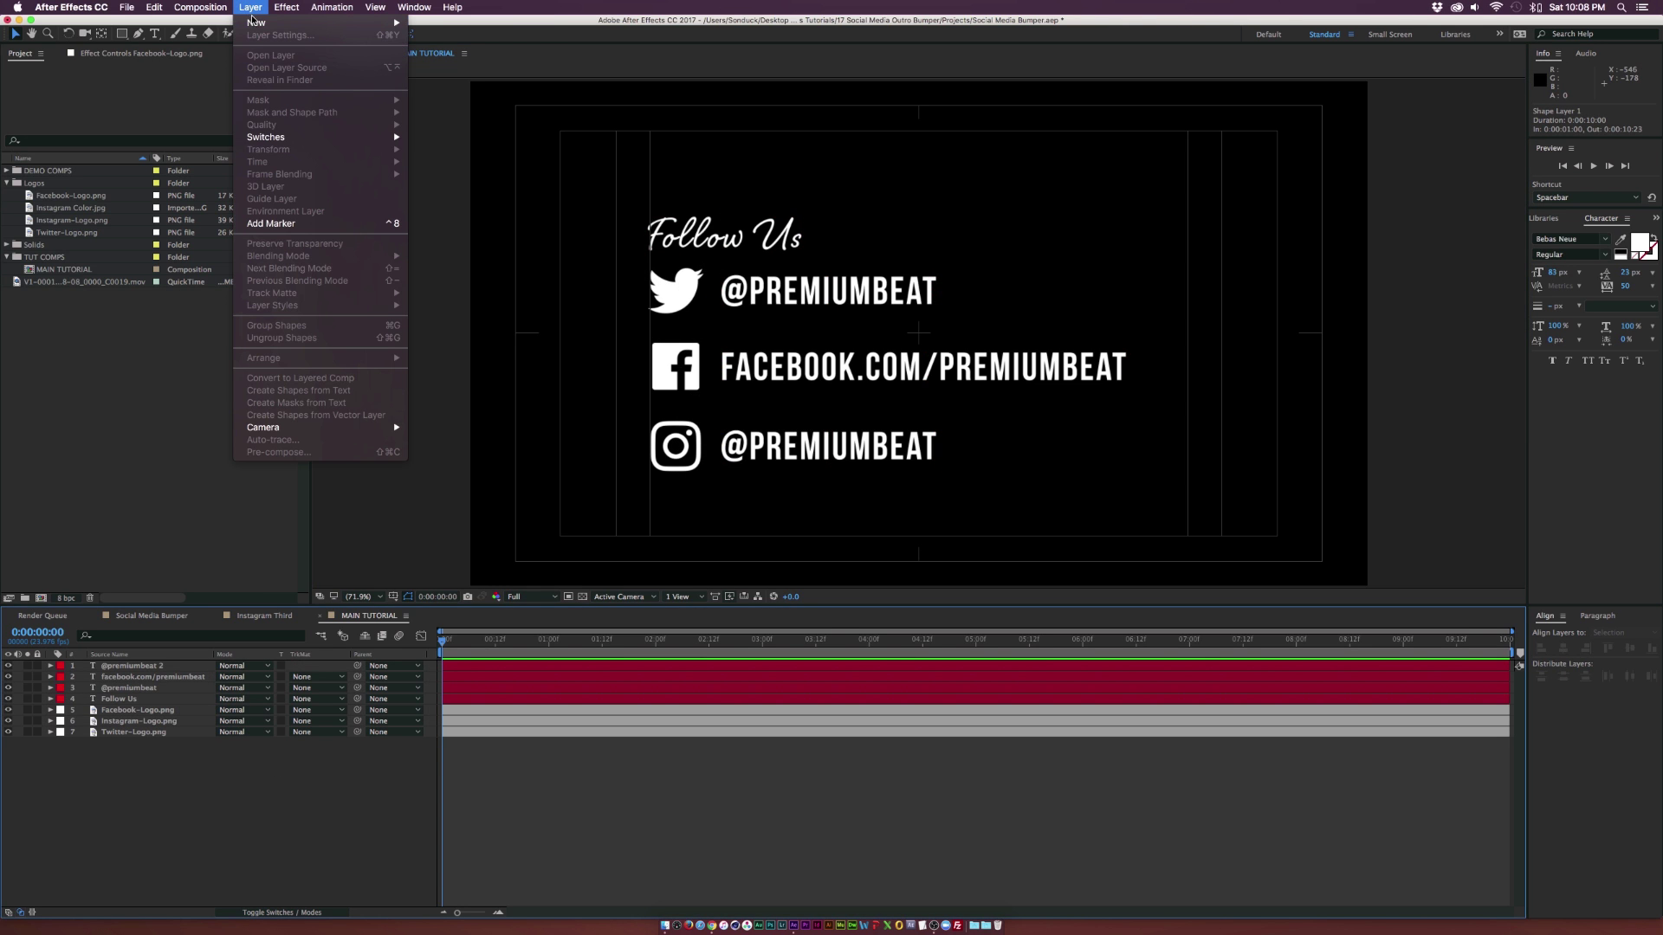
pyautogui.moveTo(252, 21)
pyautogui.click(489, 37)
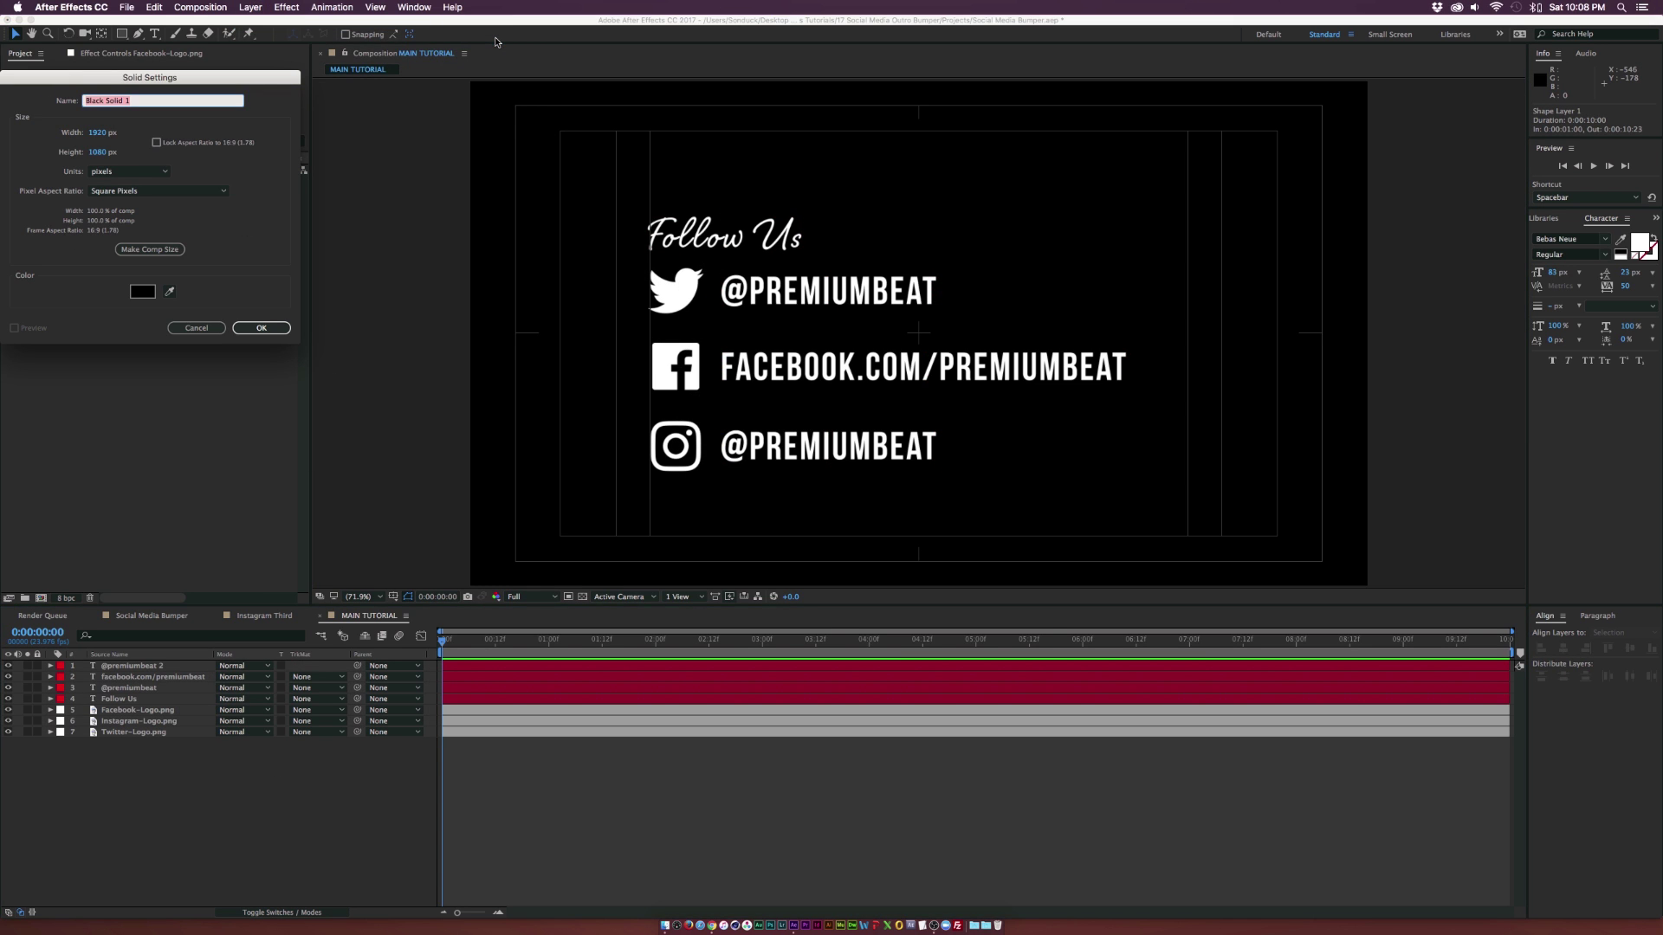
pyautogui.write('BG')
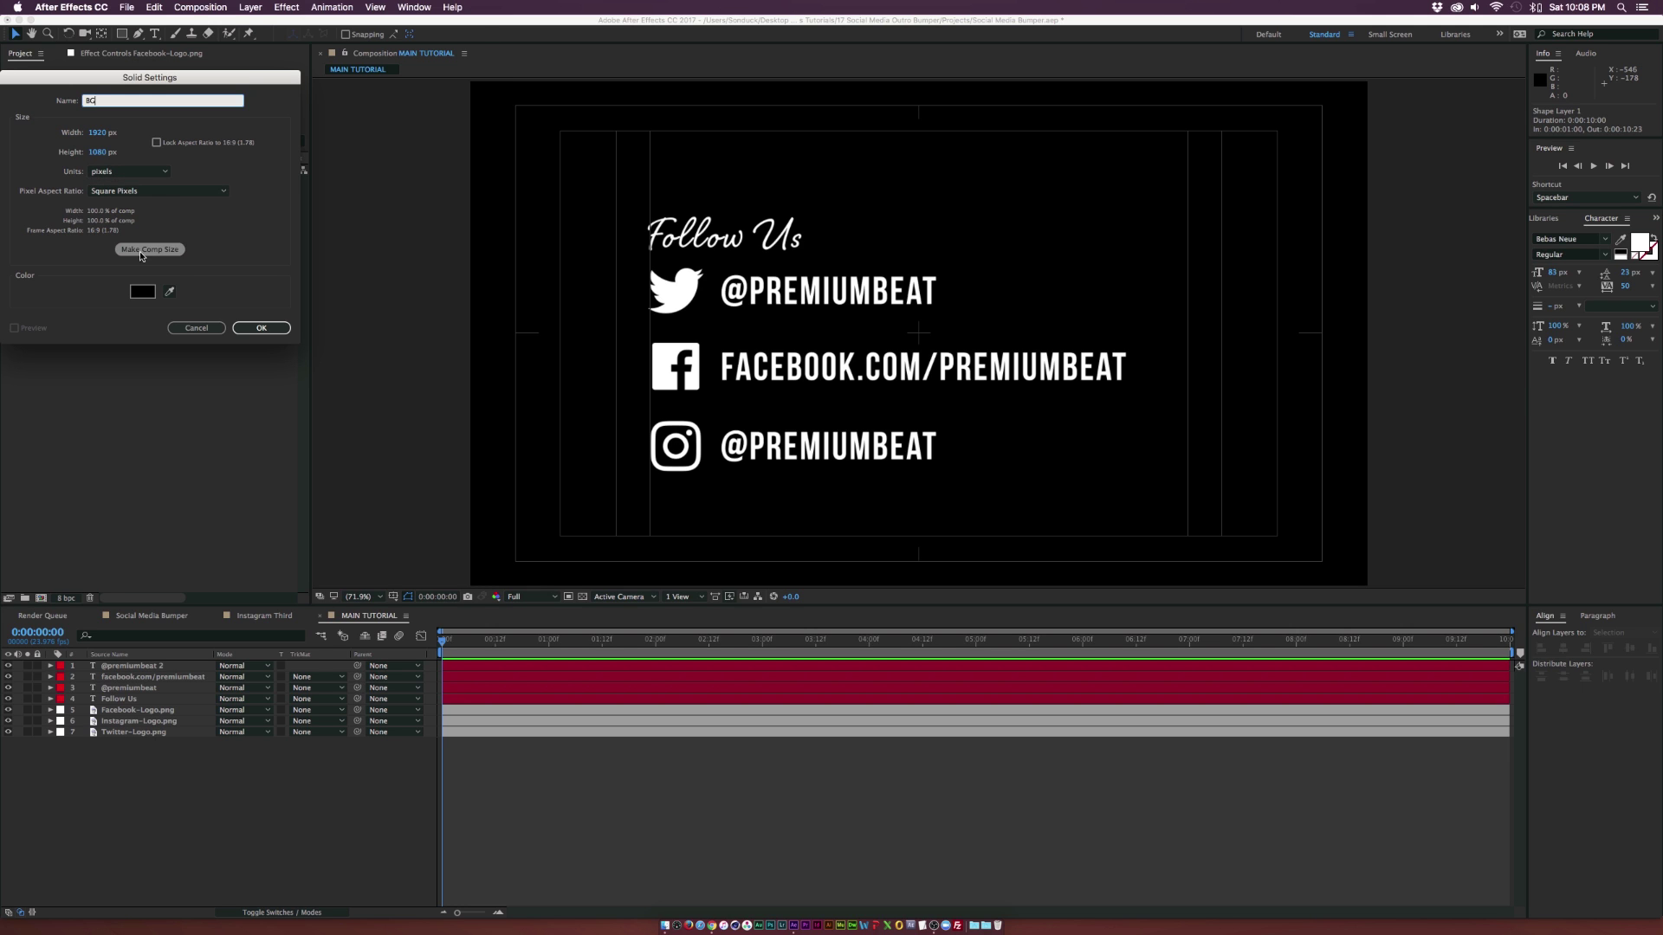
pyautogui.click(144, 292)
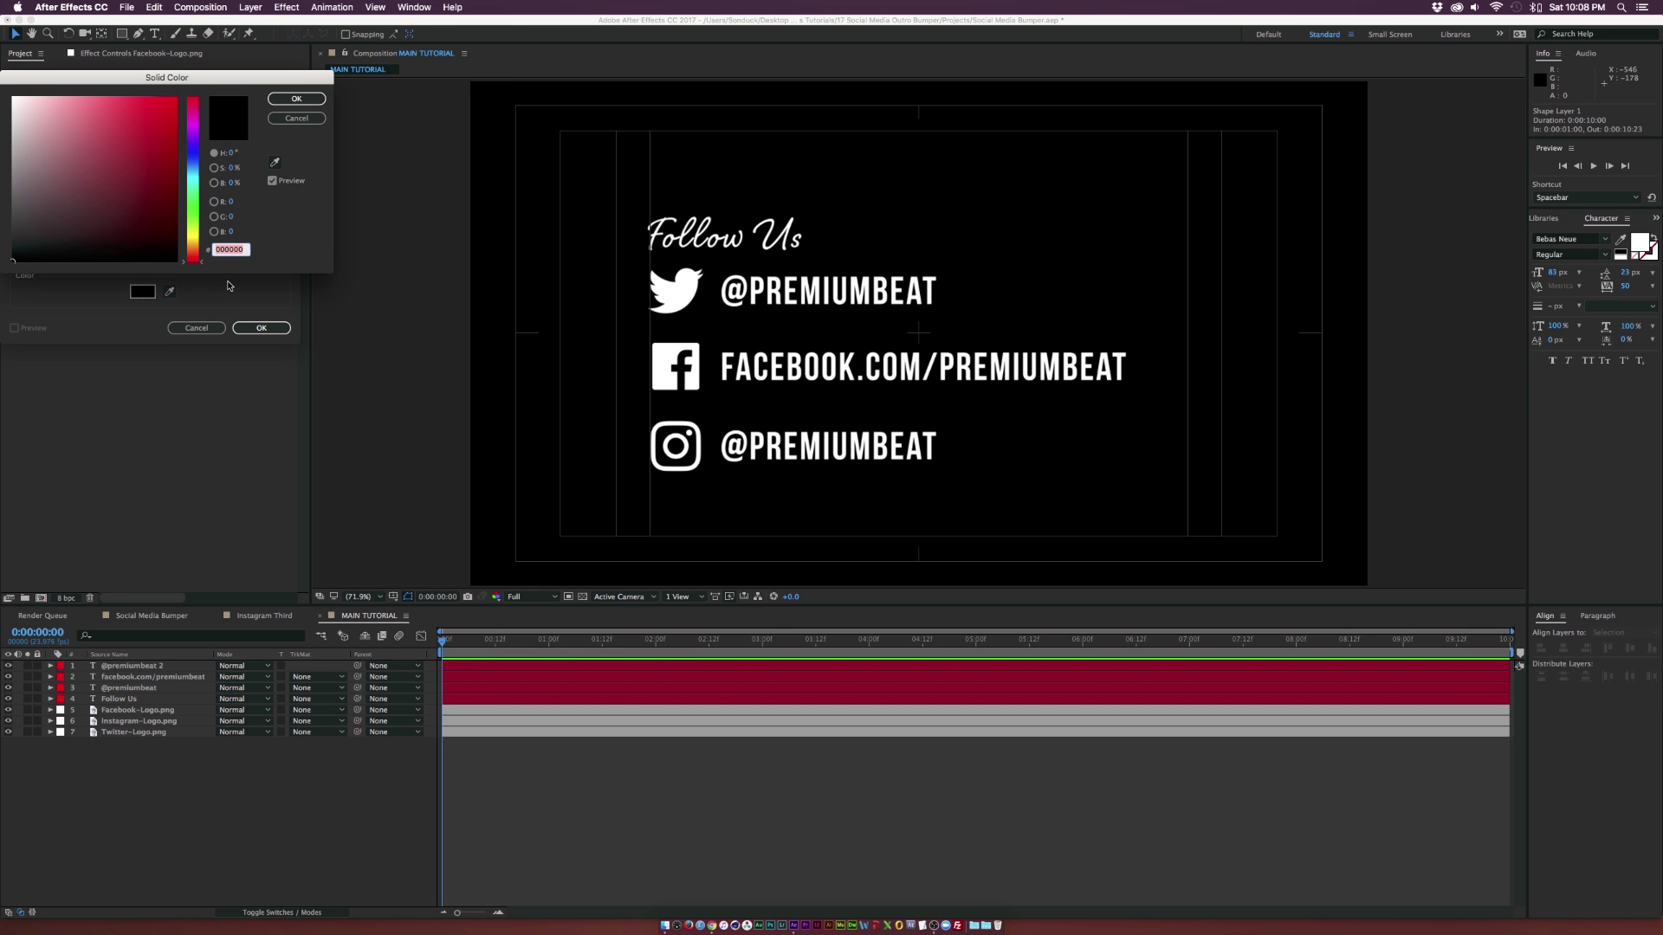
pyautogui.write('BFA26A')
pyautogui.click(296, 97)
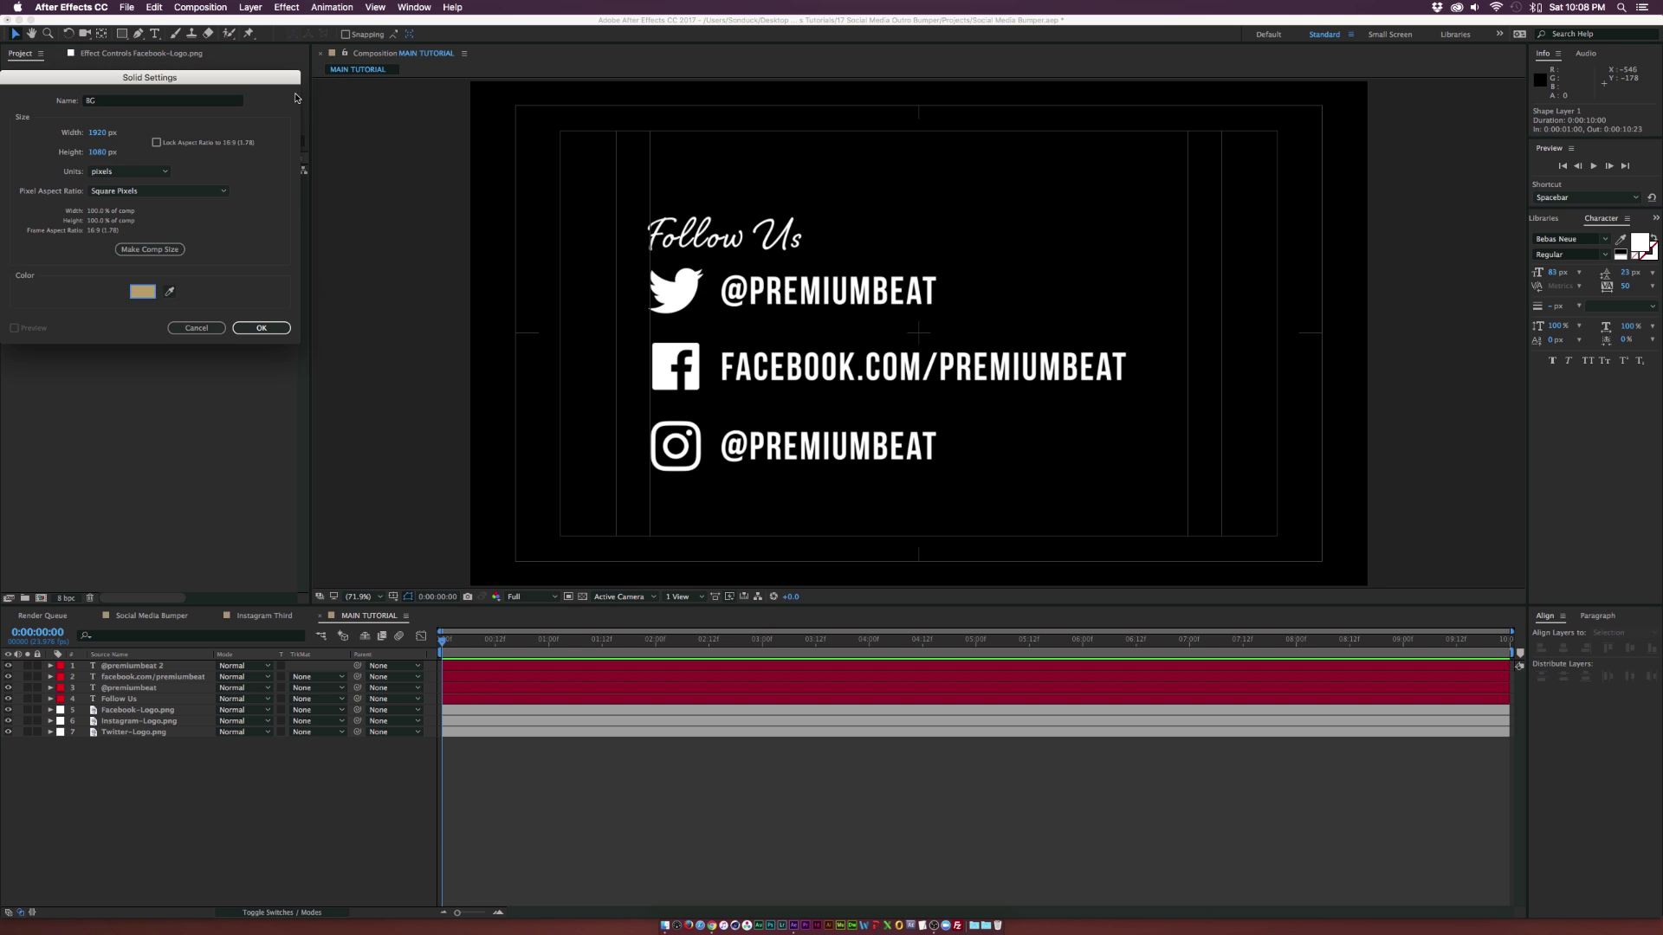
pyautogui.click(261, 327)
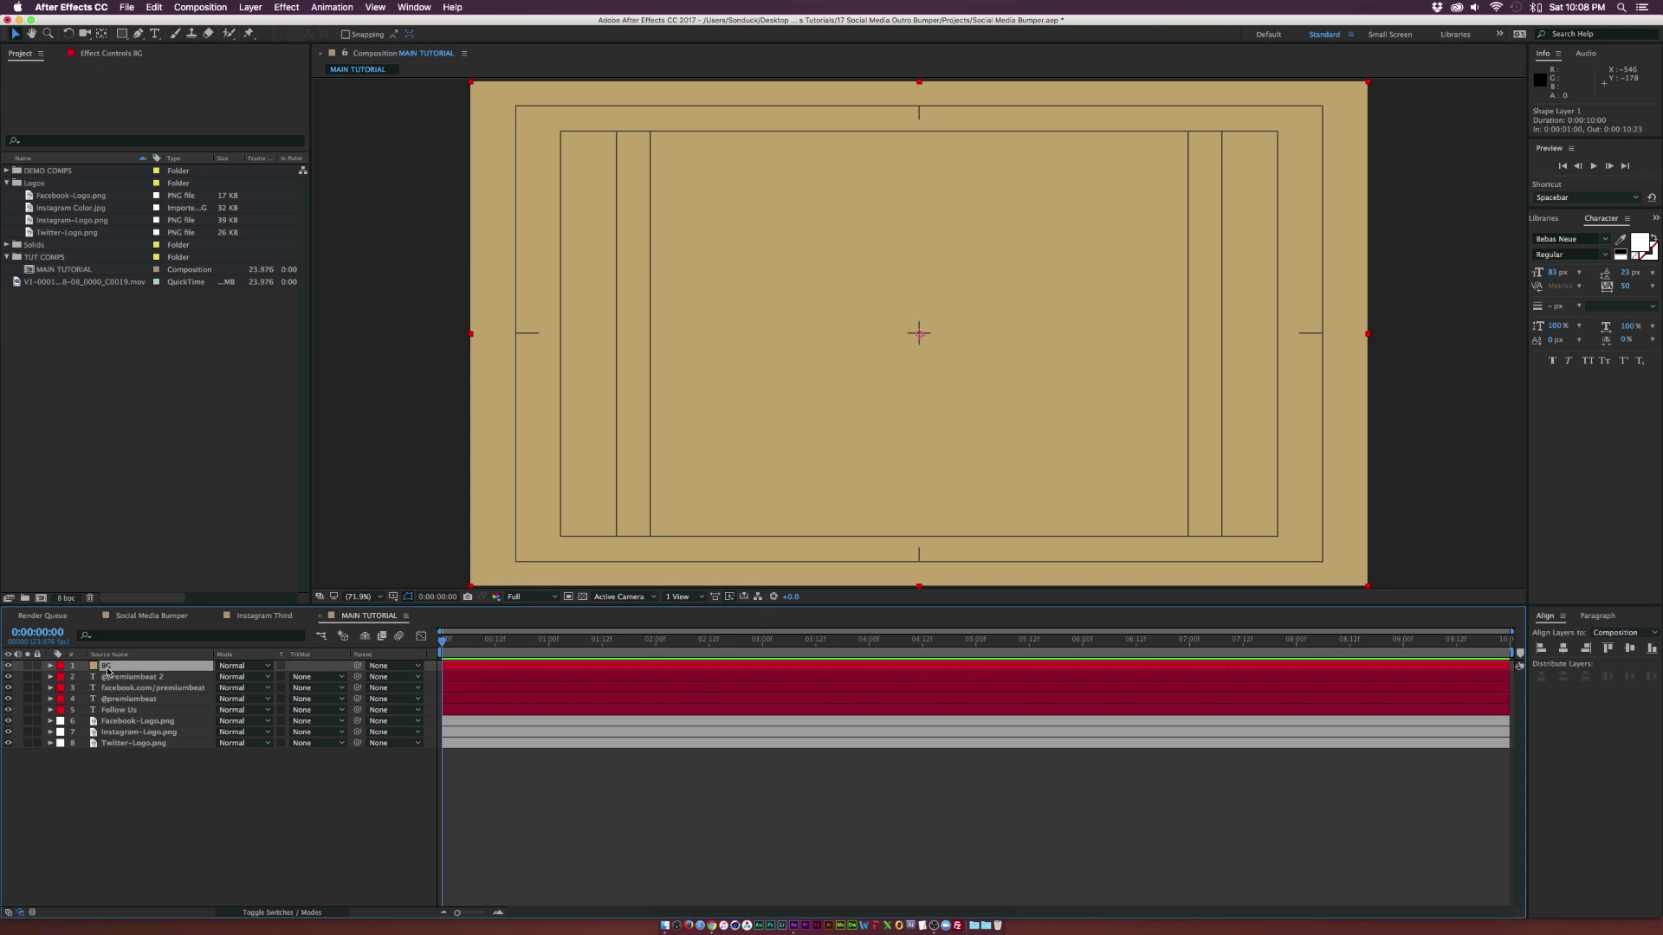
# Move the BG solid to the bottom of the layer stack and lower its opacity to 77%
pyautogui.moveTo(106, 665); pyautogui.dragTo(109, 747)
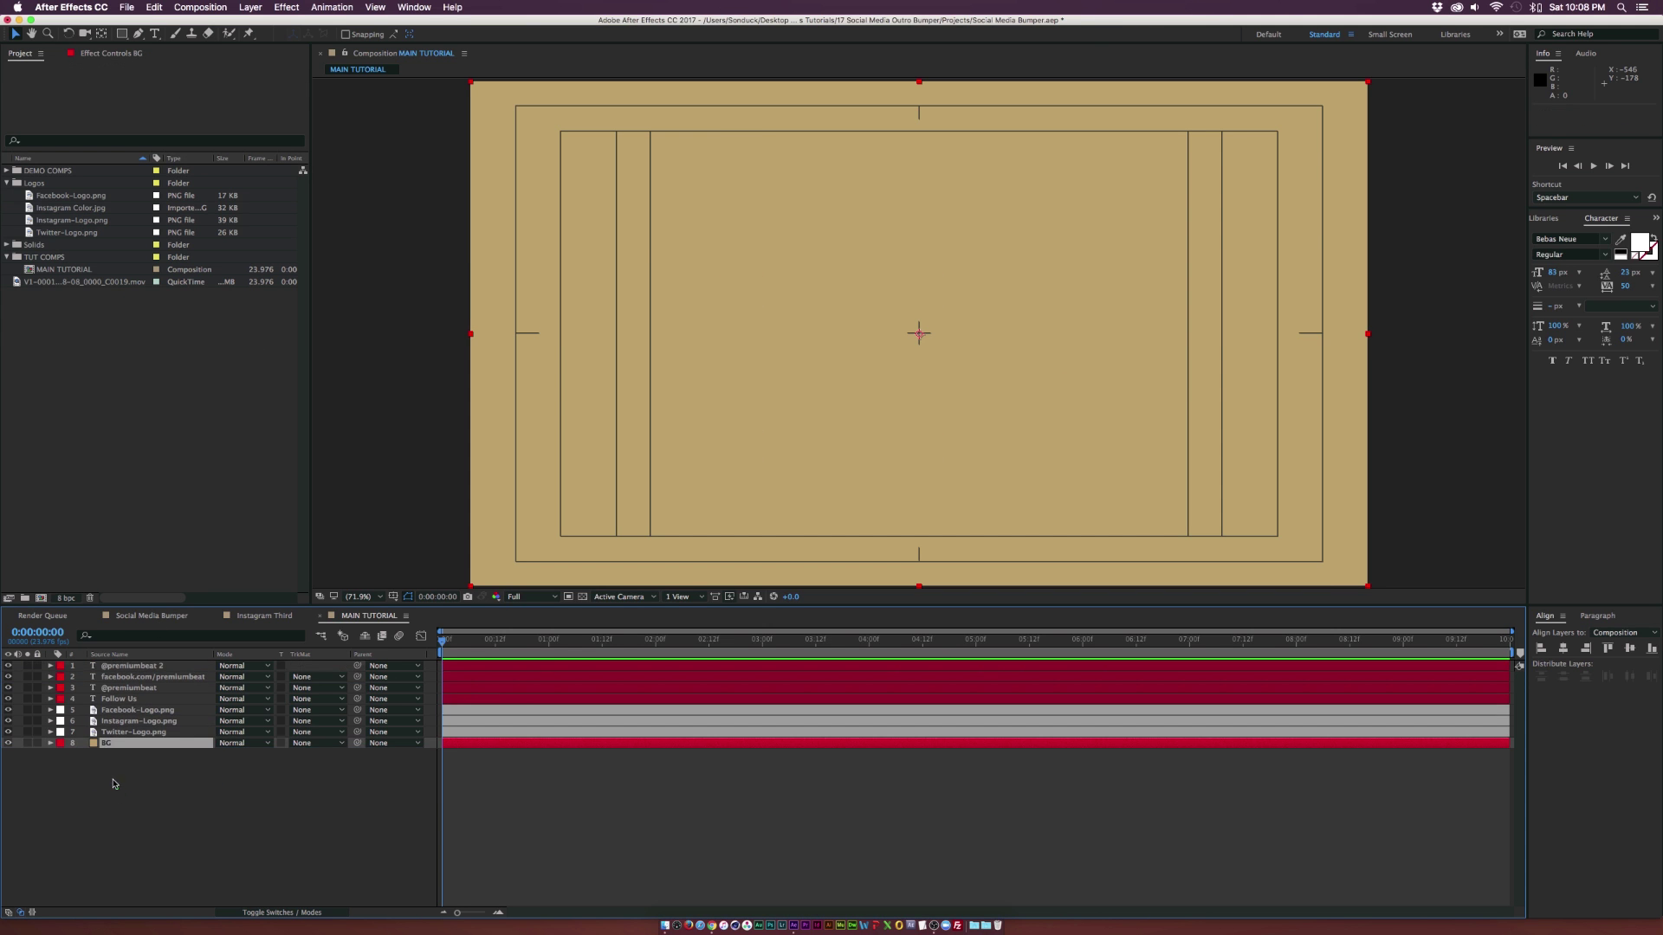
pyautogui.click(158, 806)
pyautogui.click(160, 745)
pyautogui.press('t')
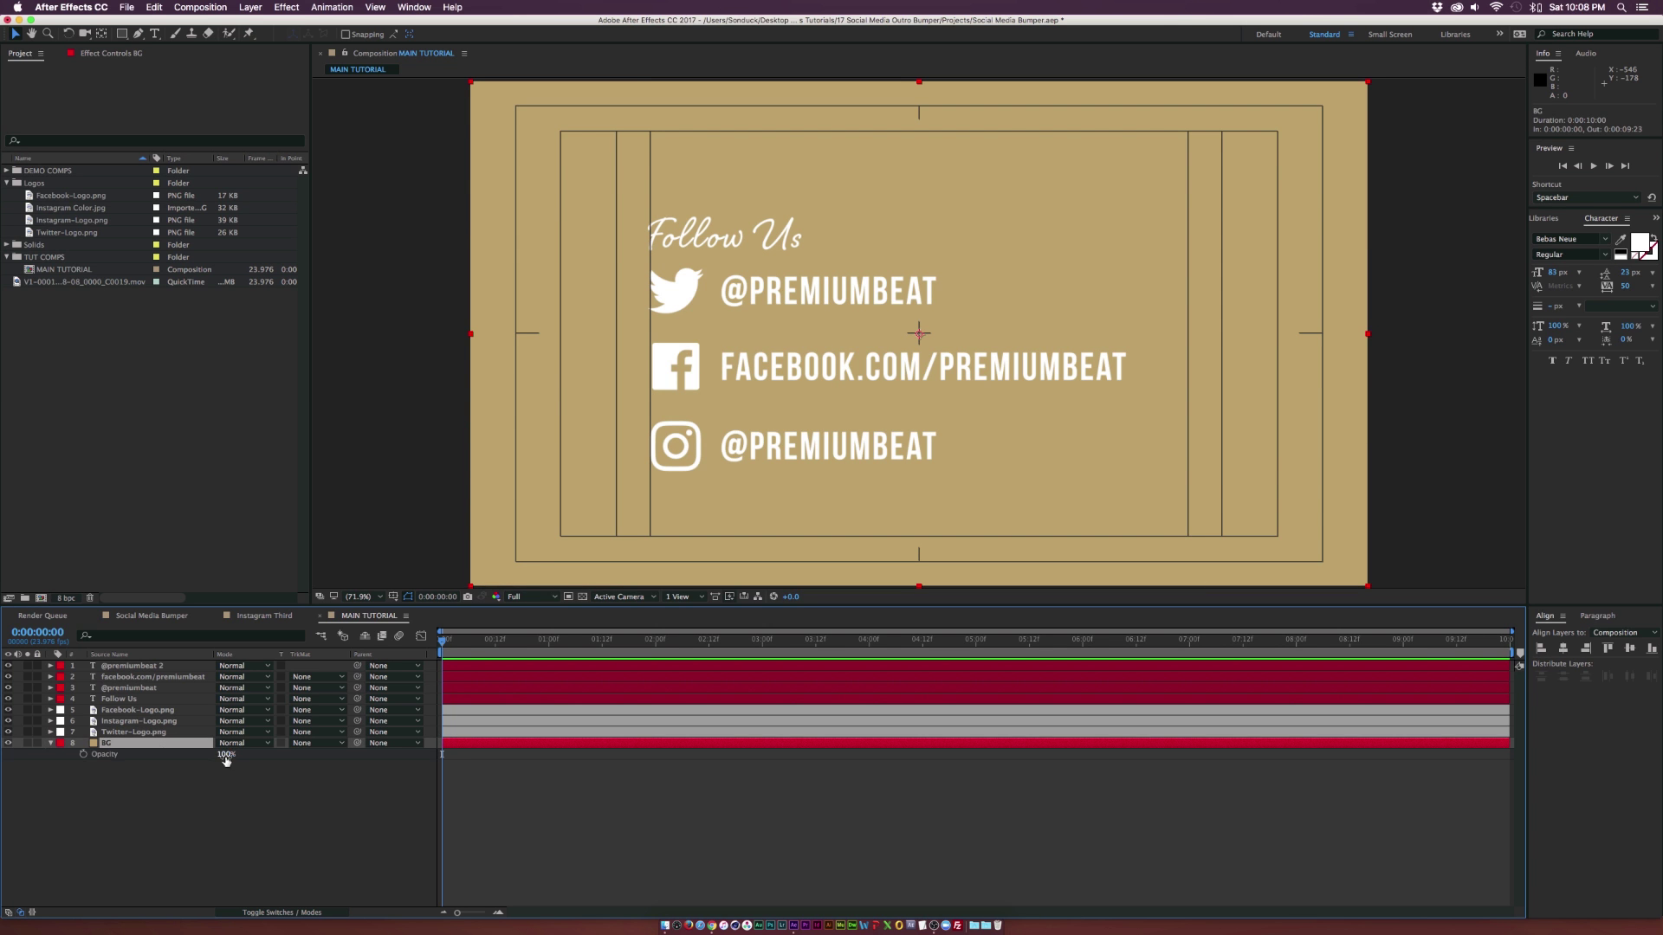
pyautogui.moveTo(223, 754); pyautogui.dragTo(210, 754)
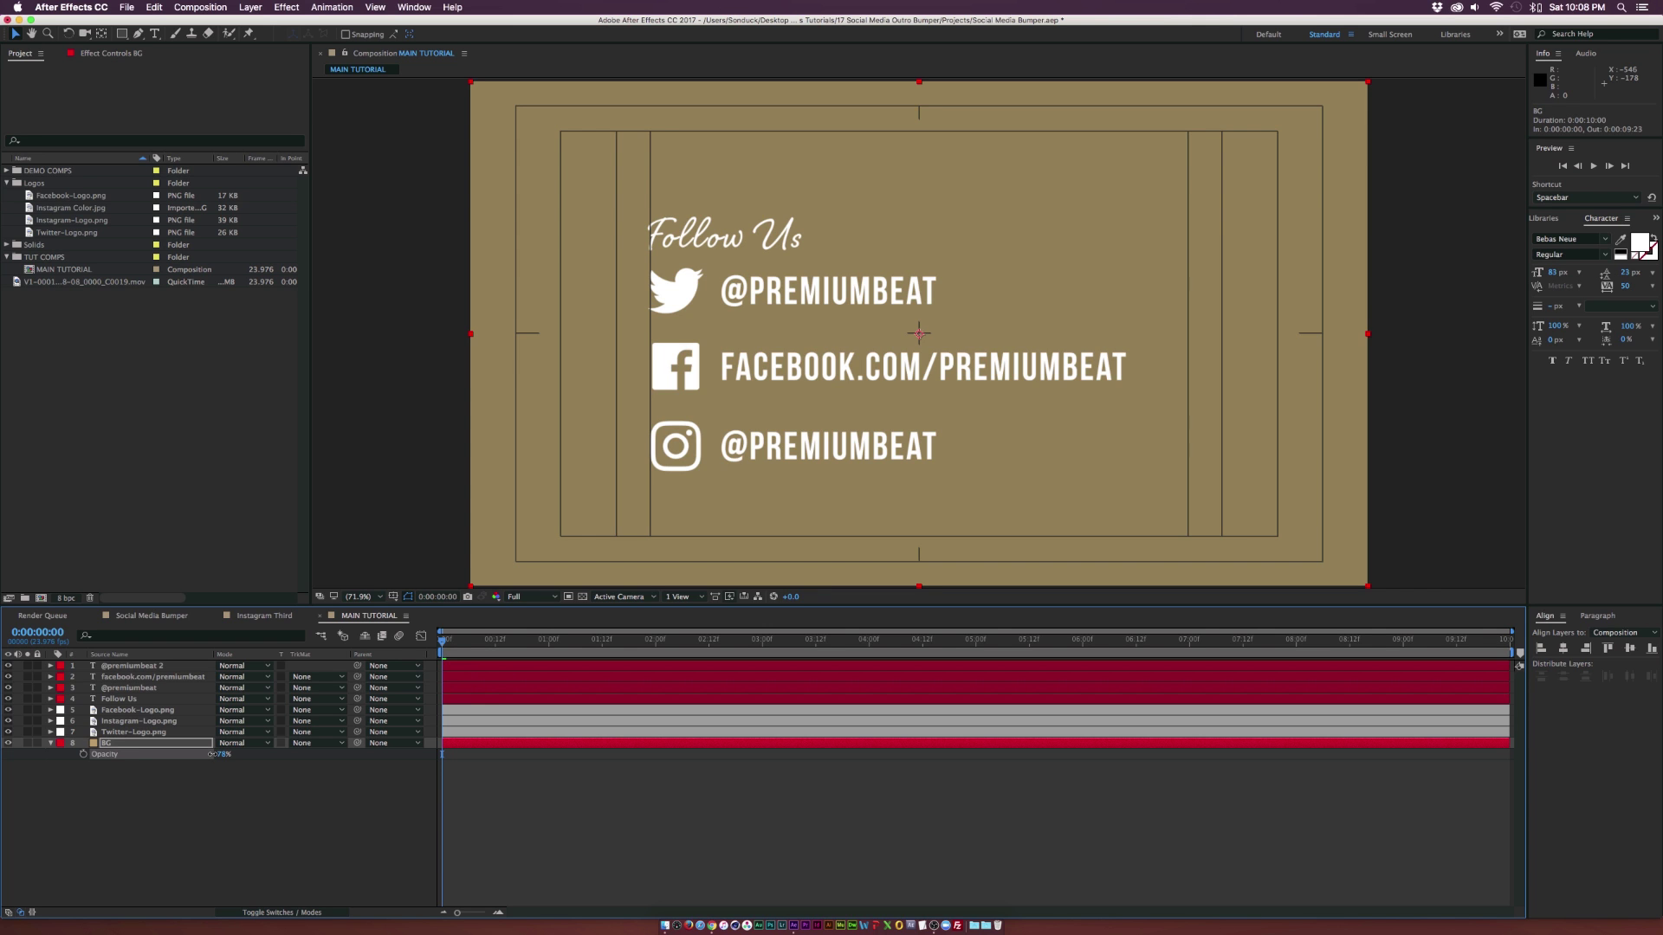
pyautogui.click(104, 780)
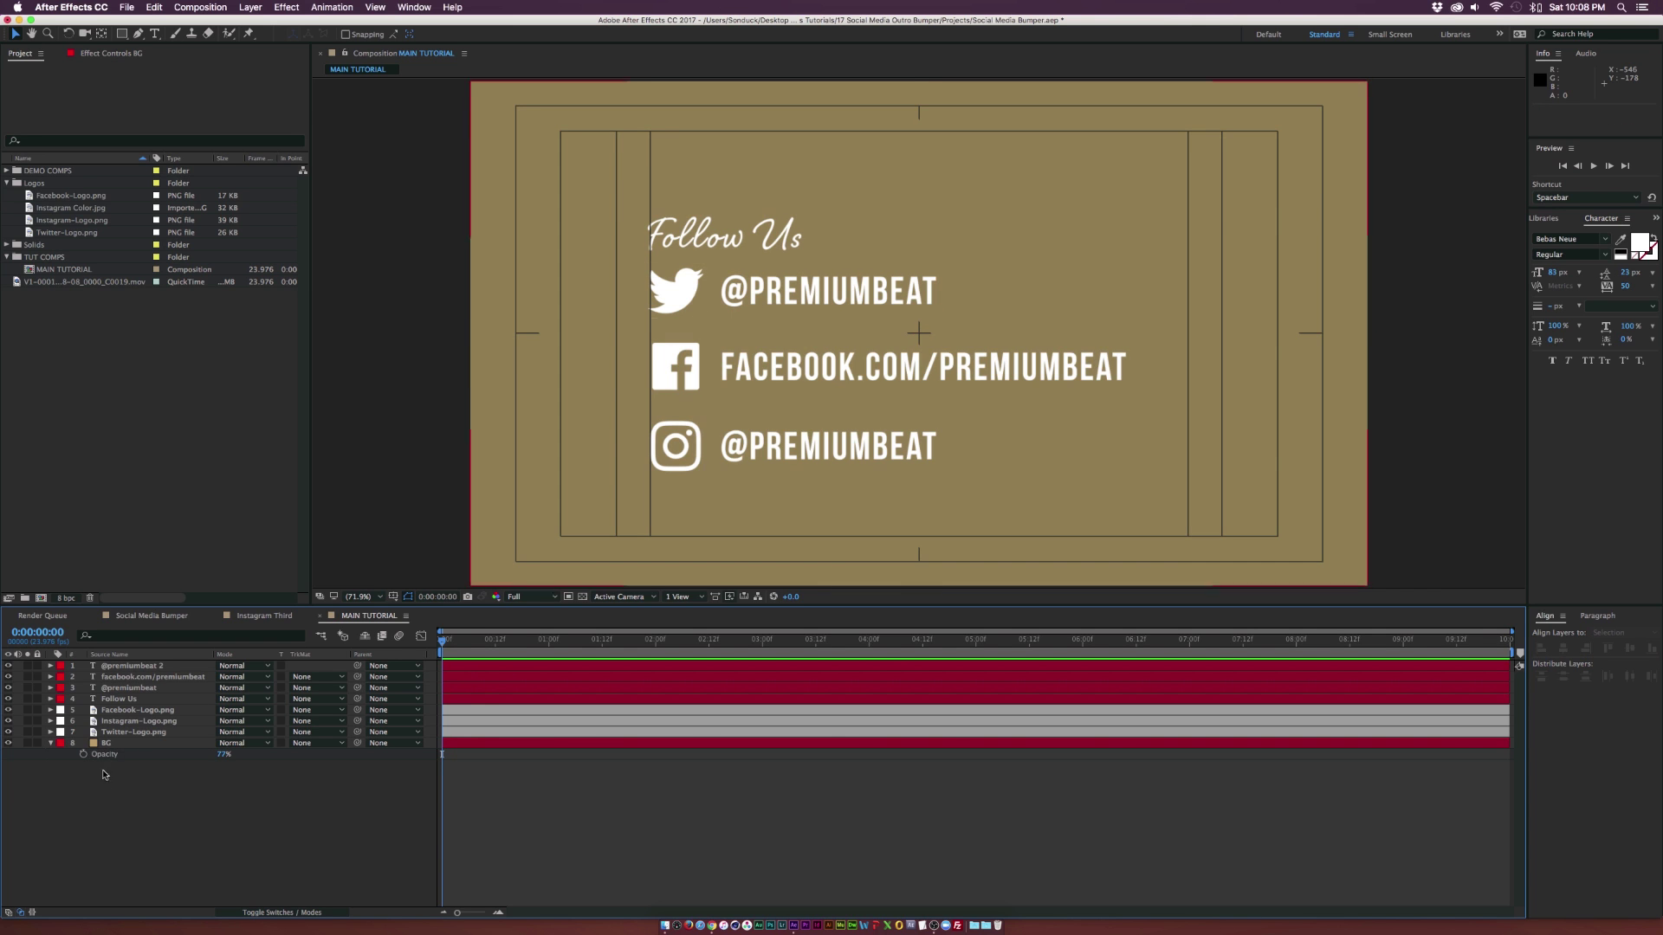
# Place the V1-0001 footage clip beneath the BG layer and fit it to the composition
pyautogui.click(50, 743)
pyautogui.moveTo(60, 284); pyautogui.dragTo(144, 765)
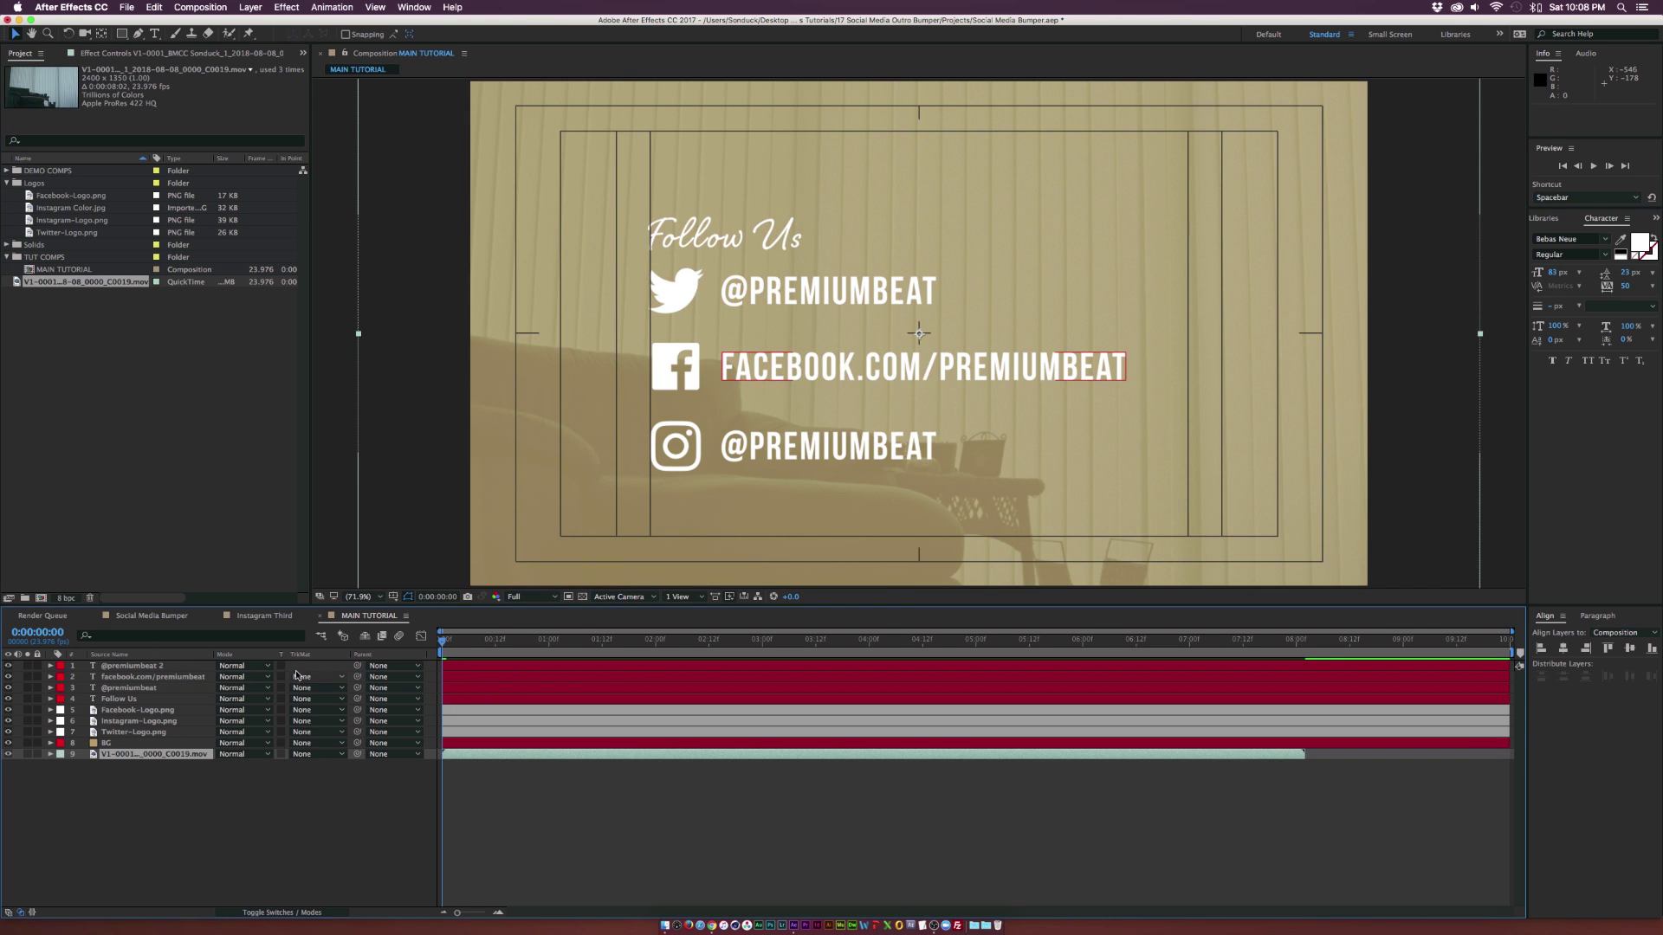
pyautogui.press('super+alt+f')
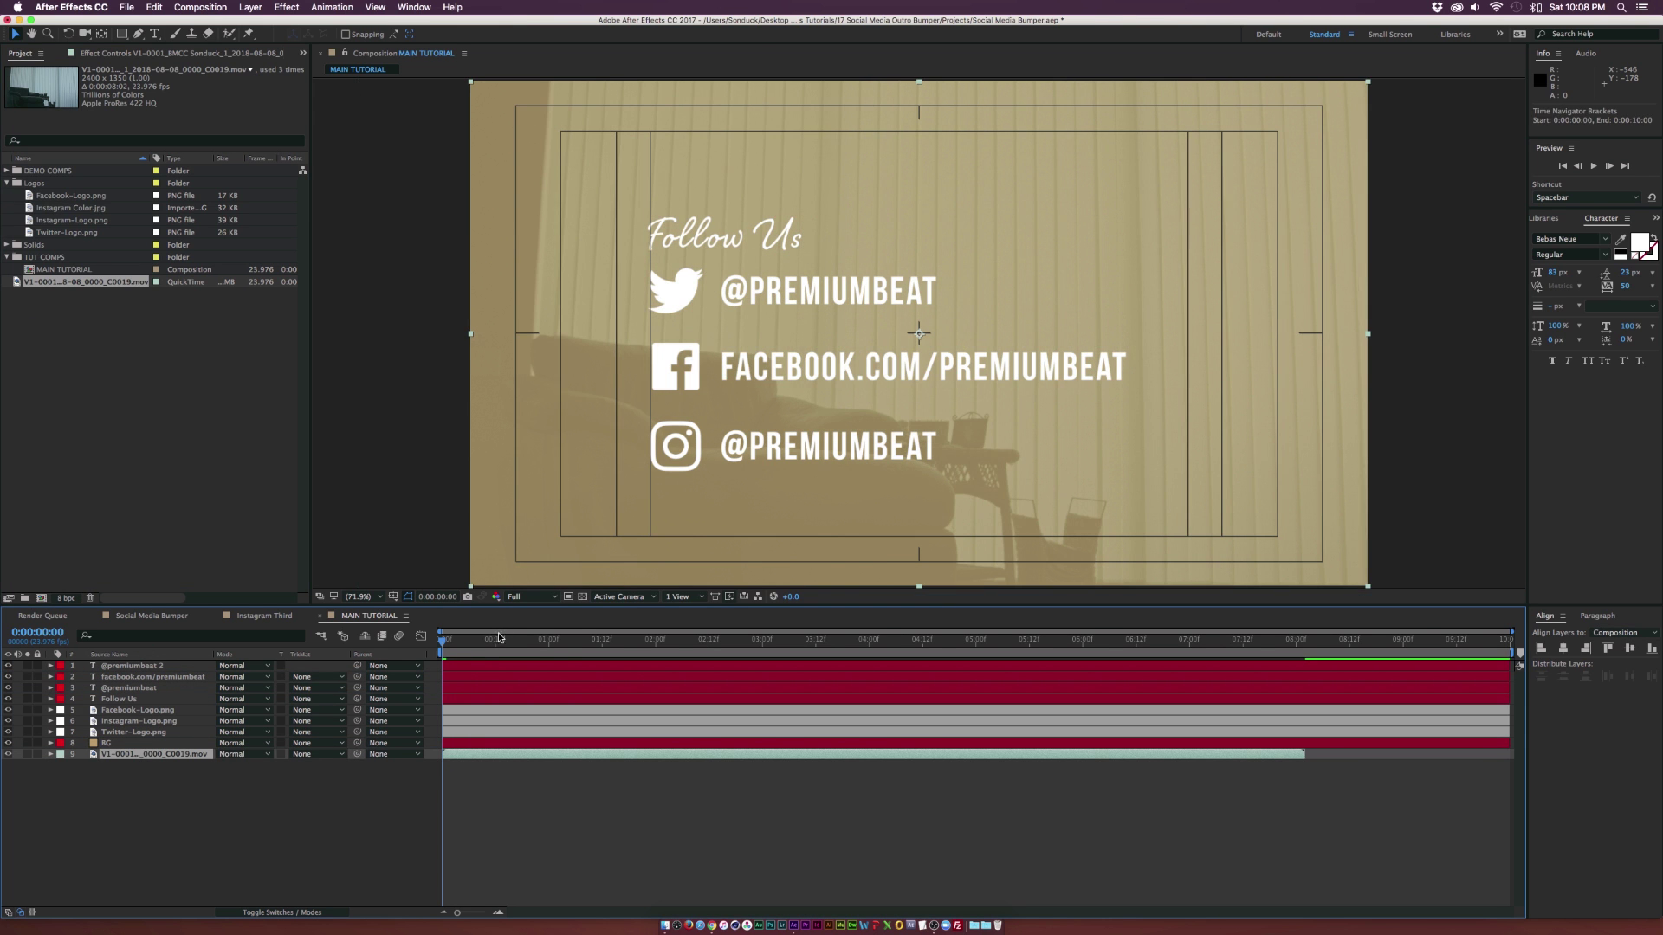
# Set the BG solid's opacity to 64%
pyautogui.click(105, 745)
pyautogui.press('t')
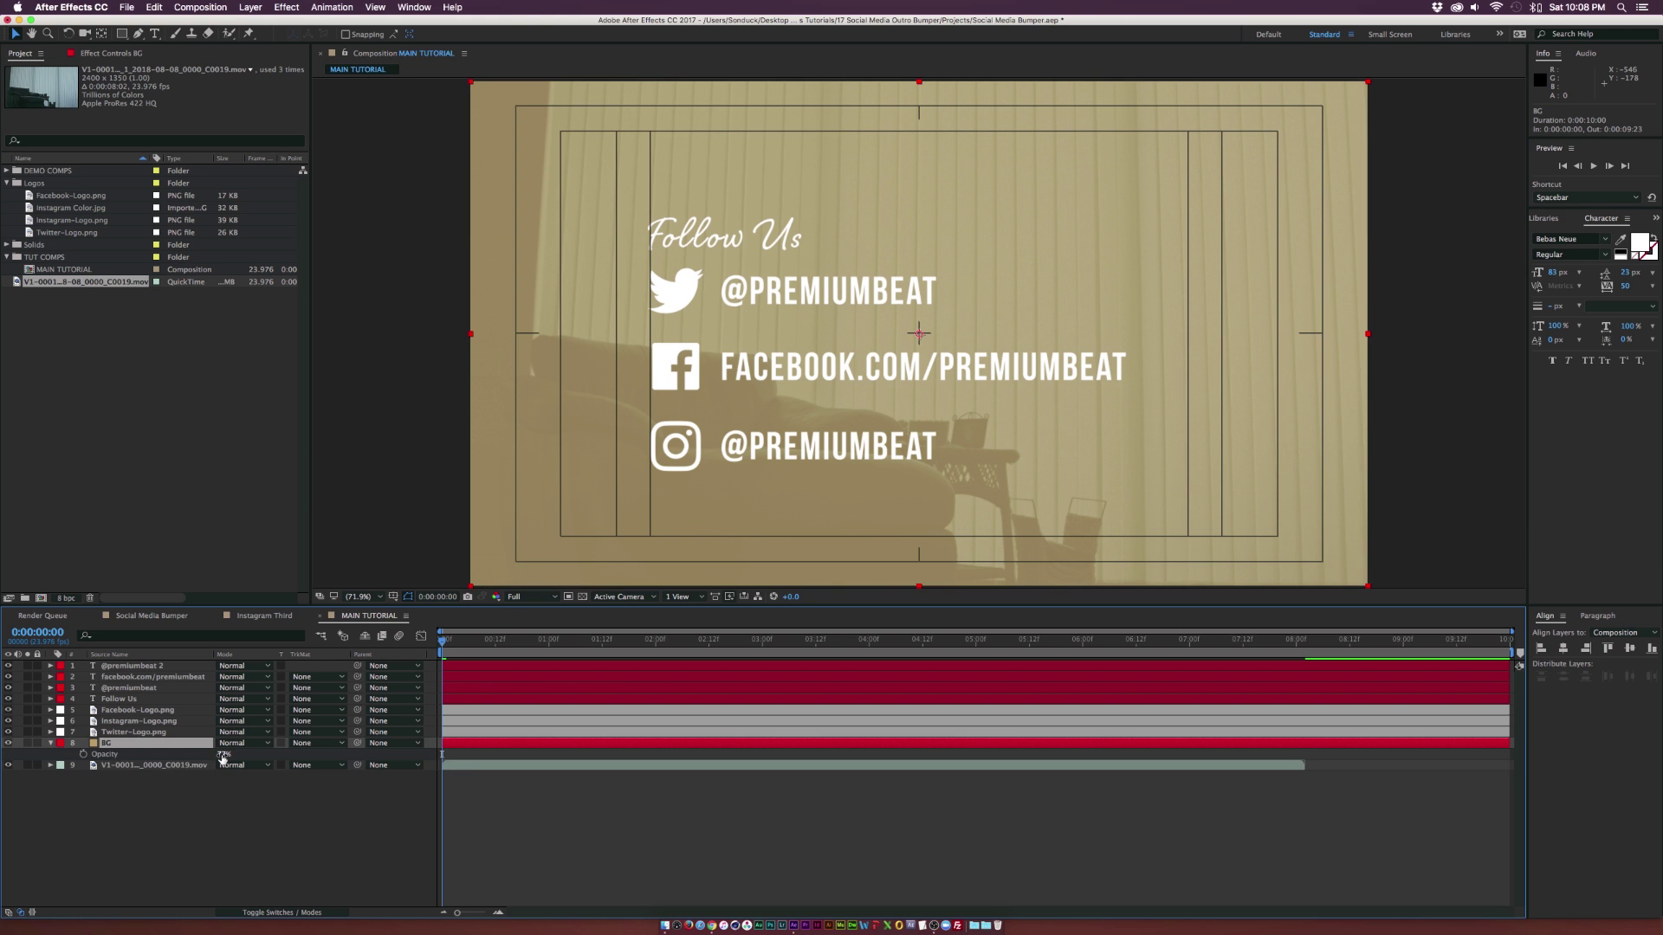
pyautogui.moveTo(222, 754); pyautogui.dragTo(323, 758)
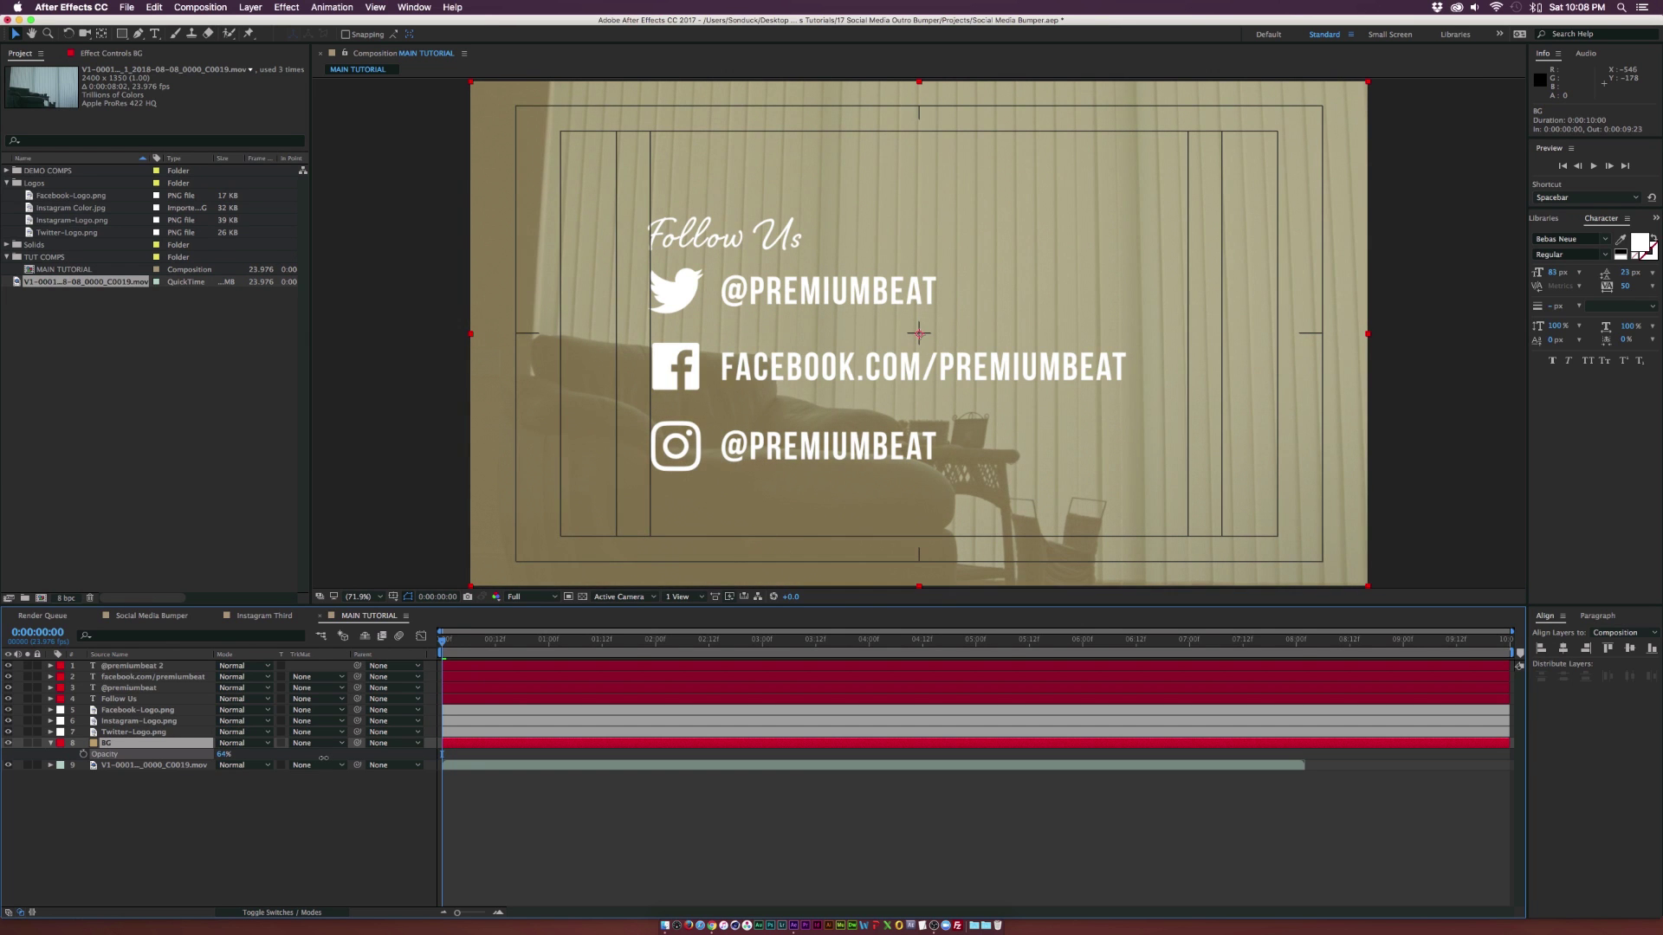
pyautogui.click(298, 833)
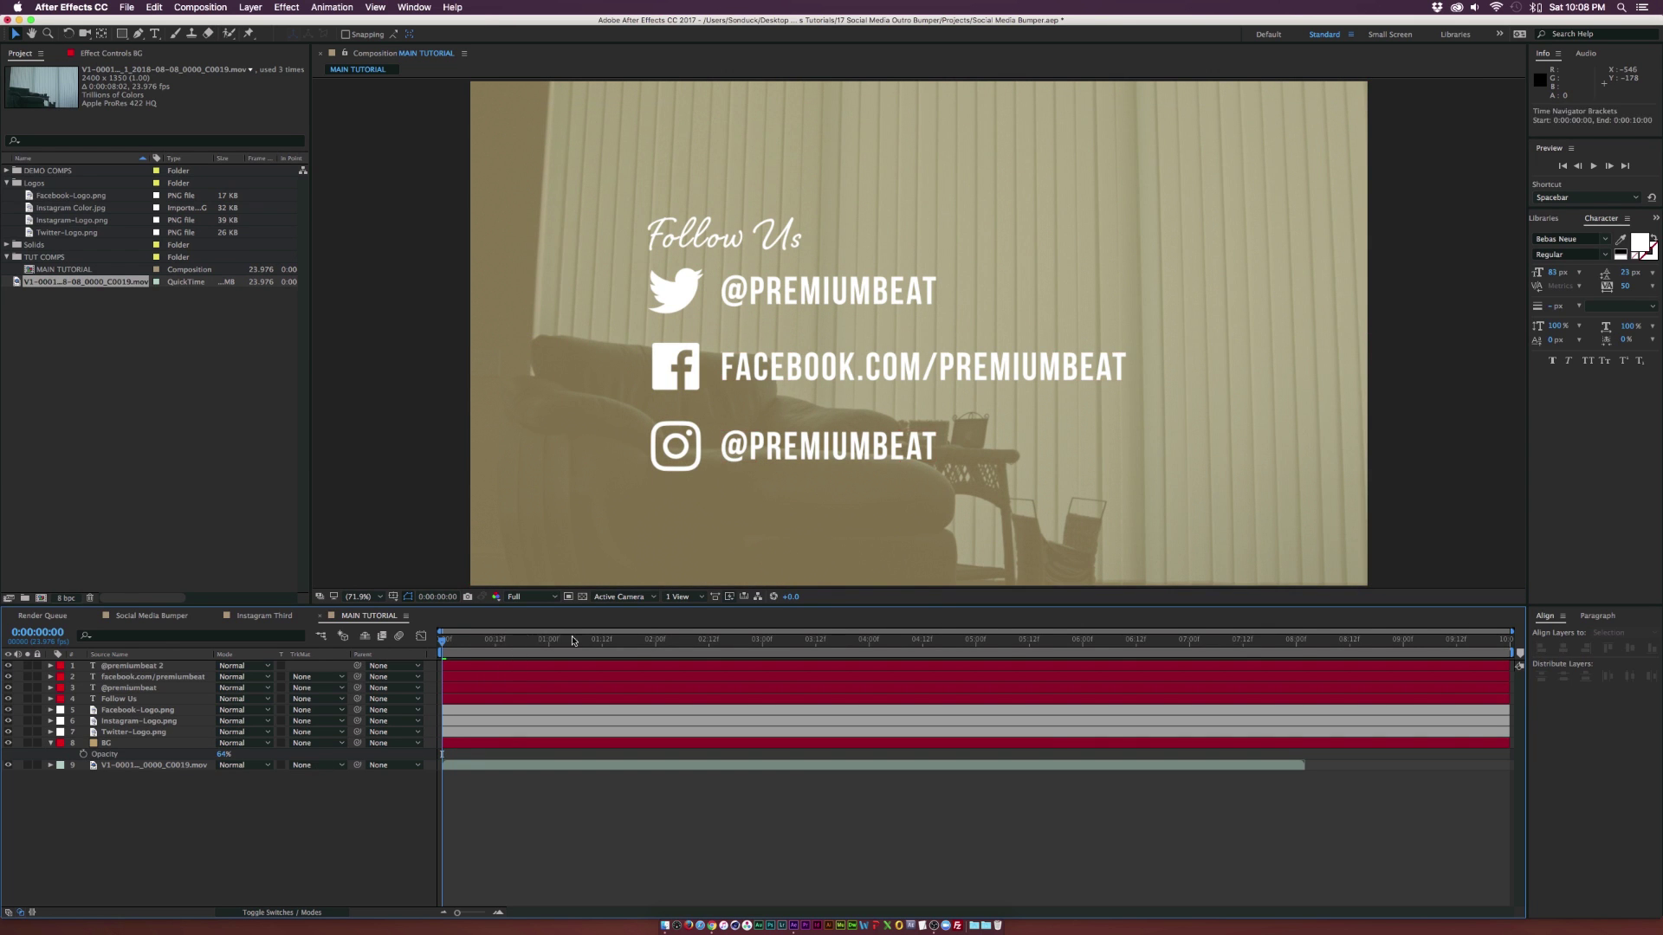
# Pre-compose all text, logo and BG layers, without the footage, into a composition named "Social Media Screen"
pyautogui.click(106, 743)
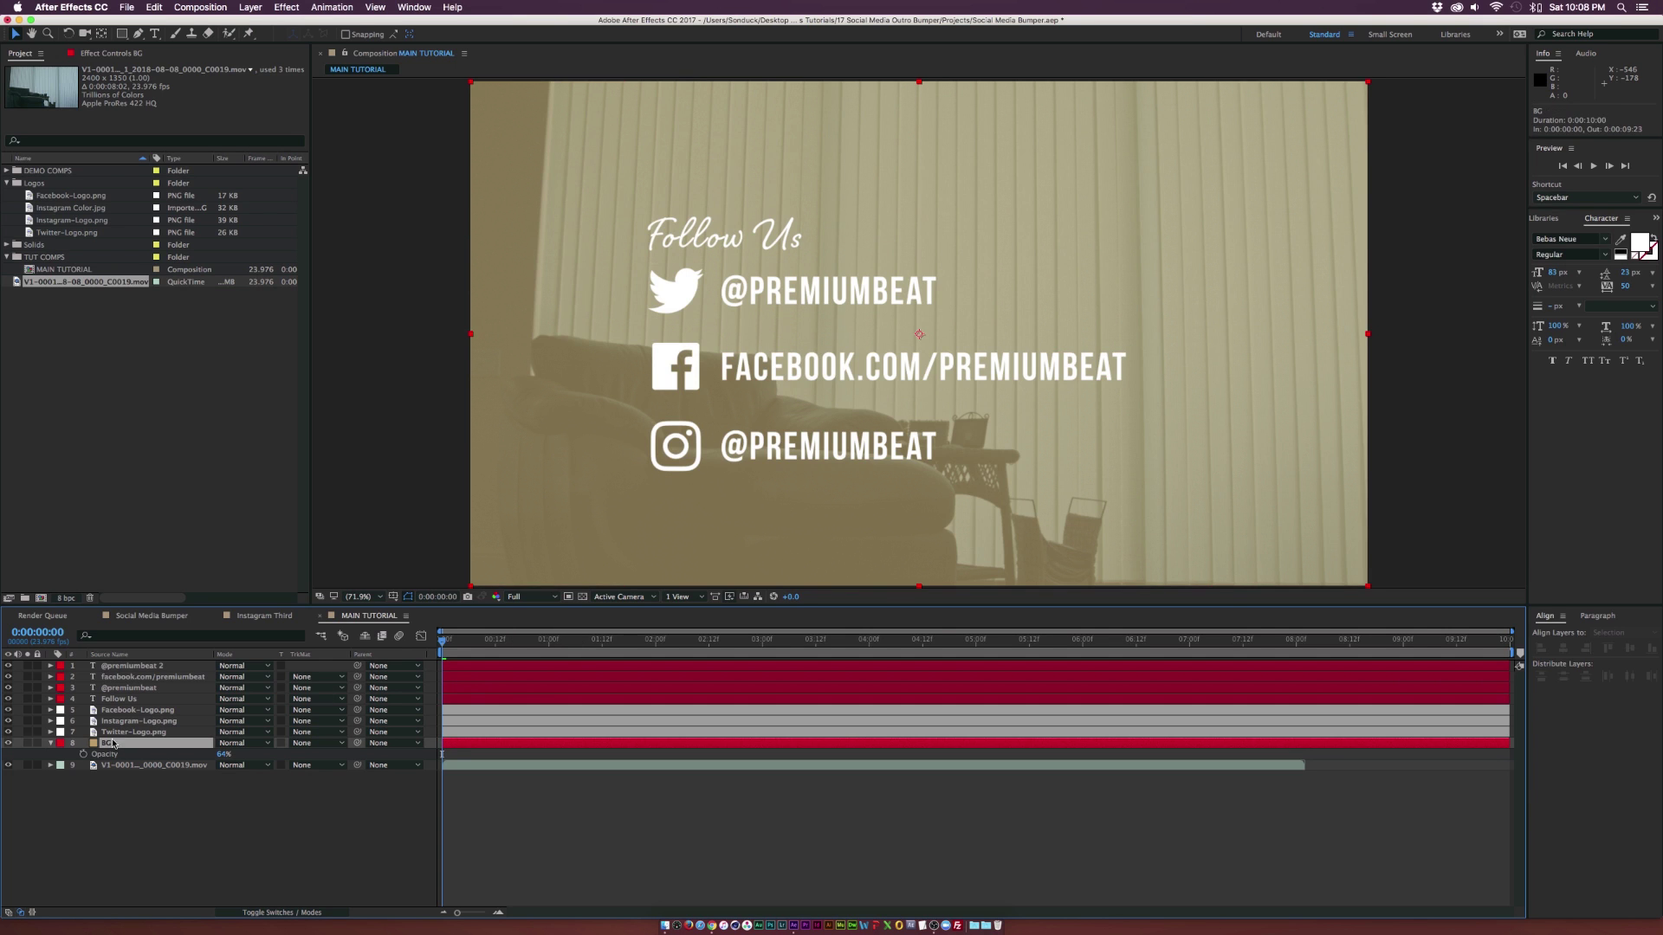
pyautogui.keyDown('shift'); pyautogui.click(125, 666); pyautogui.keyUp('shift')
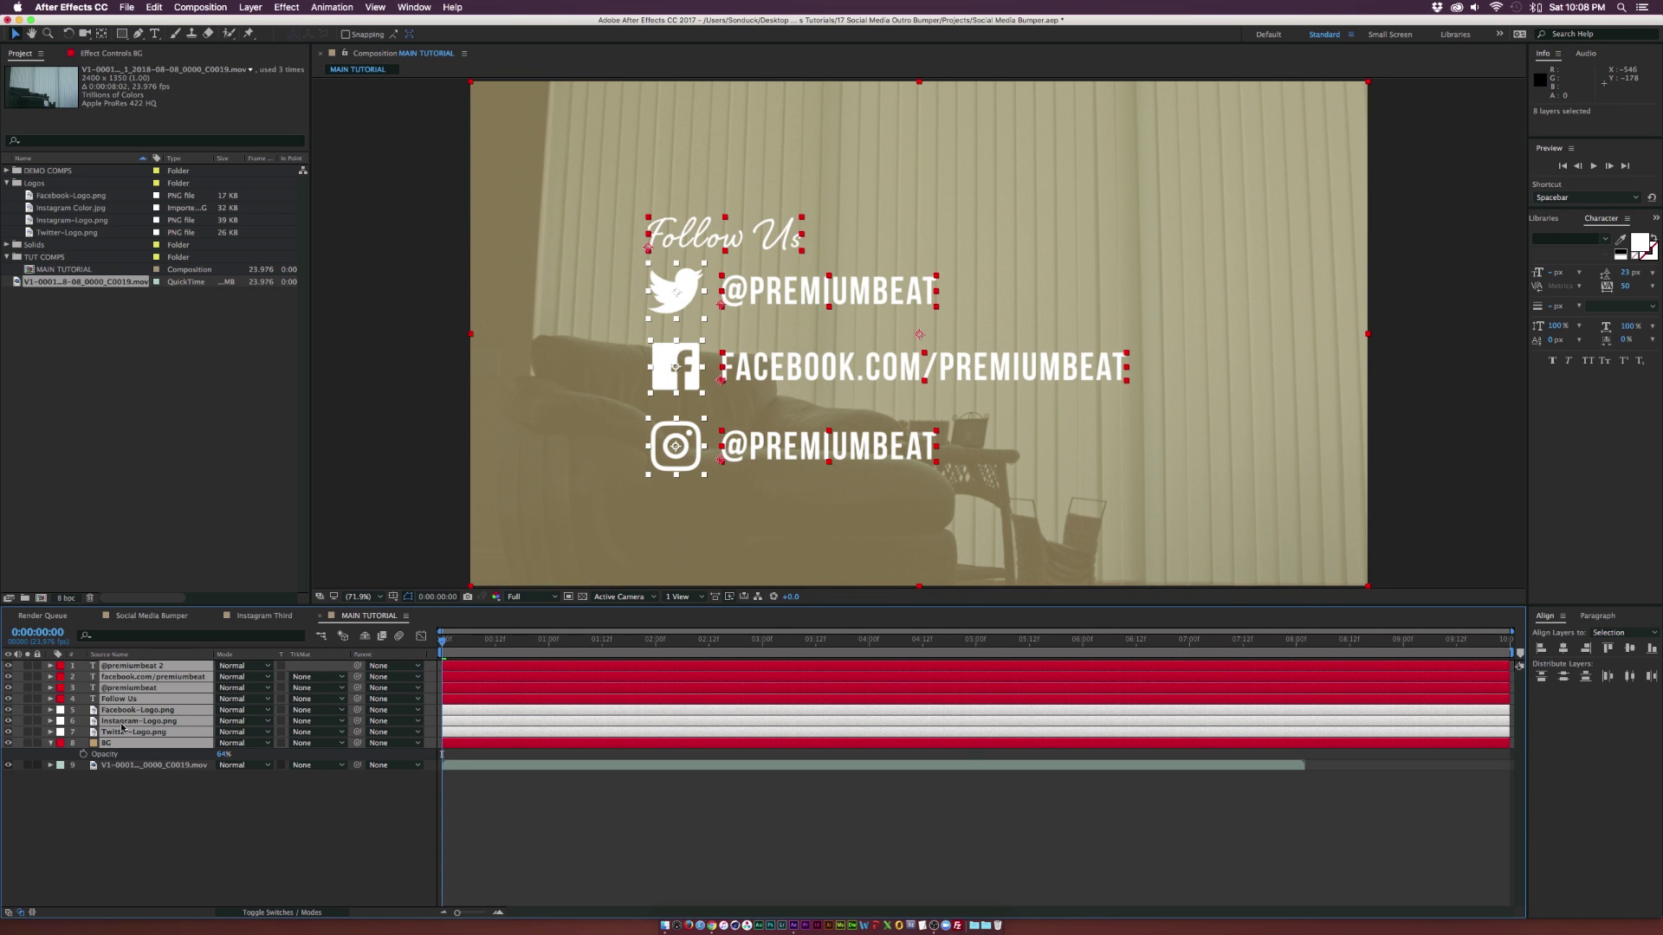
pyautogui.click(257, 8)
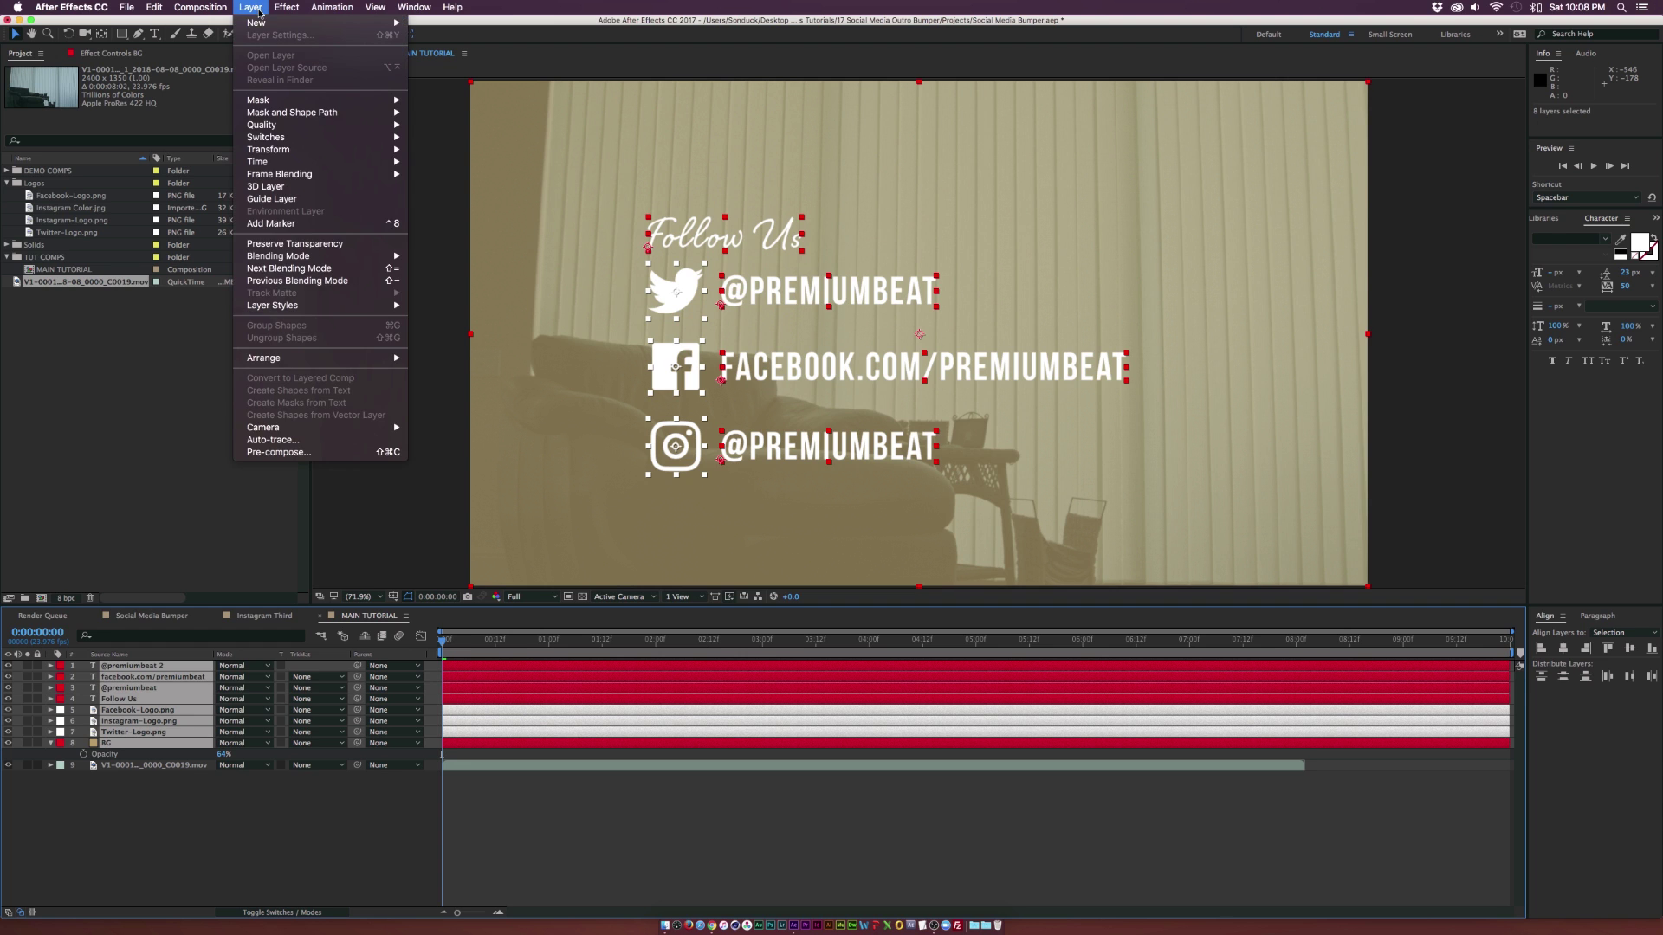
pyautogui.click(274, 454)
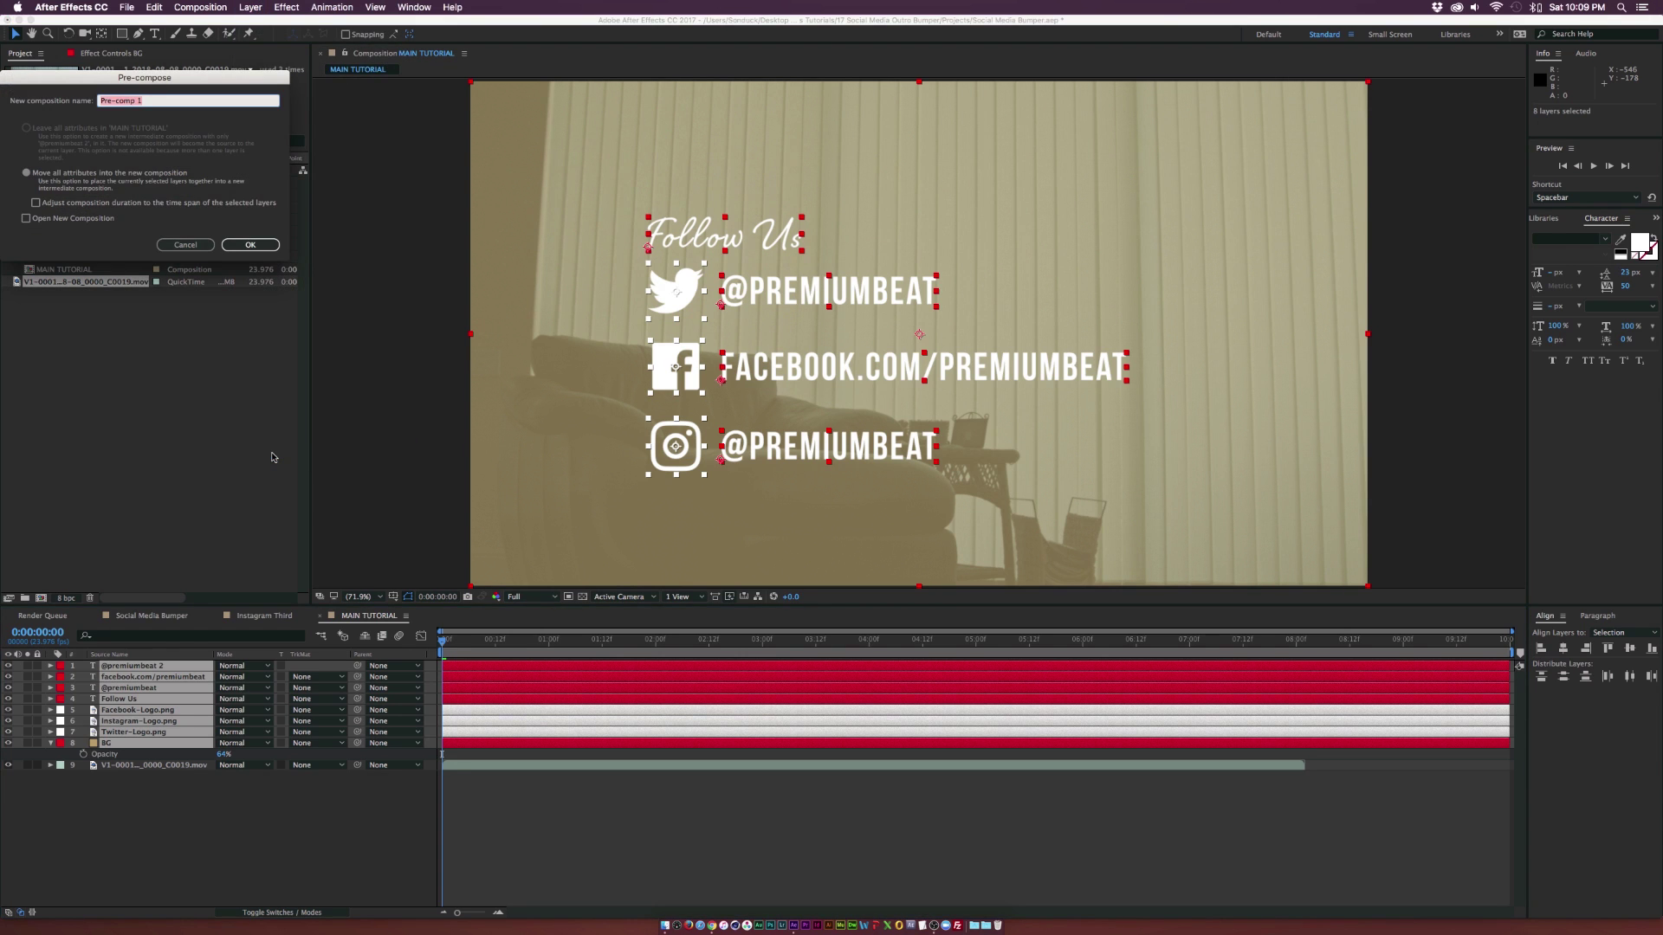
pyautogui.write('Social Media Screen')
pyautogui.press('Return')
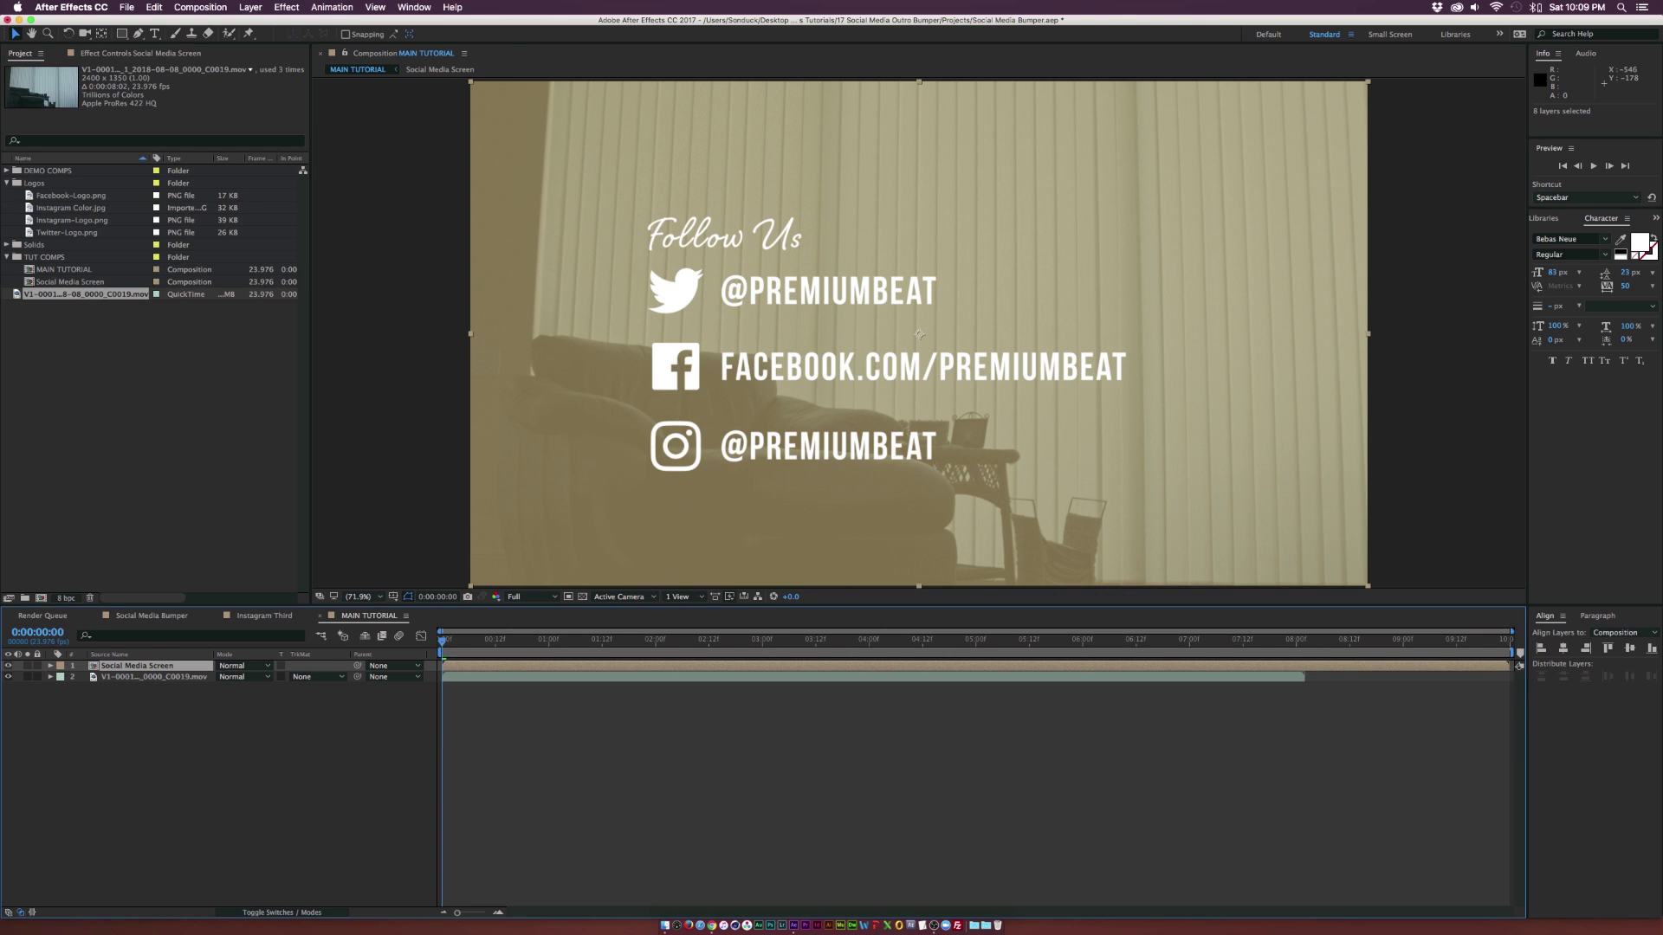
# Apply the Card Wipe transition effect to the Social Media Screen layer and set its Back Layer to None
pyautogui.click(280, 7)
pyautogui.moveTo(356, 340)
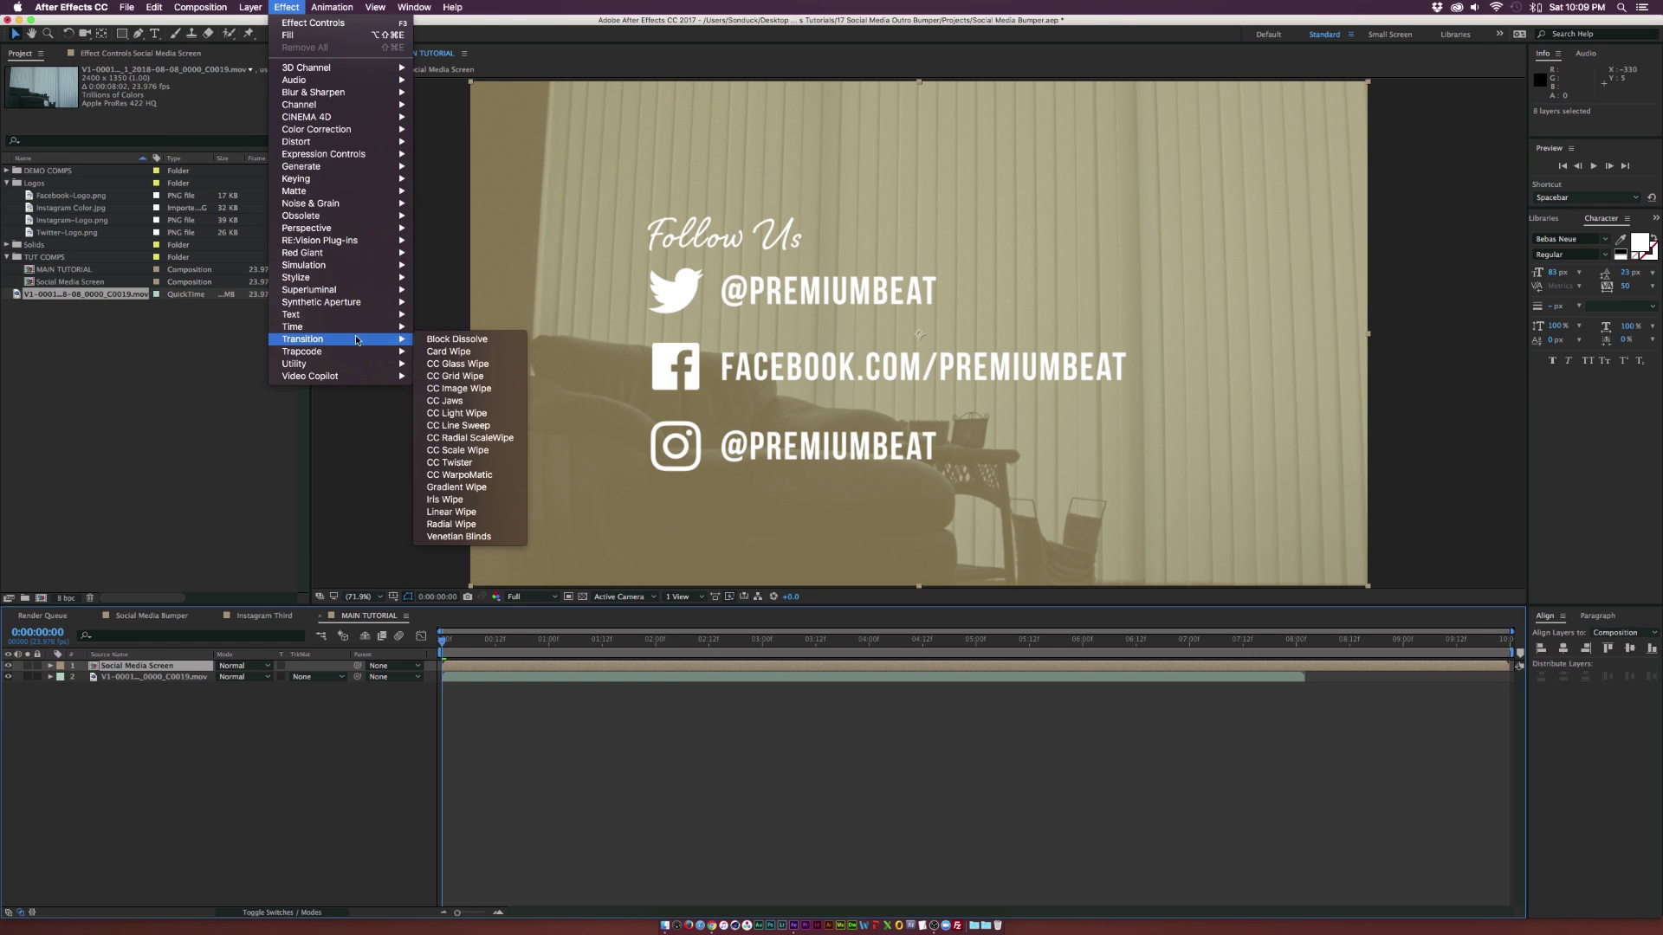
pyautogui.click(449, 351)
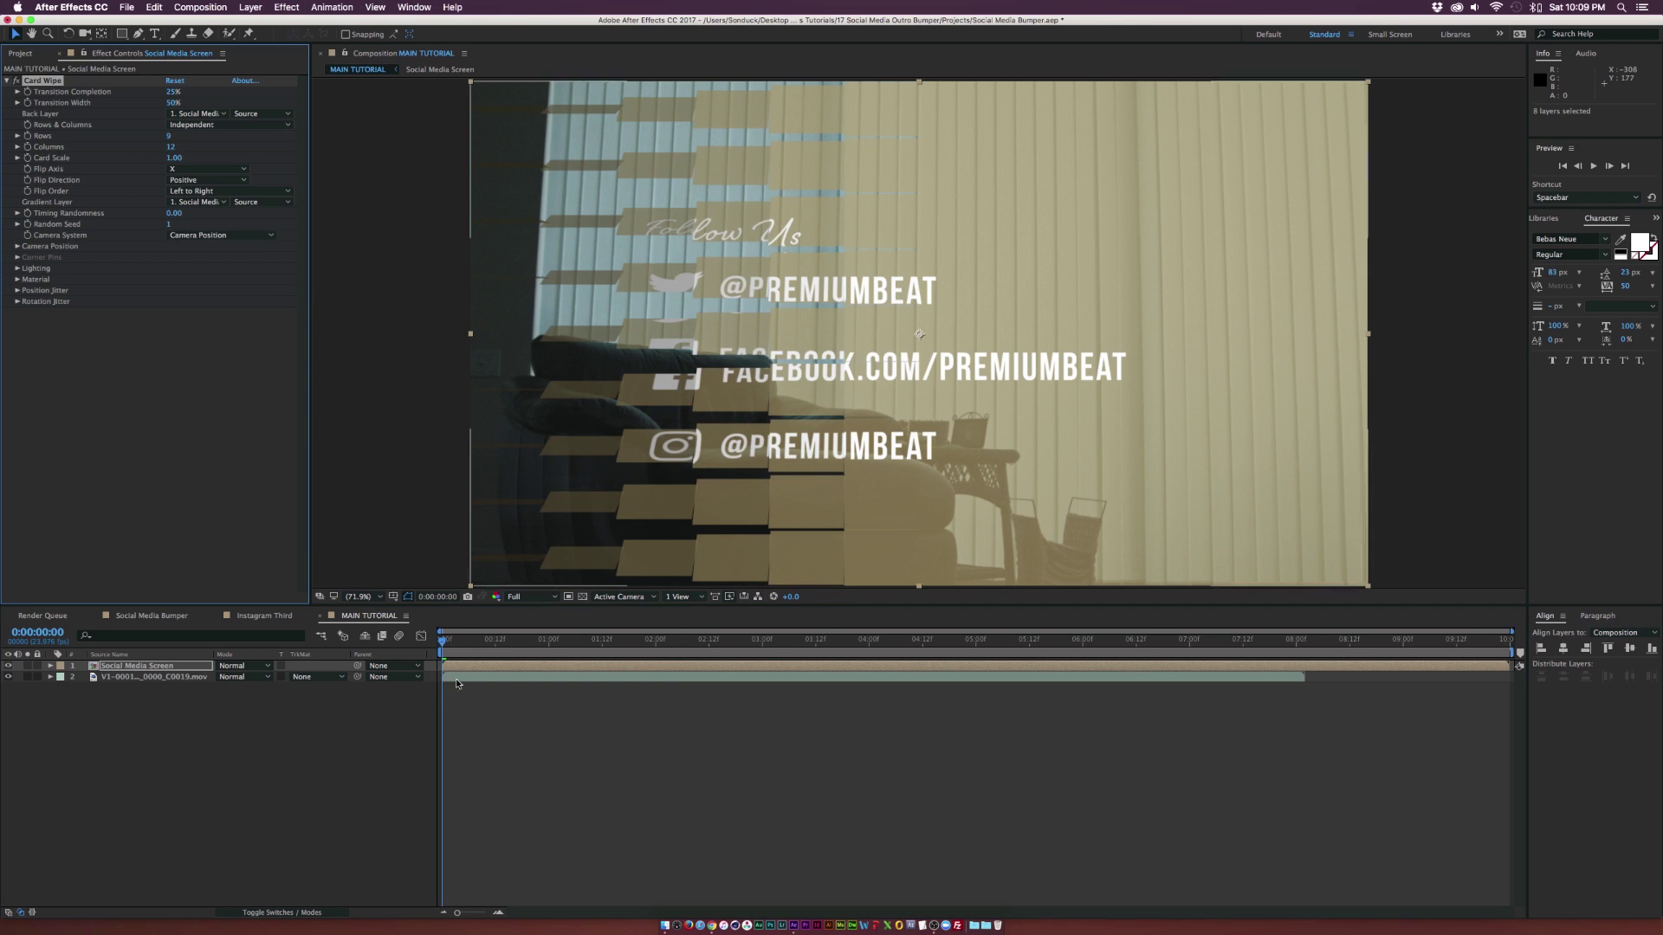
pyautogui.moveTo(443, 645)
pyautogui.mouseDown()
pyautogui.moveTo(624, 658)
pyautogui.moveTo(419, 645)
pyautogui.mouseUp()
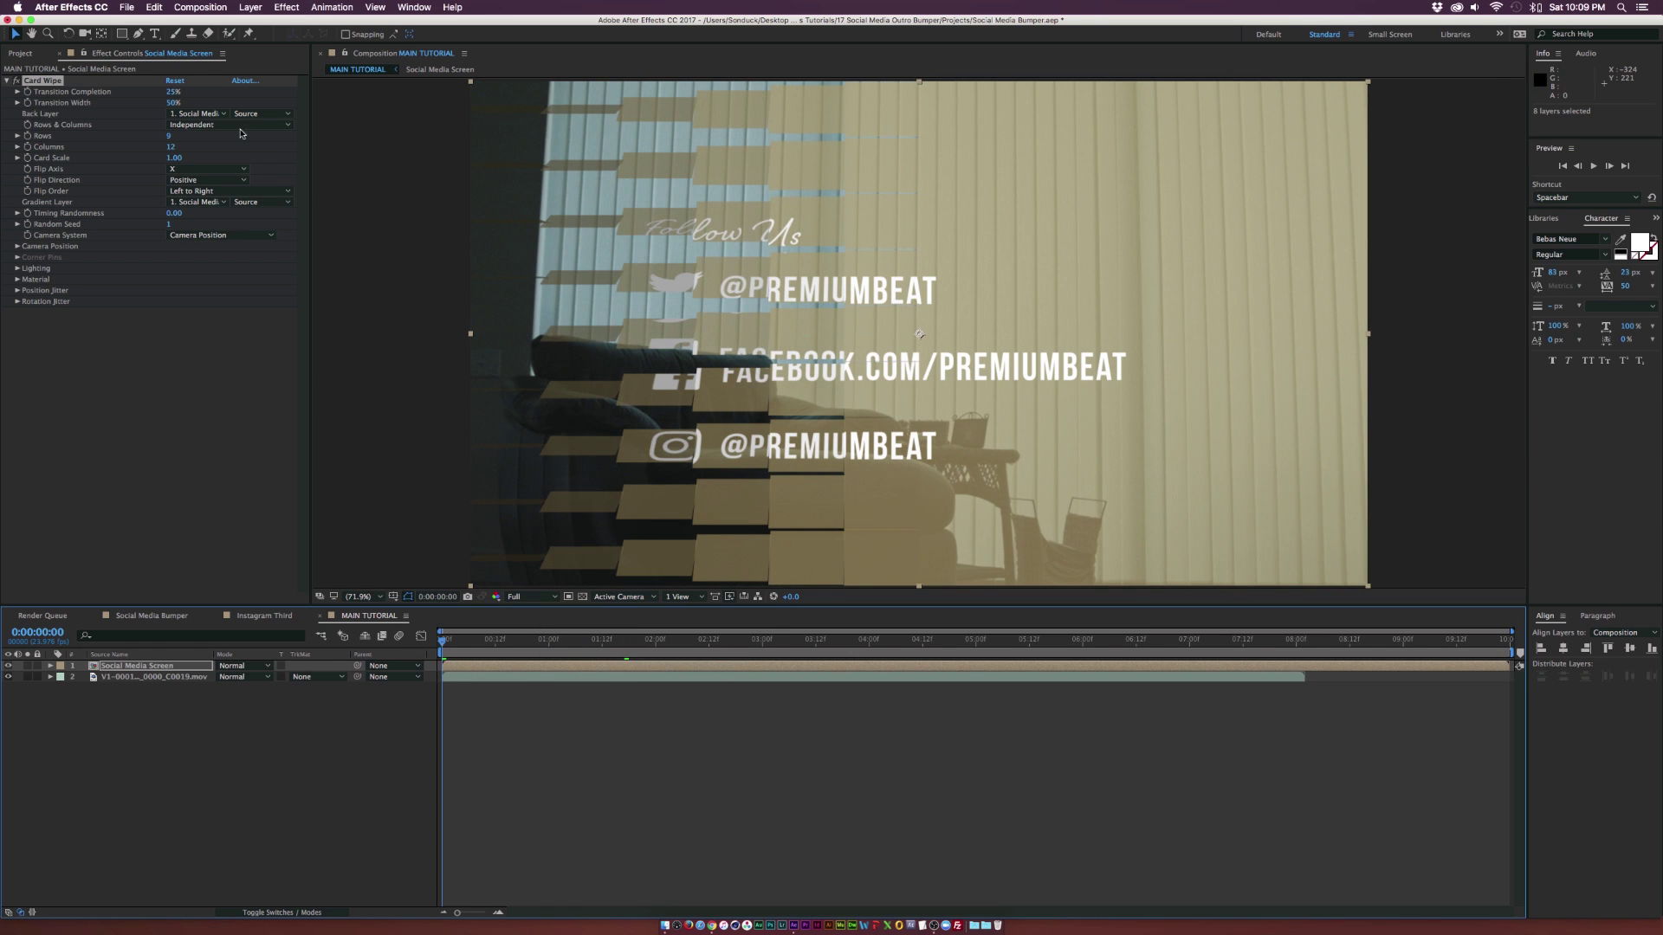
pyautogui.click(199, 125)
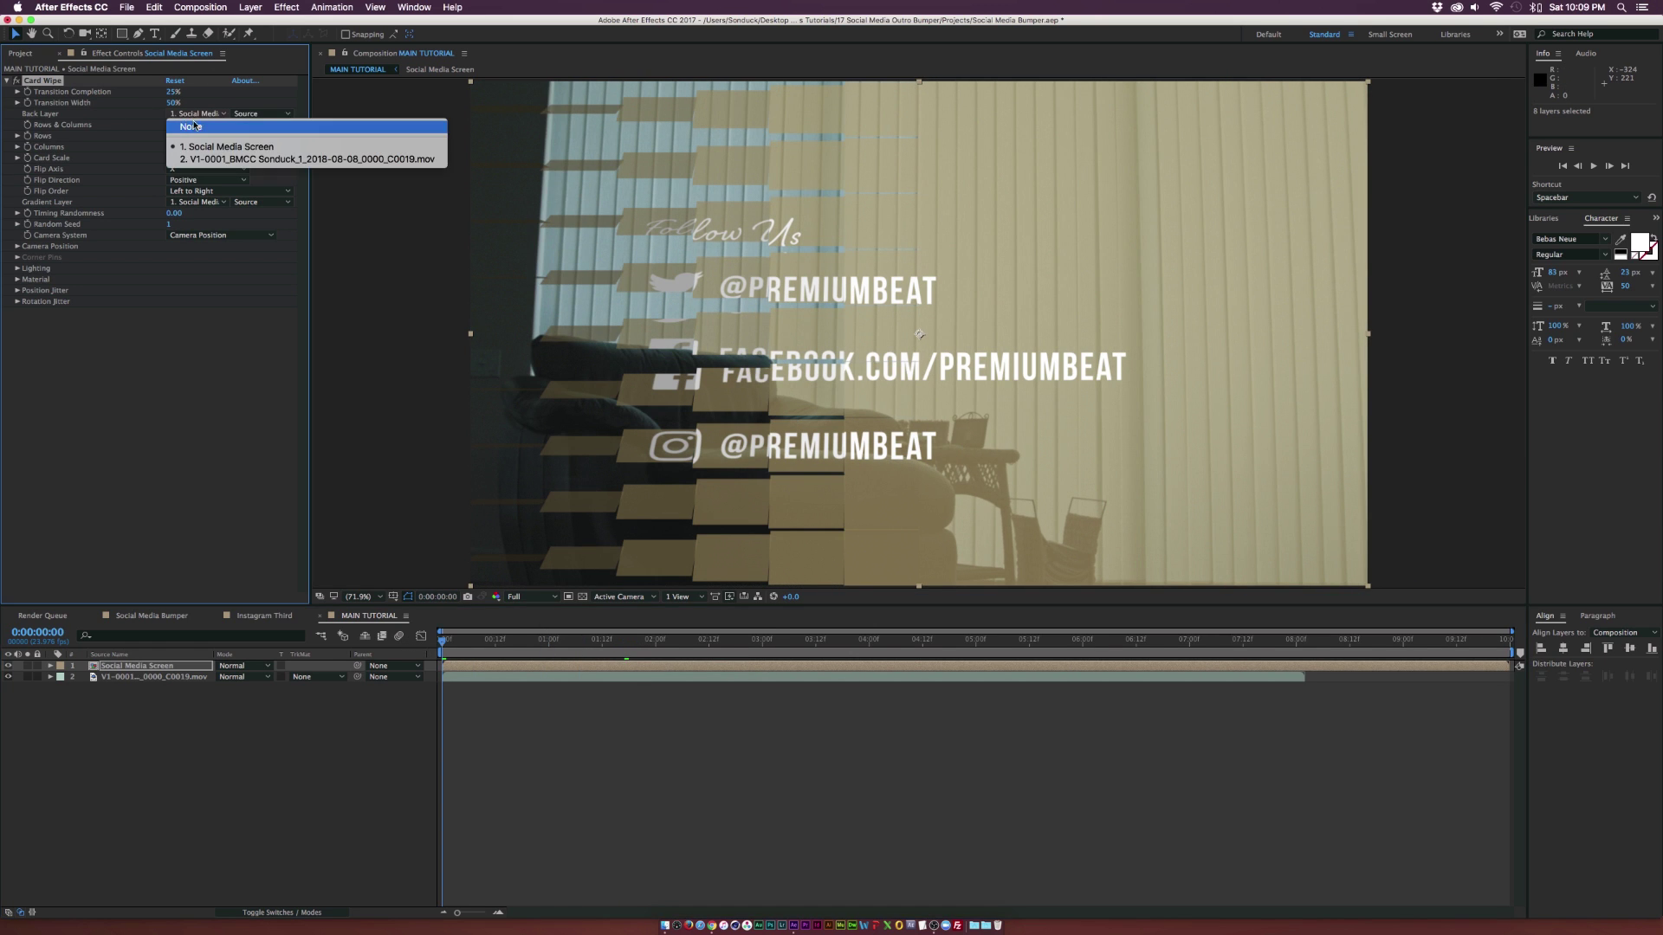
pyautogui.click(199, 127)
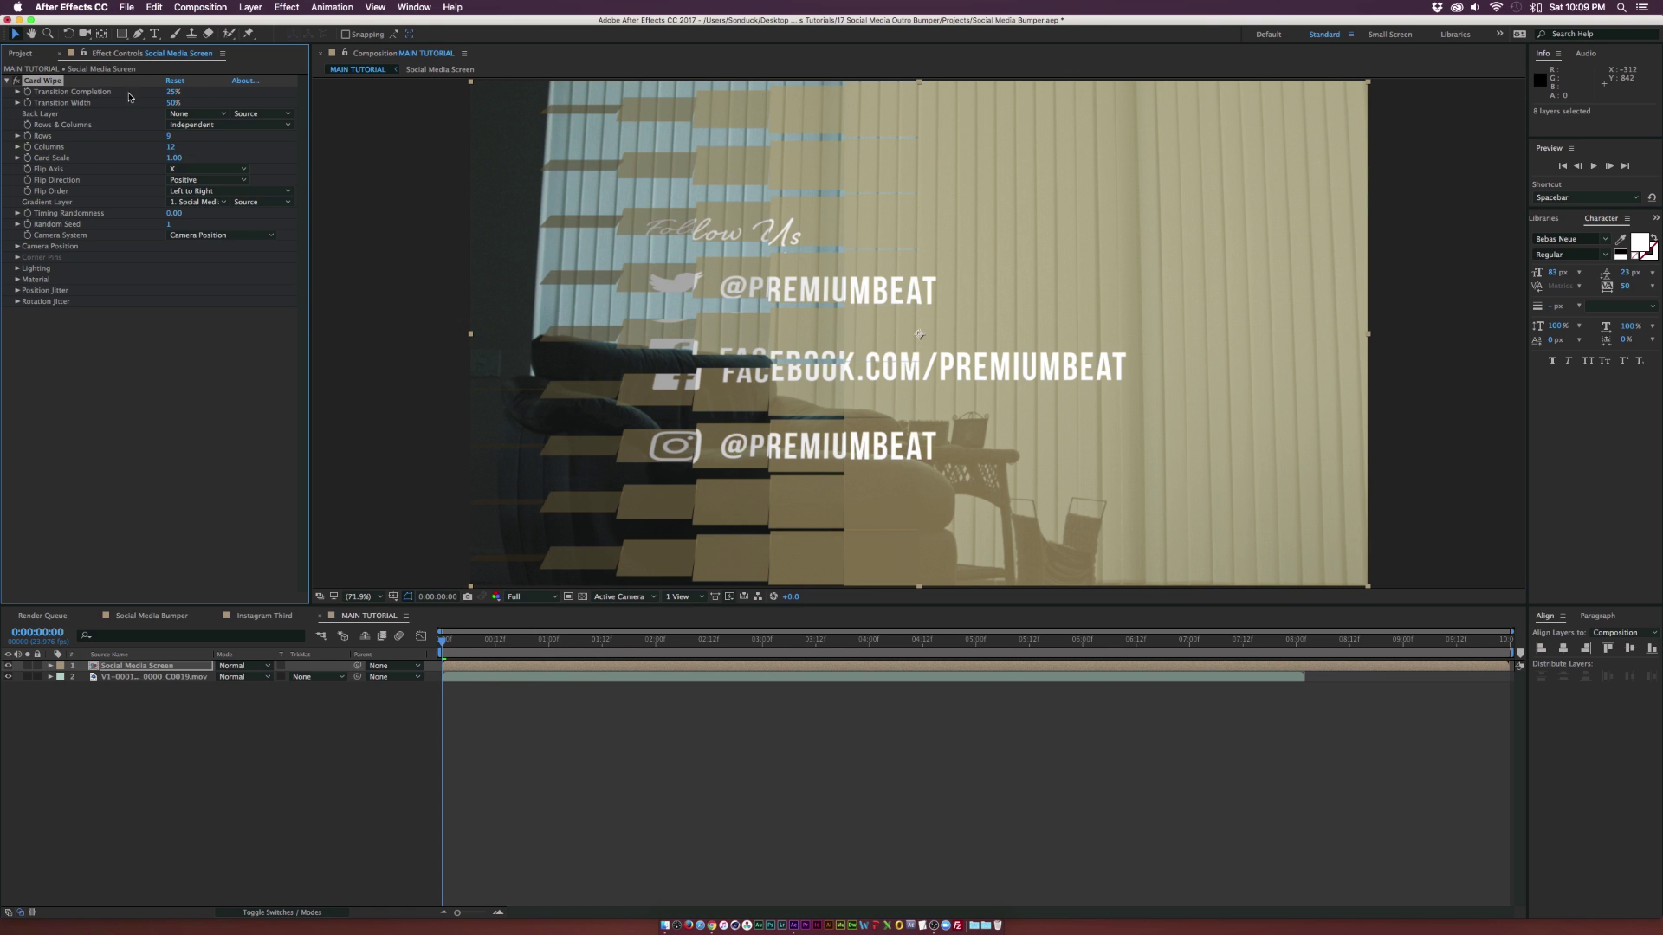
# Keyframe the Card Wipe's Transition Completion from 100% at the composition start to 0% at 0:00:01:09, and scrub through the animation
pyautogui.moveTo(173, 92); pyautogui.dragTo(241, 95)
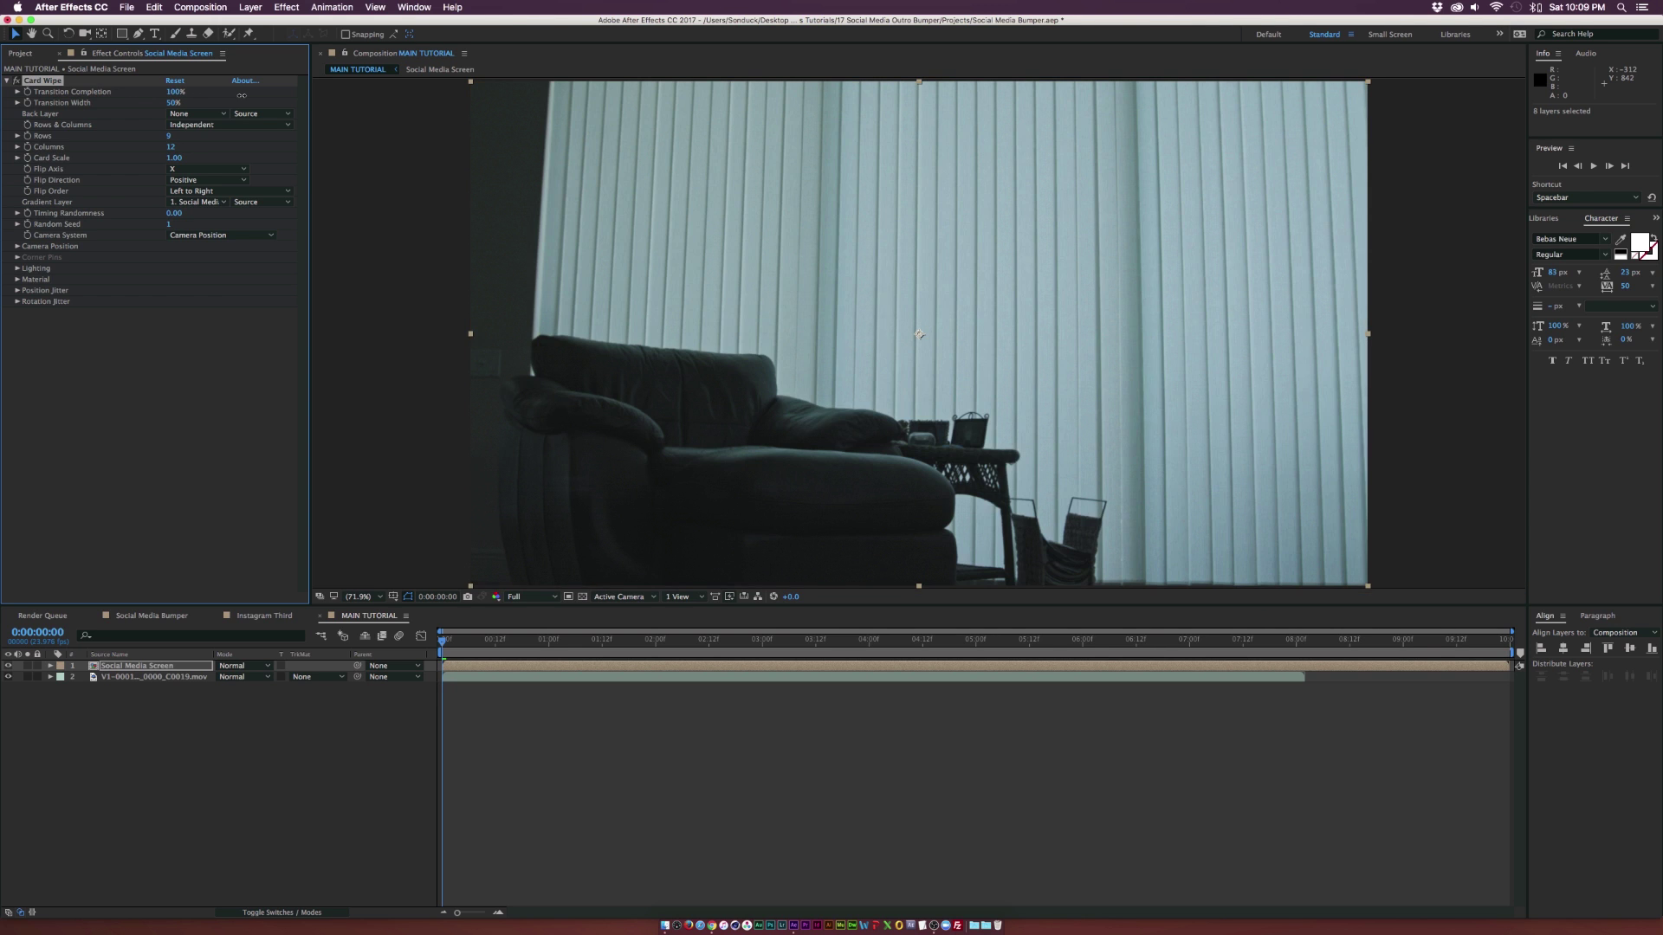
pyautogui.click(28, 91)
pyautogui.moveTo(497, 651); pyautogui.dragTo(587, 649)
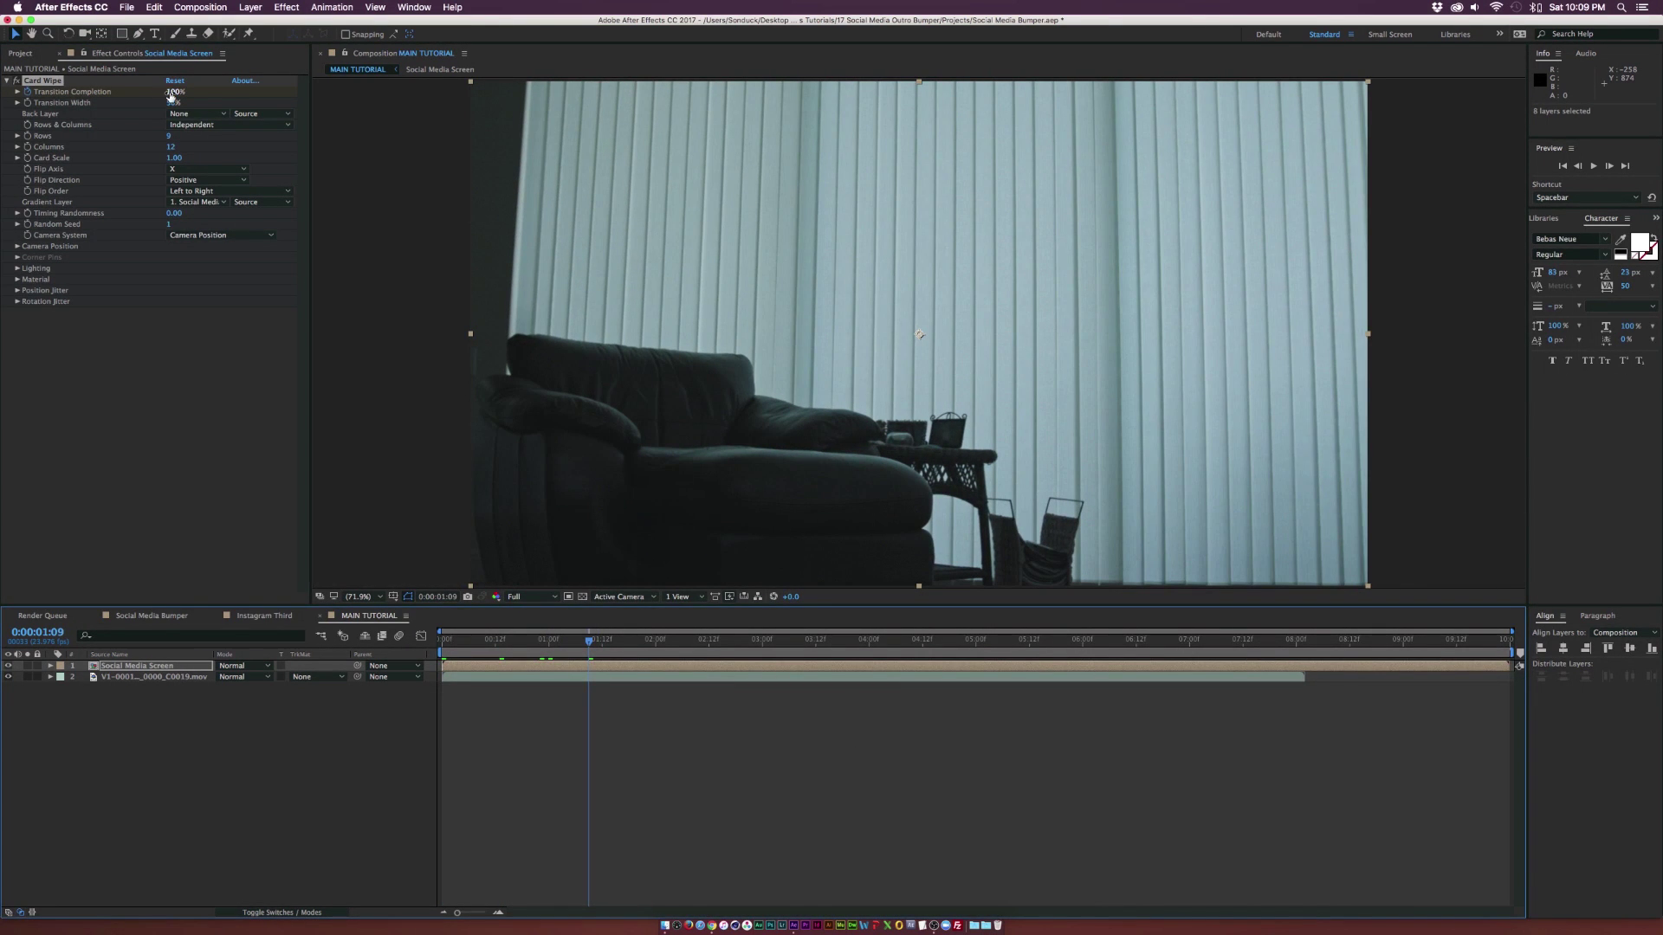
pyautogui.moveTo(171, 92); pyautogui.dragTo(80, 96)
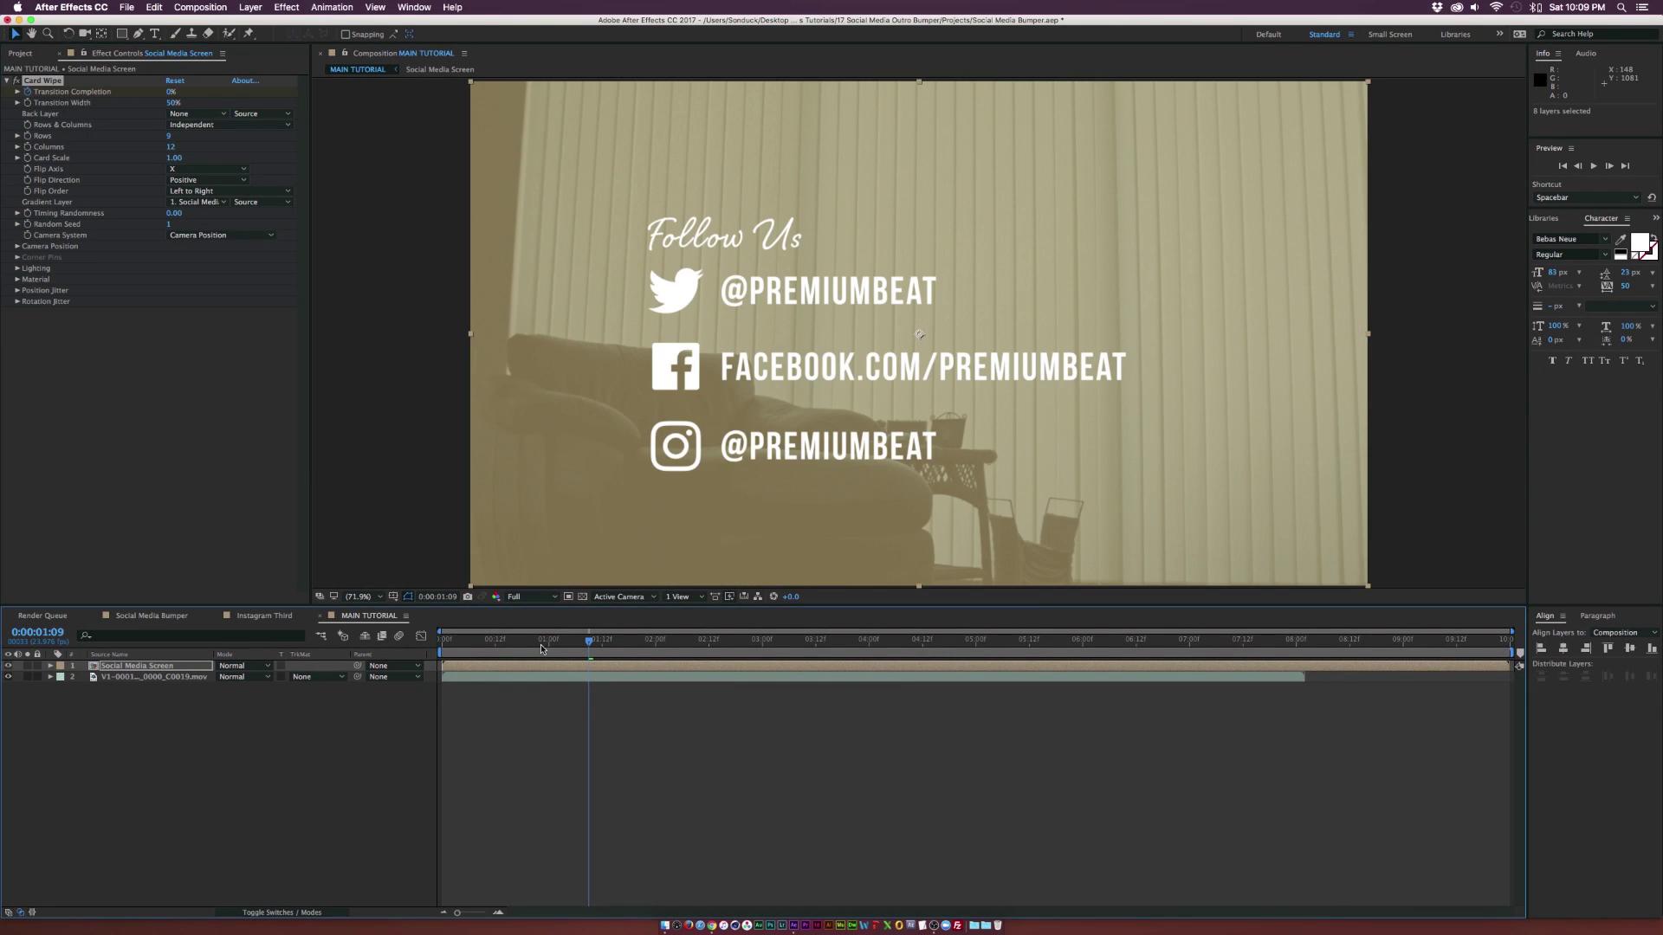
pyautogui.moveTo(546, 651); pyautogui.dragTo(514, 639)
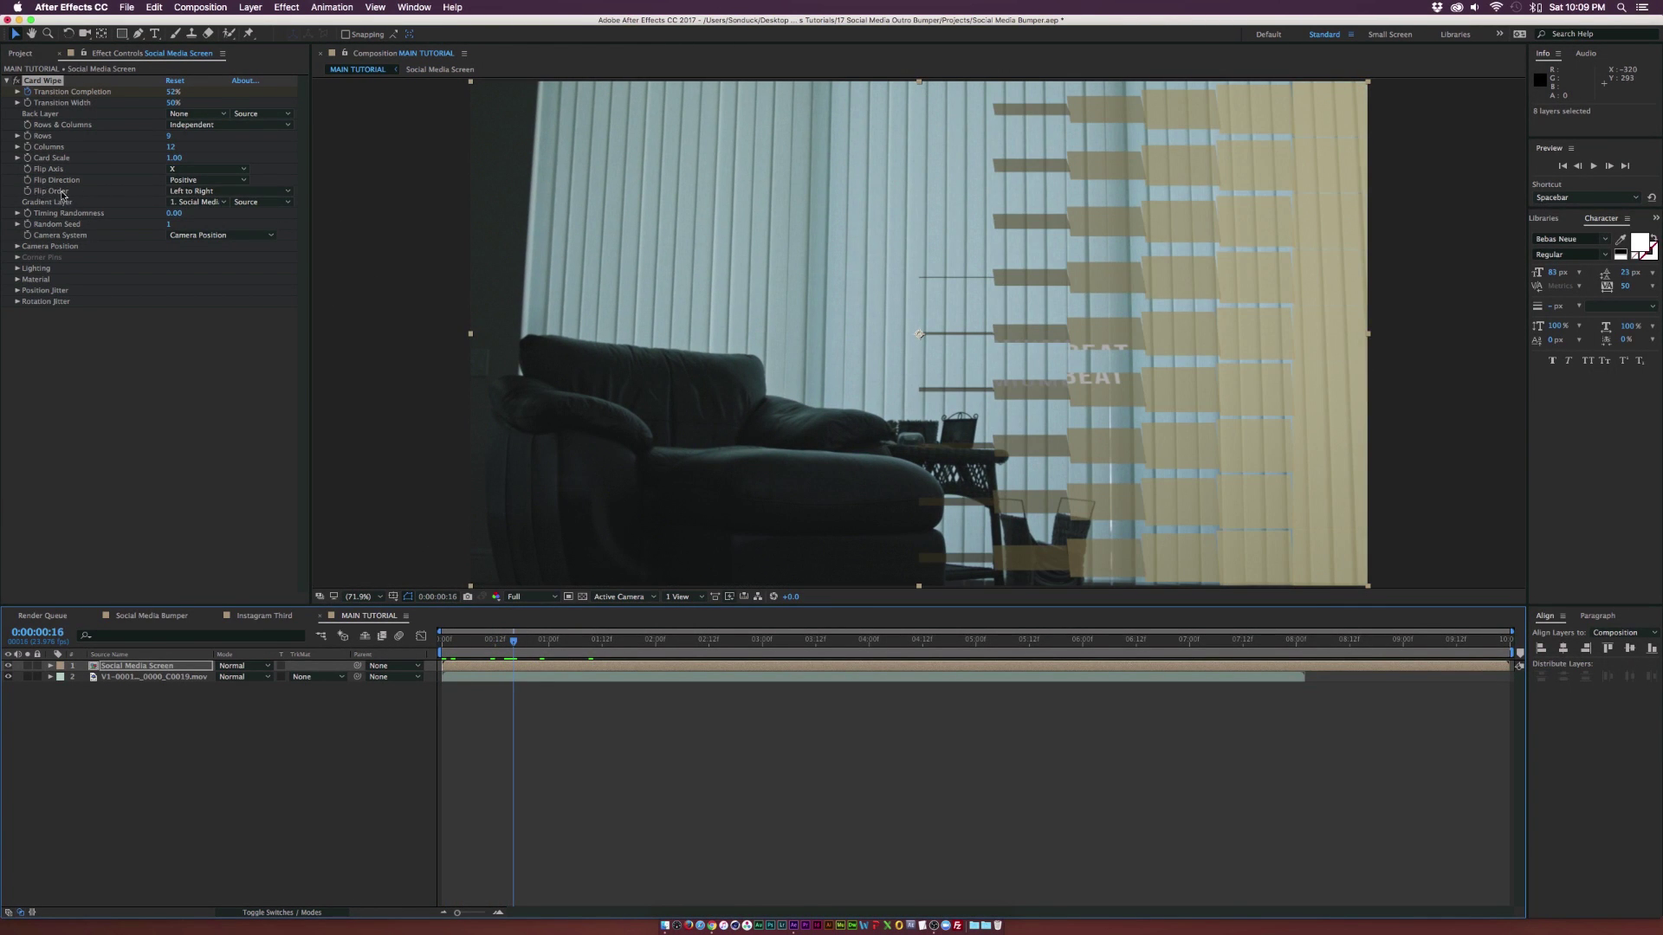
# Set the Card Wipe's Flip Order to Right to Left and preview the transition
pyautogui.click(199, 190)
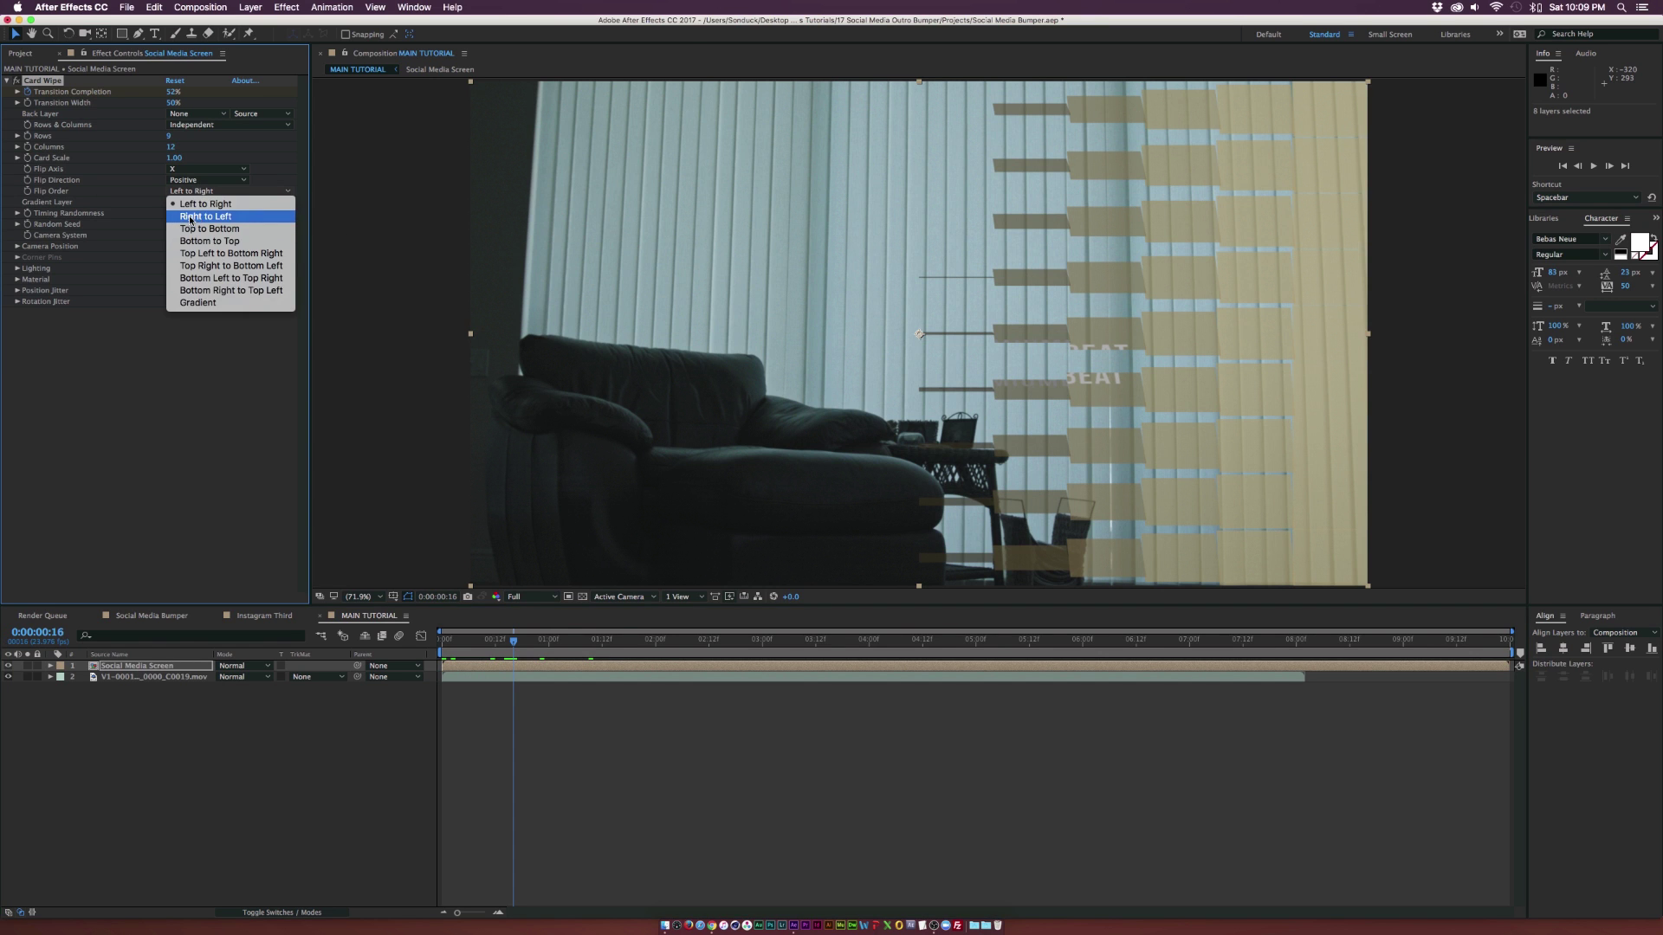
pyautogui.click(191, 216)
pyautogui.press('space')
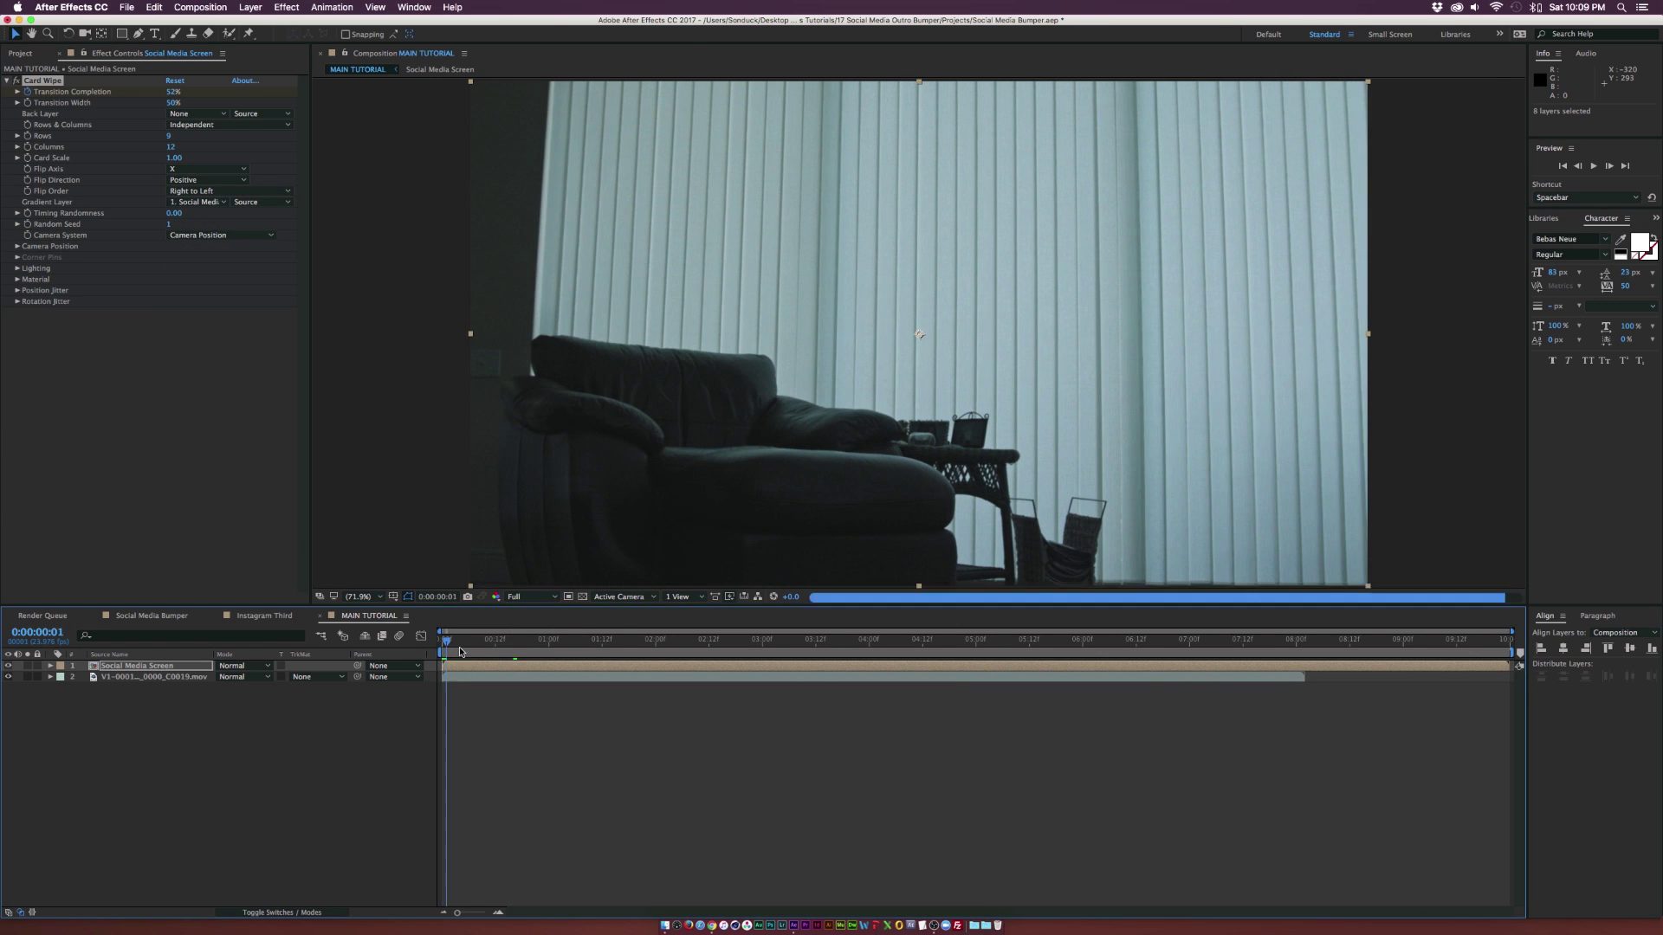
# Split the Social Media Screen layer at 0:00:04:23
pyautogui.moveTo(460, 652); pyautogui.dragTo(974, 648)
pyautogui.click(127, 665)
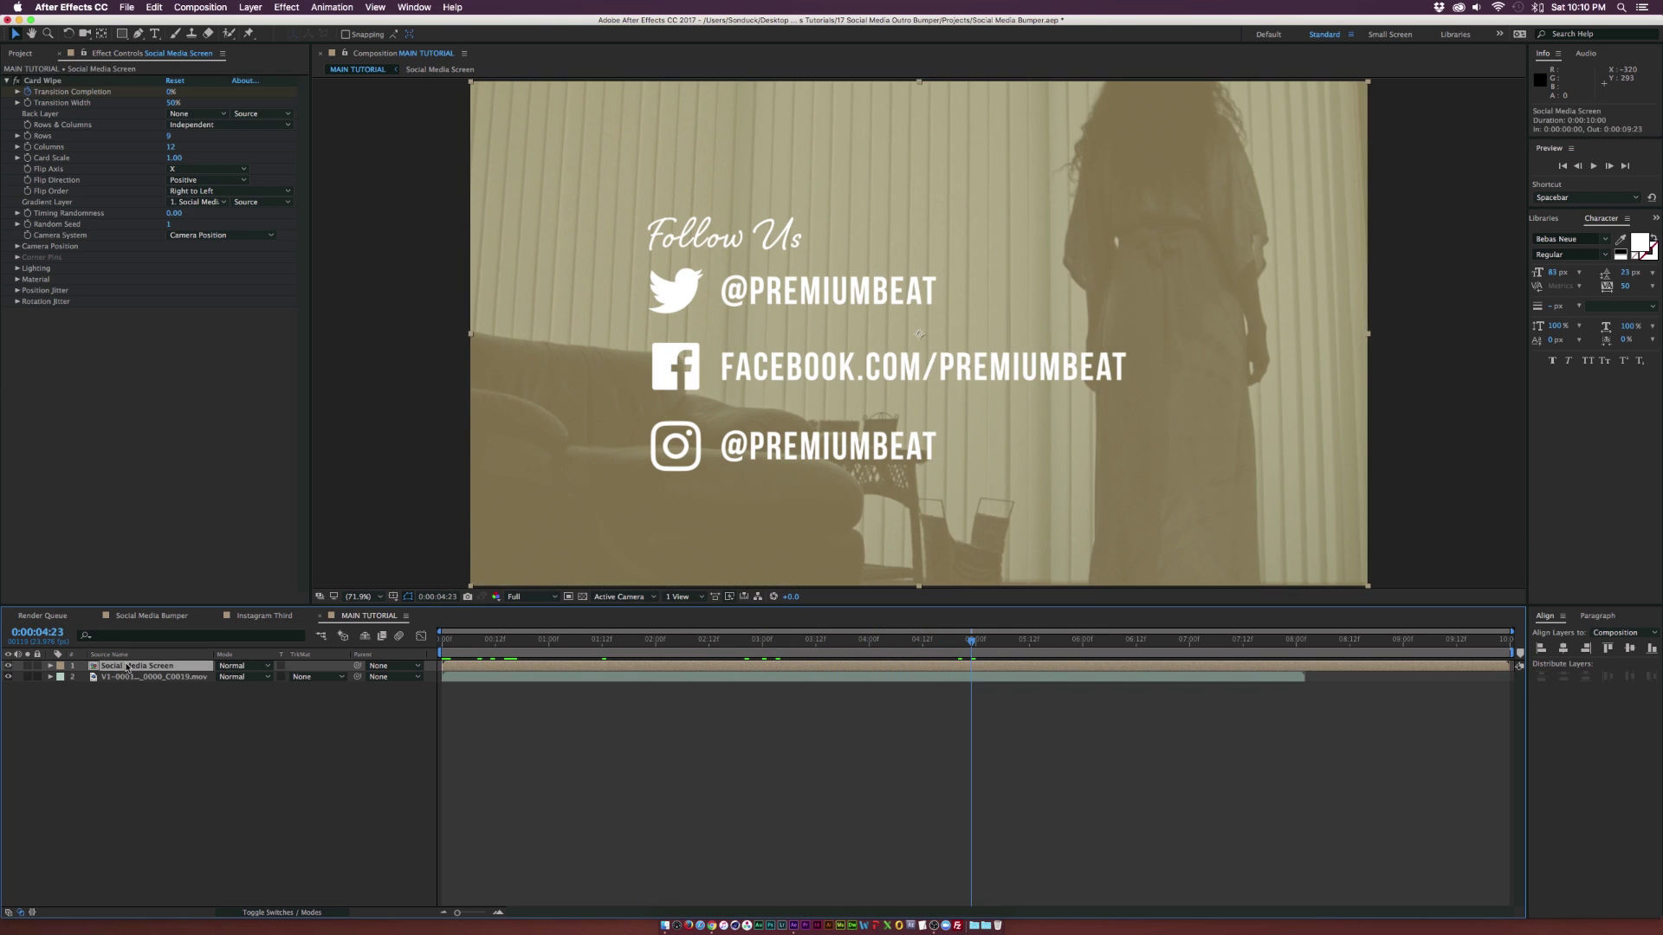
pyautogui.click(169, 5)
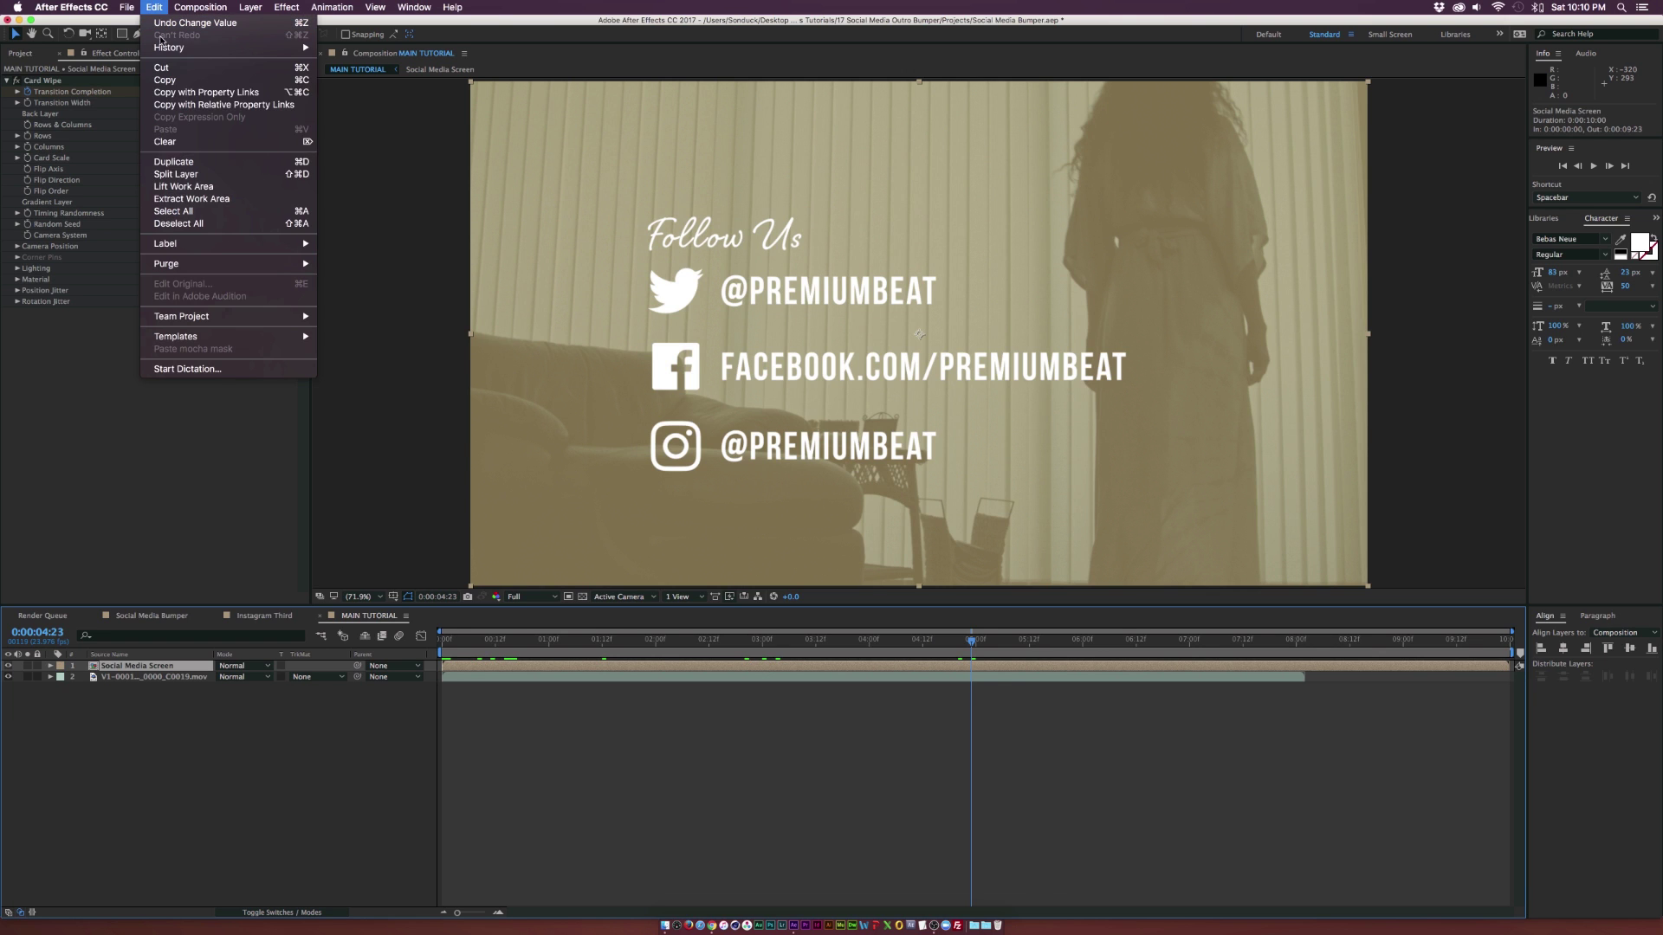
pyautogui.click(175, 171)
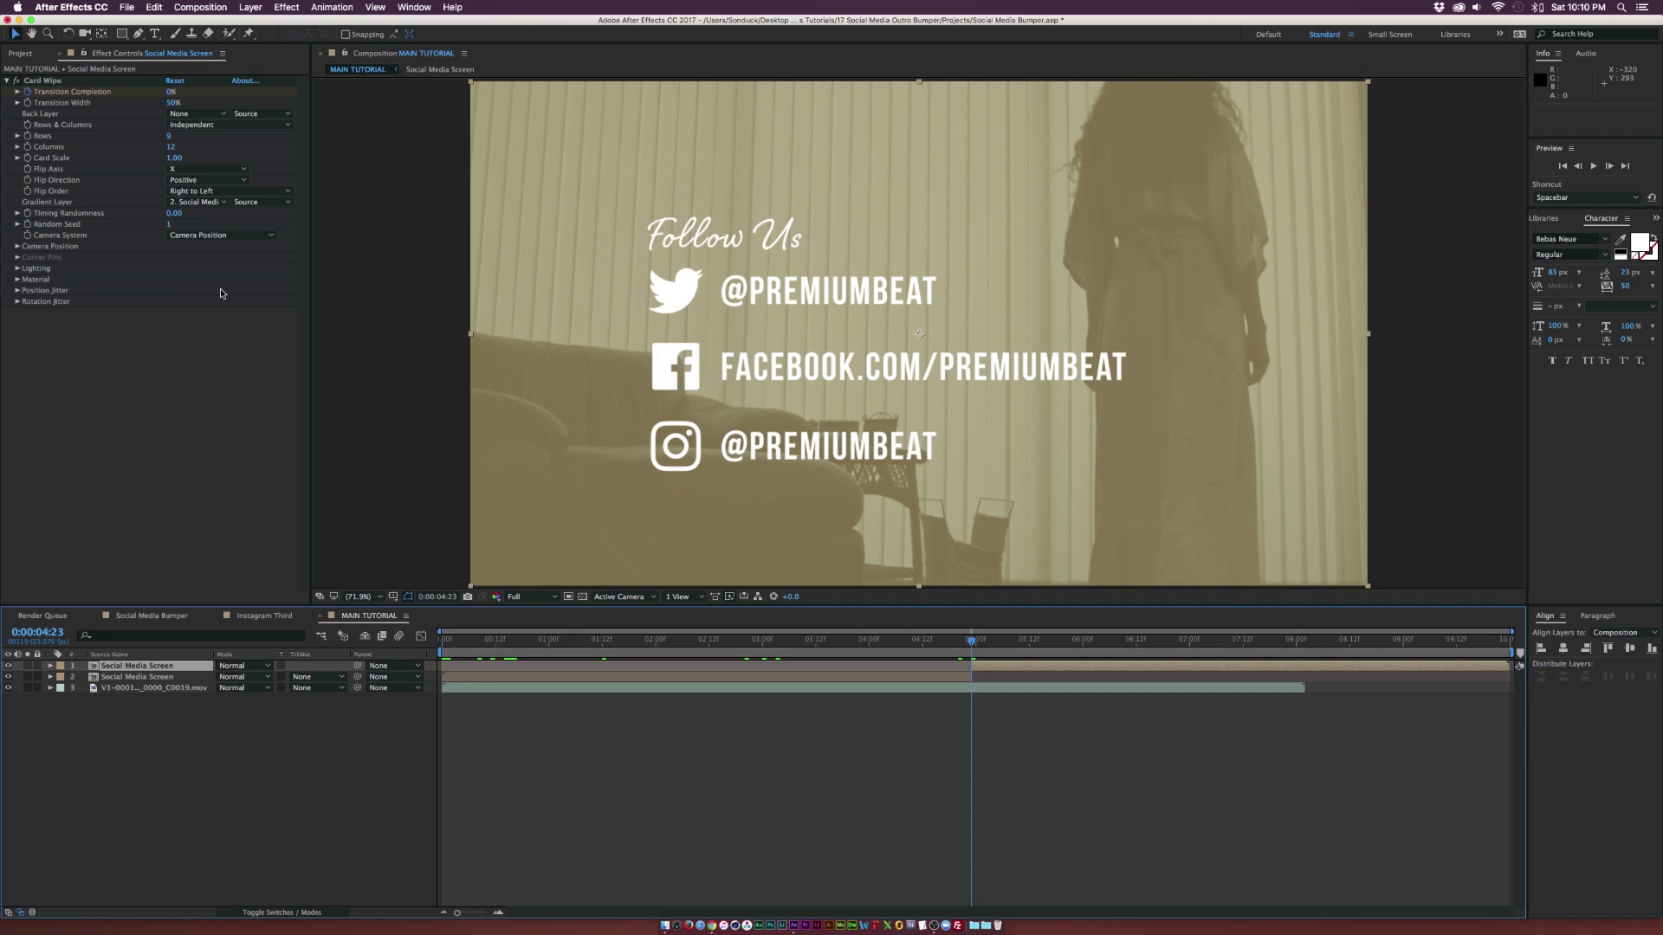
# Keyframe Card Wipe's Transition Completion on the second Social Media Screen segment from 0% at 0:00:04:23 to 100% at 0:00:06:13
pyautogui.click(27, 91)
pyautogui.press('u')
pyautogui.moveTo(971, 641); pyautogui.dragTo(1124, 646)
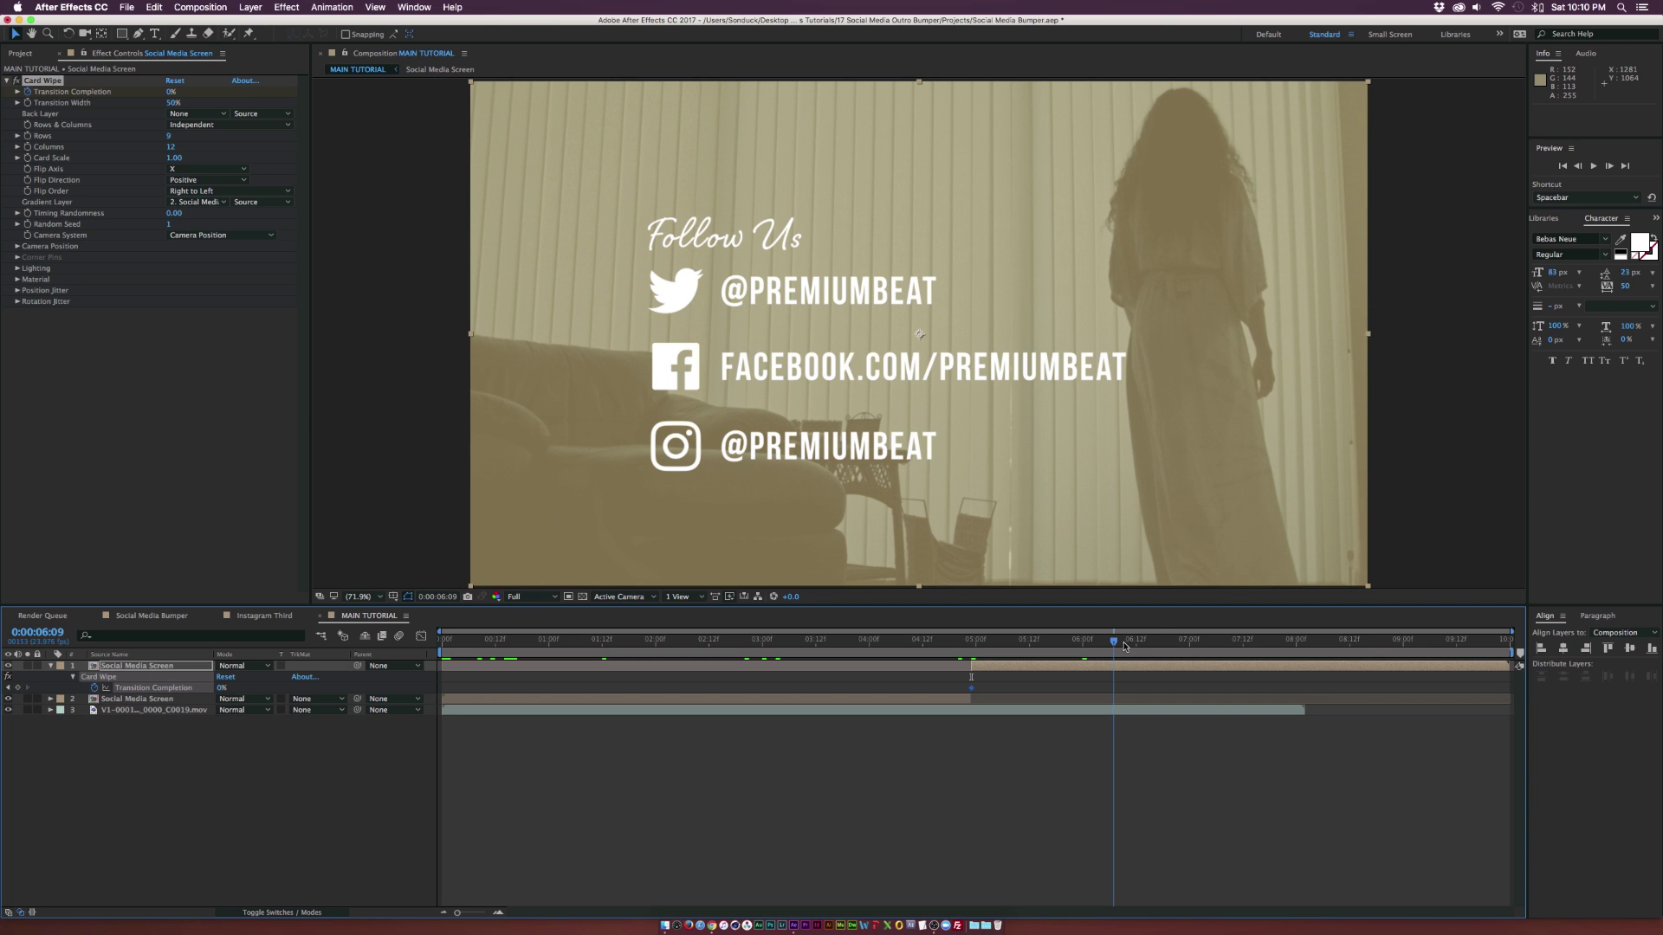
pyautogui.moveTo(1124, 646); pyautogui.dragTo(1140, 646)
pyautogui.click(268, 91)
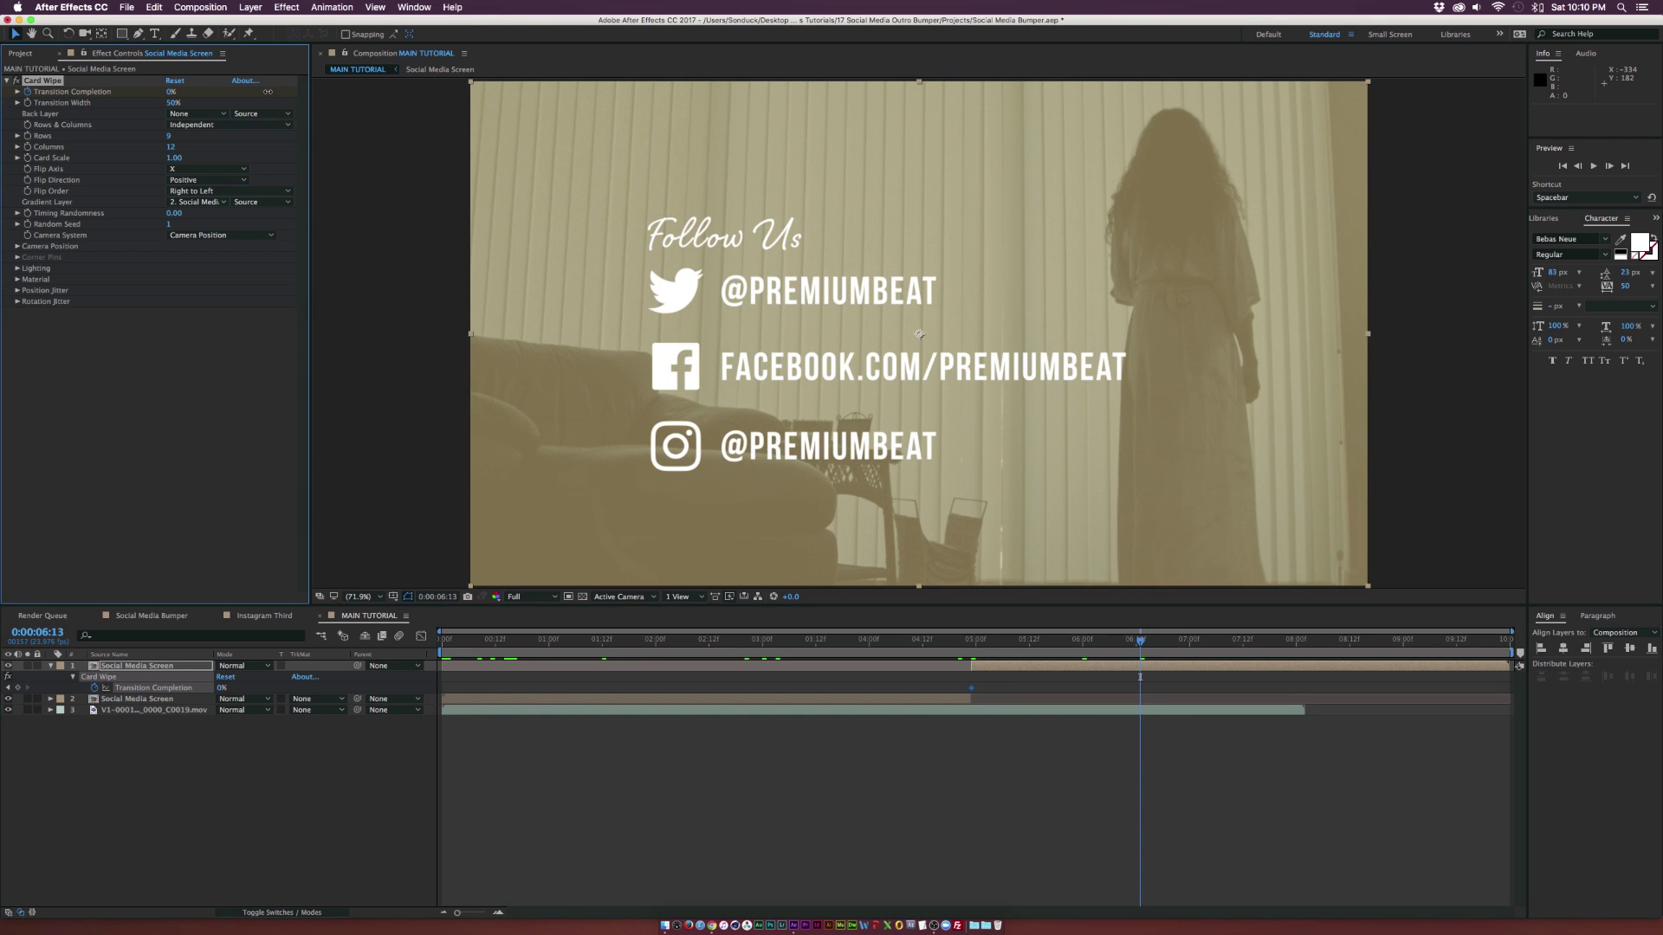
pyautogui.moveTo(267, 92); pyautogui.dragTo(312, 92)
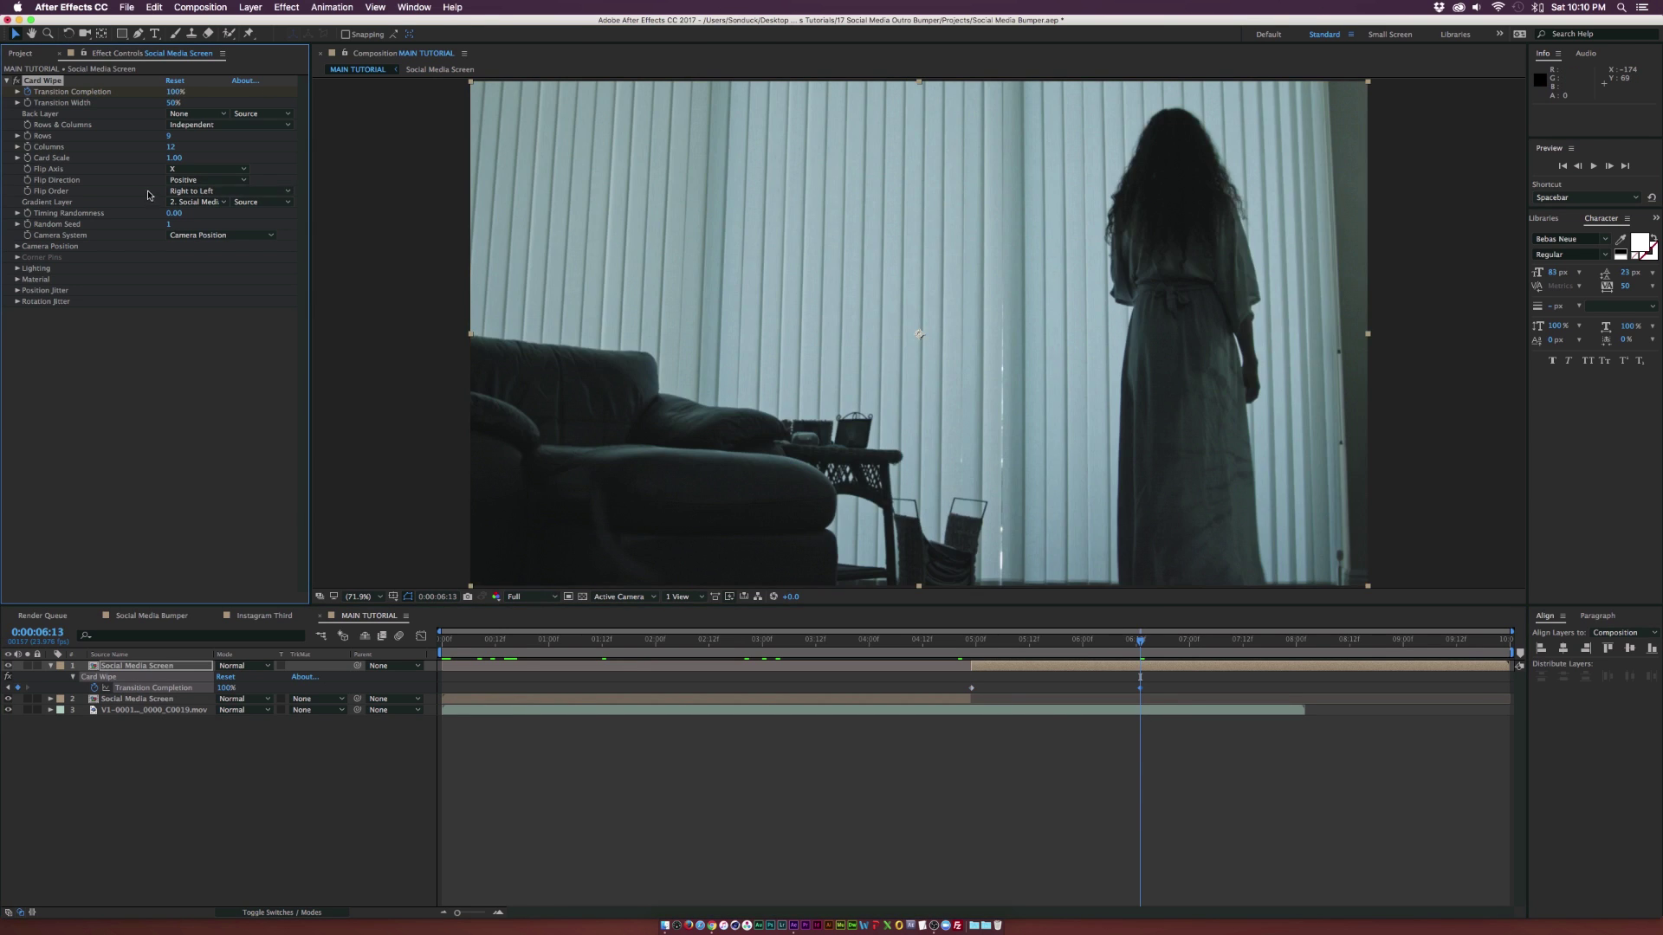
# Check the Flip Order of the second segment's Card Wipe and scrub the timeline around the split to review the transition
pyautogui.click(192, 190)
pyautogui.click(192, 204)
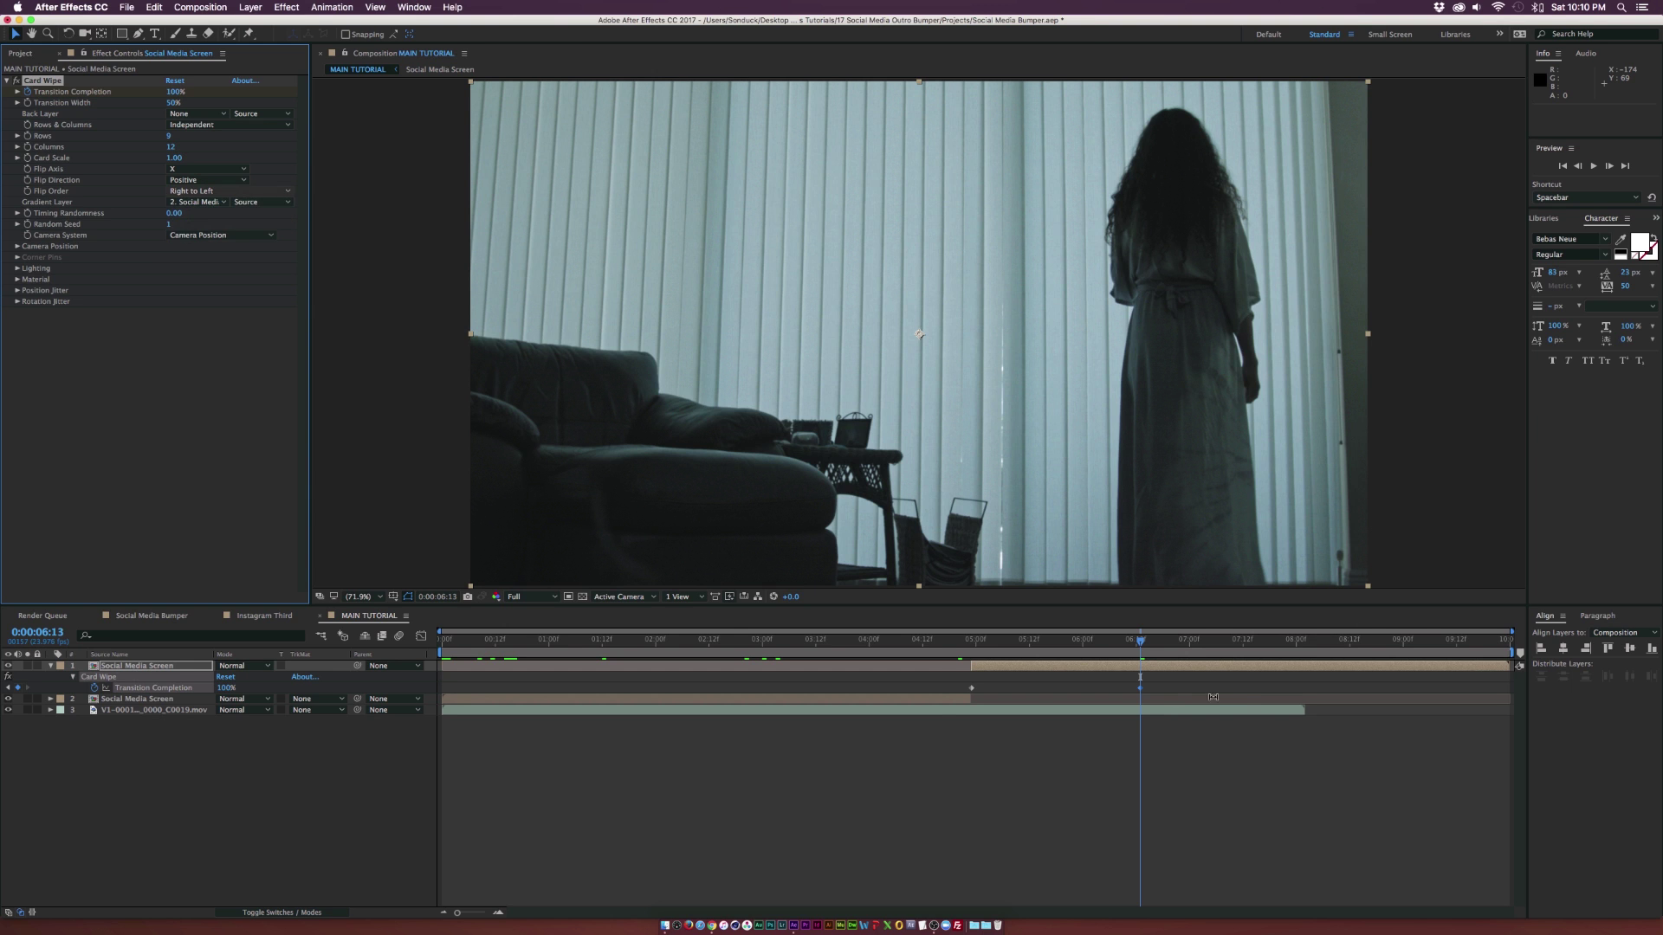
pyautogui.click(932, 643)
pyautogui.moveTo(931, 645); pyautogui.dragTo(864, 643)
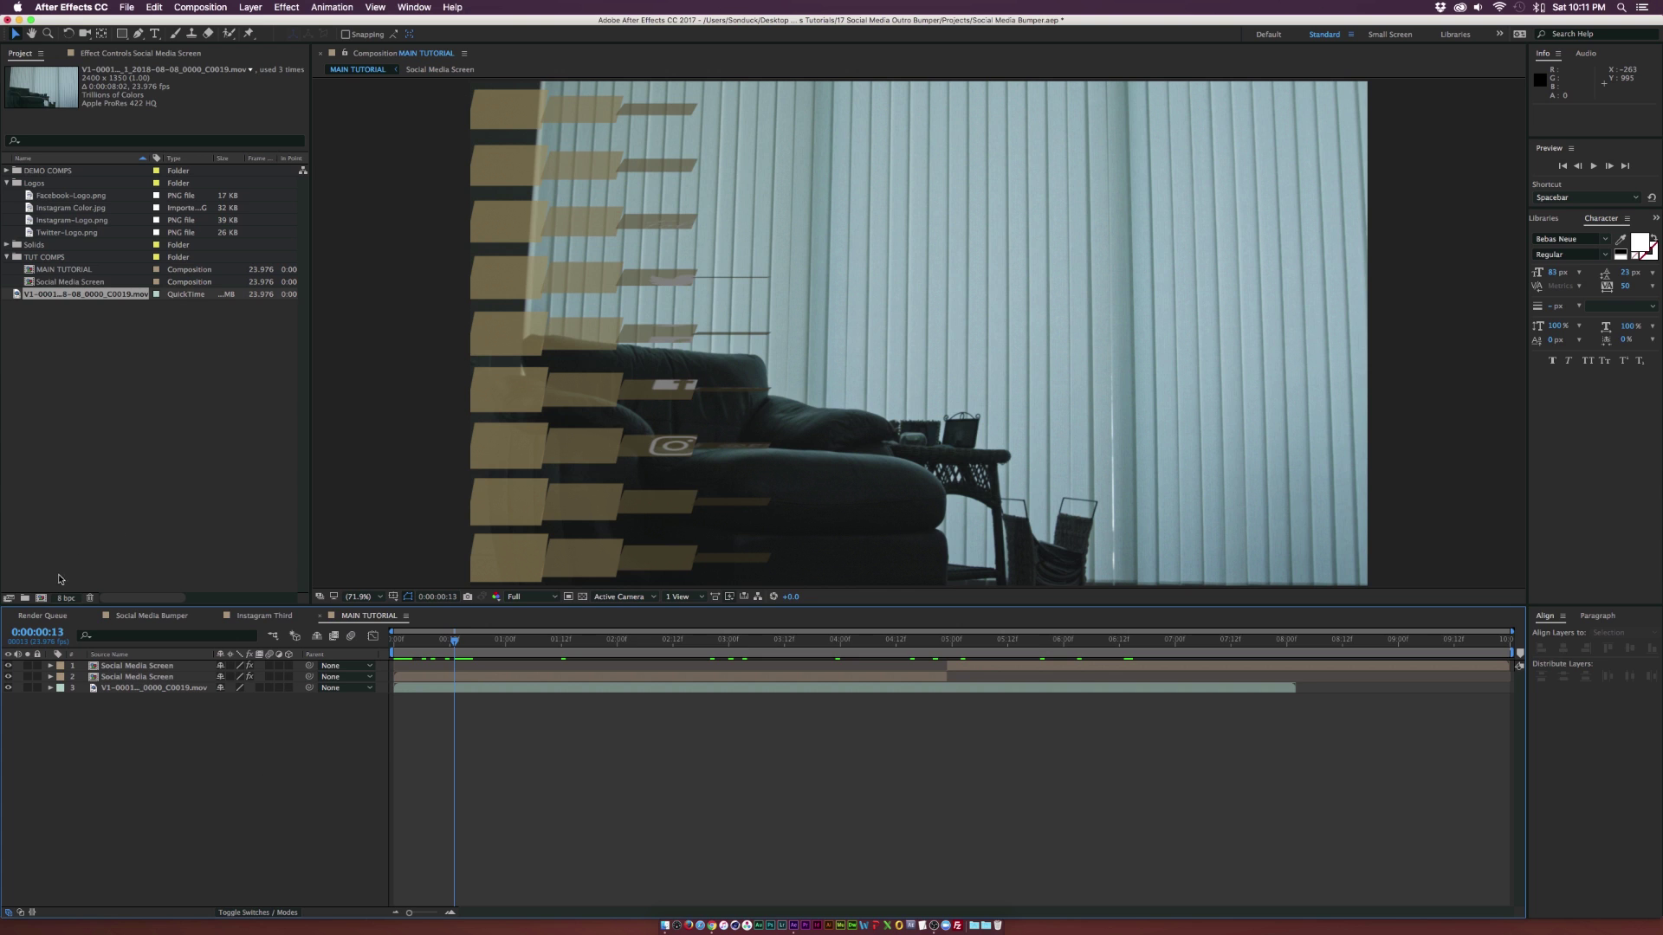
# Create a new composition named "THIRD TUT" and place the V1-0001 footage clip in it
pyautogui.click(40, 599)
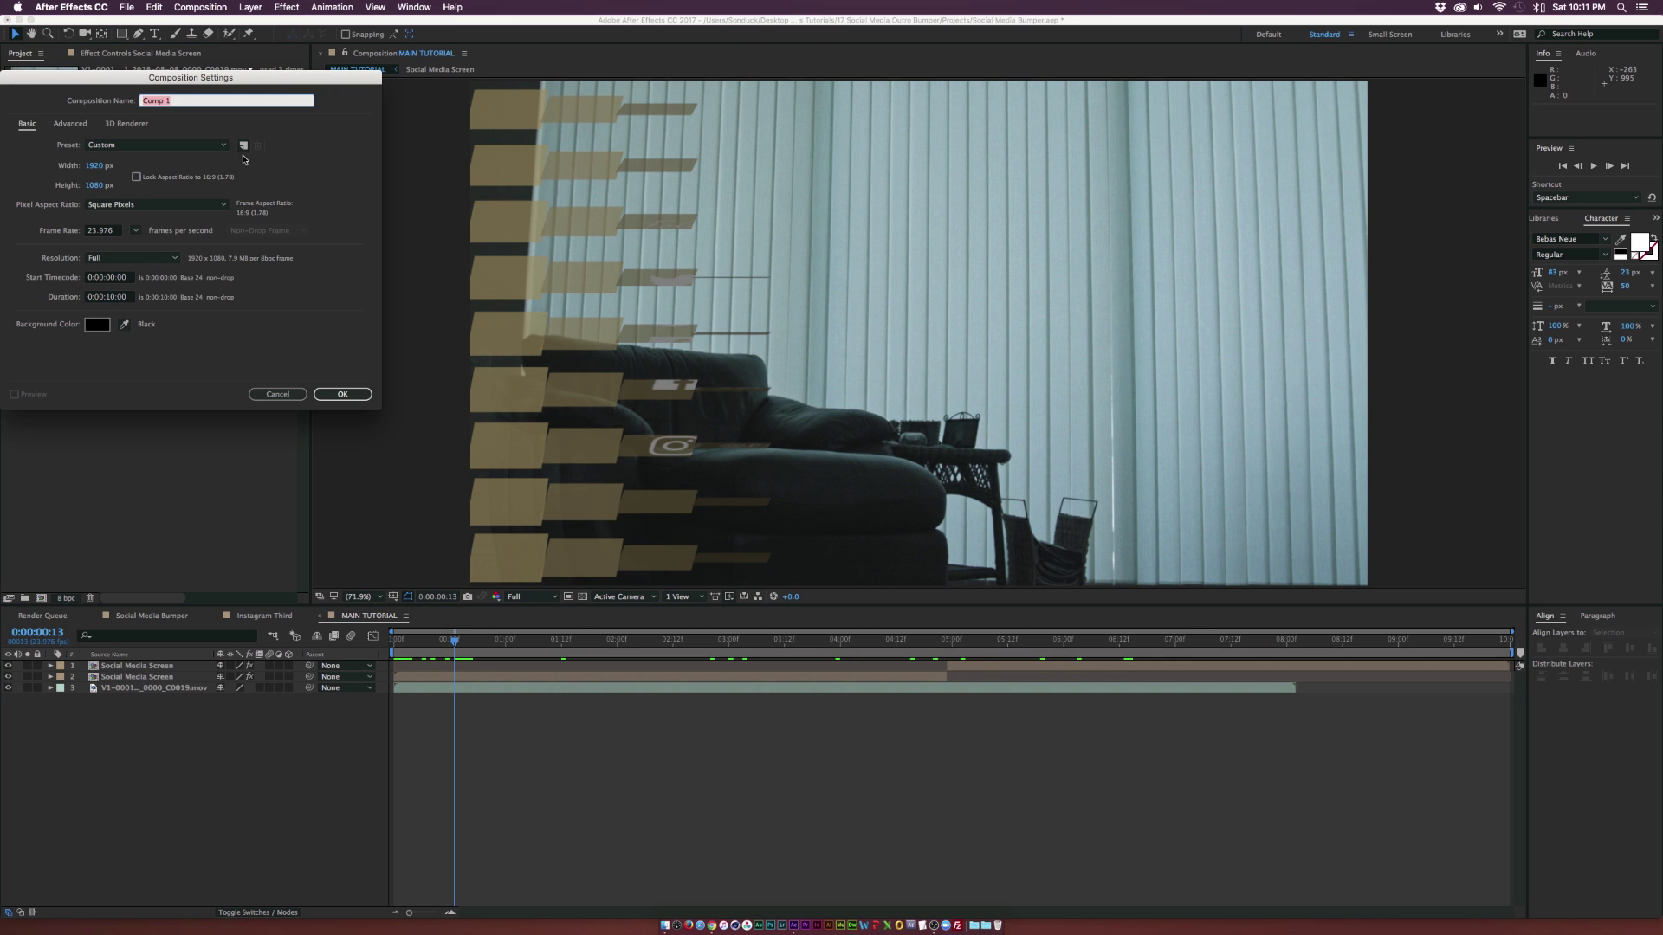
pyautogui.write('THIRD TUT')
pyautogui.click(323, 396)
pyautogui.moveTo(97, 307); pyautogui.dragTo(140, 699)
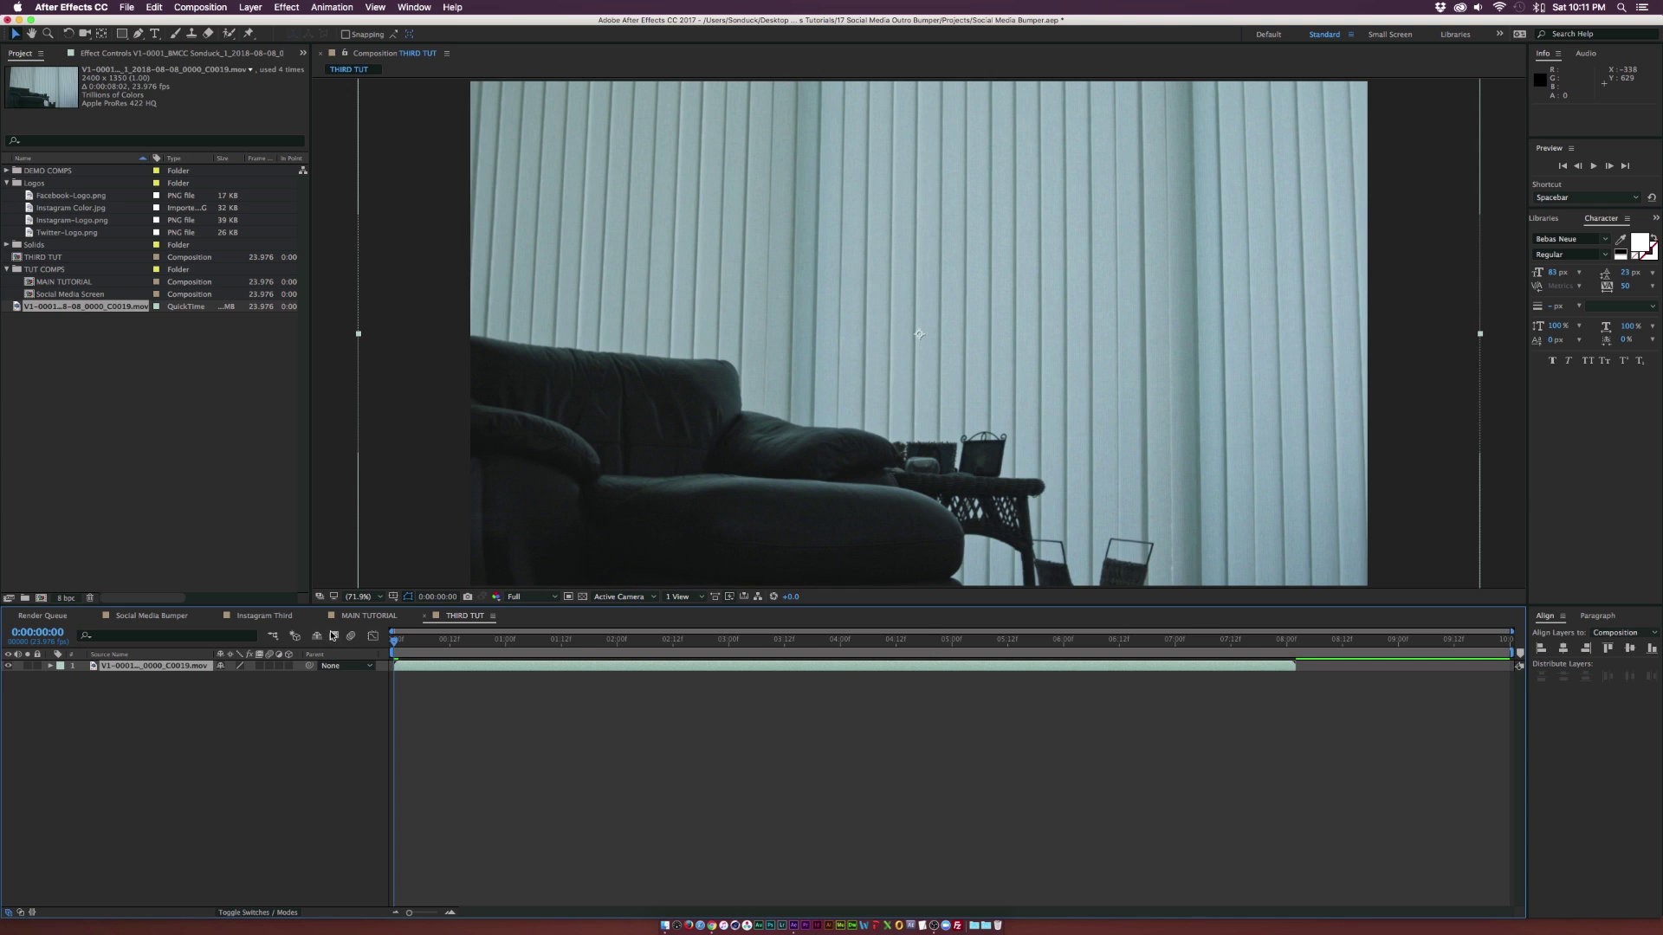
# With no layer selected, draw a thin rectangle shape spanning the full frame width across the lower part of the footage
pyautogui.press('super+shift+a')
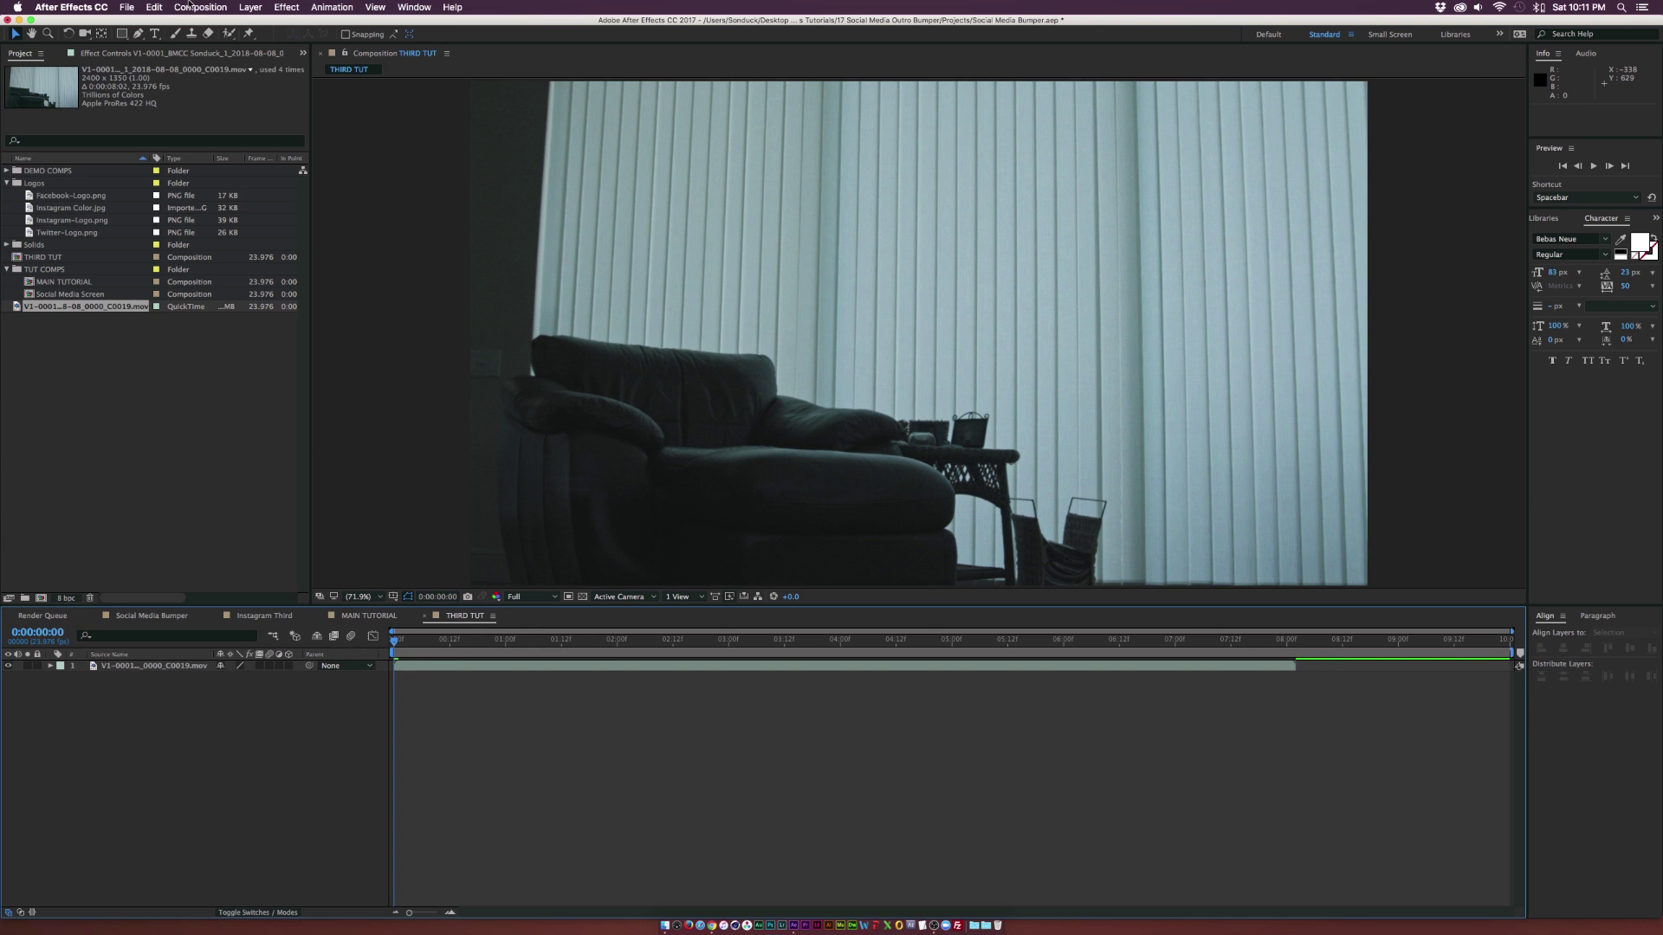
pyautogui.click(123, 33)
pyautogui.click(539, 501)
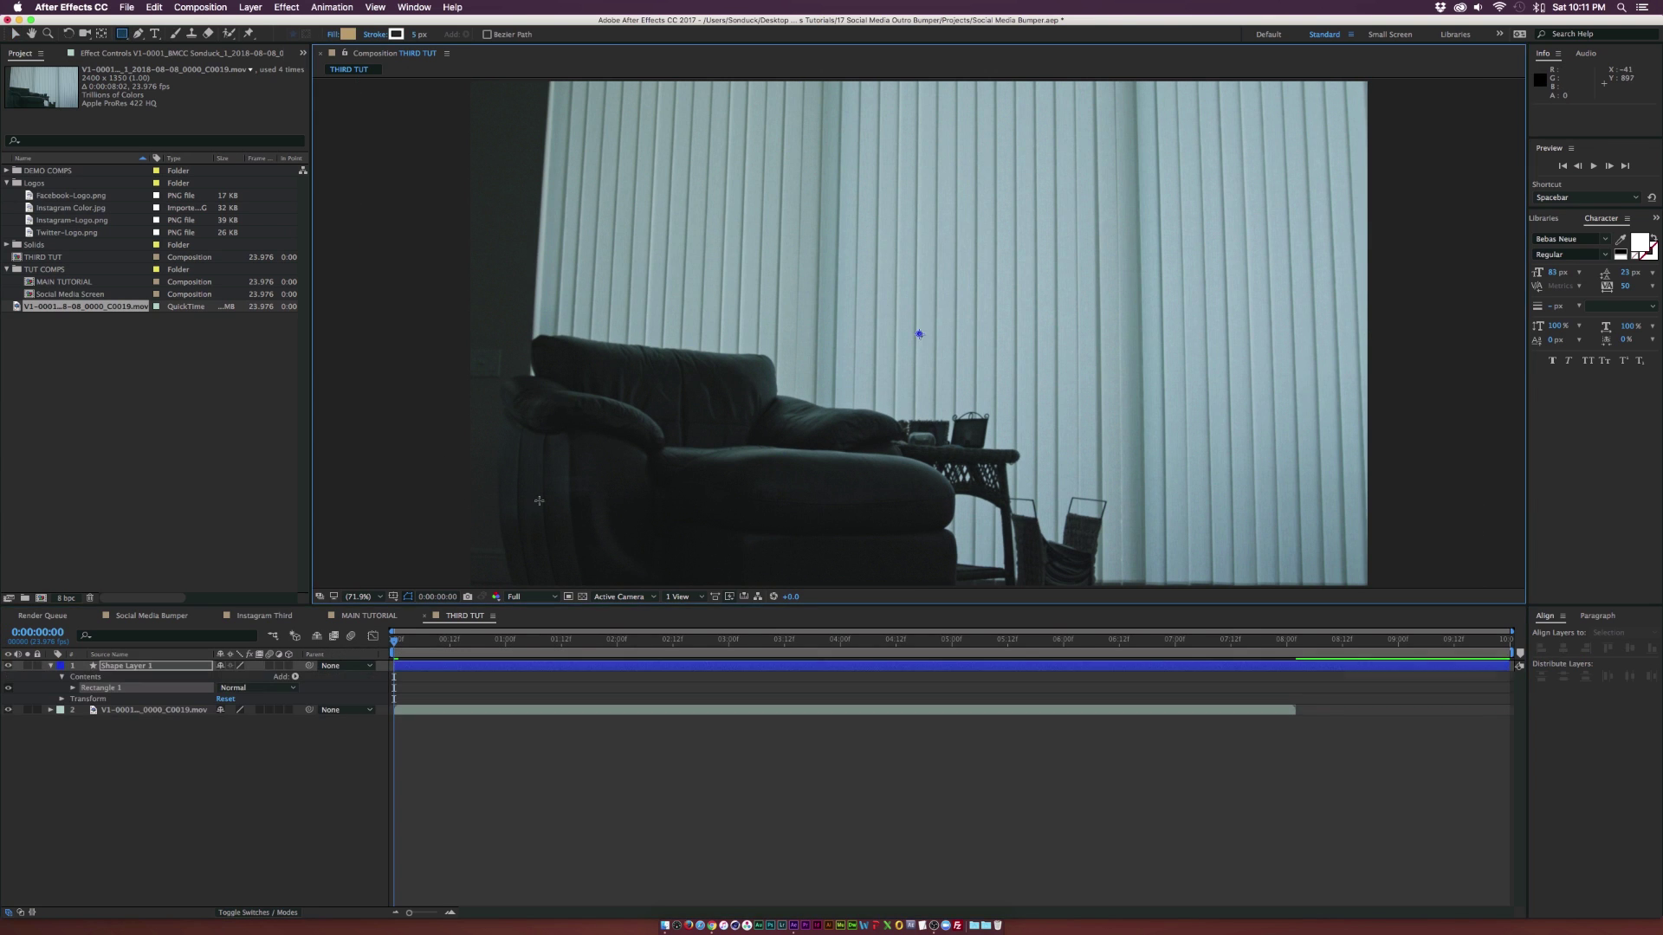
pyautogui.moveTo(539, 501)
pyautogui.mouseDown()
pyautogui.moveTo(1263, 511)
pyautogui.moveTo(1390, 538)
pyautogui.moveTo(1412, 560)
pyautogui.mouseUp()
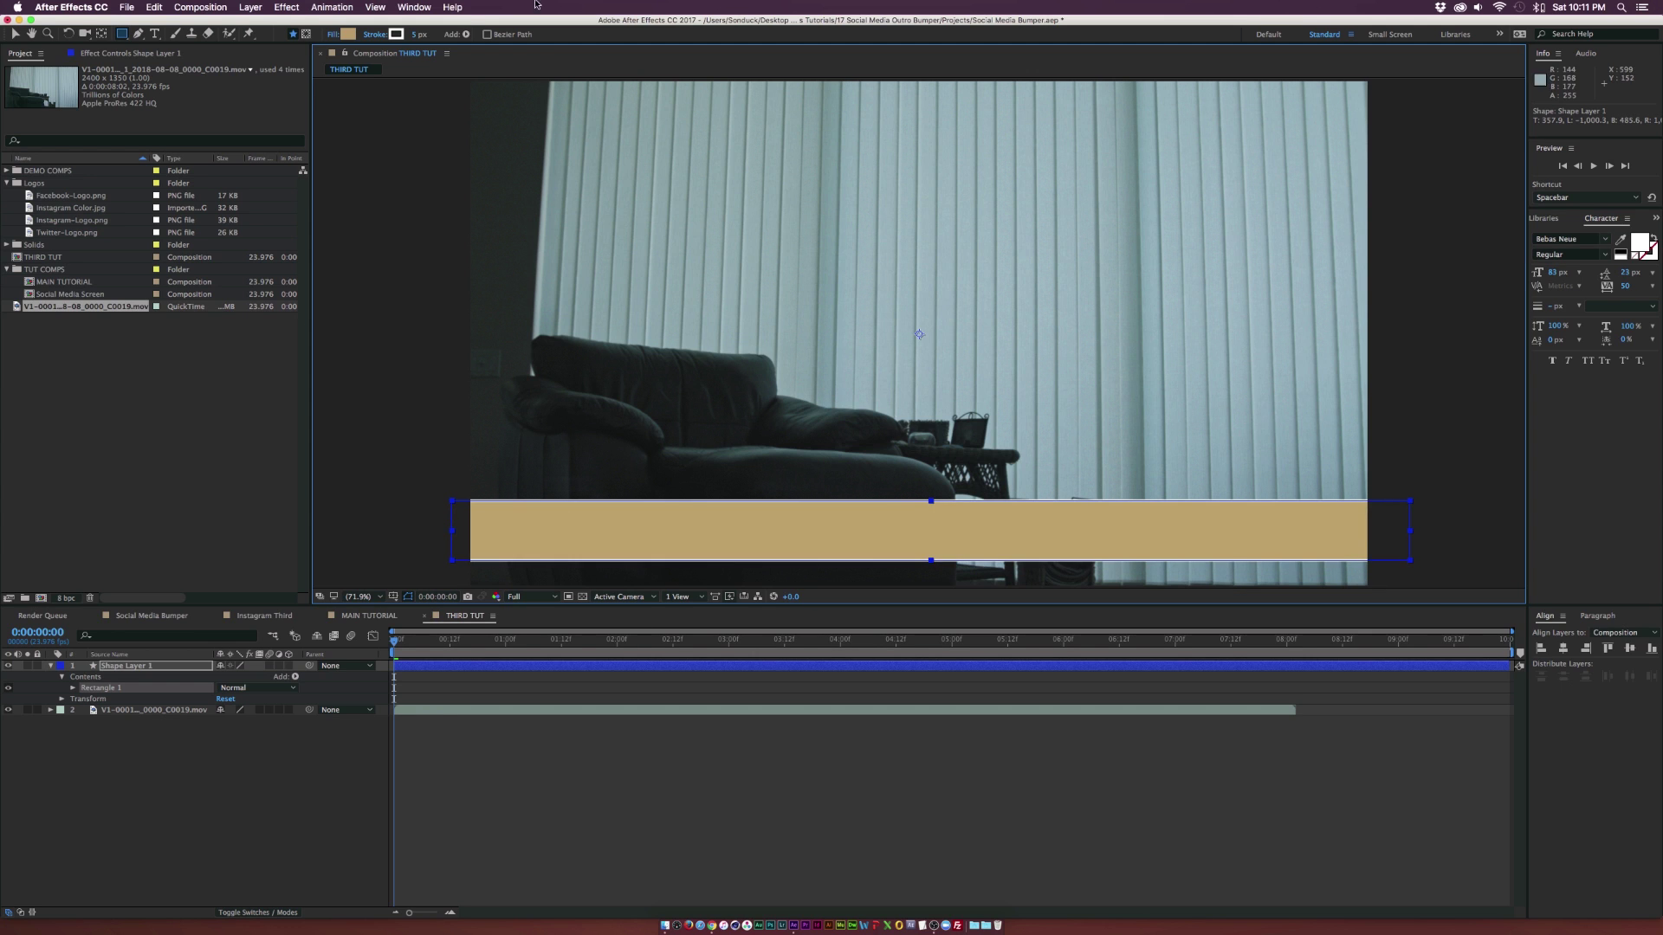
# Set the rectangle bar's stroke to None
pyautogui.click(371, 36)
pyautogui.click(17, 101)
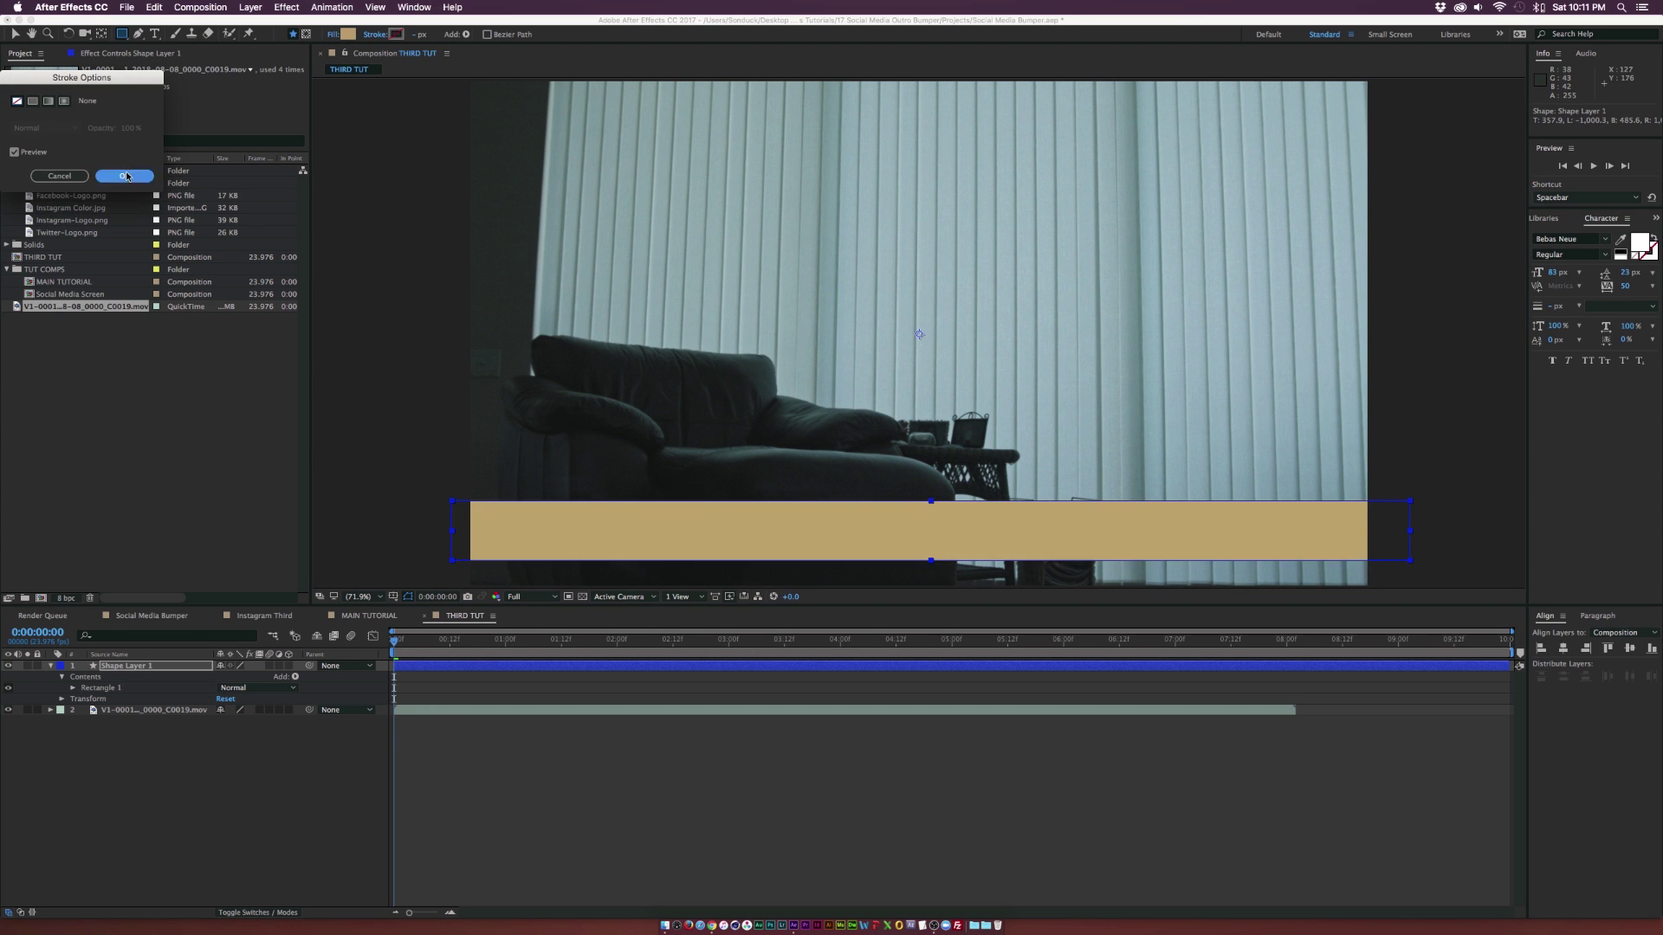
pyautogui.click(125, 175)
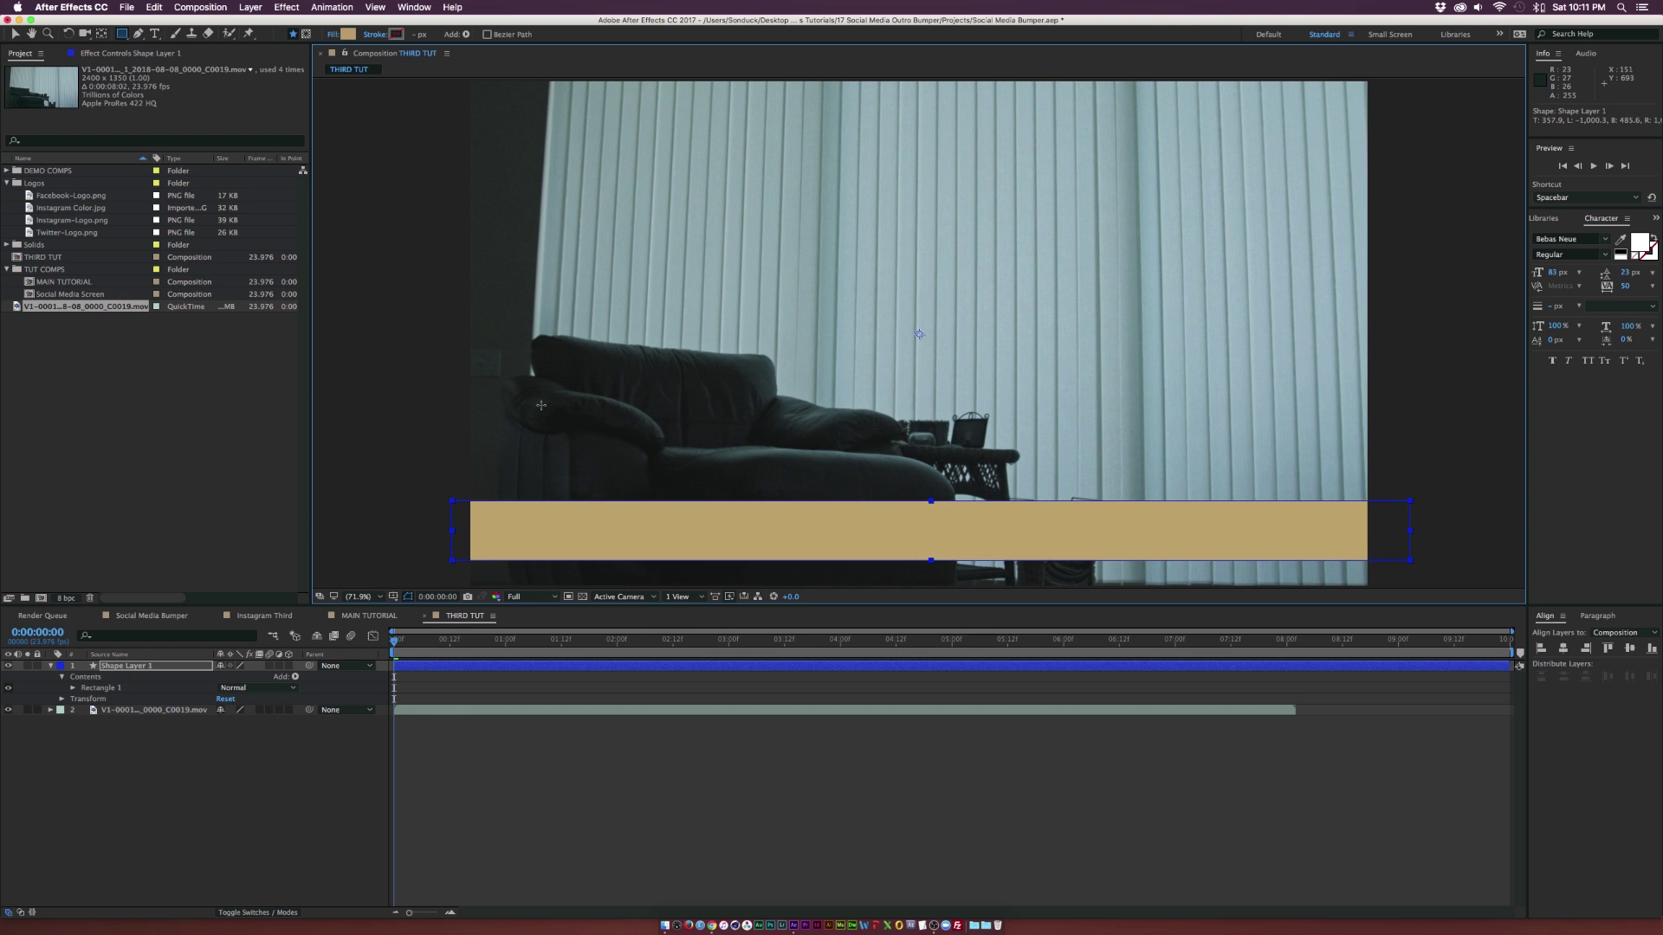
# Make the rectangle bar slightly taller and move it up a little in the frame
pyautogui.scroll(-2, 783, 329)
pyautogui.press('v')
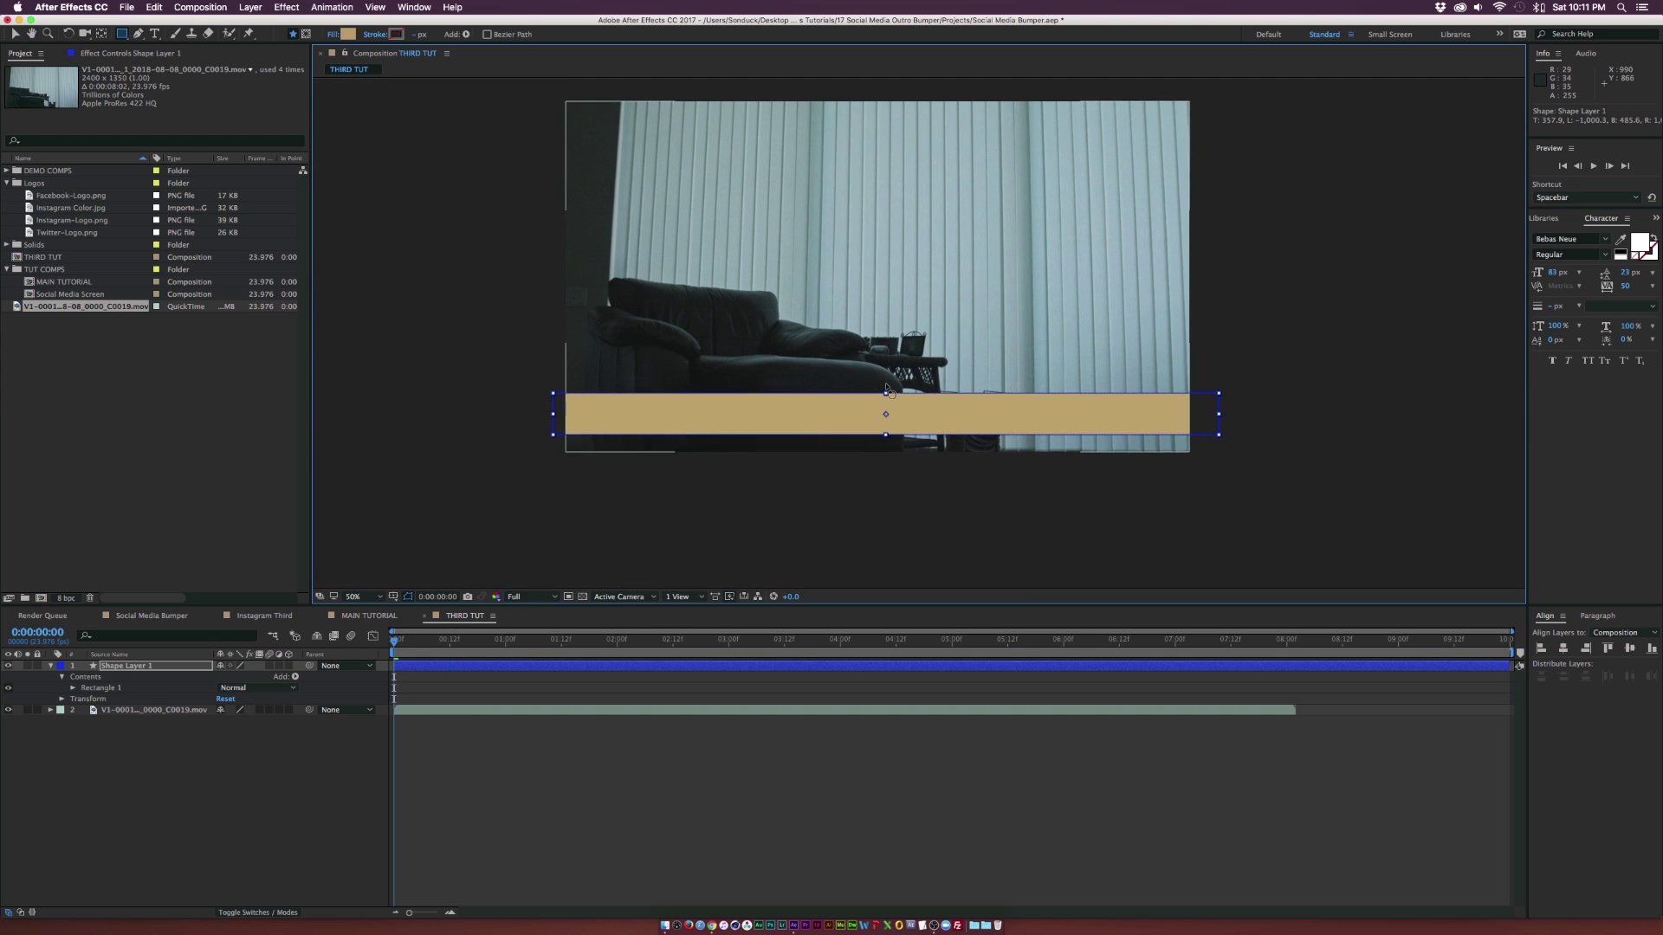
pyautogui.moveTo(886, 396); pyautogui.dragTo(886, 391)
pyautogui.moveTo(987, 408); pyautogui.dragTo(985, 395)
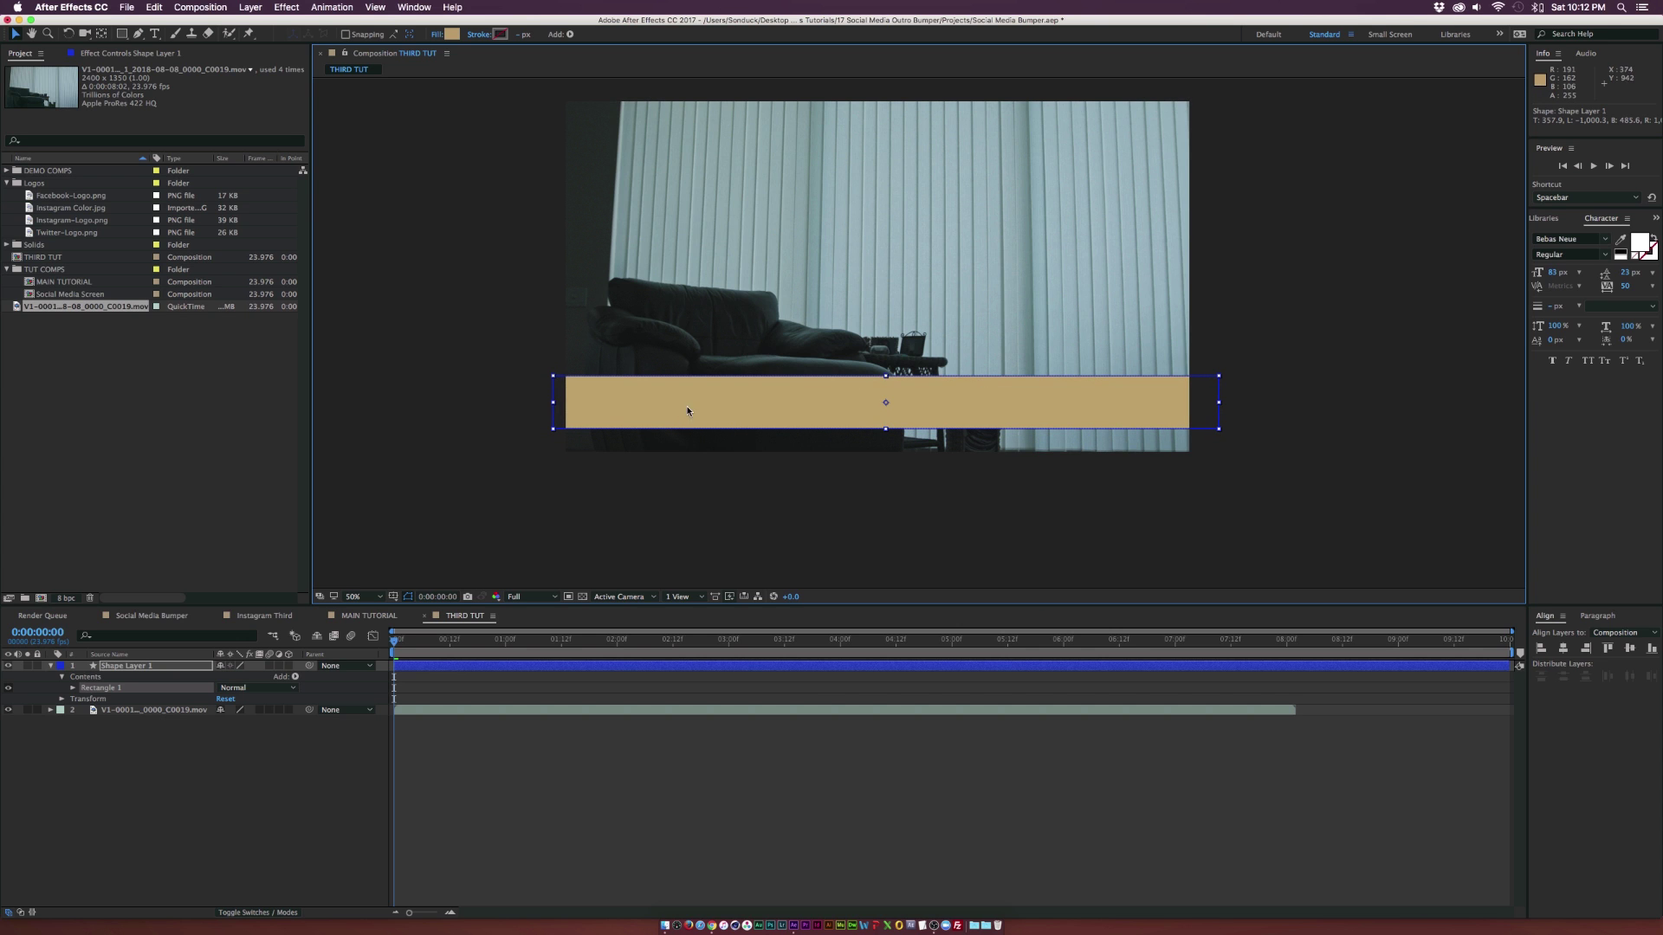
# Give the bar a Solid Color stroke in white, FFFFFF
pyautogui.click(481, 34)
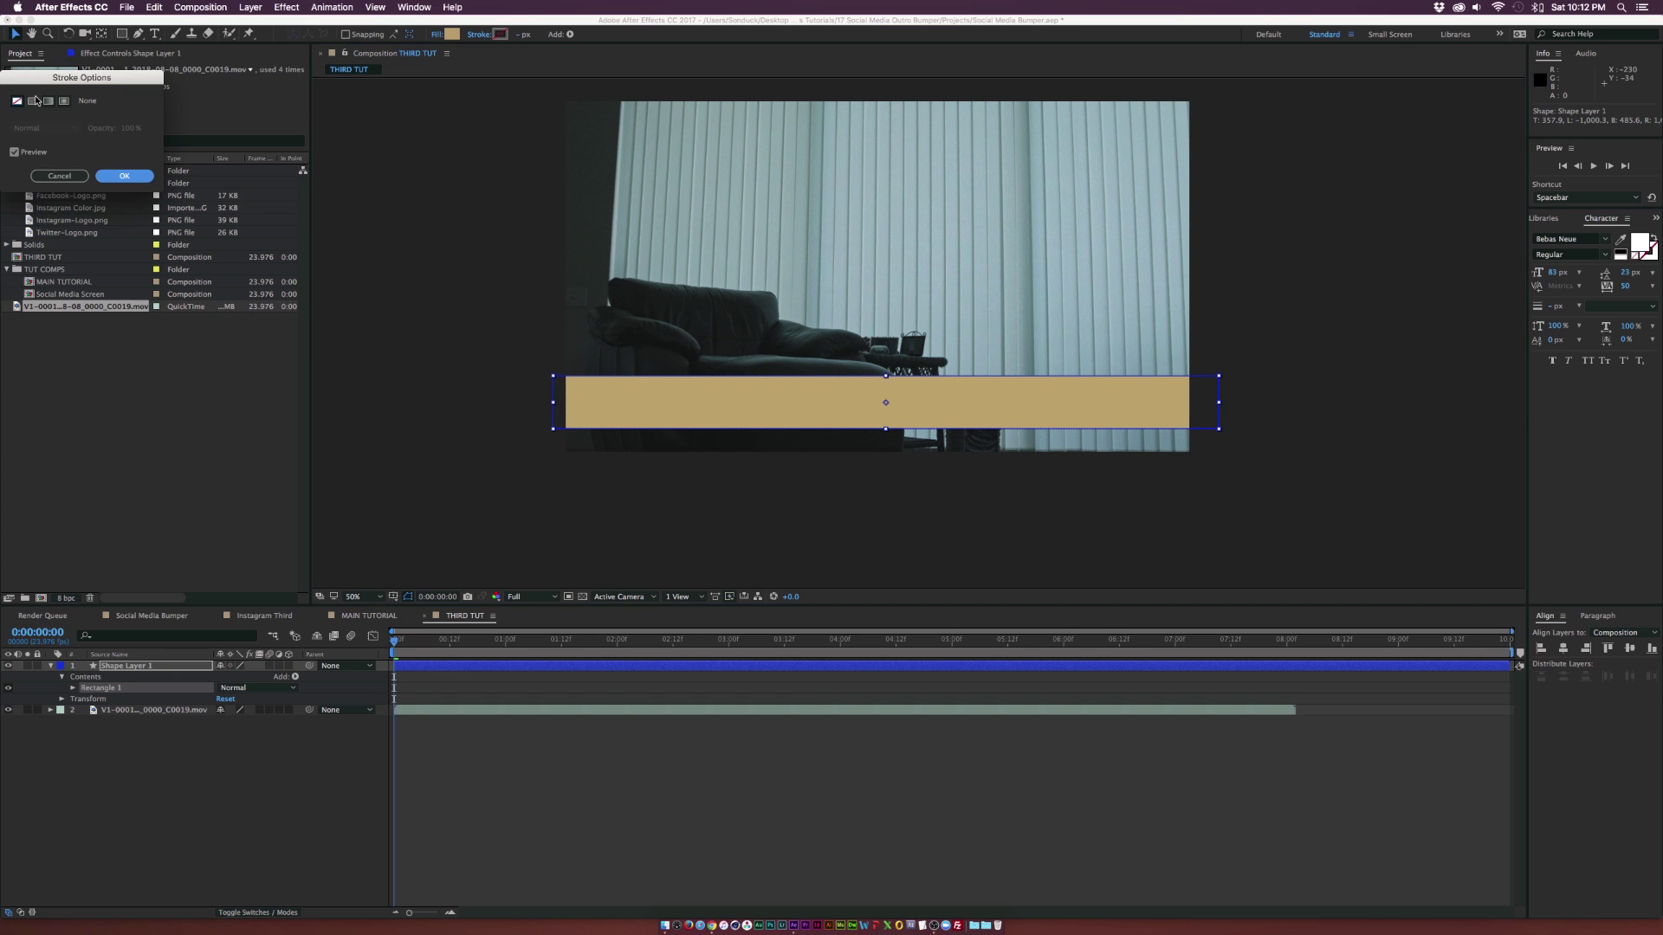
pyautogui.click(37, 102)
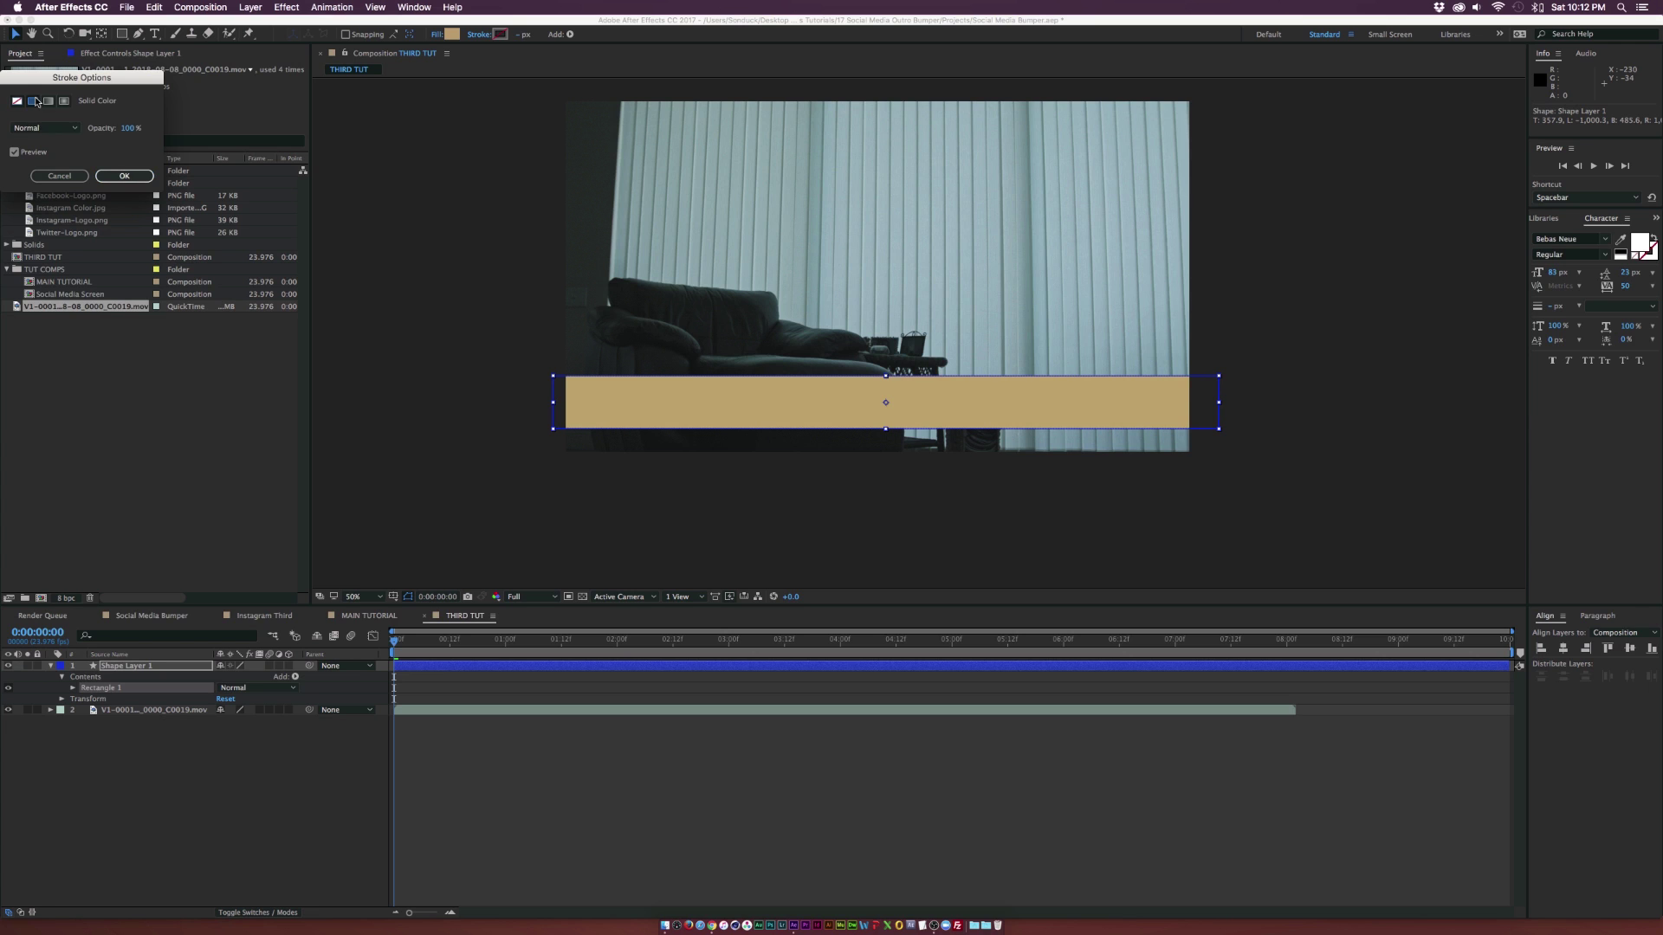
pyautogui.click(124, 176)
pyautogui.click(500, 35)
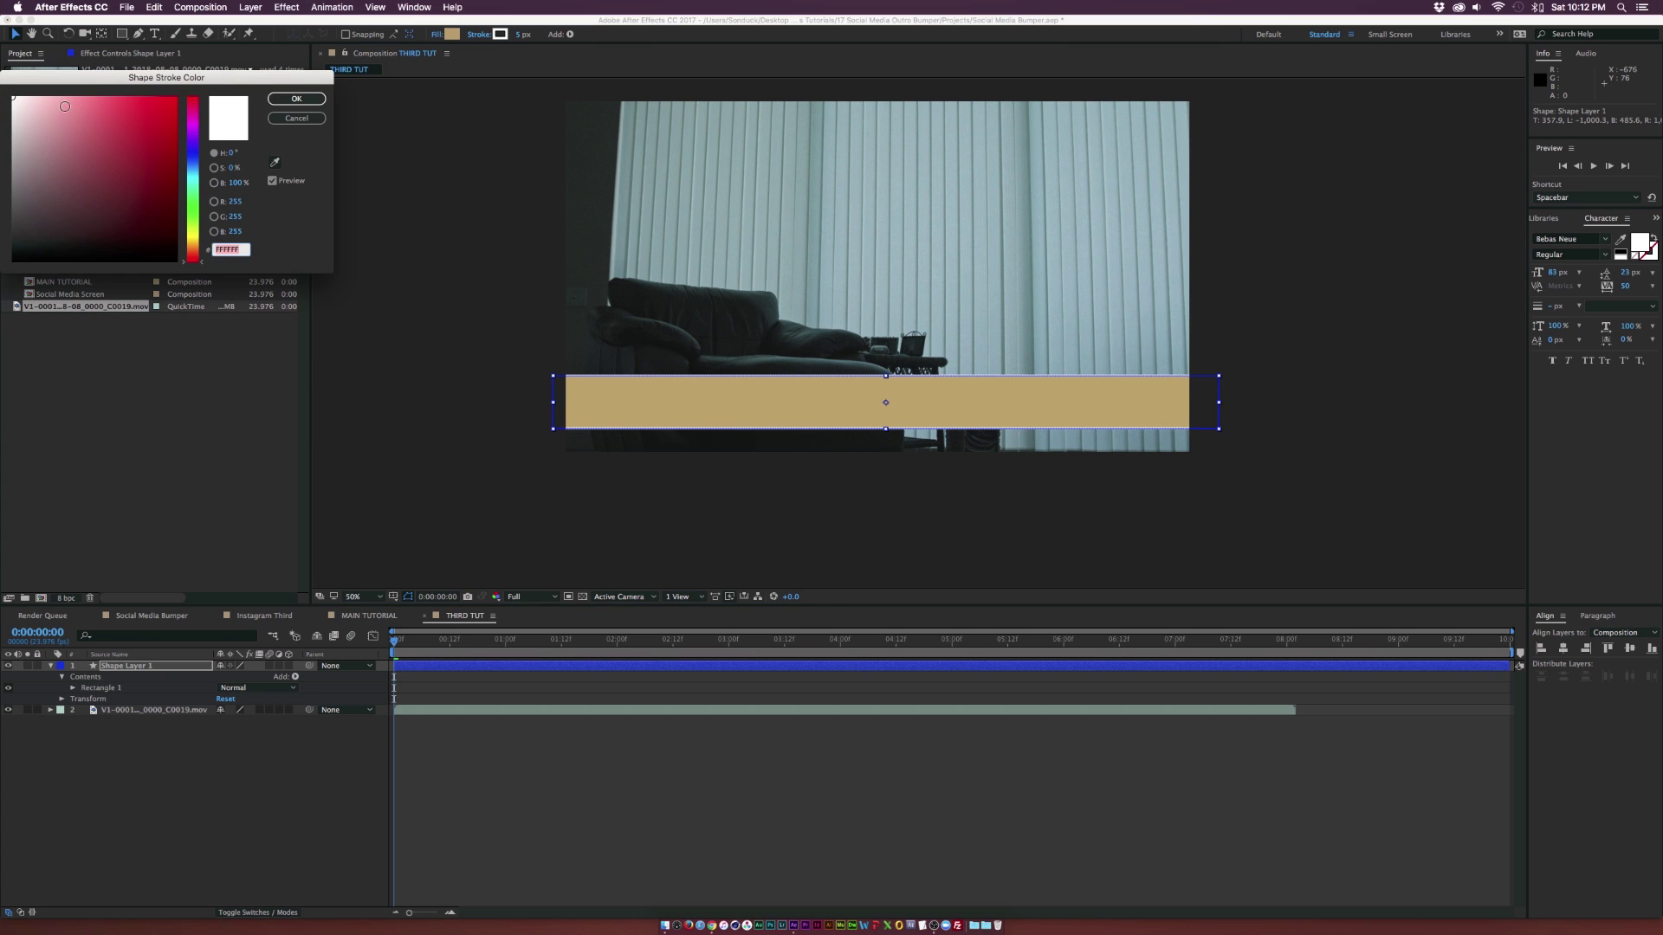
pyautogui.click(297, 101)
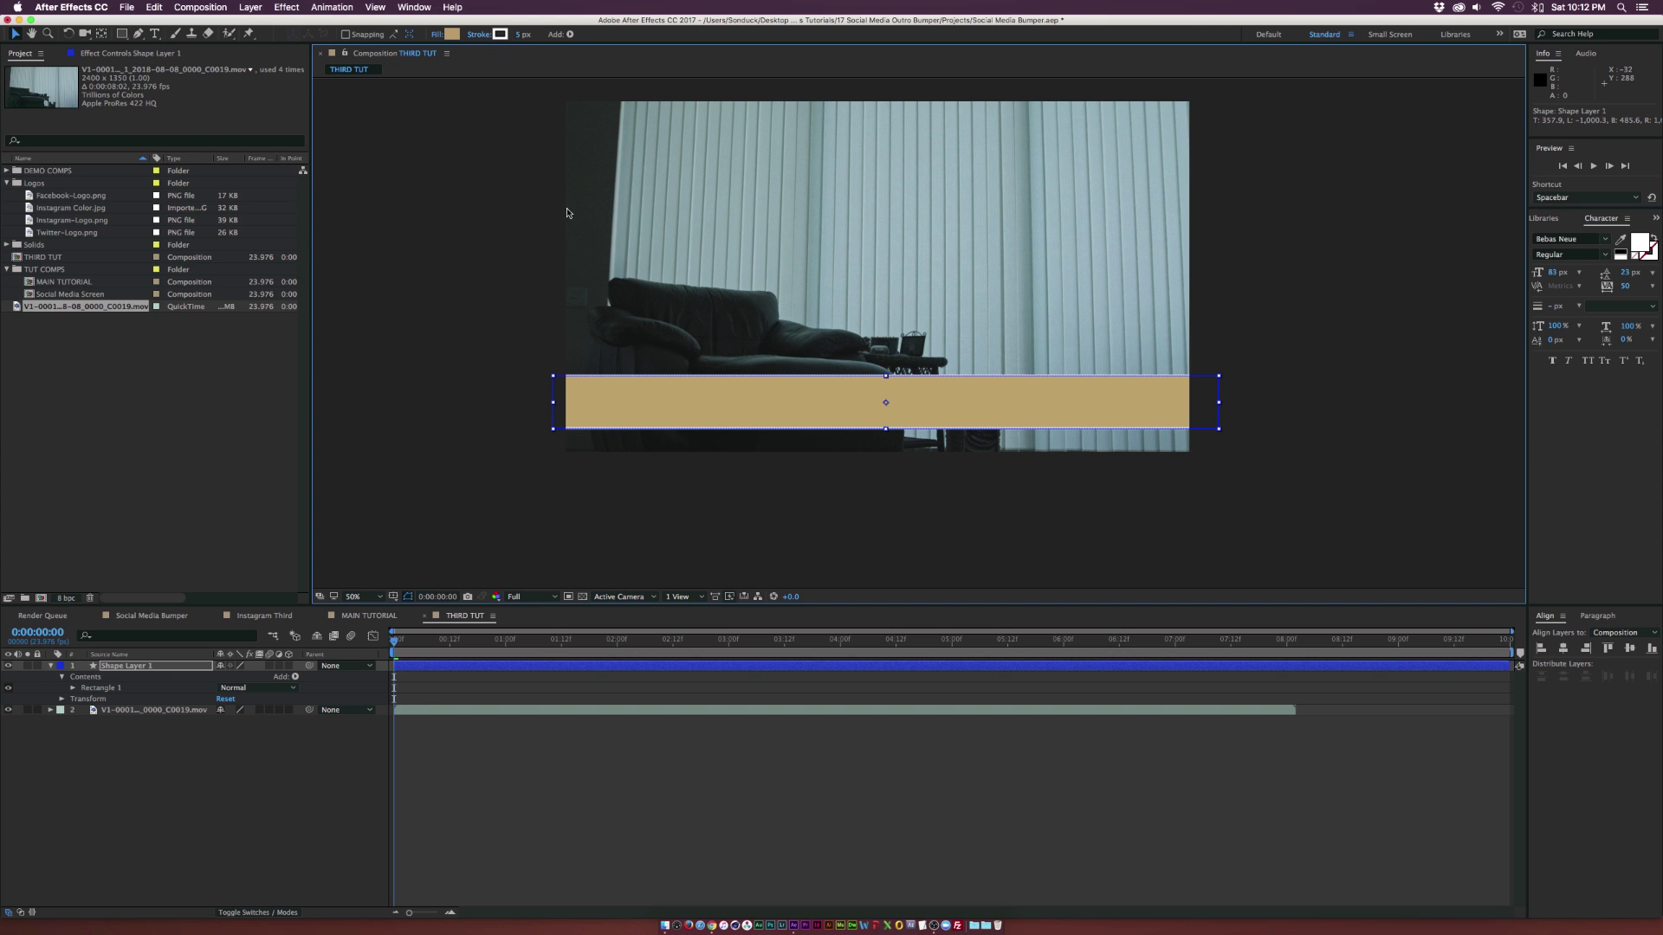
# Change the bar's fill type to Radial Gradient
pyautogui.click(368, 596)
pyautogui.click(364, 611)
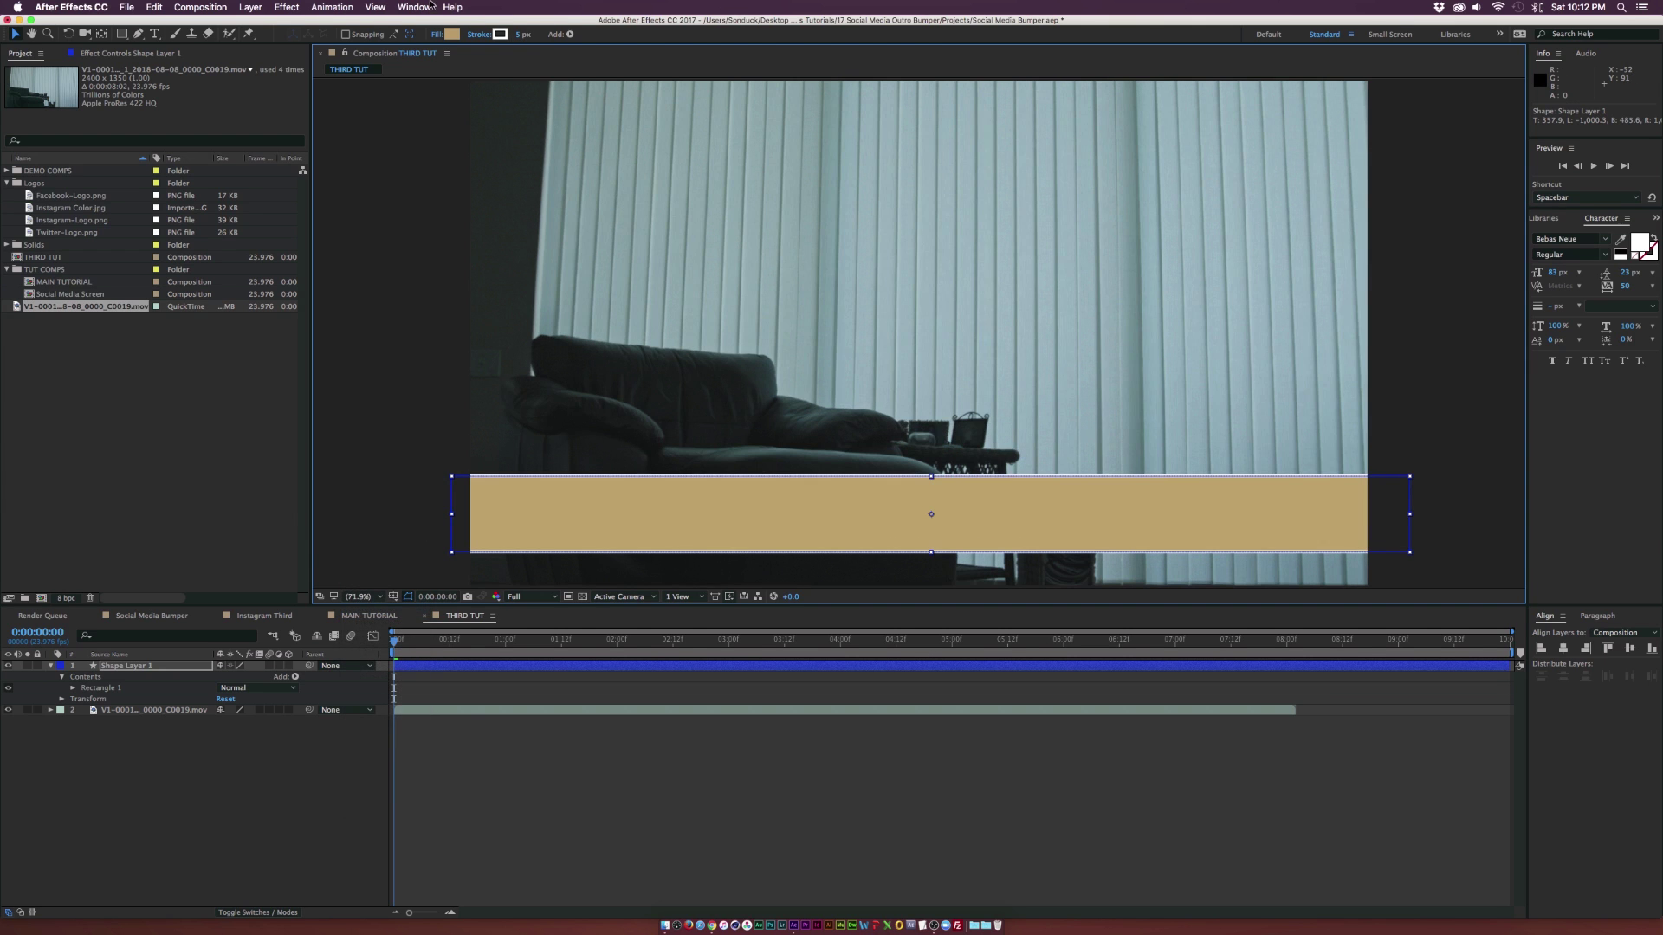
pyautogui.click(437, 36)
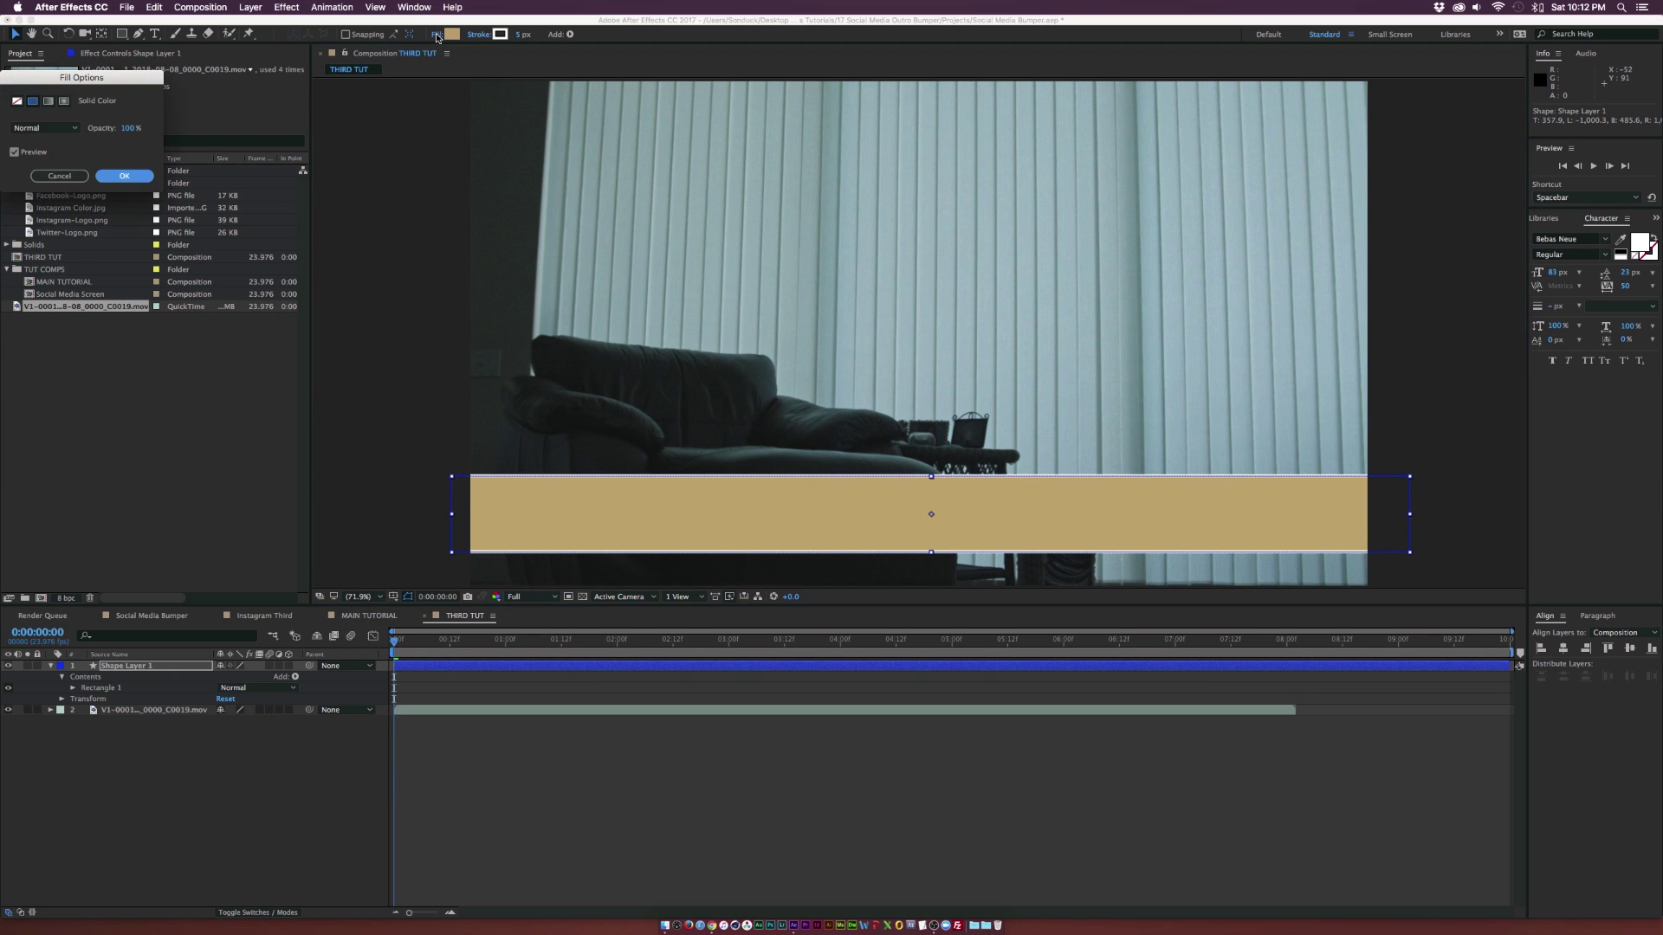
pyautogui.click(64, 102)
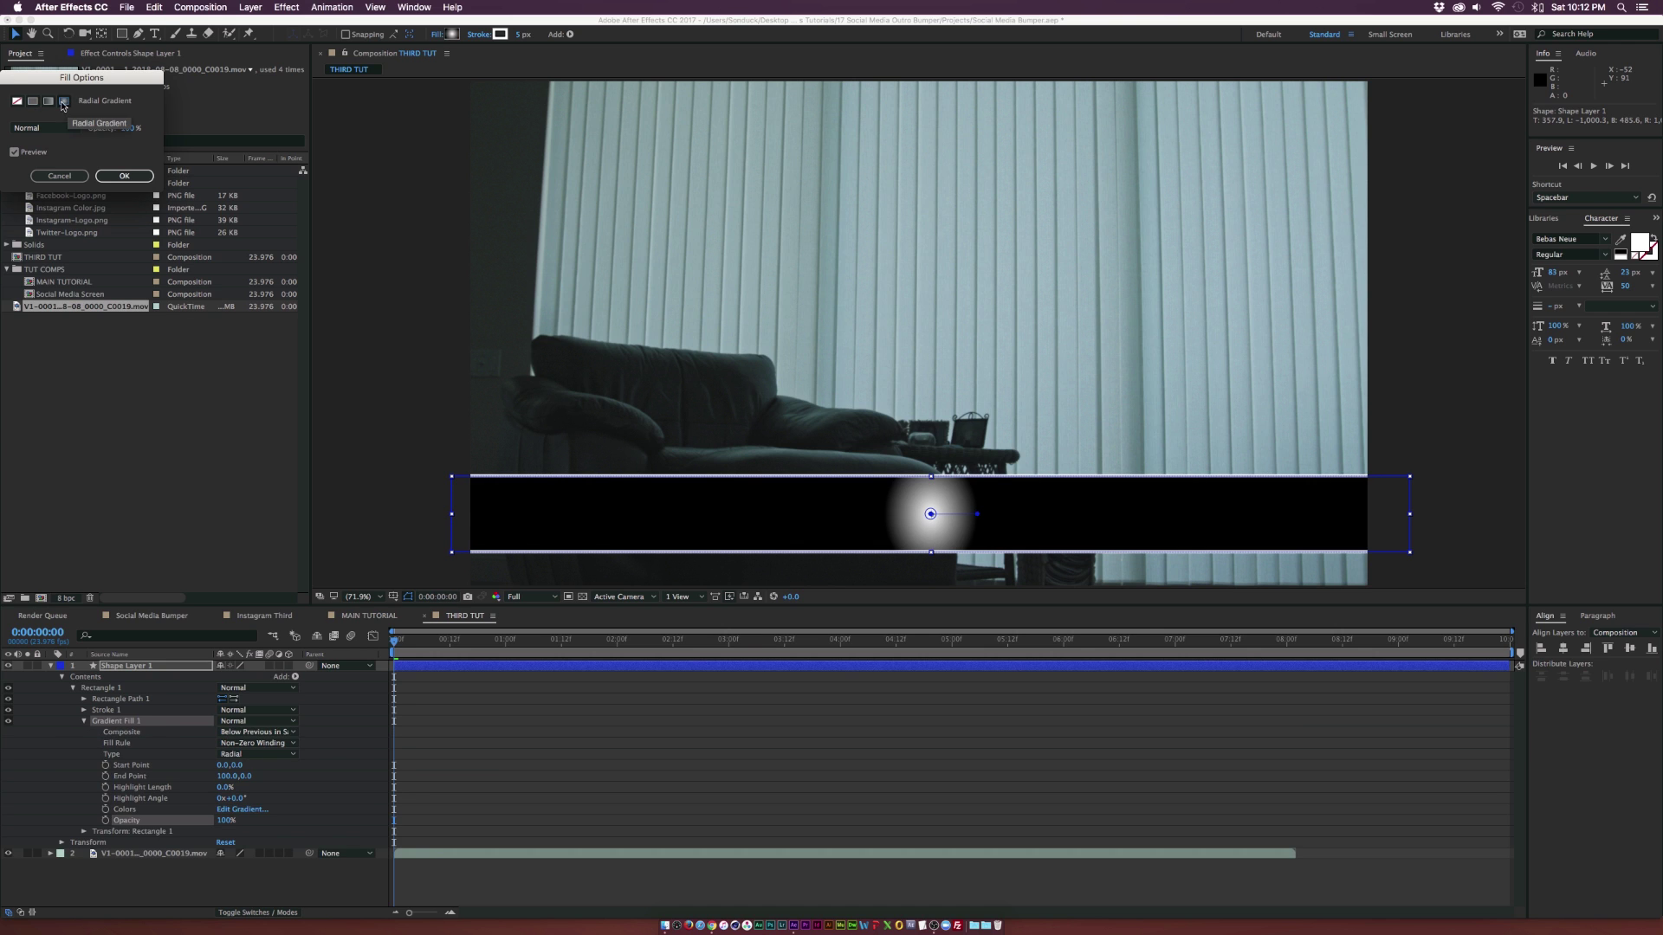
pyautogui.click(125, 177)
# Place Instagram Color.jpg from the Logos folder over the footage above the bar as a color reference
pyautogui.click(44, 220)
pyautogui.click(53, 232)
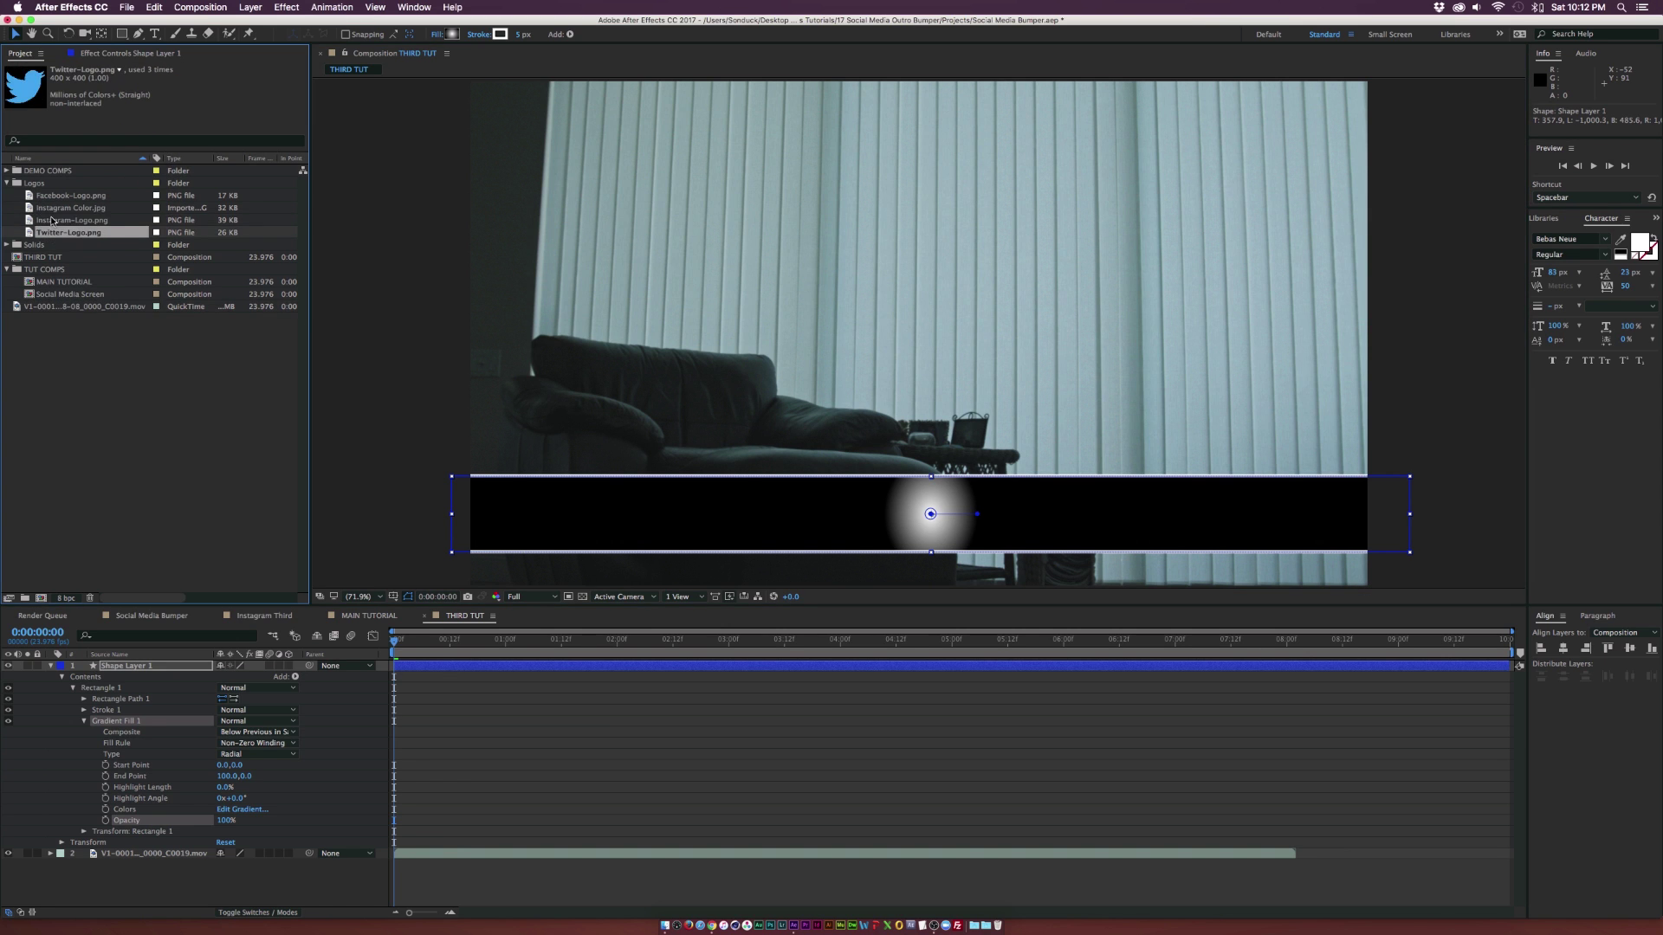
pyautogui.click(57, 220)
pyautogui.click(69, 211)
pyautogui.moveTo(69, 210); pyautogui.dragTo(969, 293)
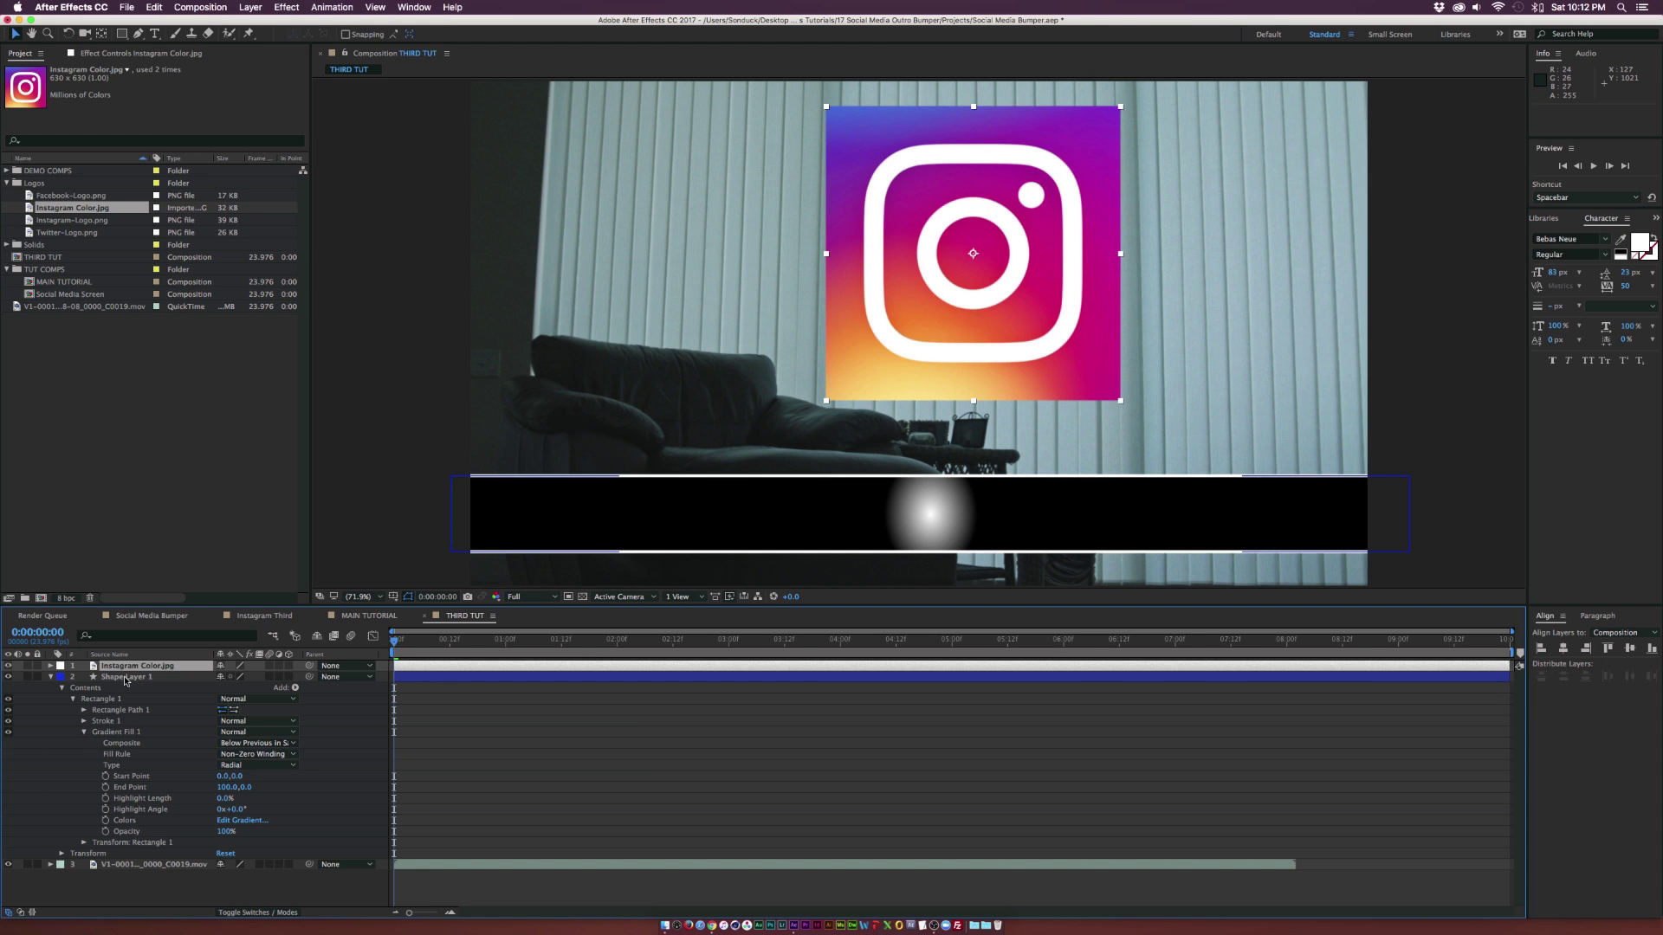
# Stretch the bar's gradient by moving its Start Point near the lower-left corner and its End Point near the frame's right edge
pyautogui.click(127, 678)
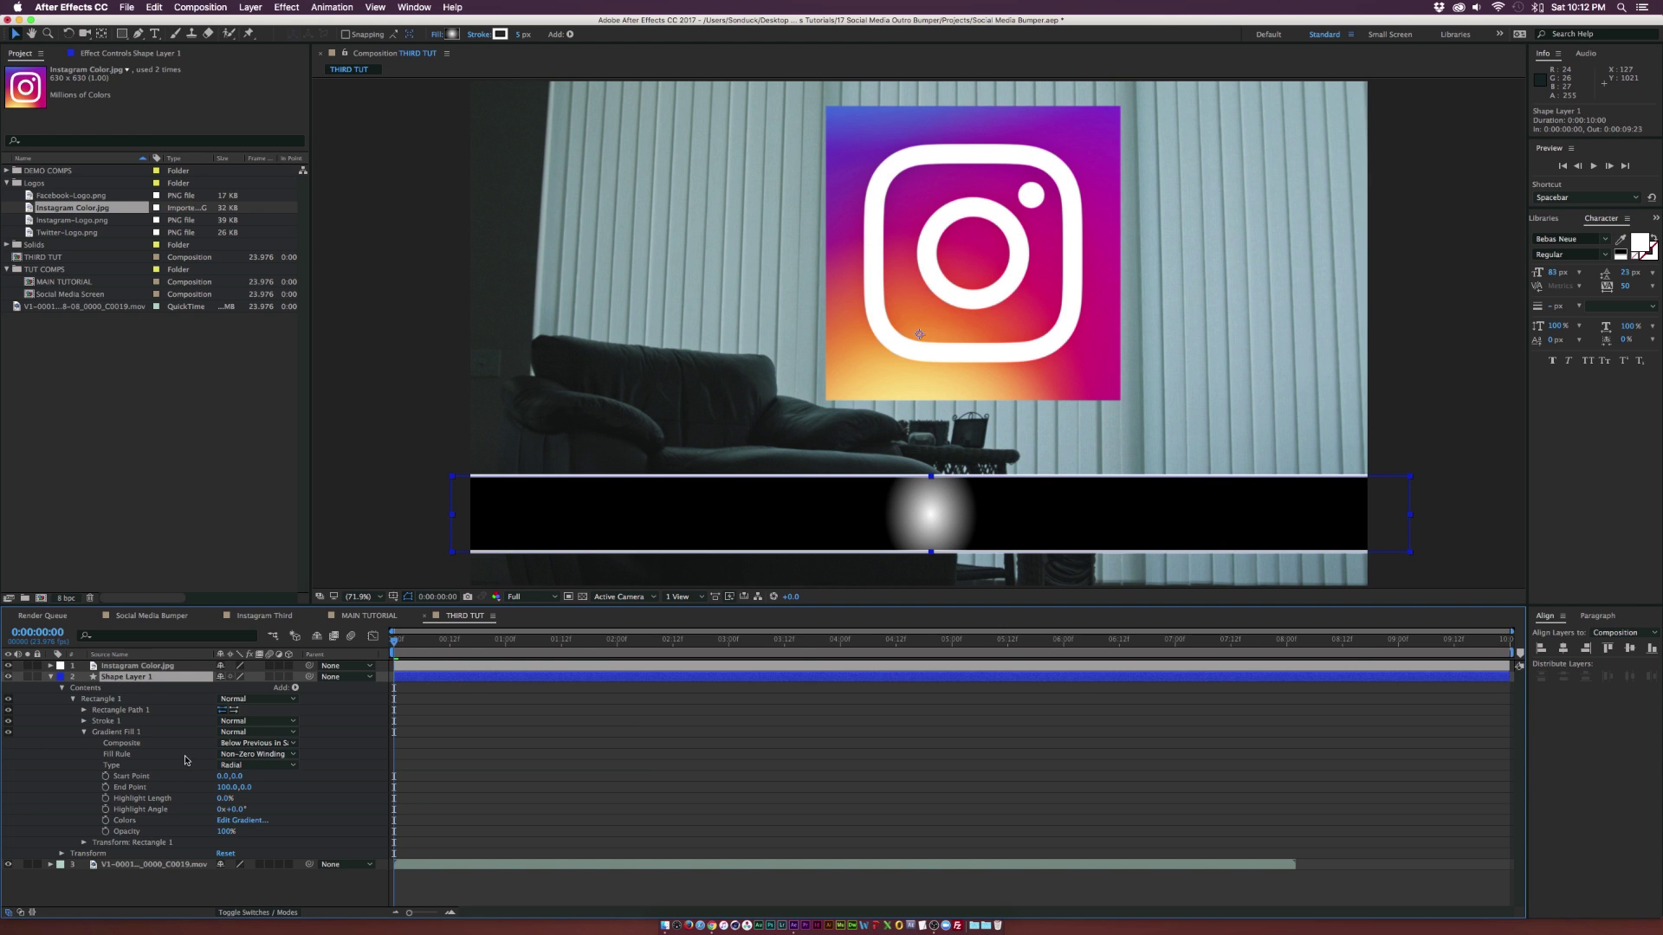
pyautogui.click(135, 779)
pyautogui.click(133, 789)
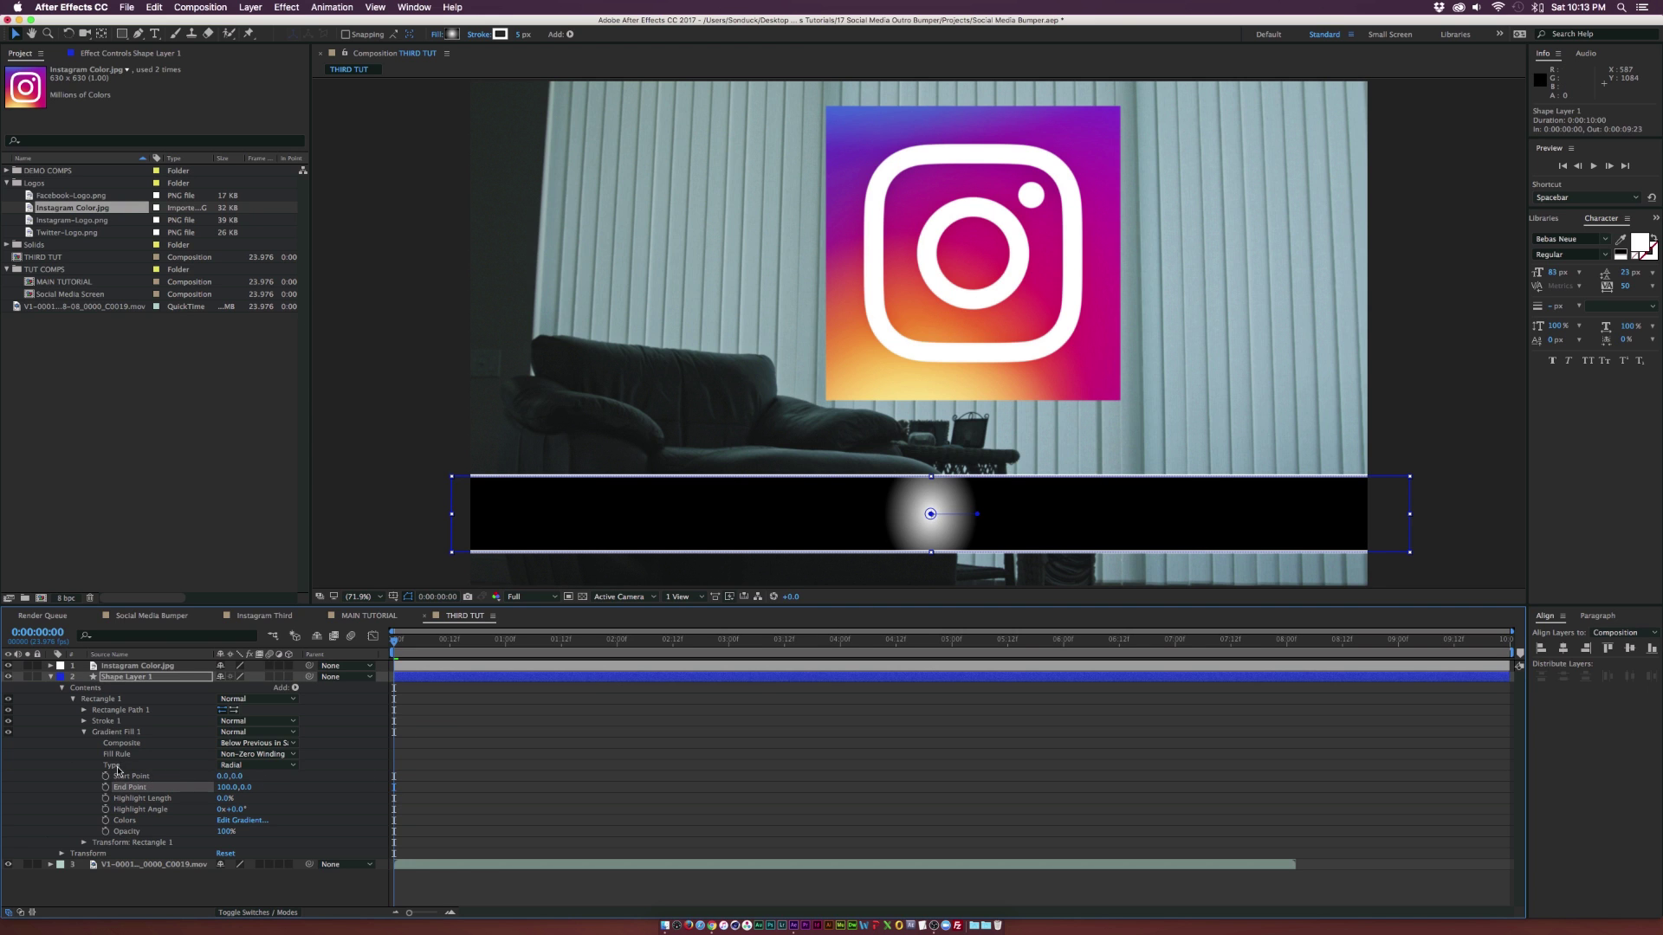
pyautogui.click(121, 776)
pyautogui.moveTo(930, 513); pyautogui.dragTo(485, 554)
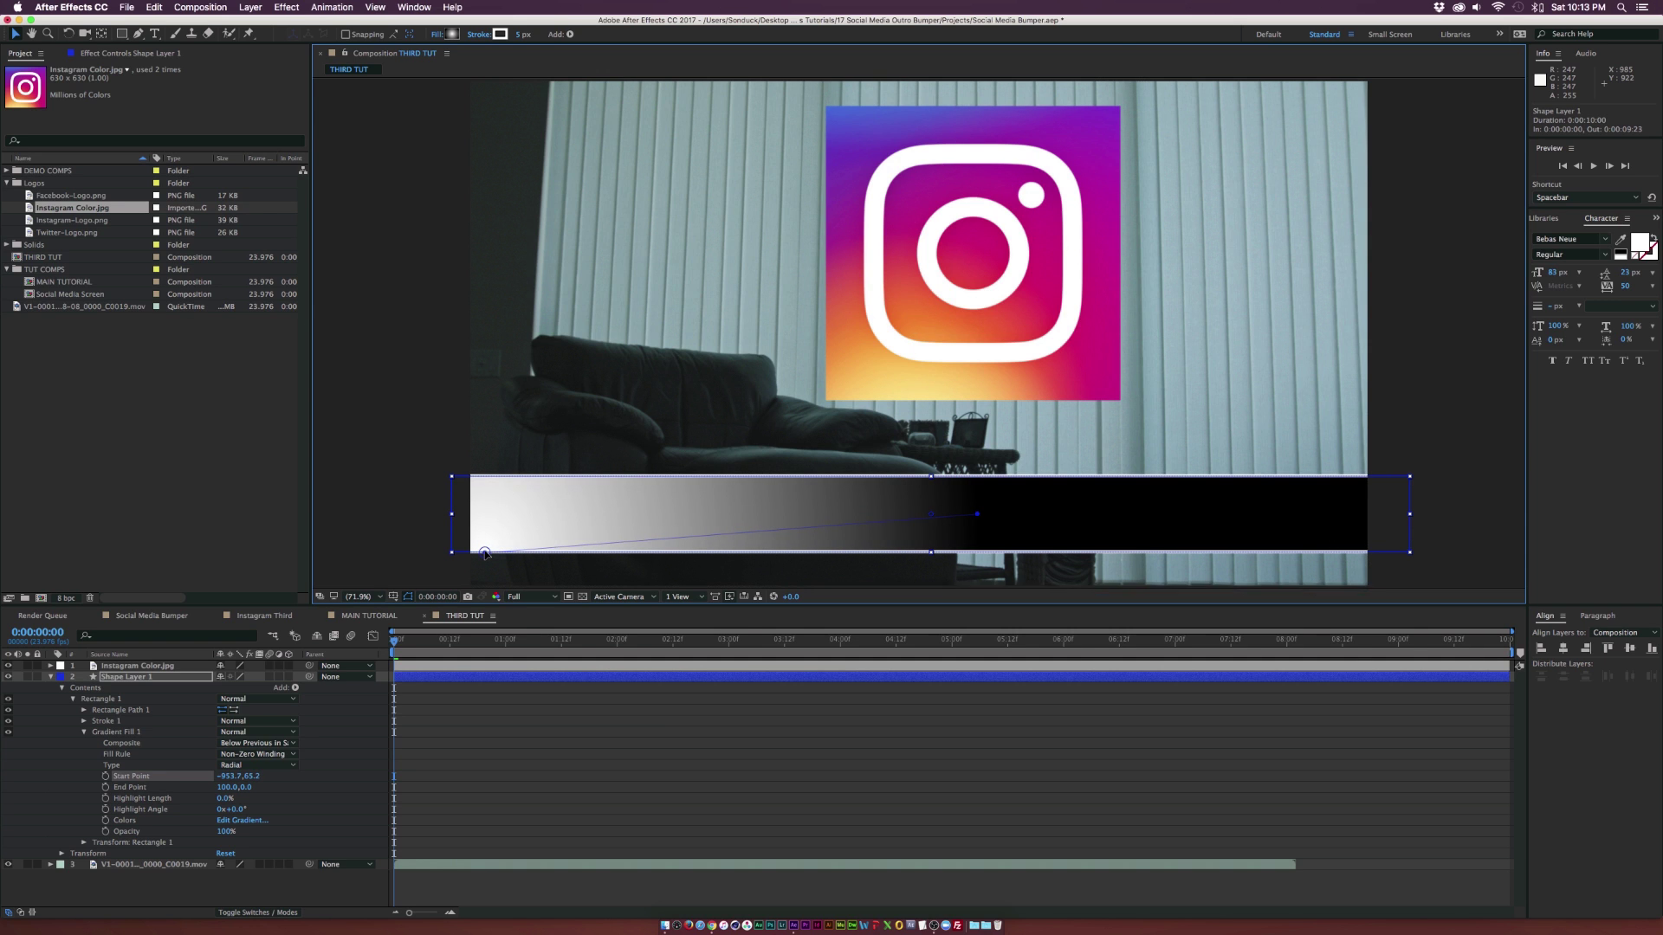
pyautogui.moveTo(976, 514); pyautogui.dragTo(1365, 488)
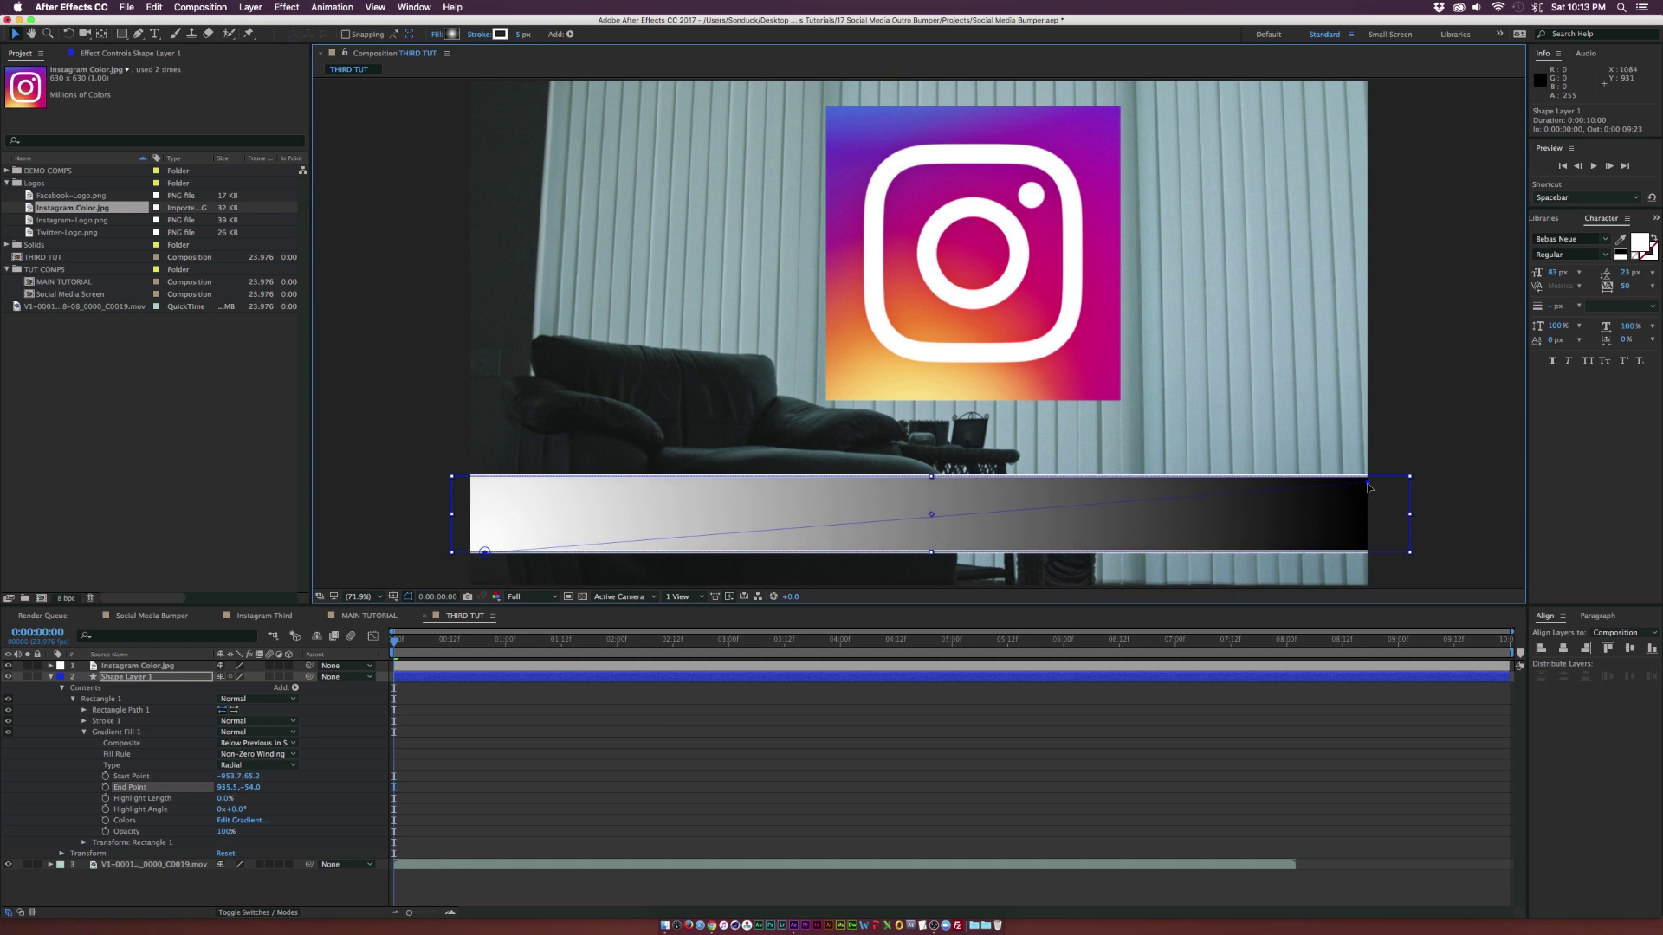
# Set the gradient's starting color to the light yellow FED97D sampled from the lower part of the Instagram logo
pyautogui.click(227, 820)
pyautogui.click(241, 200)
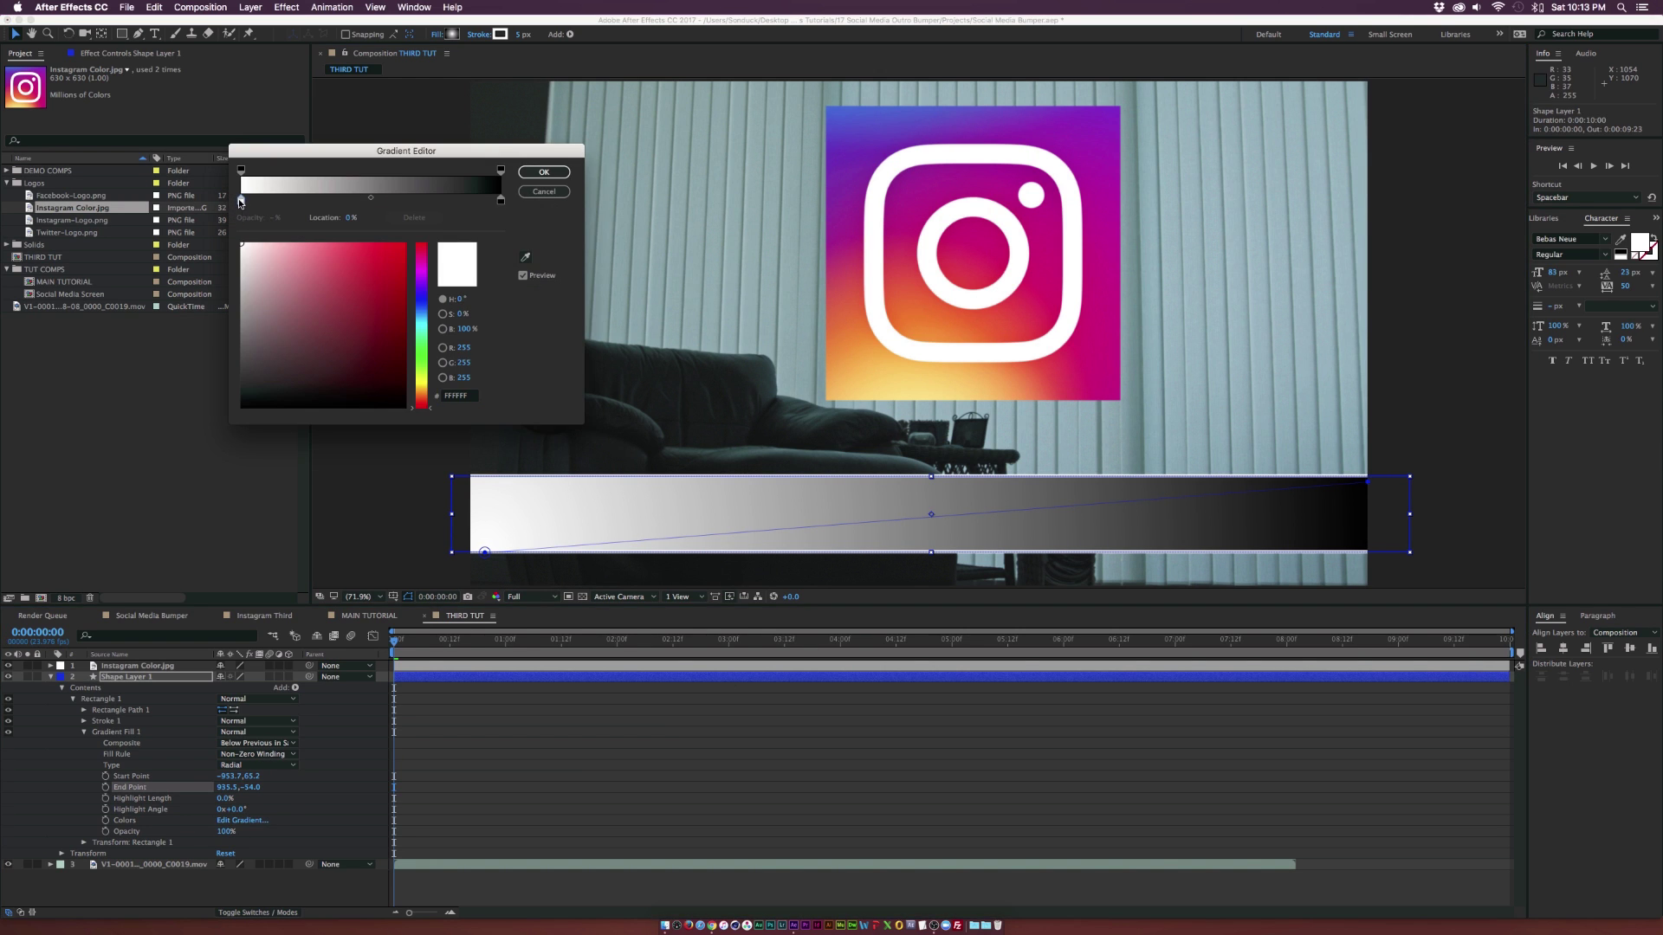
pyautogui.click(525, 256)
pyautogui.click(800, 322)
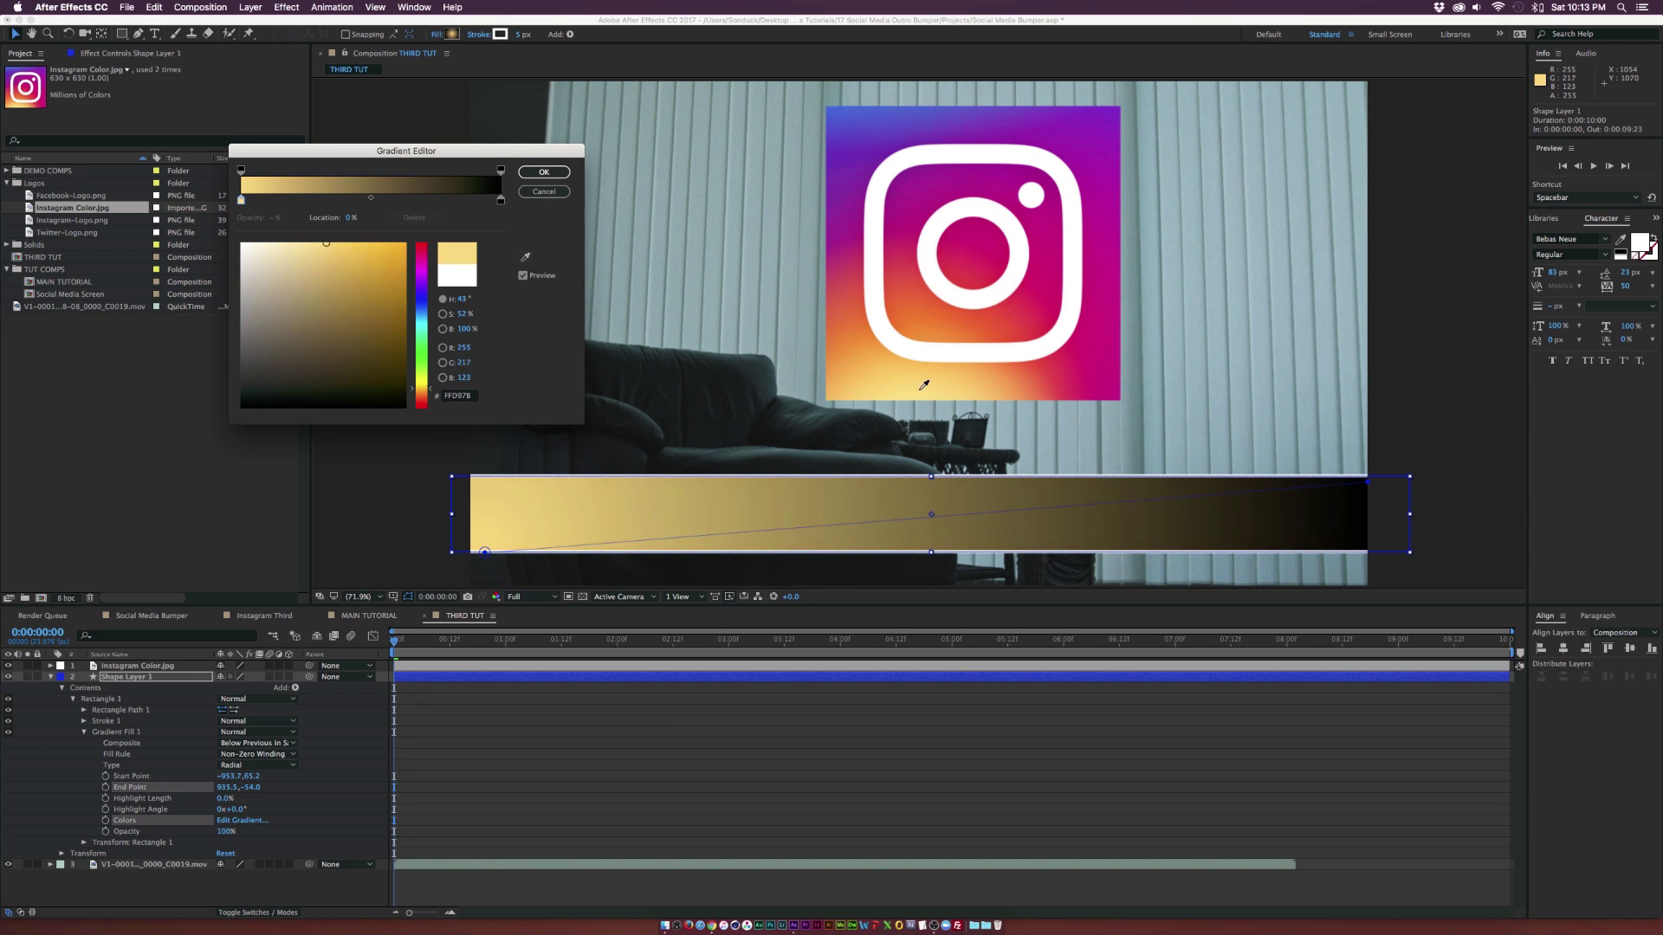
pyautogui.click(911, 387)
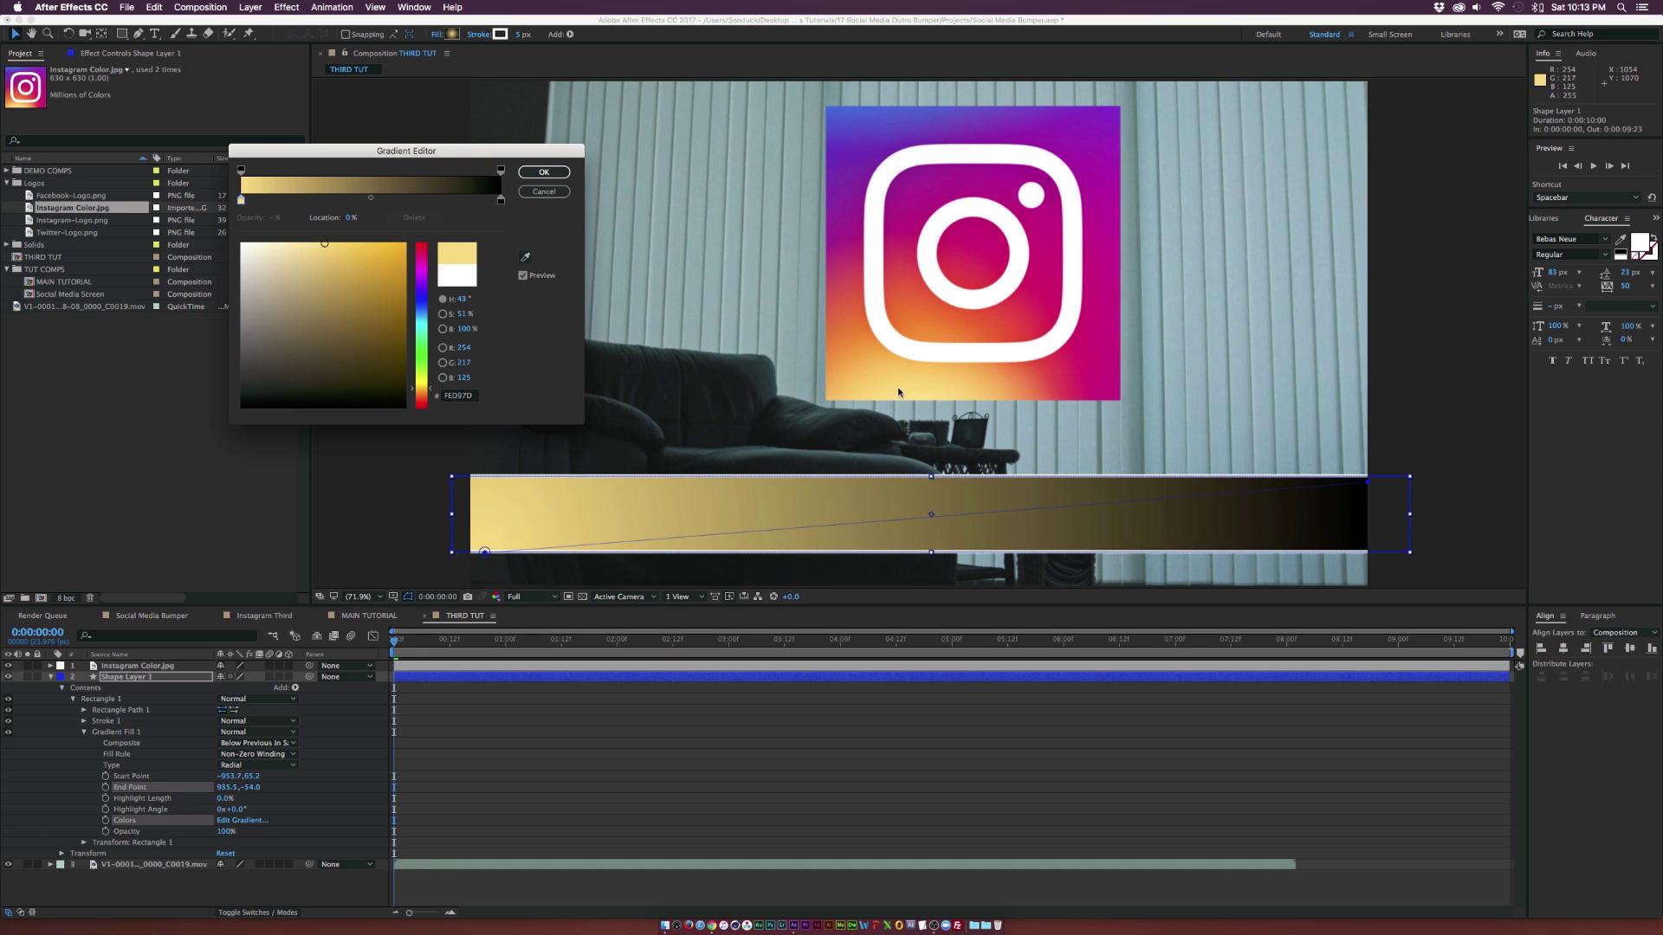
# Set the gradient's end color to the purple 873BCA sampled from the Instagram logo's upper-right corner
pyautogui.click(500, 201)
pyautogui.click(525, 258)
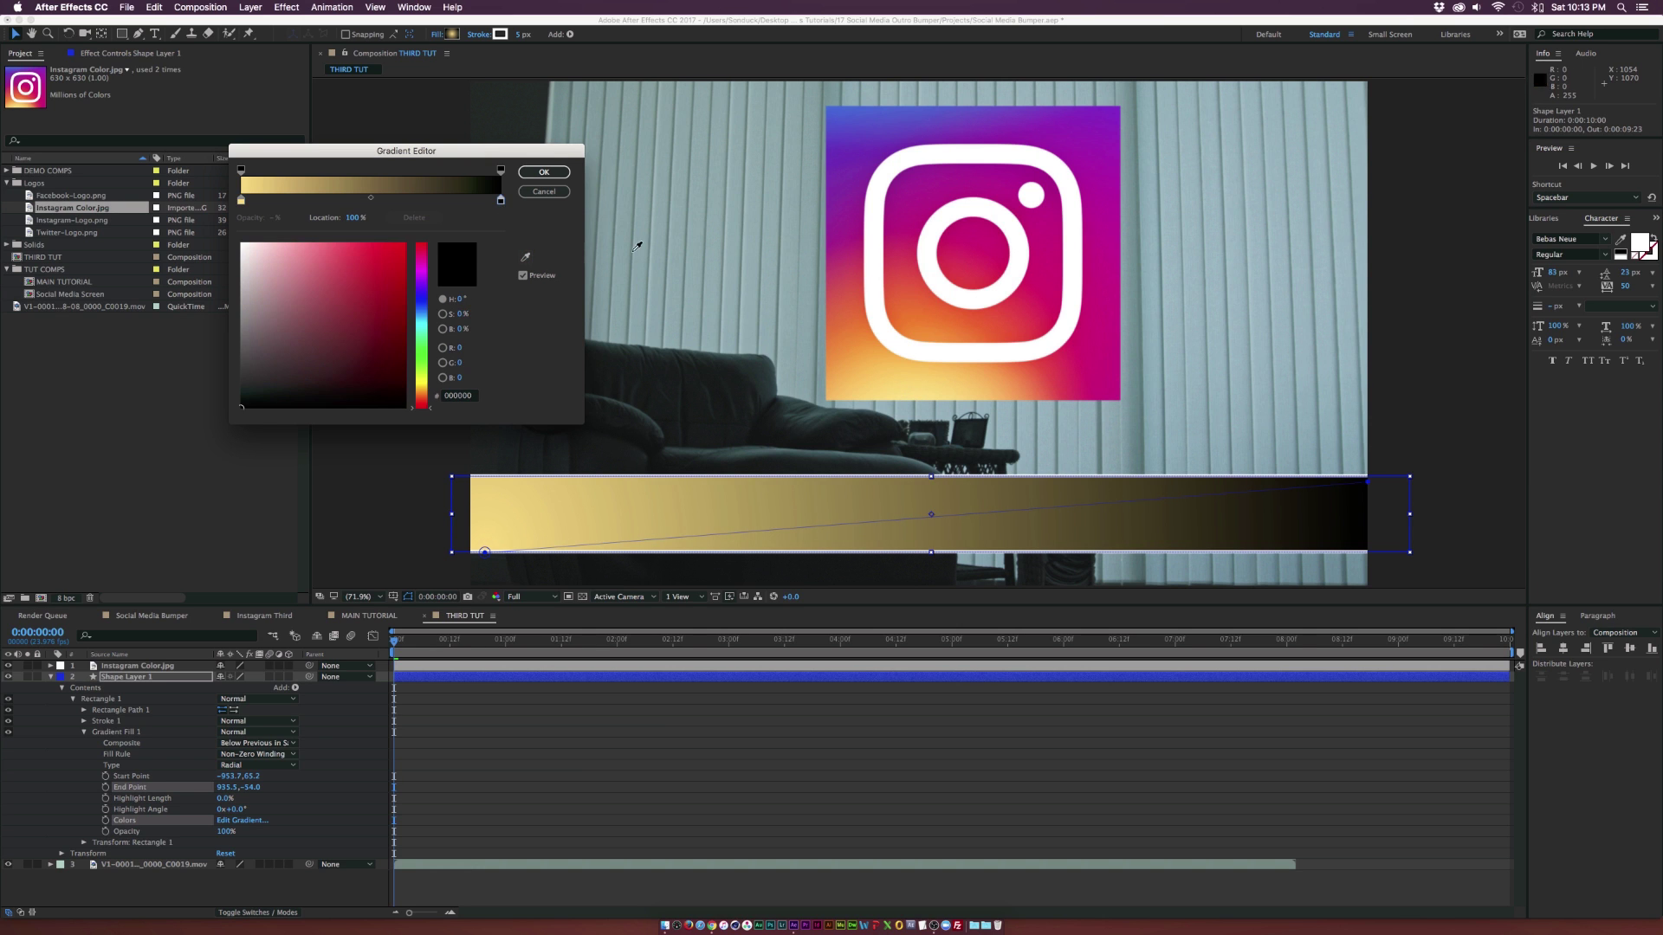
pyautogui.click(1115, 112)
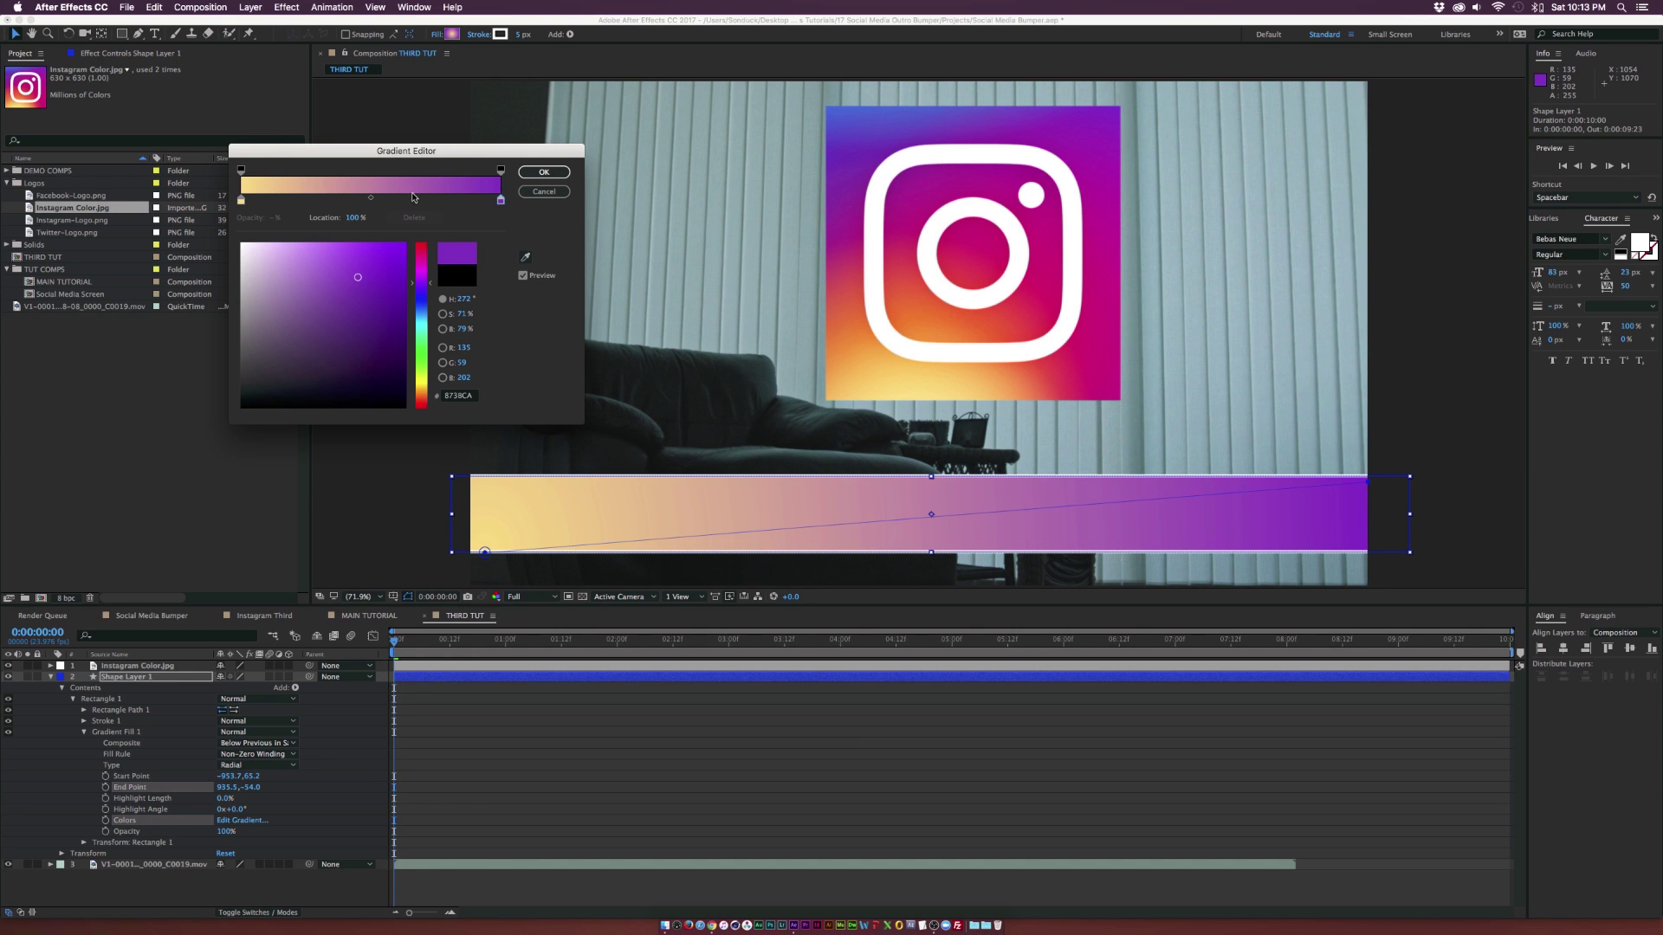
# Add two gradient stops sampled from the Instagram logo: red E84455 at 25.7% and magenta-purple AD288D at 74%
pyautogui.click(304, 200)
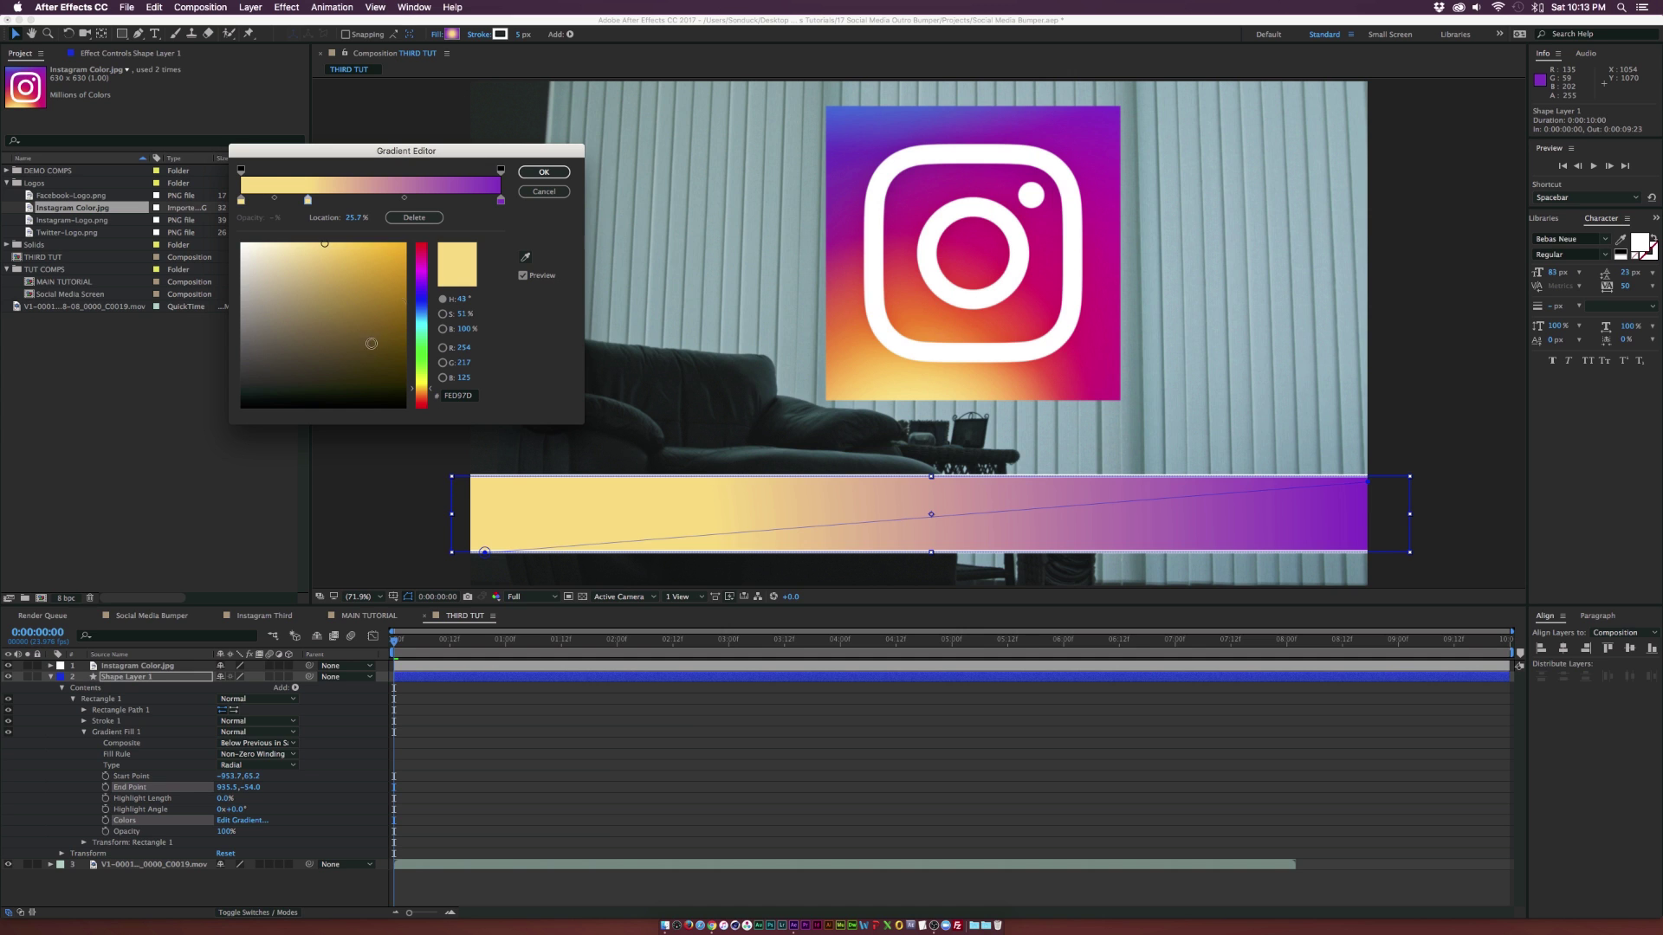
pyautogui.click(525, 257)
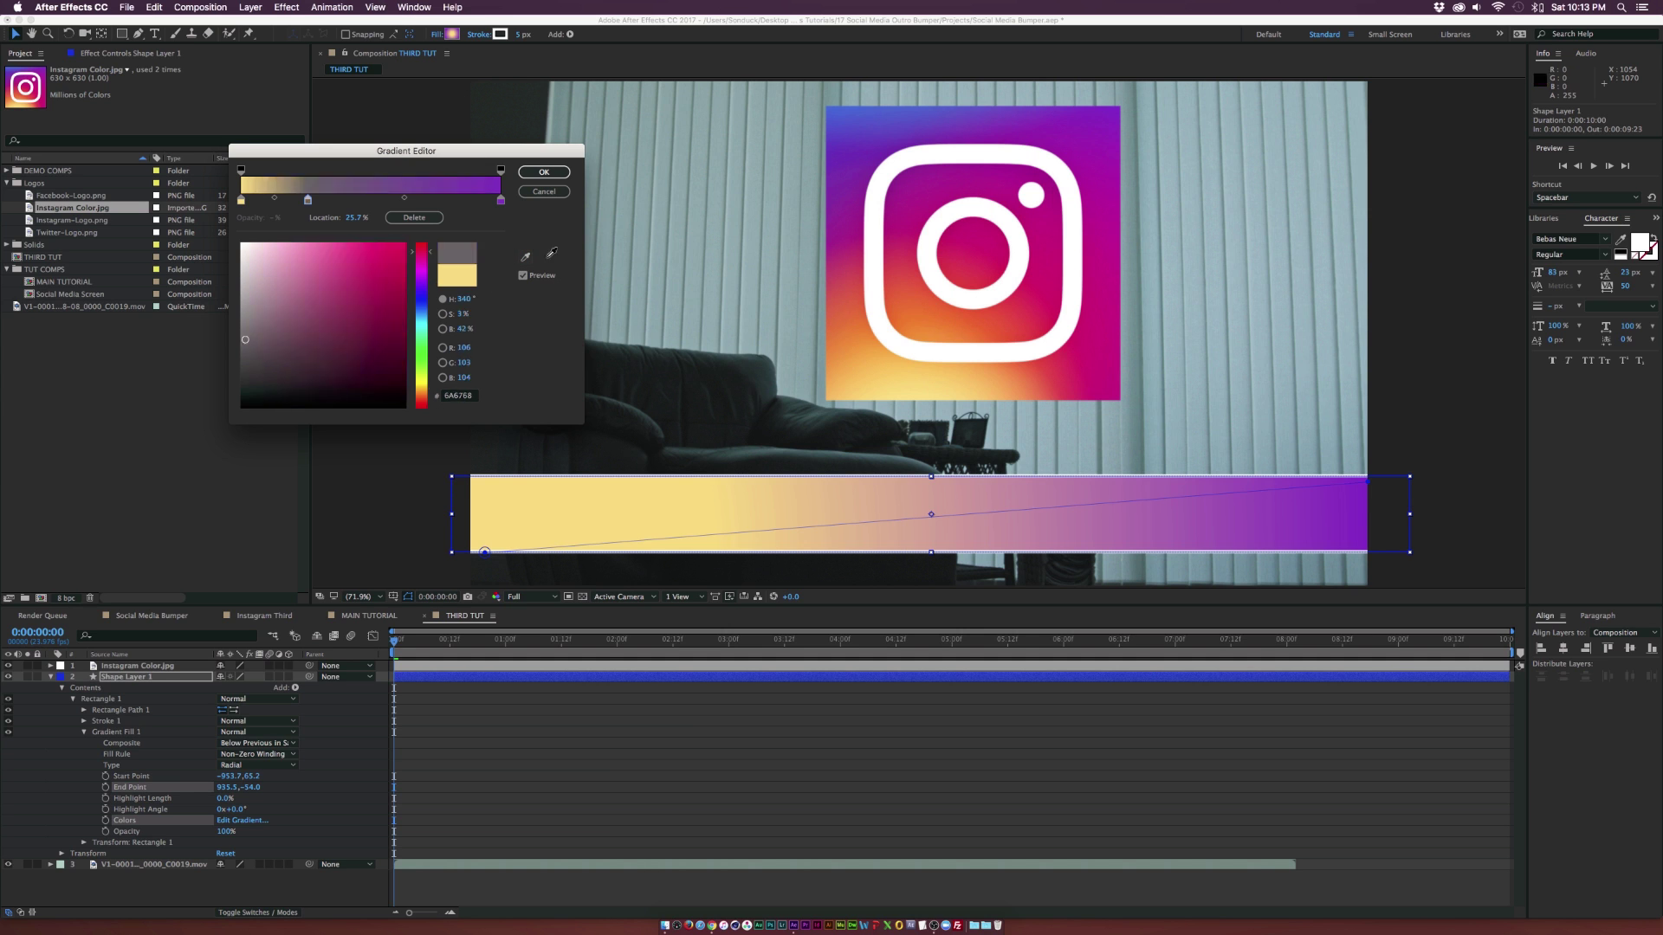
pyautogui.click(966, 269)
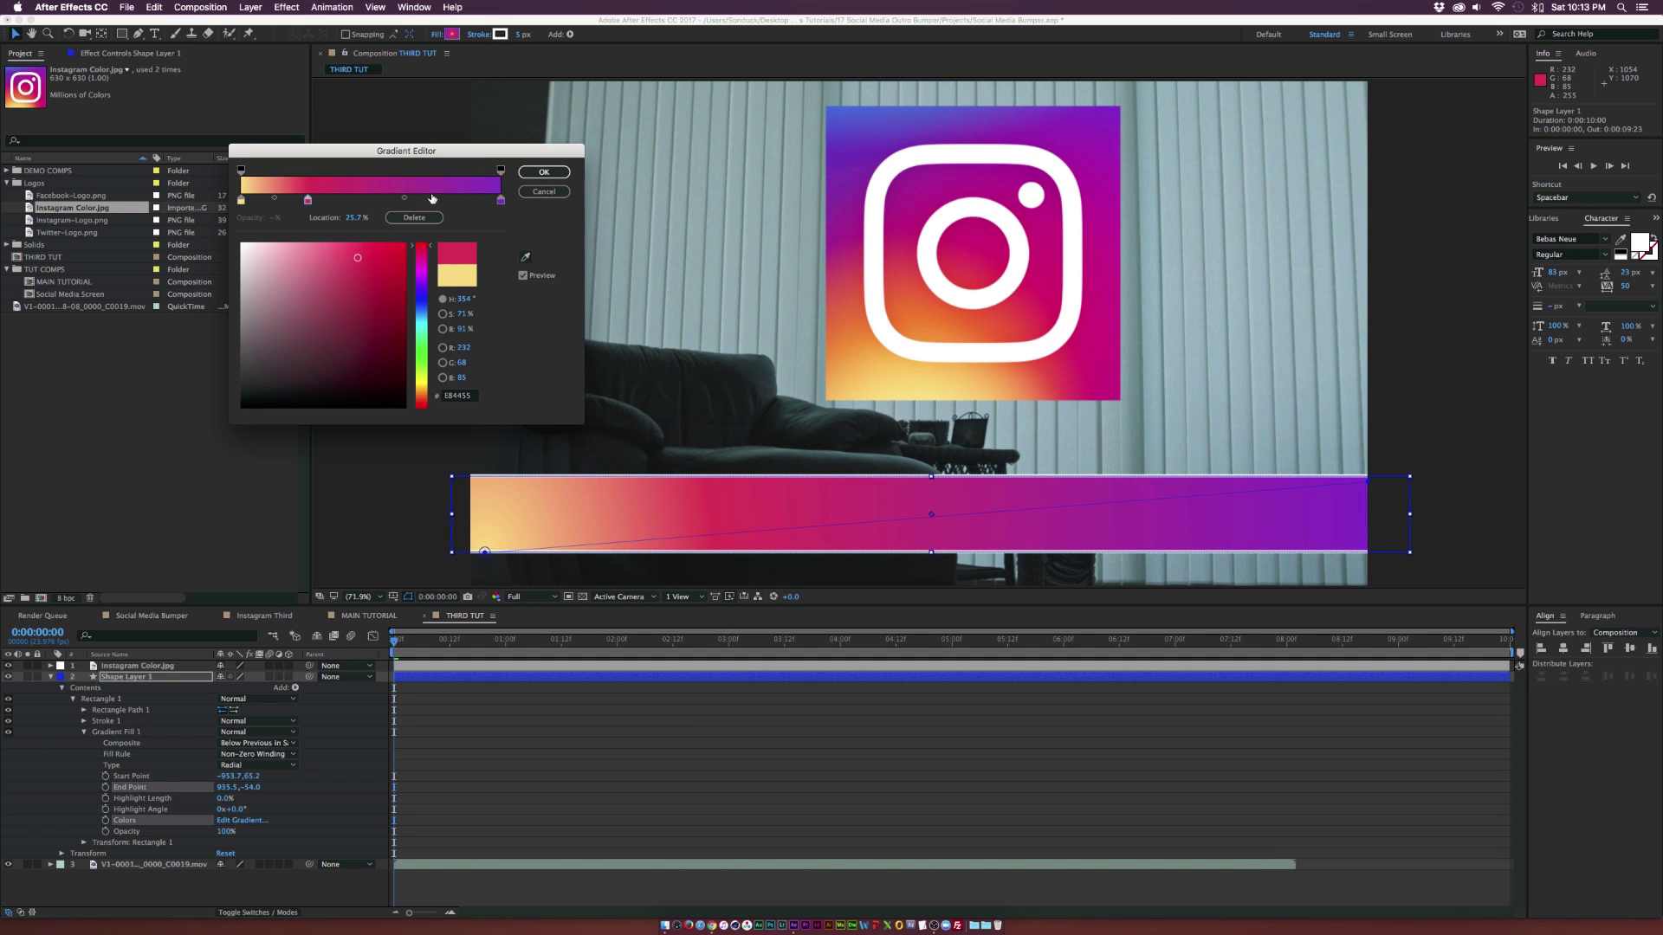
pyautogui.click(433, 200)
pyautogui.click(525, 257)
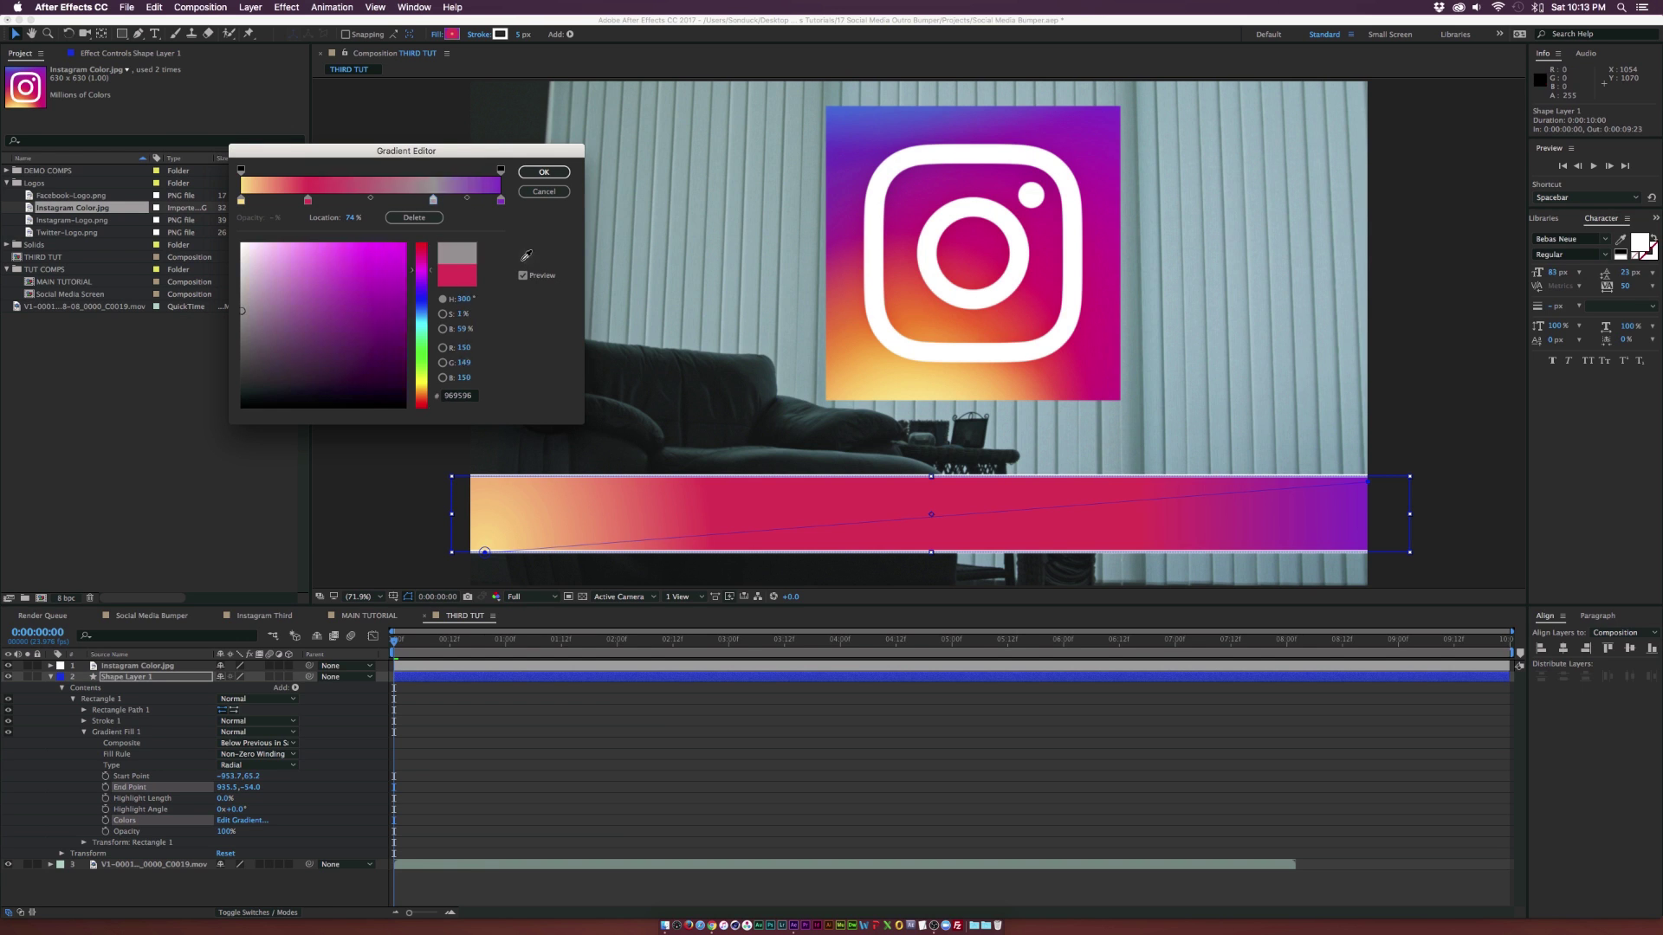
pyautogui.click(1036, 166)
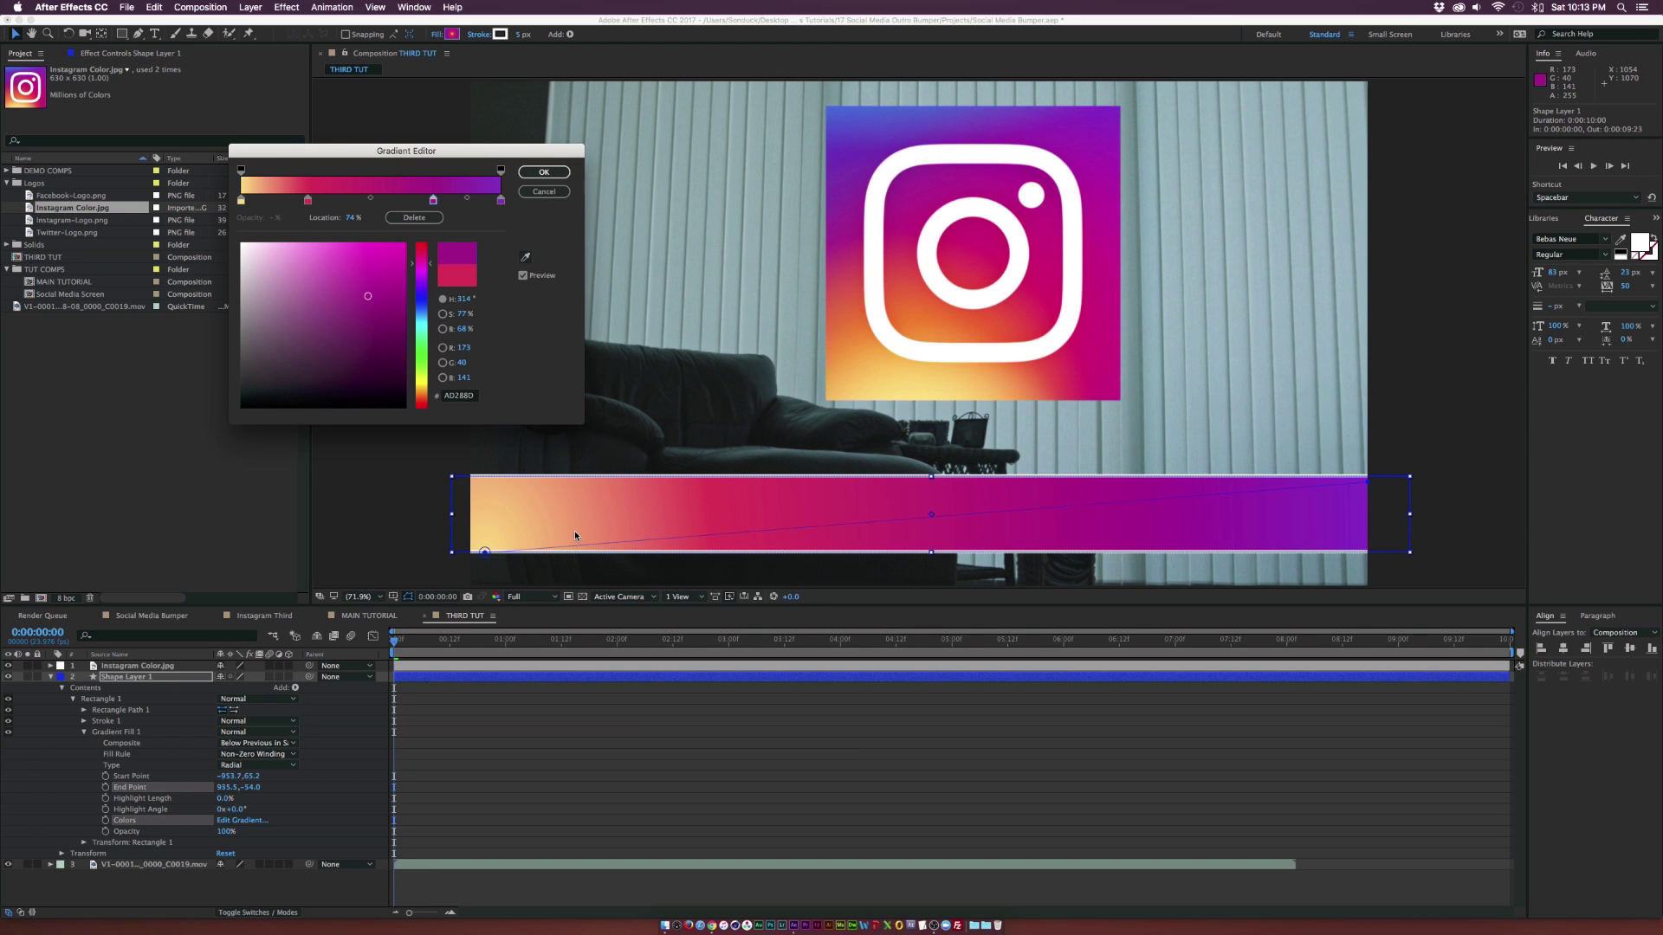
# Recolor the 25.7% stop to orange E87544, add a pink D02C79 stop at 53% sampled from the logo, and apply the gradient
pyautogui.click(307, 201)
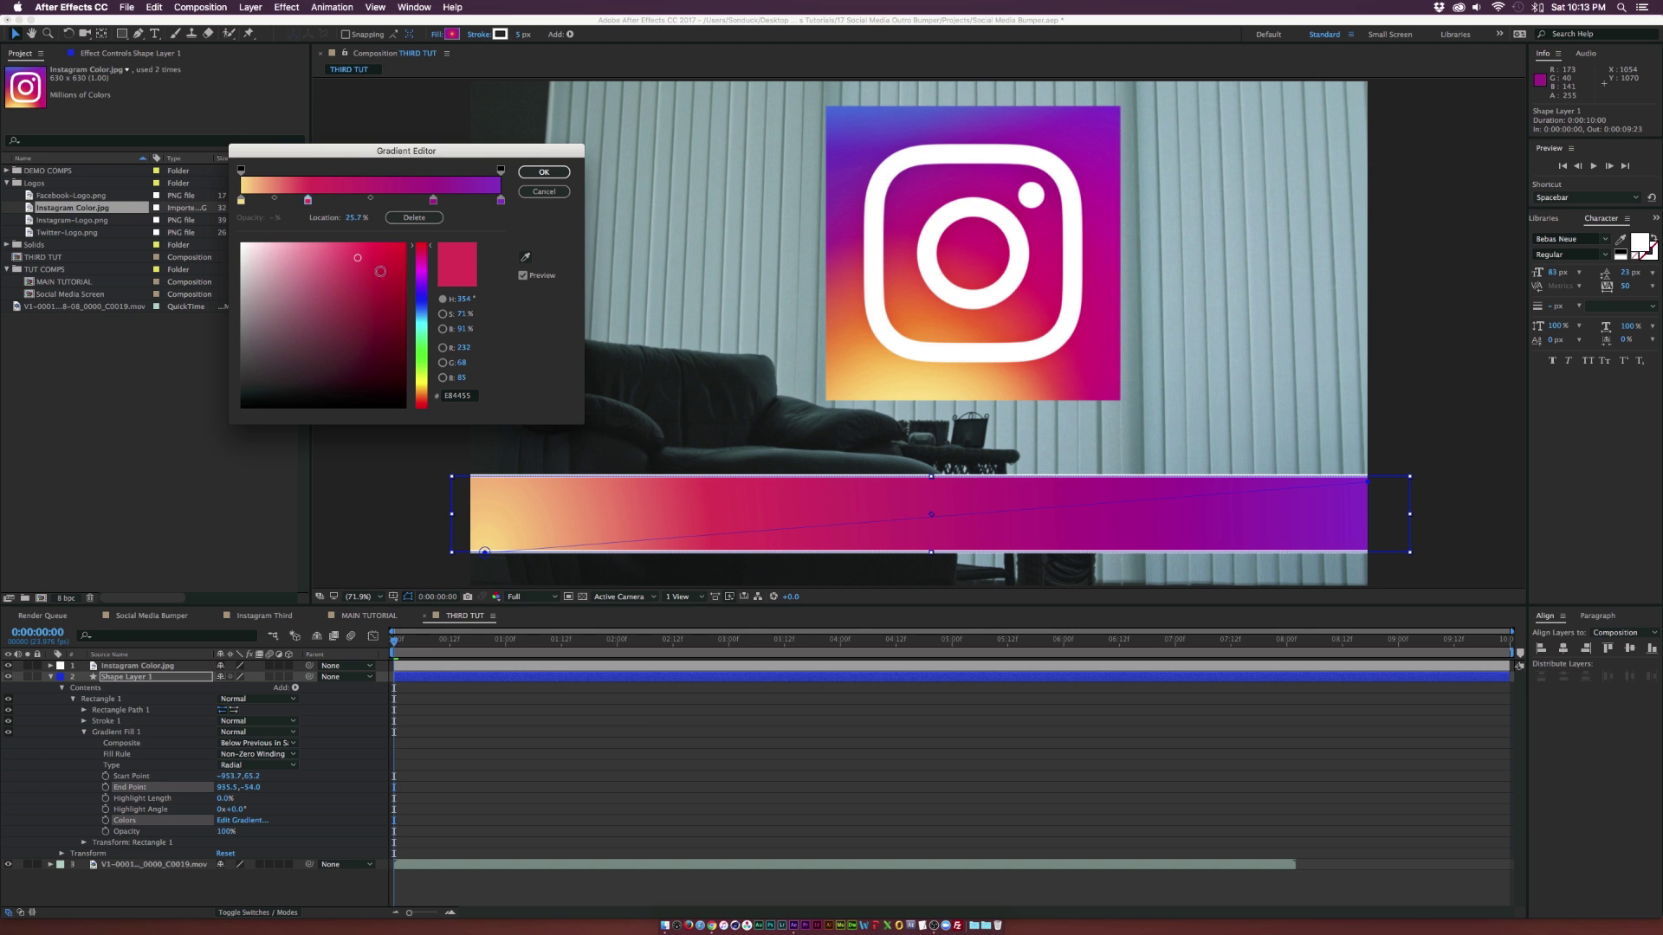
pyautogui.moveTo(428, 395); pyautogui.dragTo(429, 399)
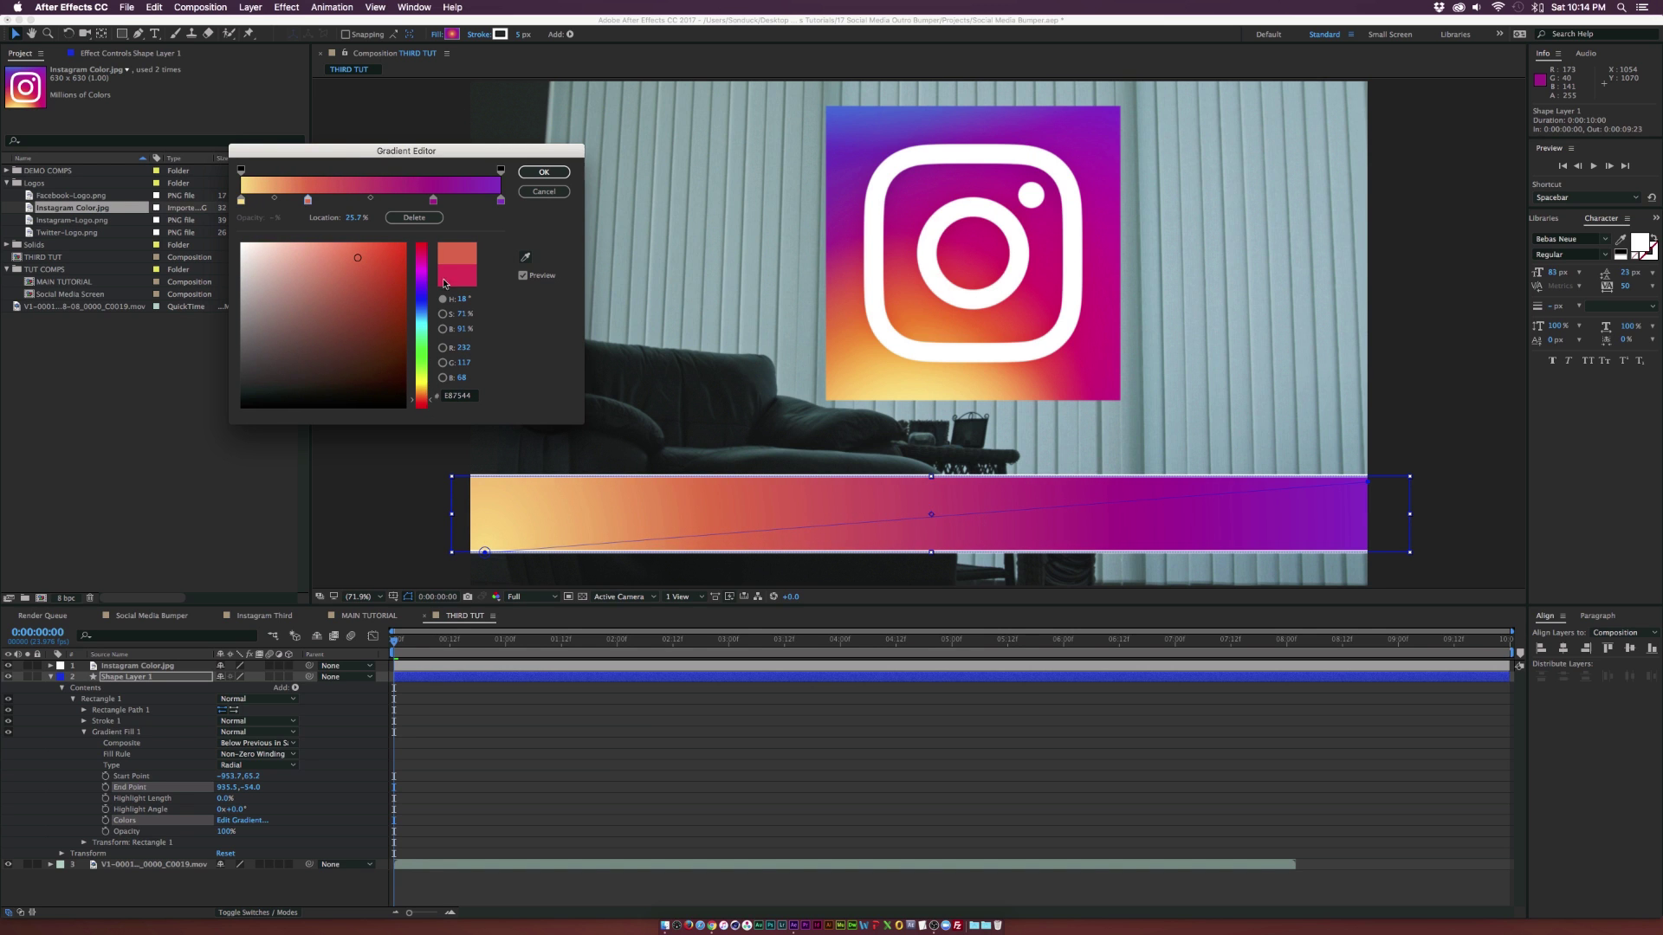
pyautogui.click(370, 200)
pyautogui.click(377, 200)
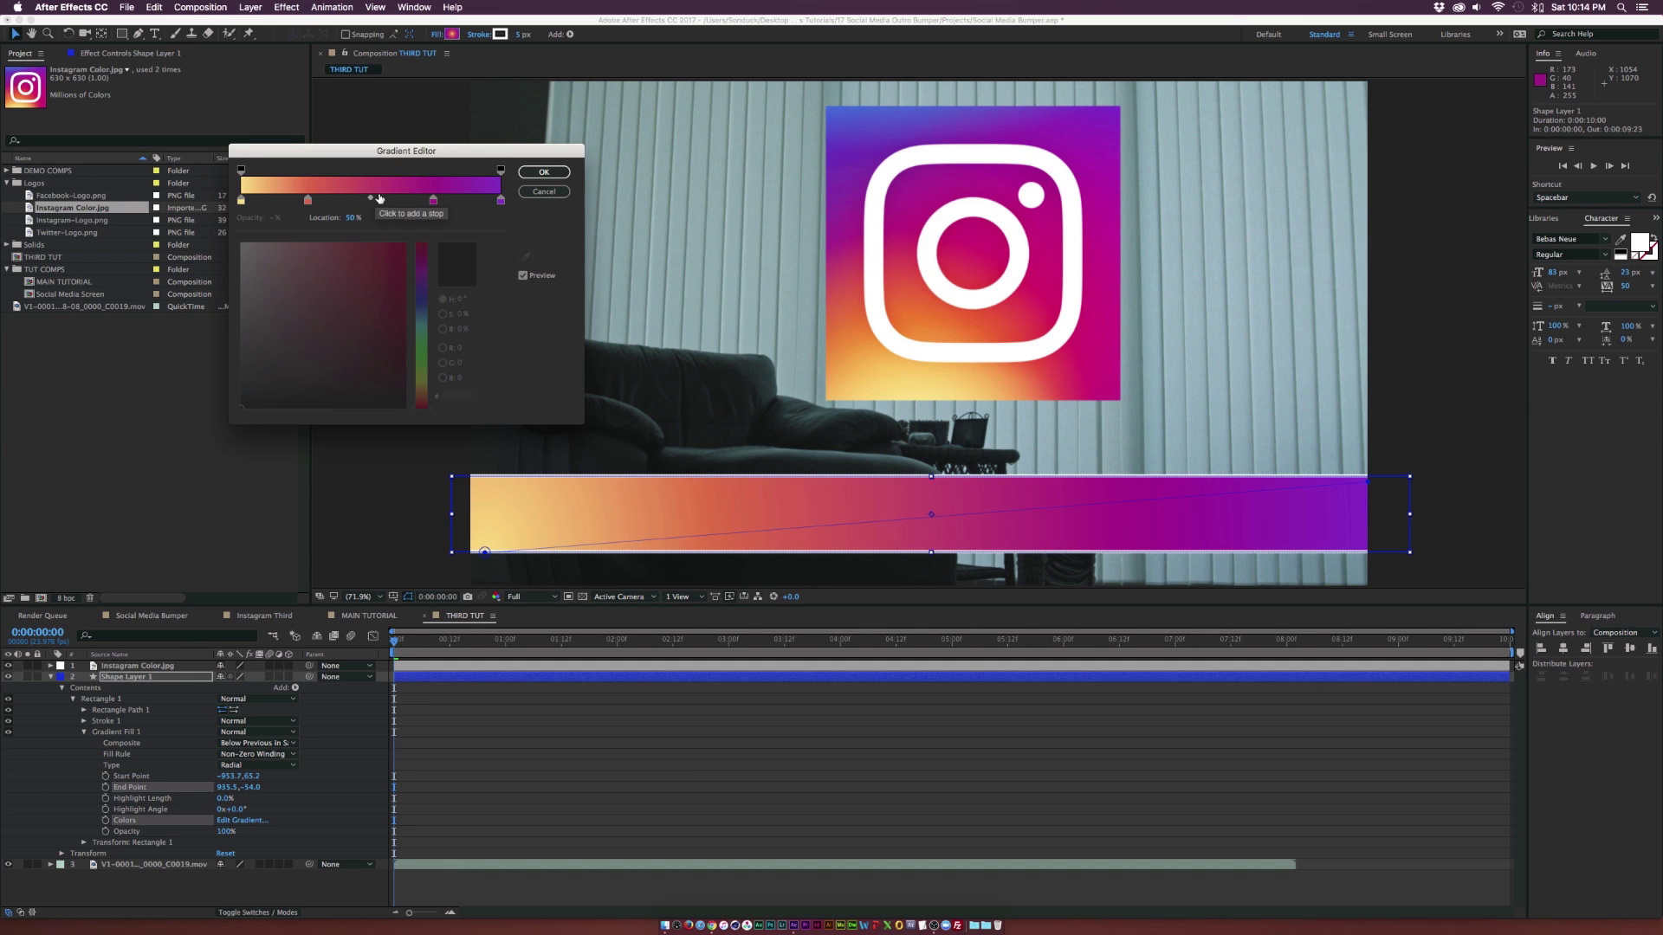
pyautogui.click(525, 257)
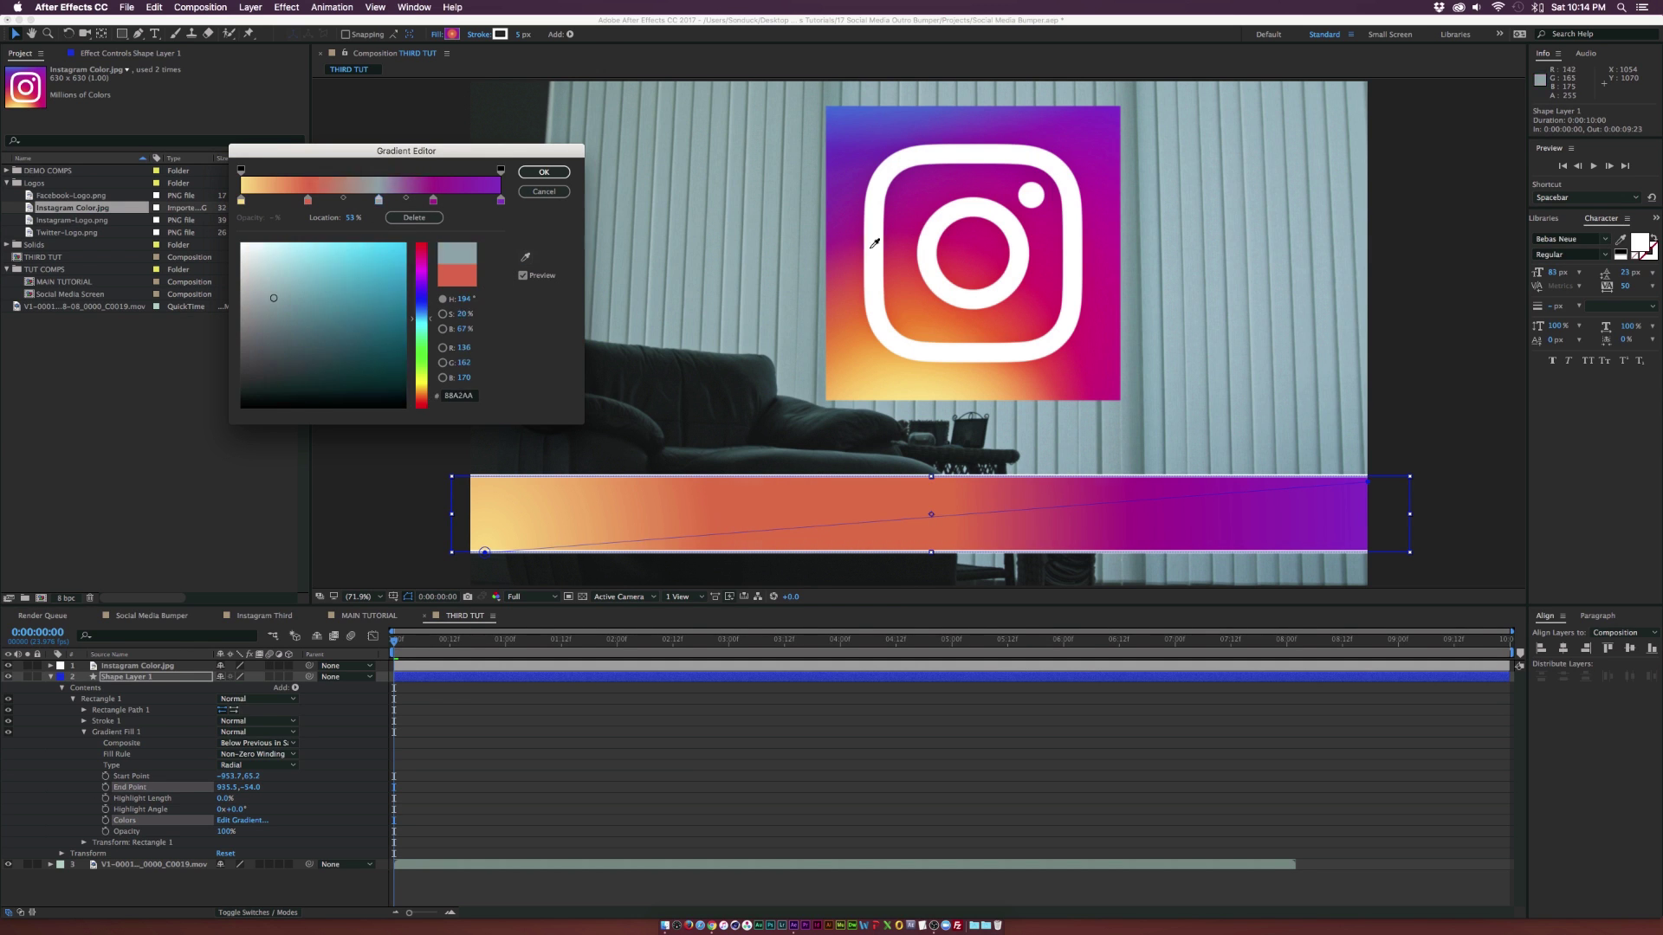
pyautogui.click(1029, 224)
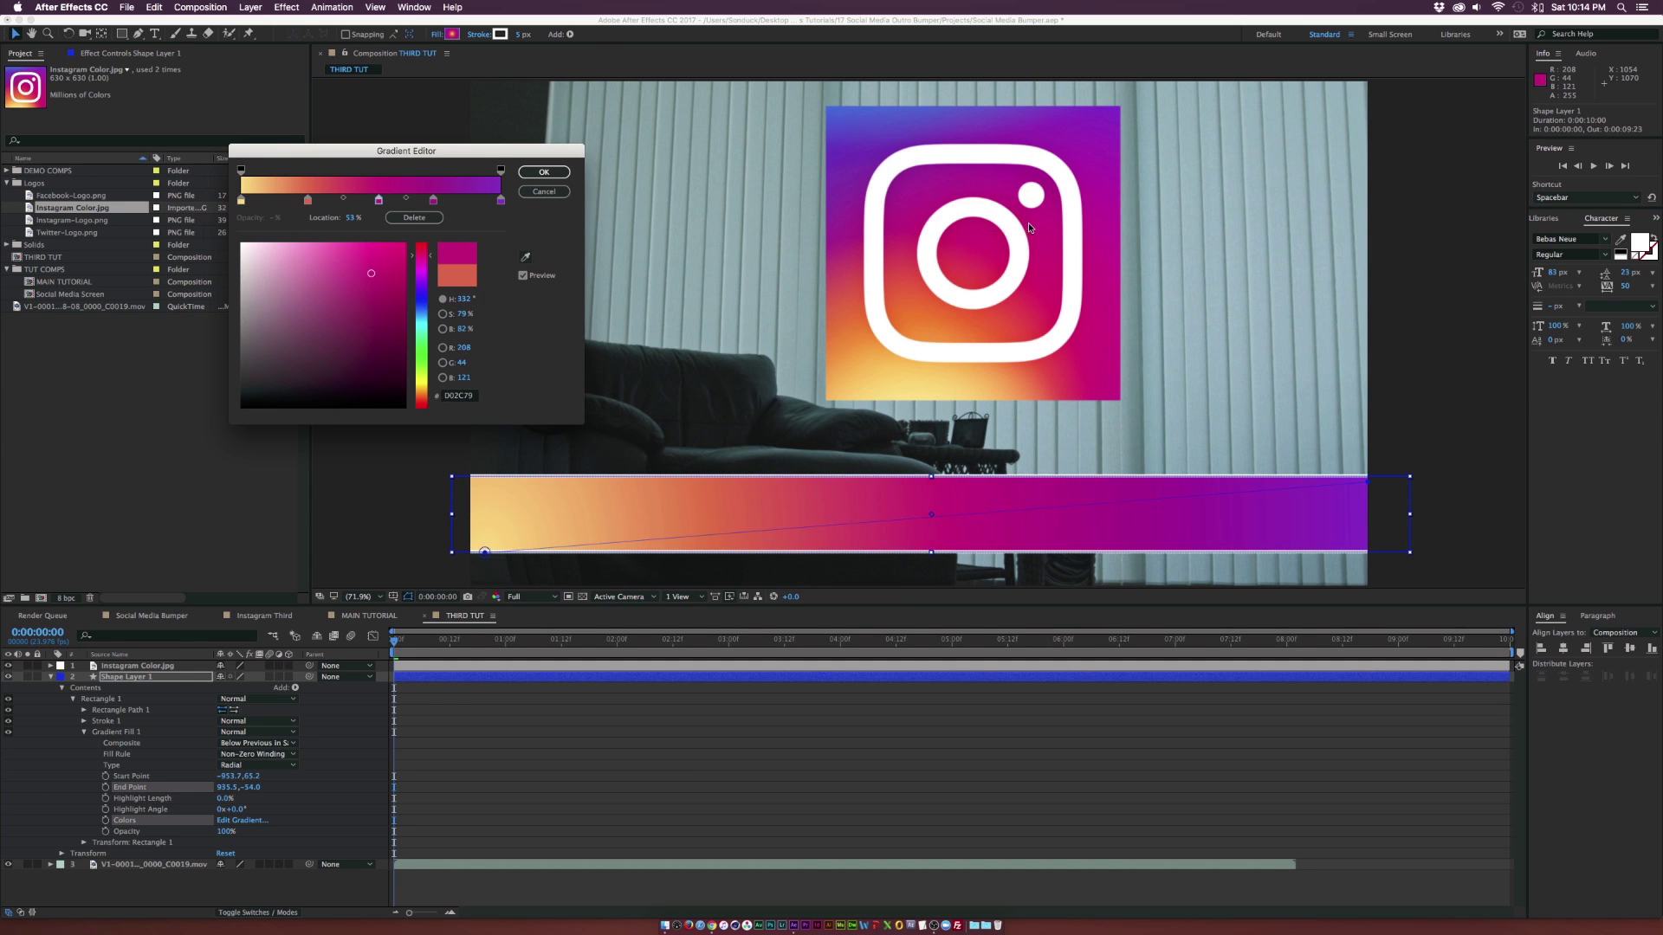
pyautogui.click(525, 257)
pyautogui.press('Return')
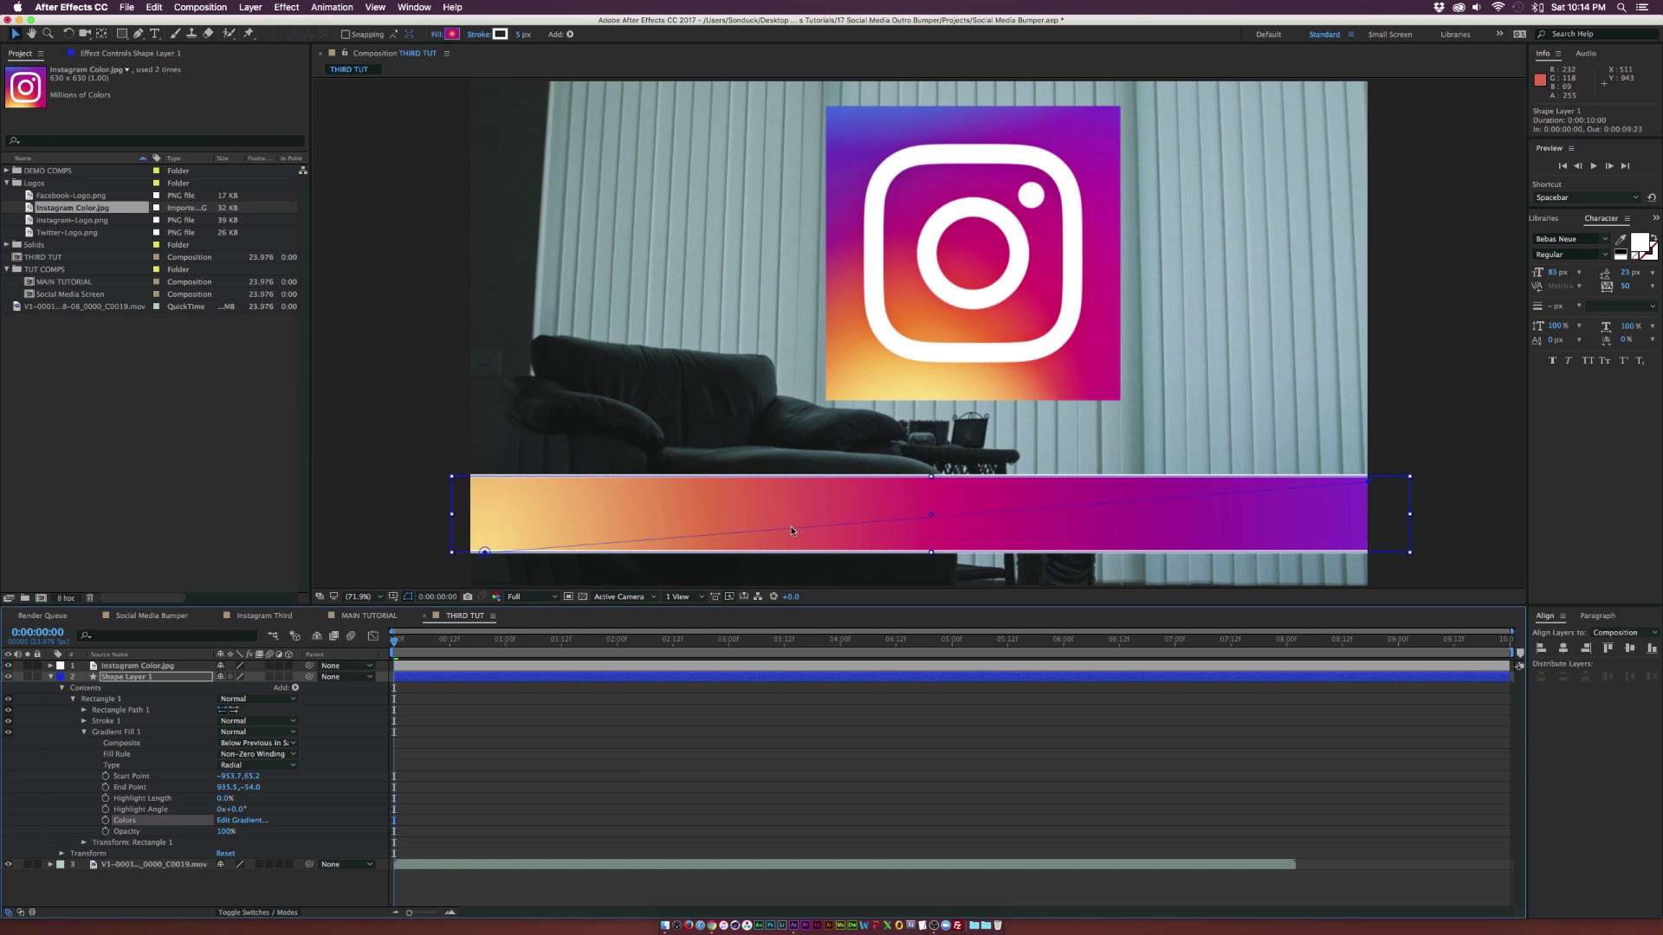
# Delete the Instagram Color.jpg reference layer from the composition
pyautogui.press(',')
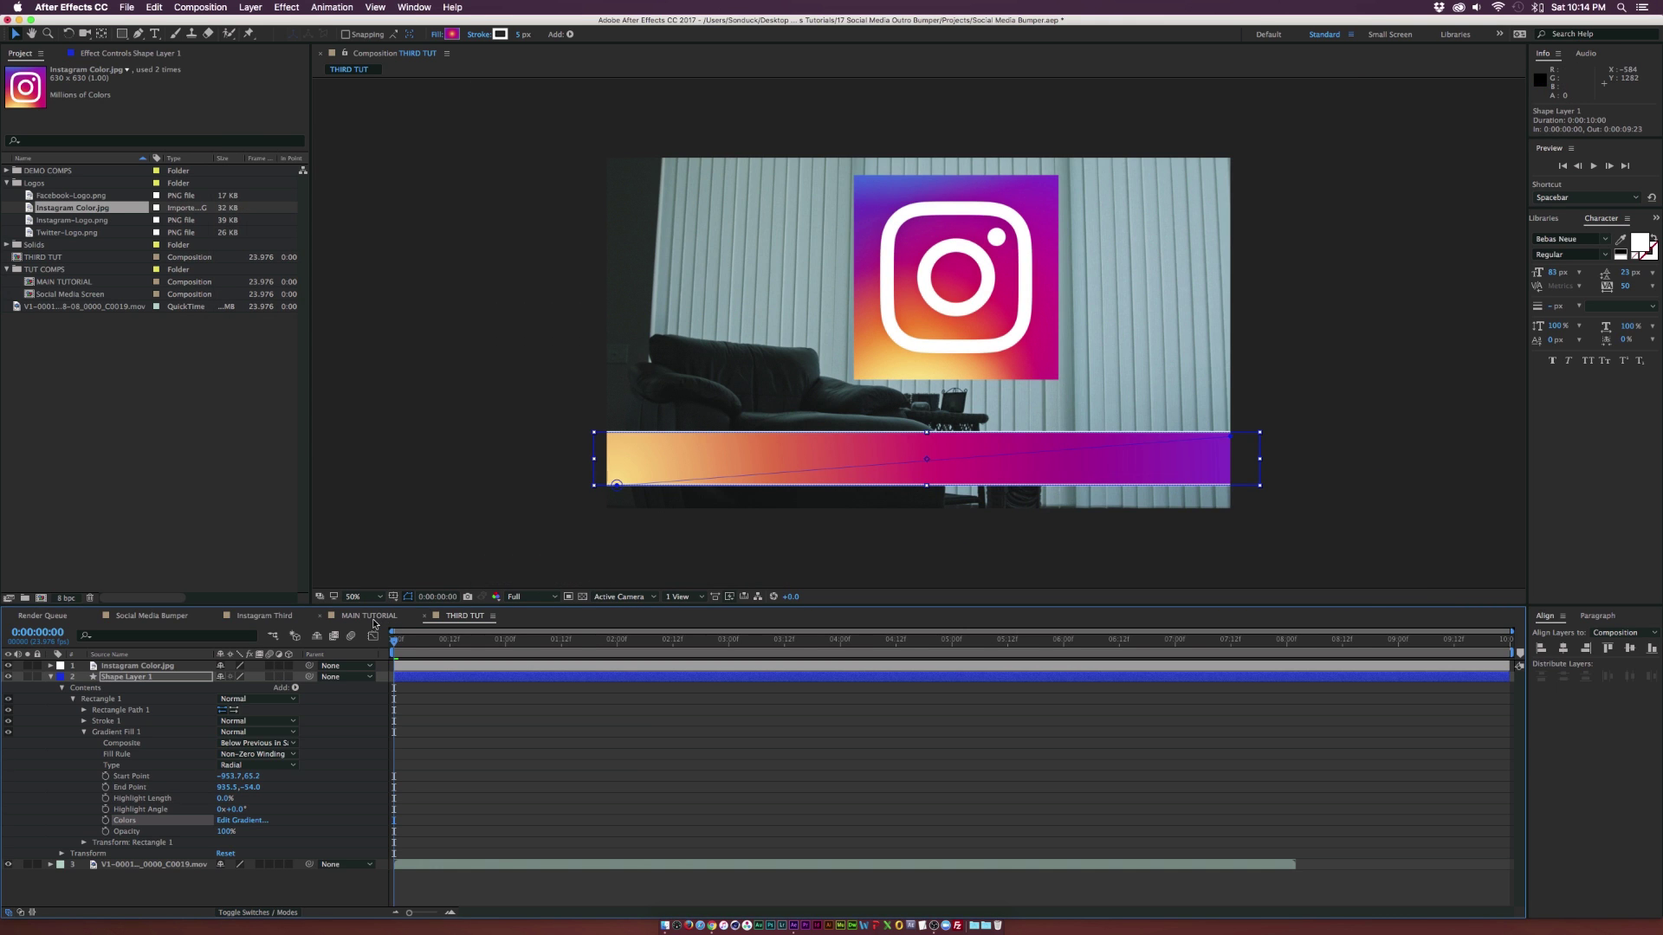
pyautogui.press('/')
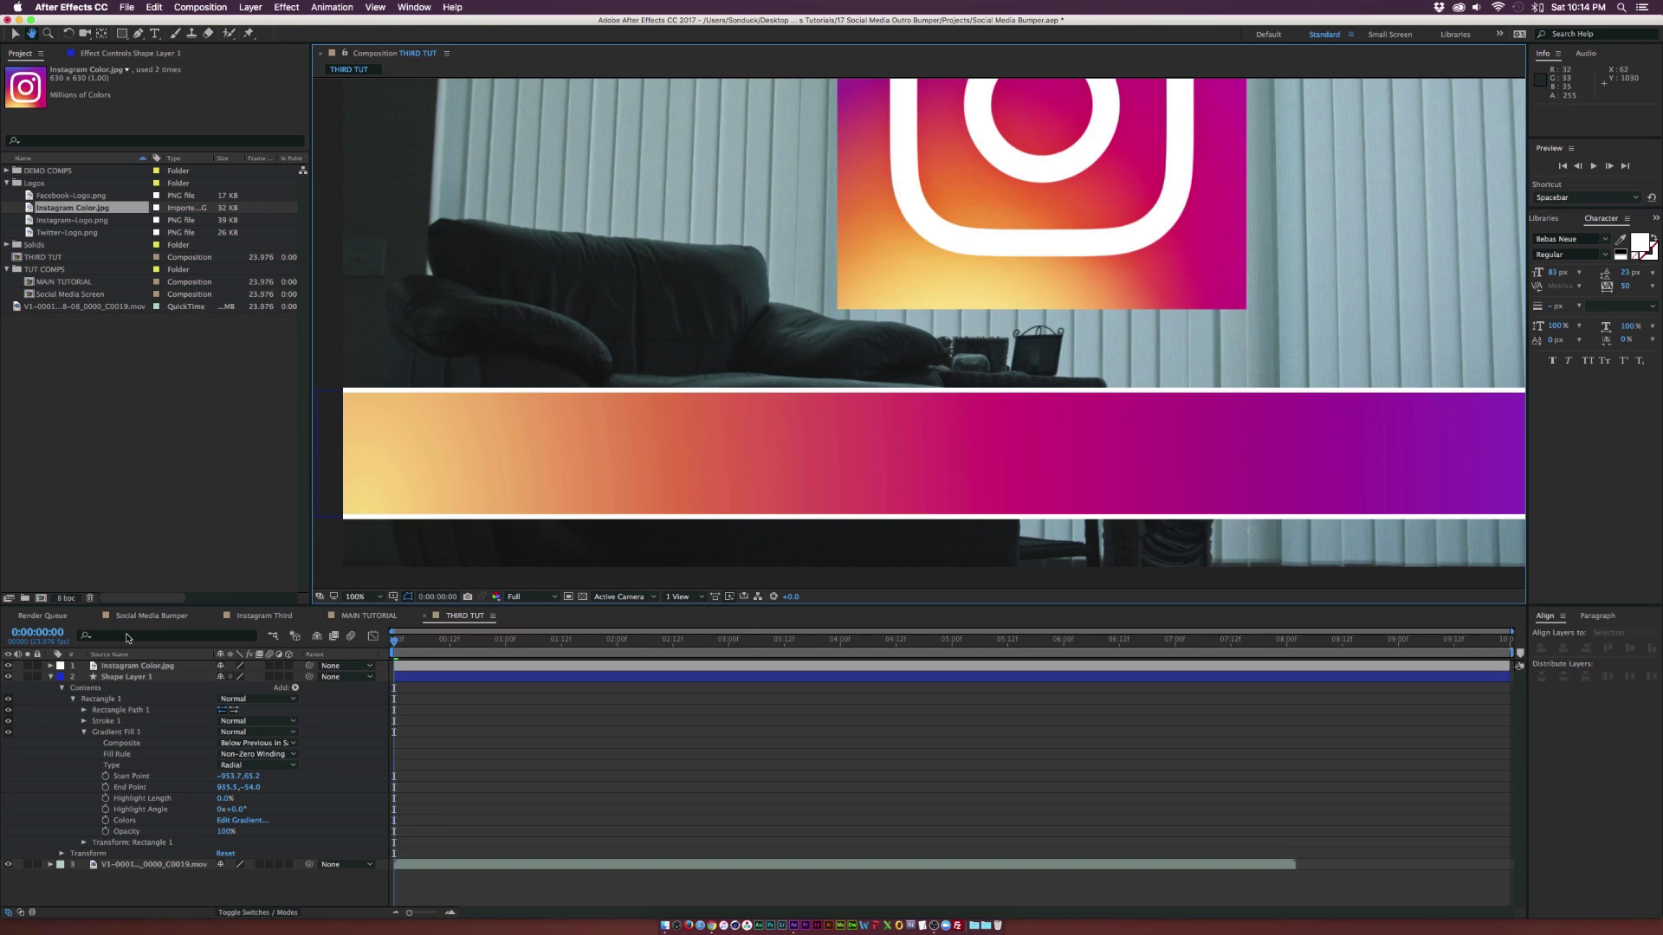
pyautogui.click(126, 665)
pyautogui.press('Delete')
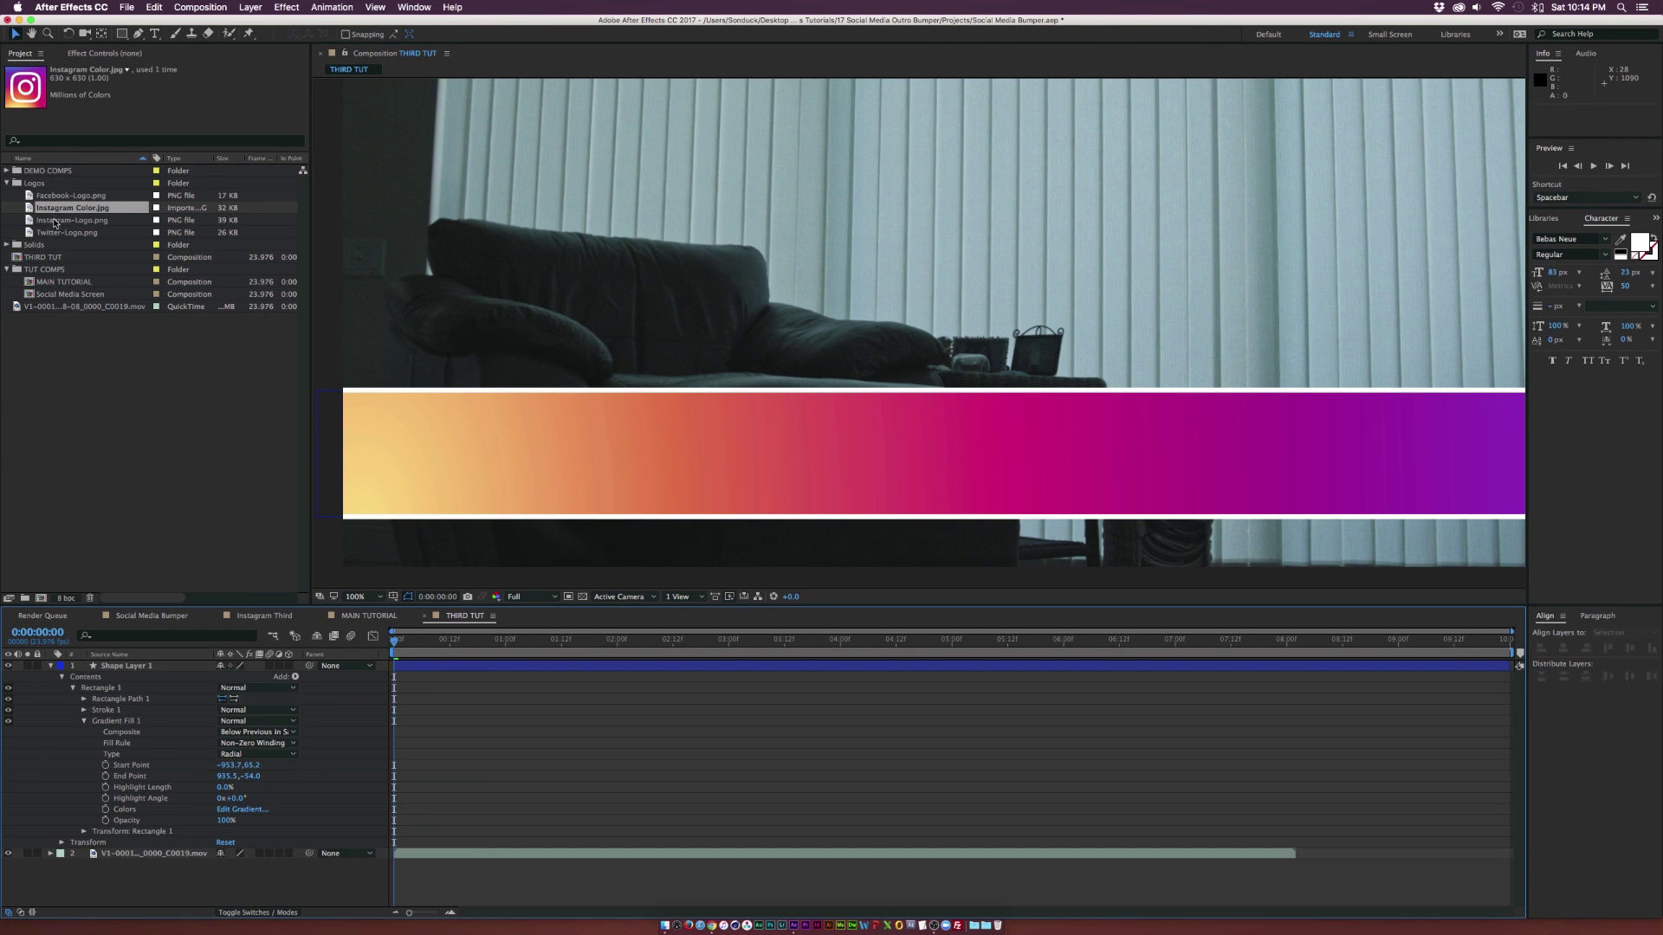
# Place Instagram-Logo.png over the gradient bar and color it white FFFFFF with a Fill effect
pyautogui.moveTo(54, 222); pyautogui.dragTo(771, 460)
pyautogui.click(287, 7)
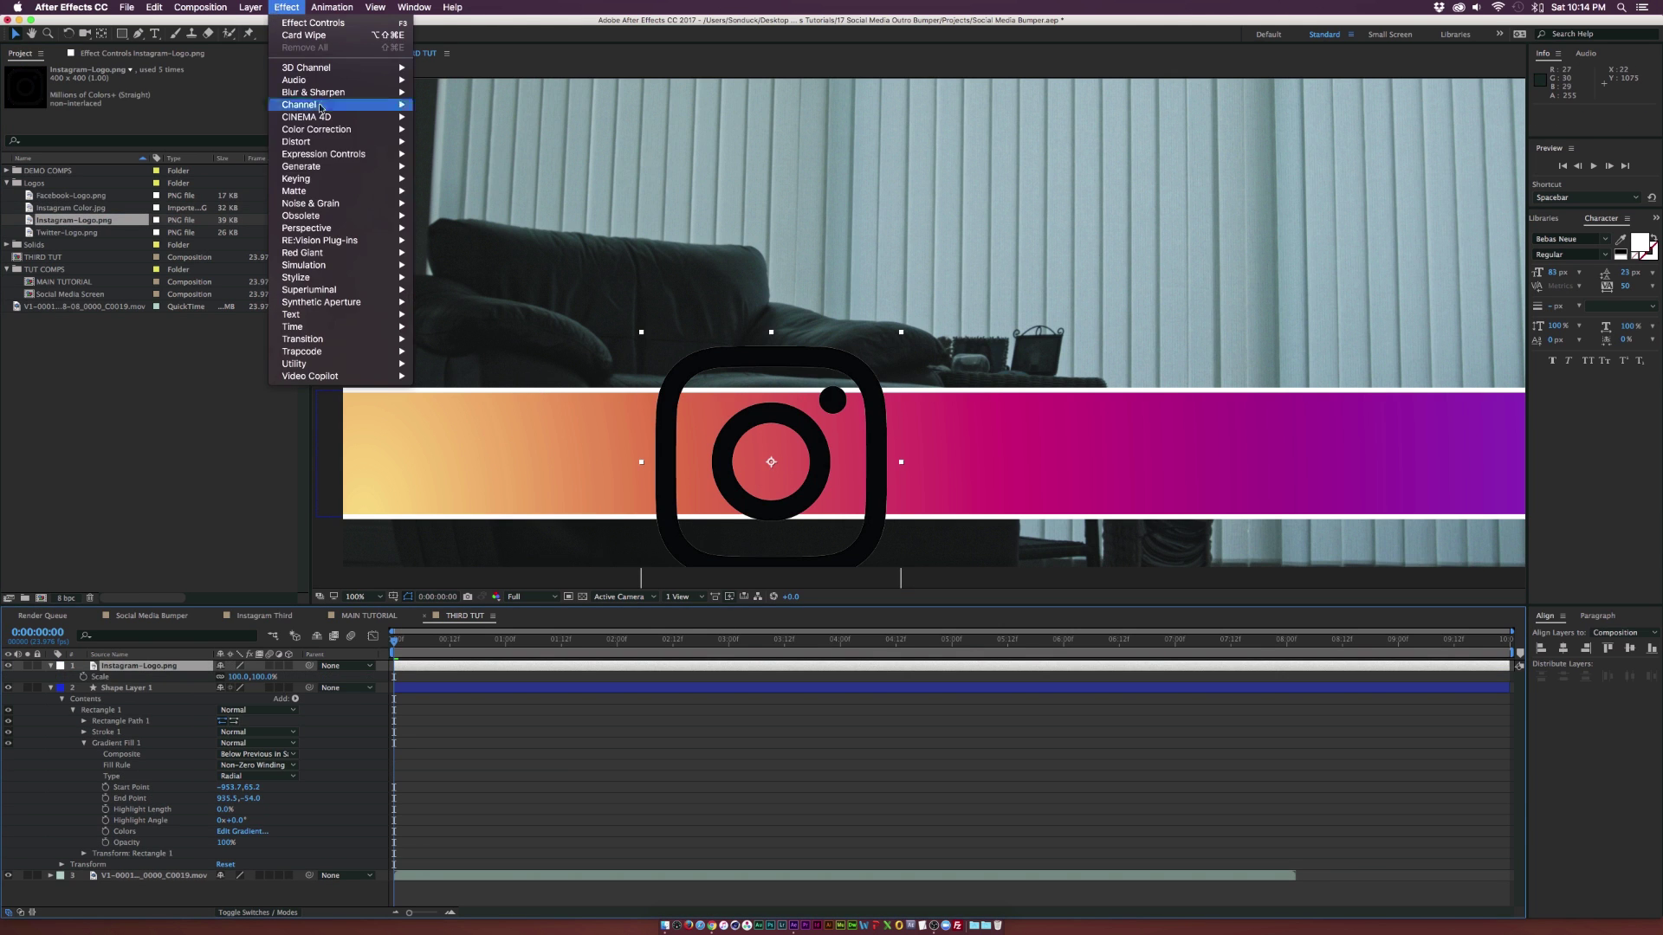
pyautogui.moveTo(333, 168)
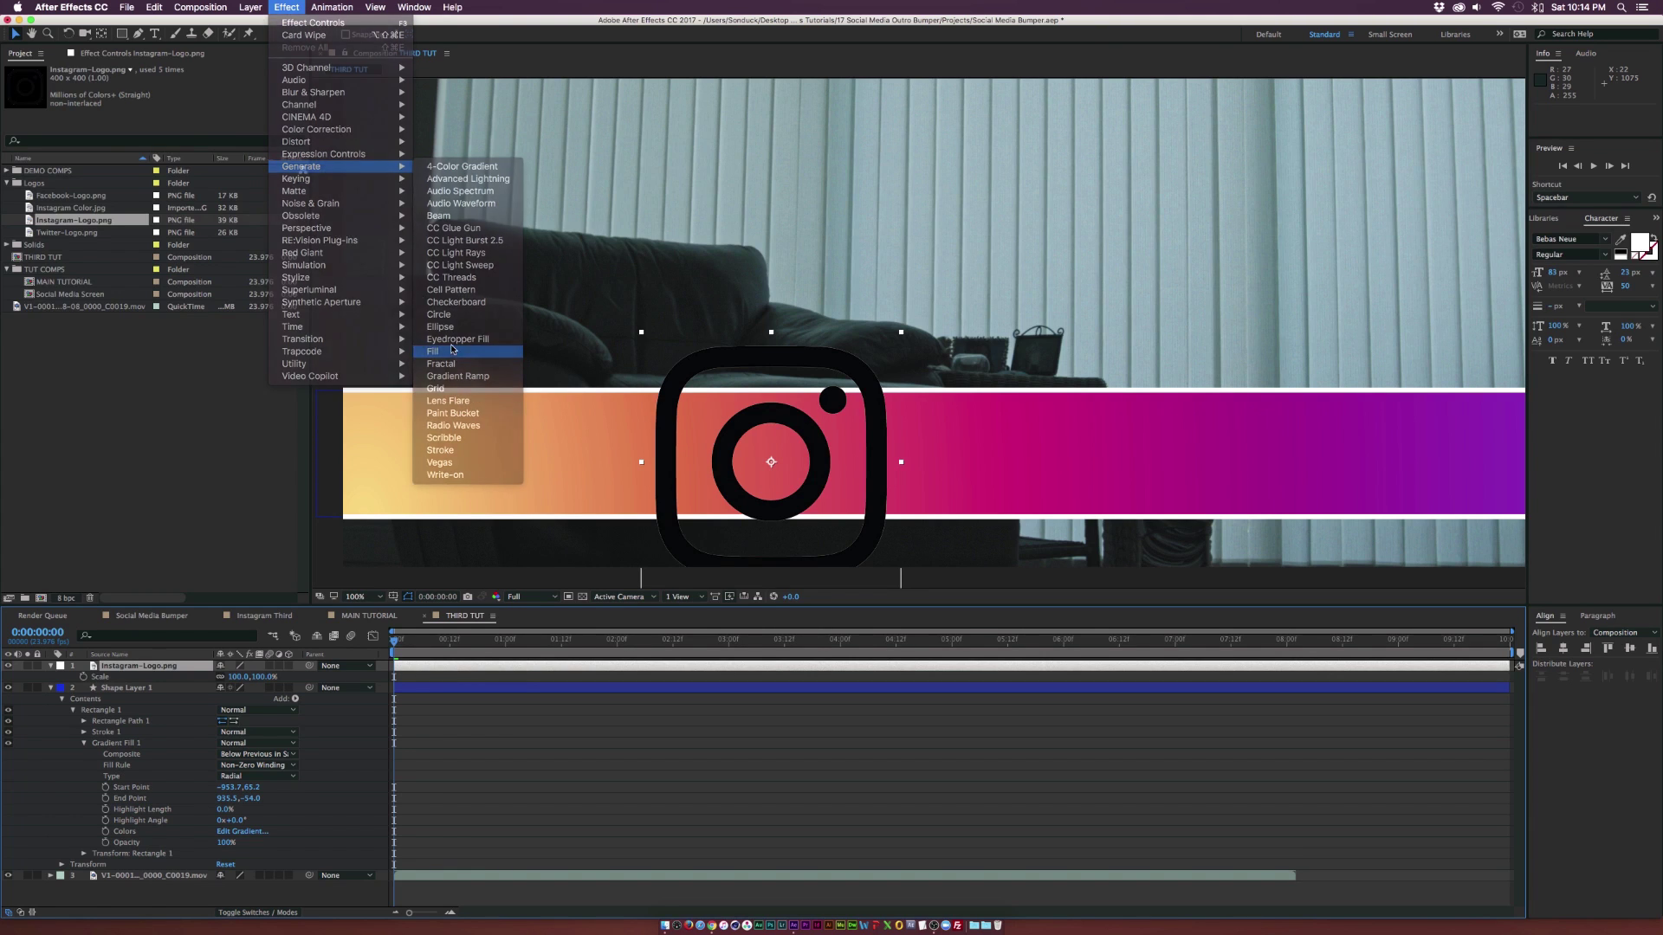
pyautogui.click(451, 349)
pyautogui.click(170, 116)
pyautogui.click(14, 92)
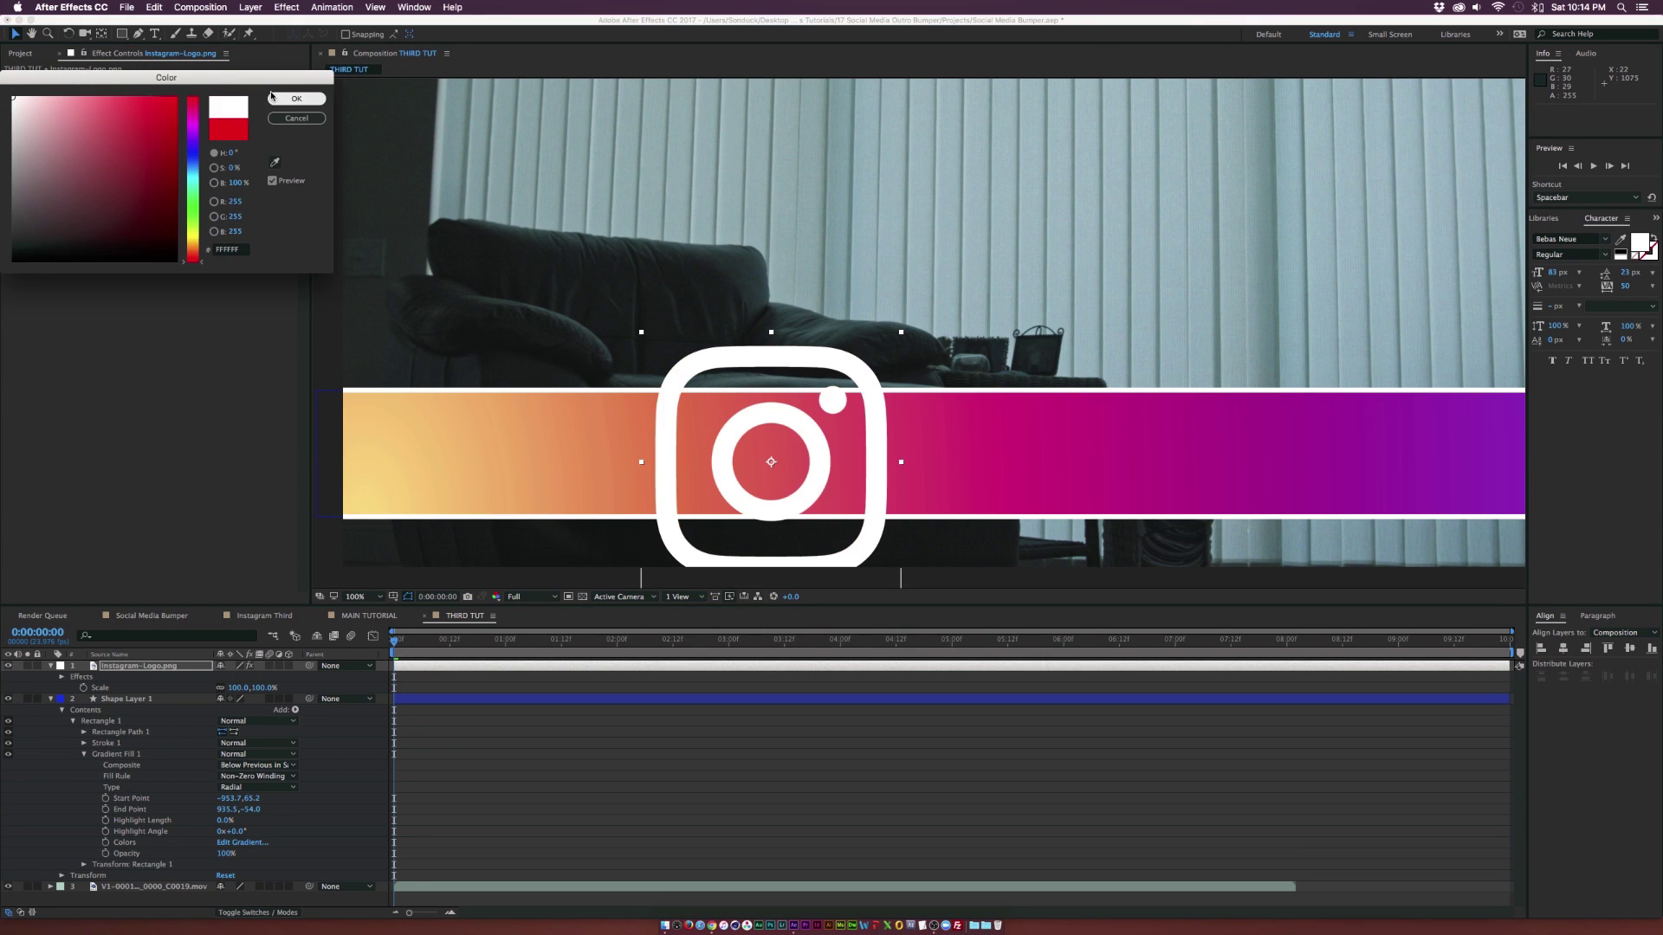
pyautogui.click(297, 99)
# Scale the Instagram logo to 42% and move it near the bar's left end
pyautogui.click(238, 688)
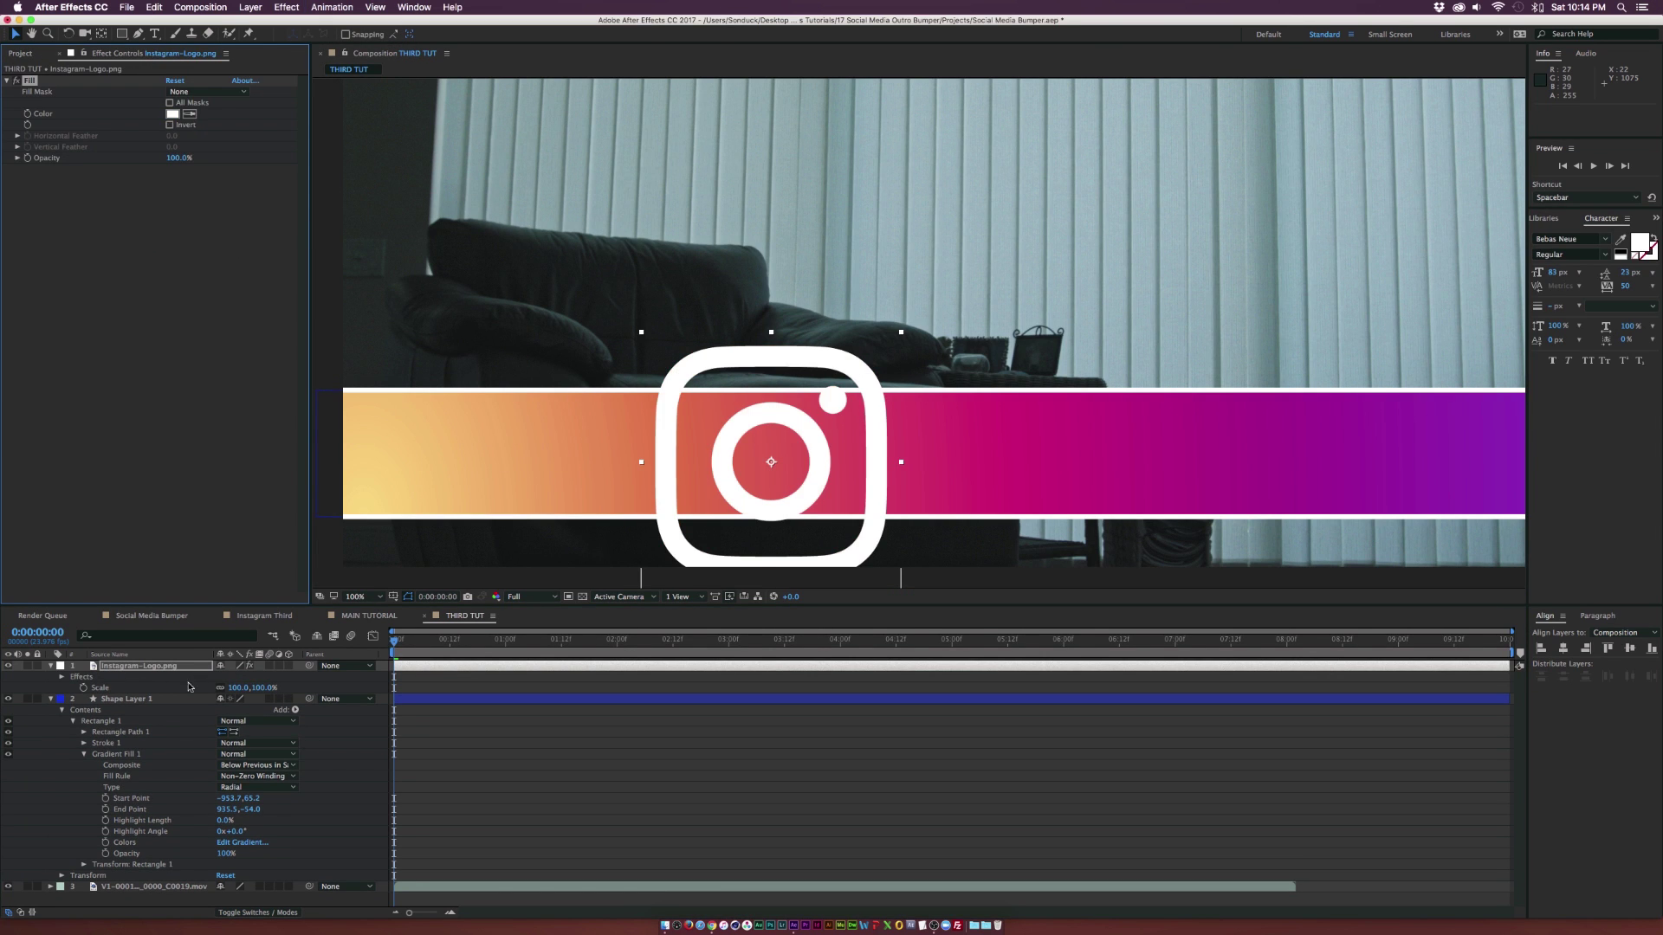
pyautogui.write('67')
pyautogui.press('Return')
pyautogui.moveTo(232, 687)
pyautogui.mouseDown()
pyautogui.moveTo(207, 687)
pyautogui.moveTo(246, 691)
pyautogui.mouseUp()
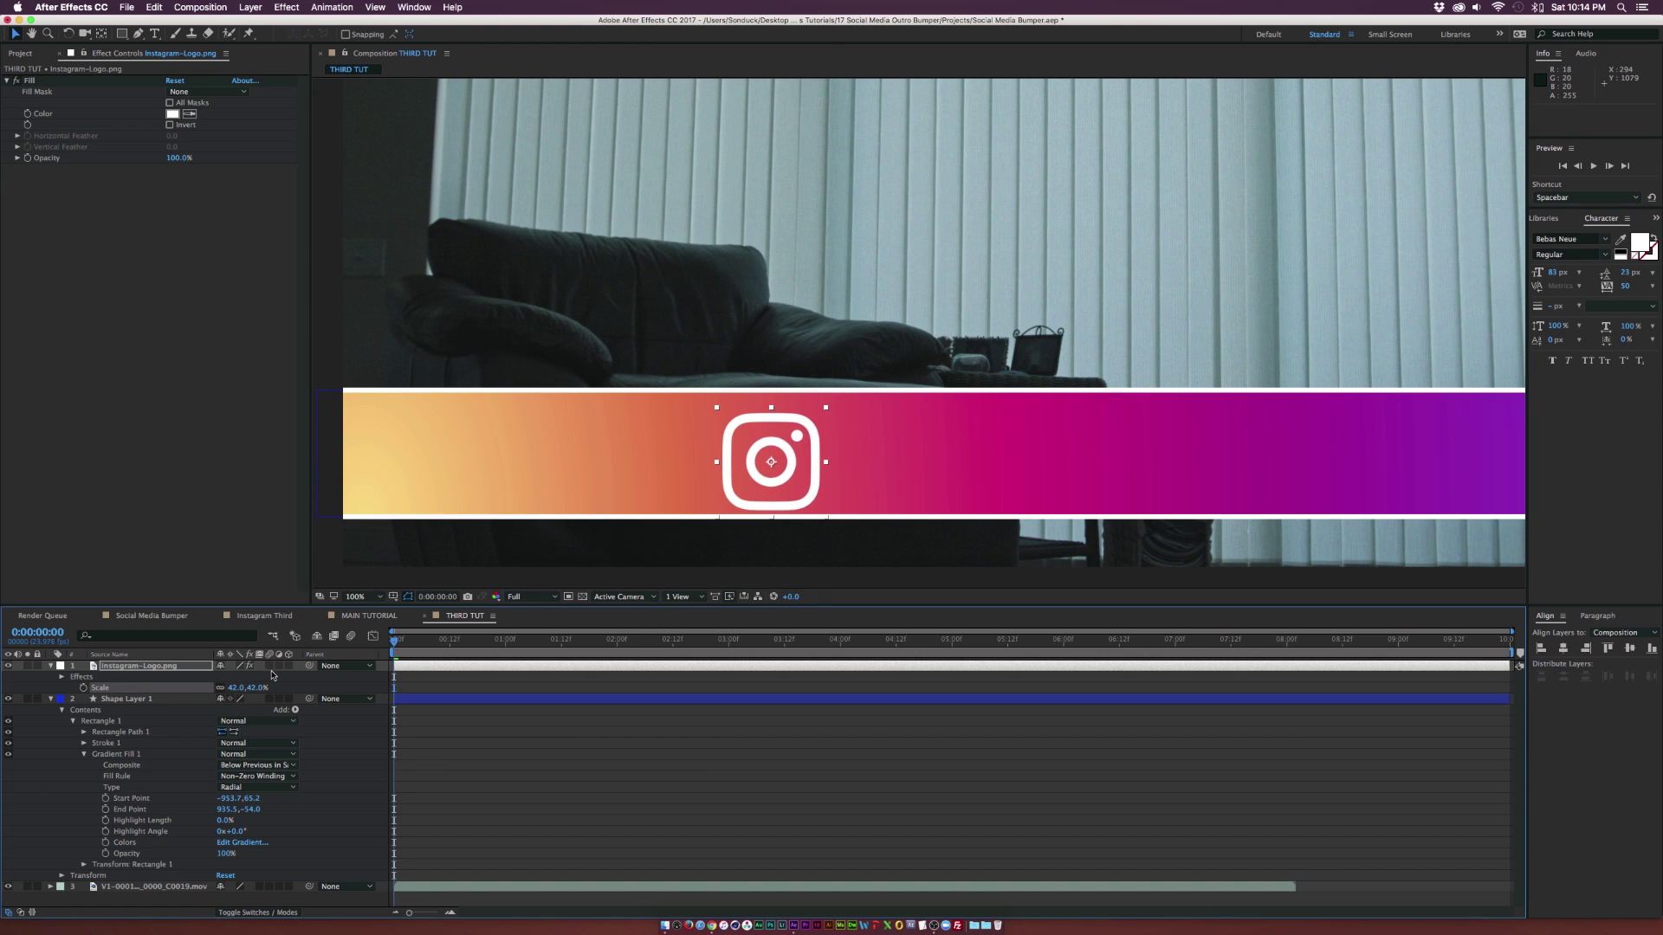
pyautogui.moveTo(757, 481); pyautogui.dragTo(474, 475)
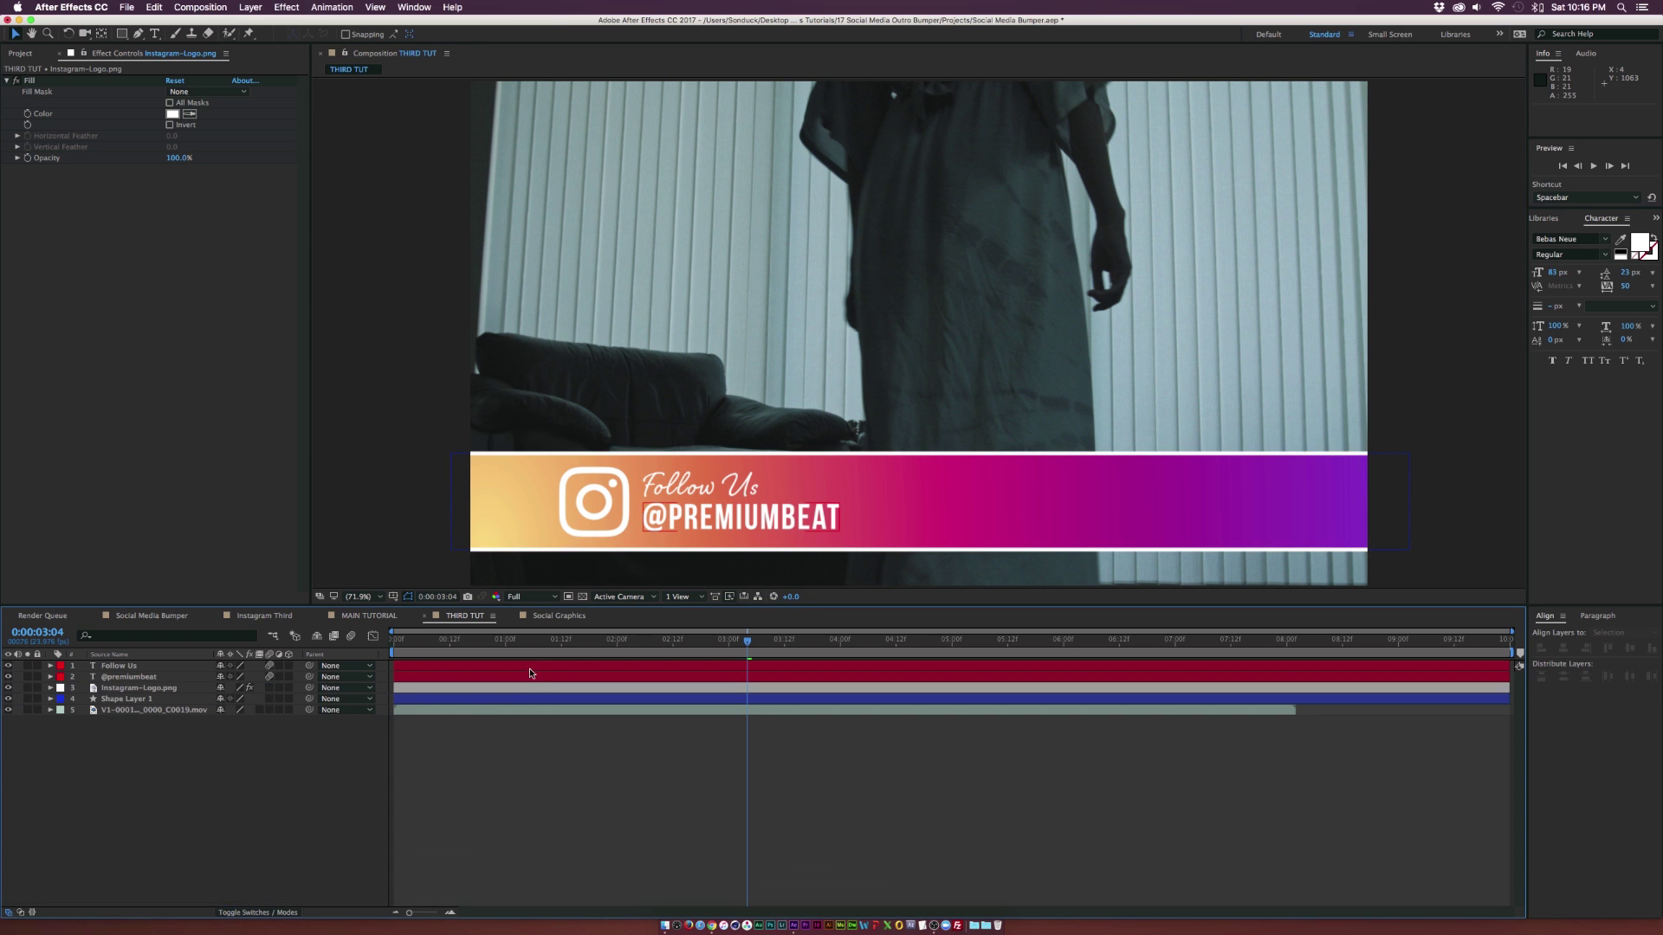
# Go to 0:00:02:15, select the Follow Us text layer and show the Effects & Presets panel
pyautogui.press('u')
pyautogui.press('Home')
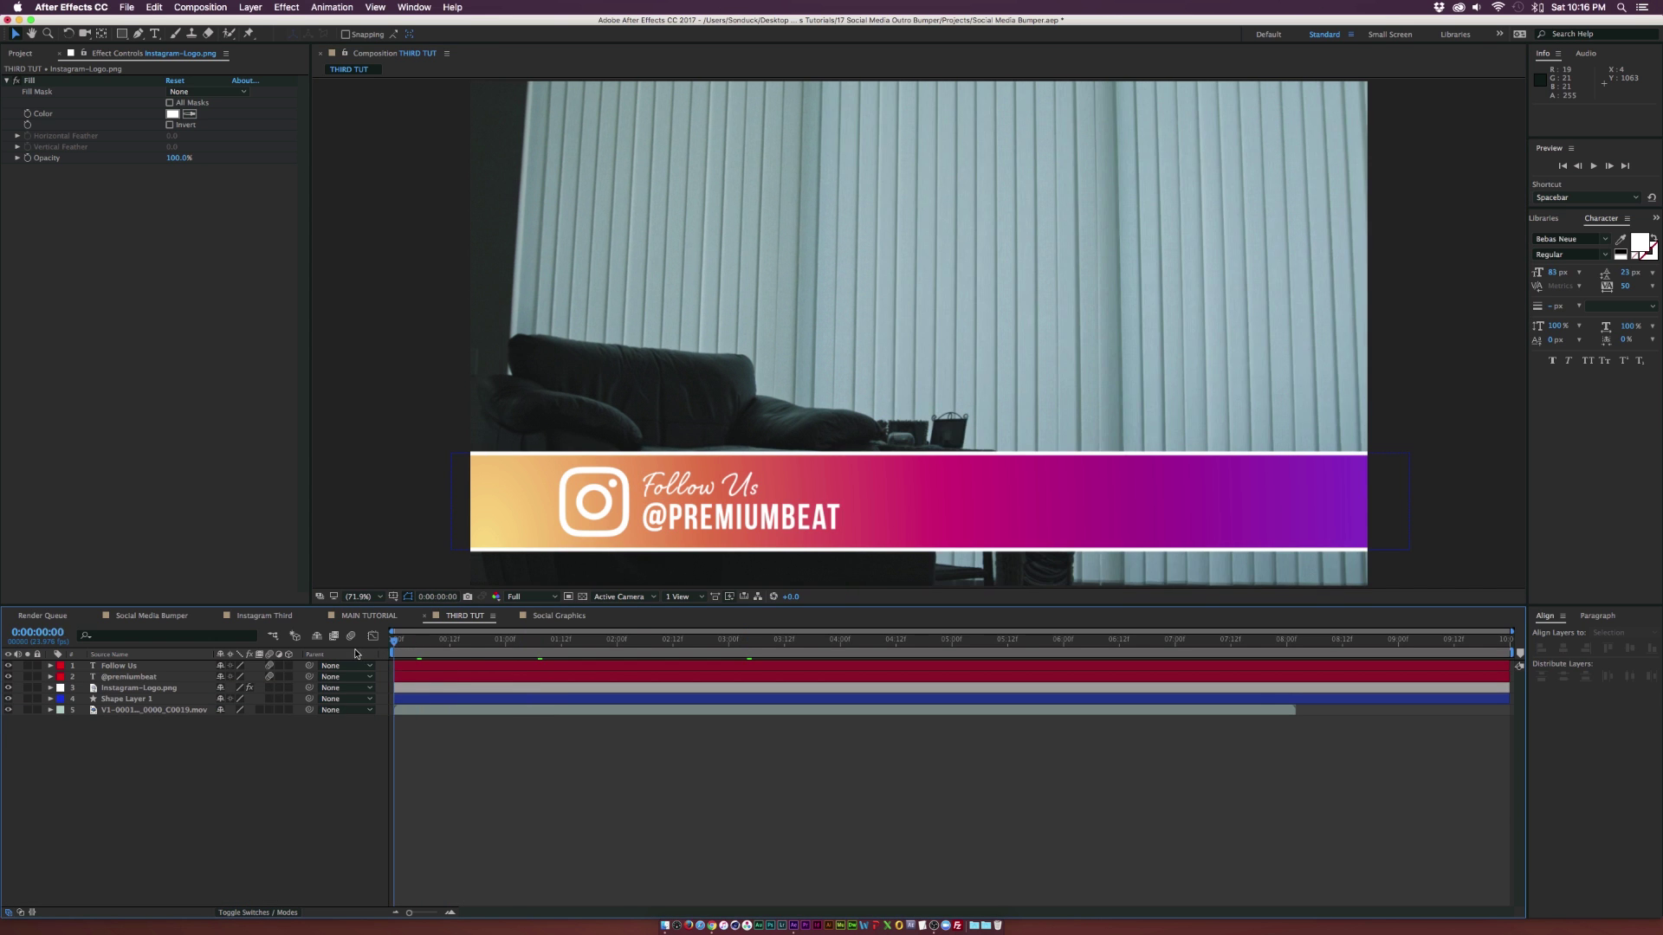
pyautogui.moveTo(407, 648); pyautogui.dragTo(688, 653)
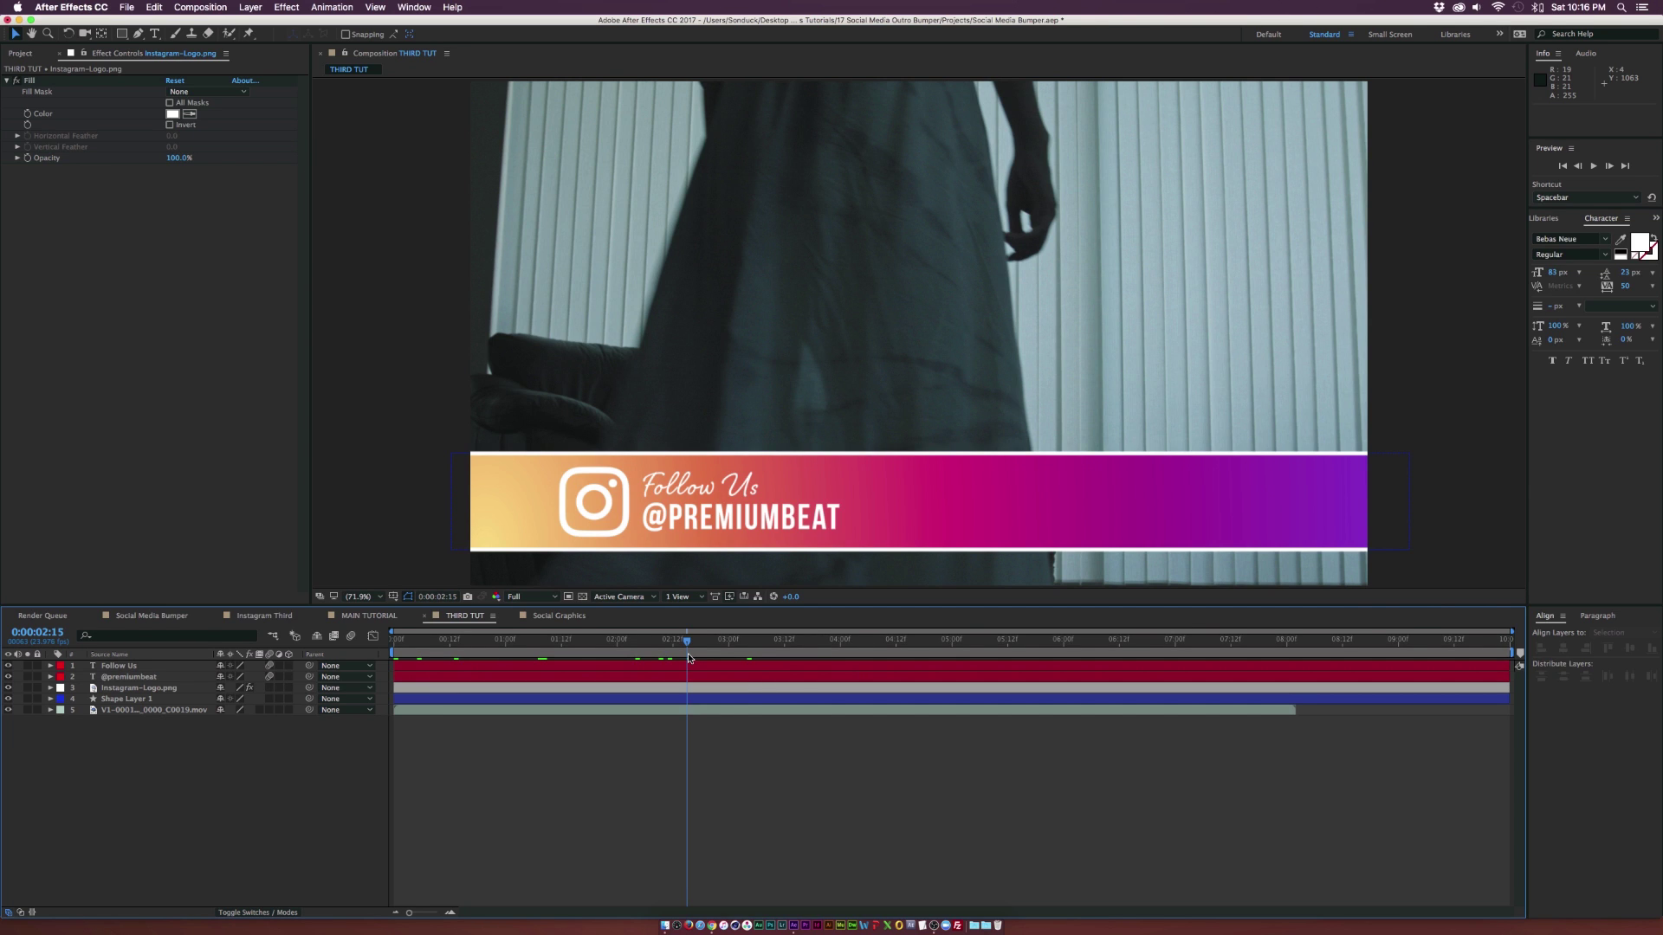
pyautogui.click(118, 665)
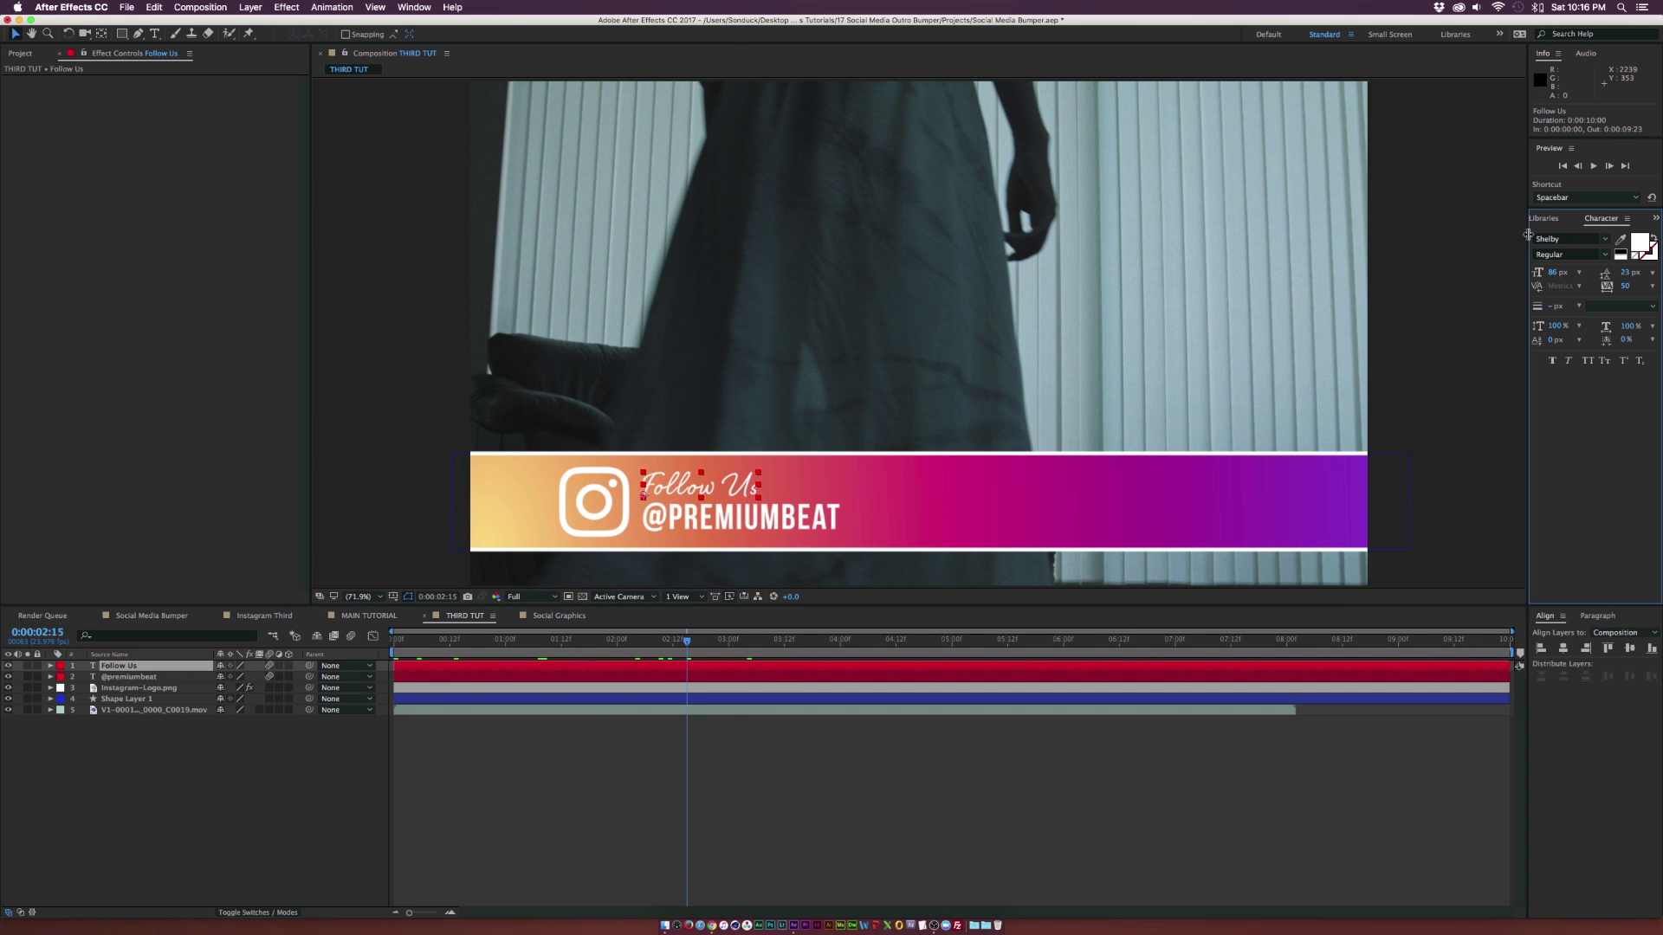
pyautogui.click(422, 7)
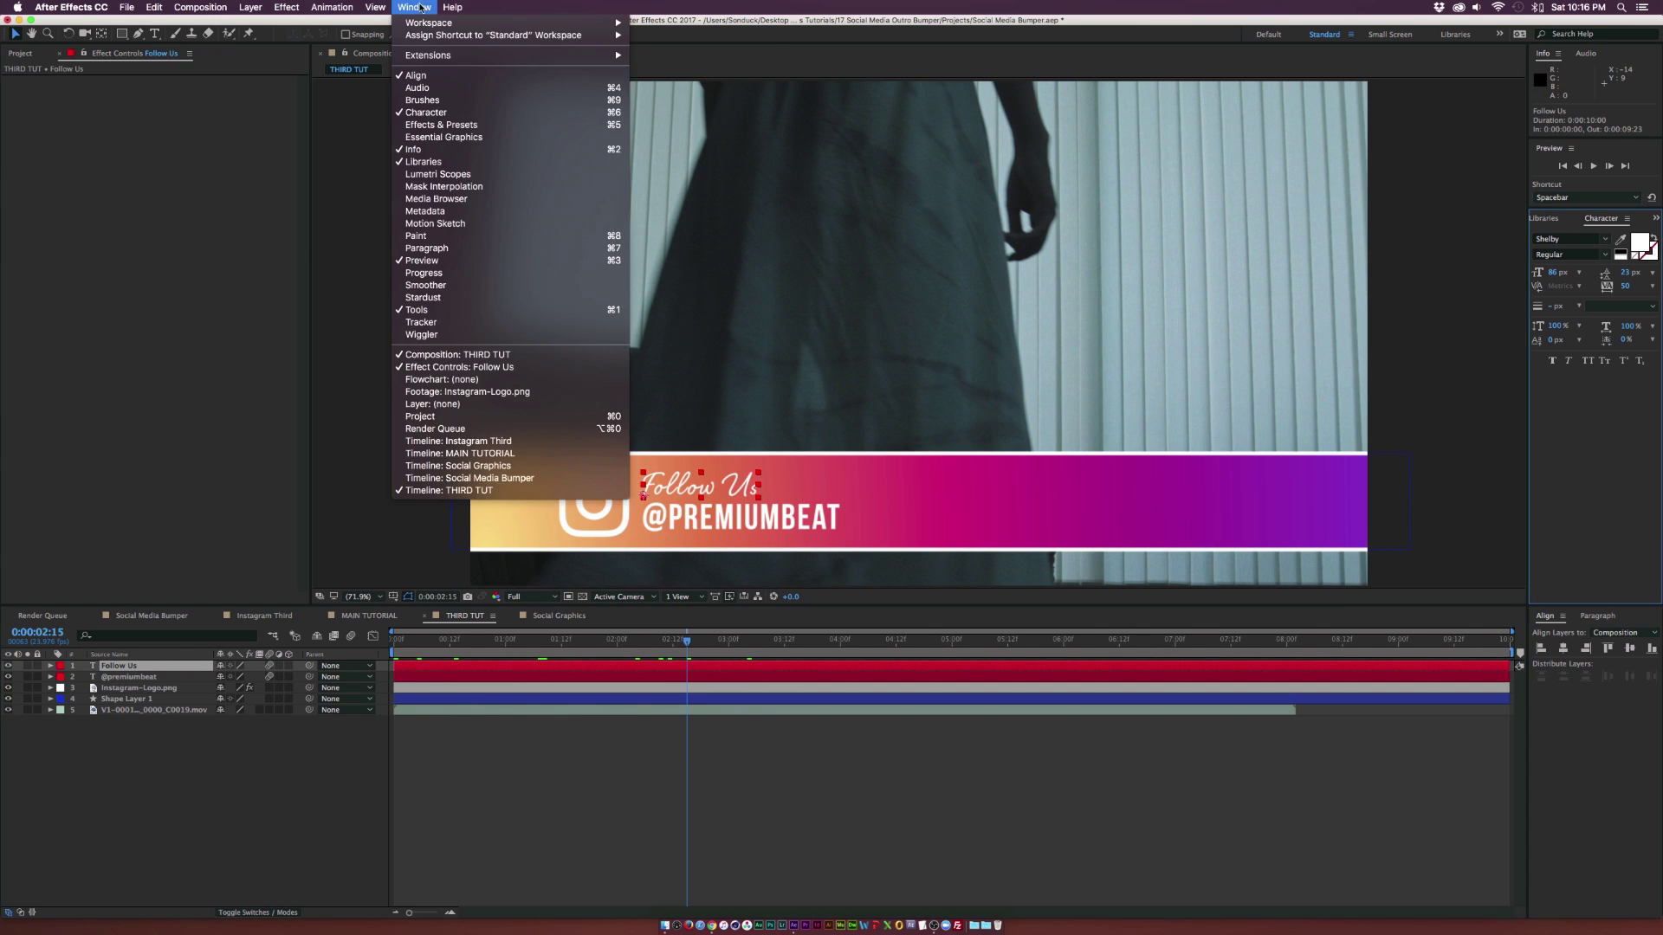
pyautogui.click(442, 125)
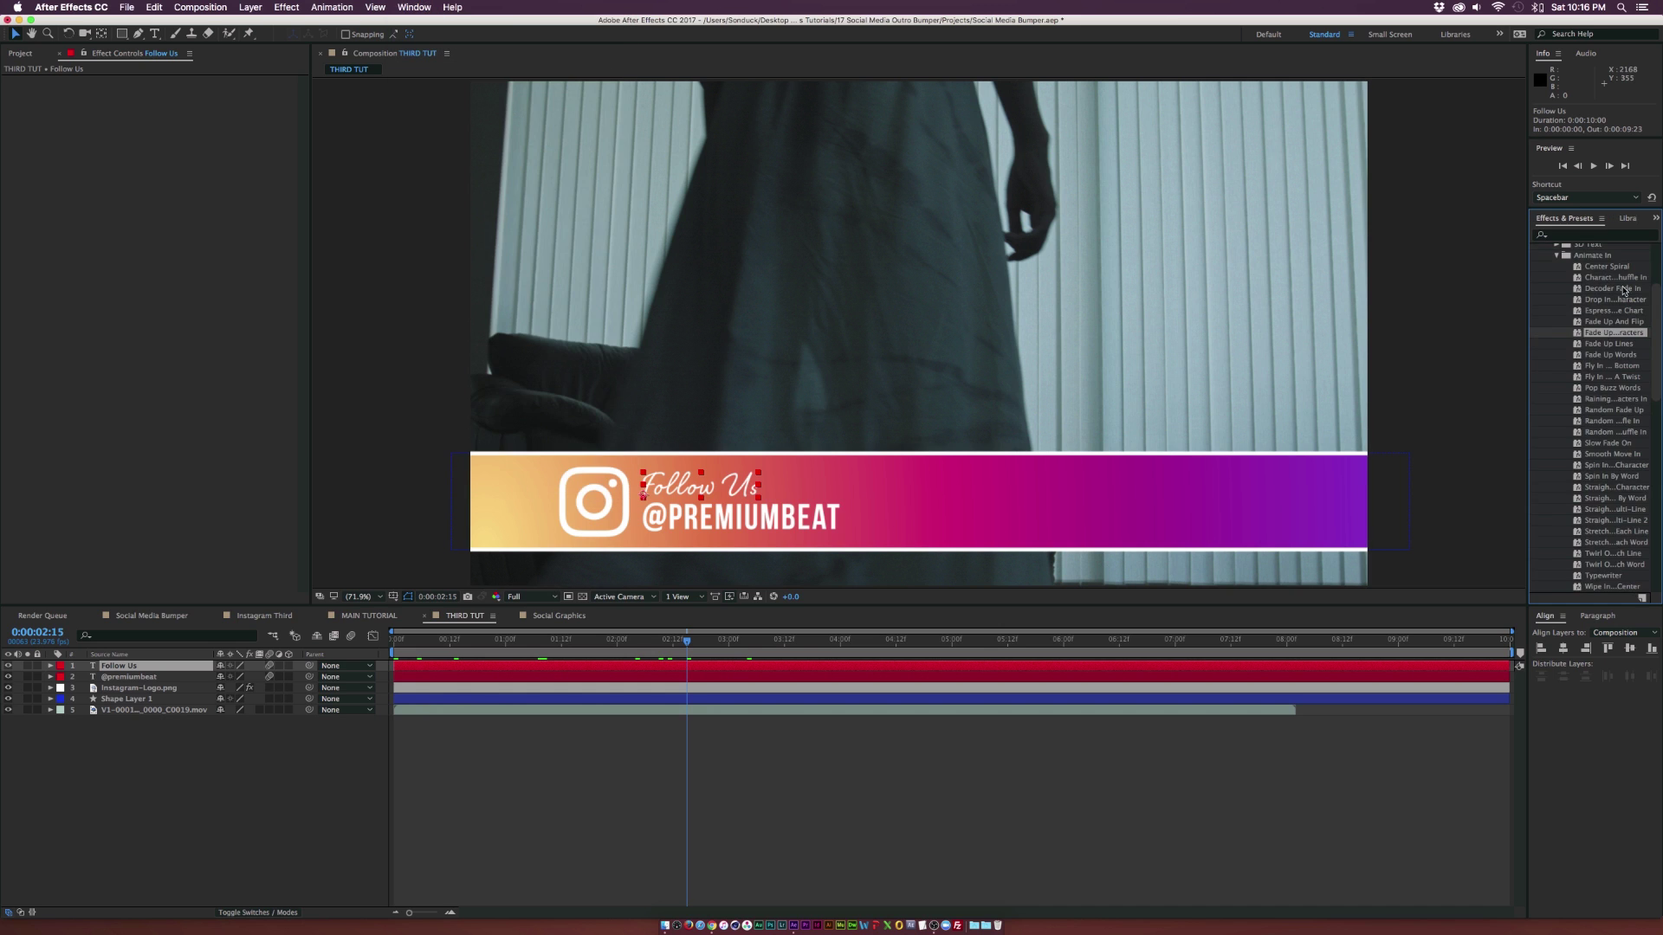
# Apply the Evaporate preset from the Blurs text animation presets to the Follow Us text
pyautogui.click(1559, 258)
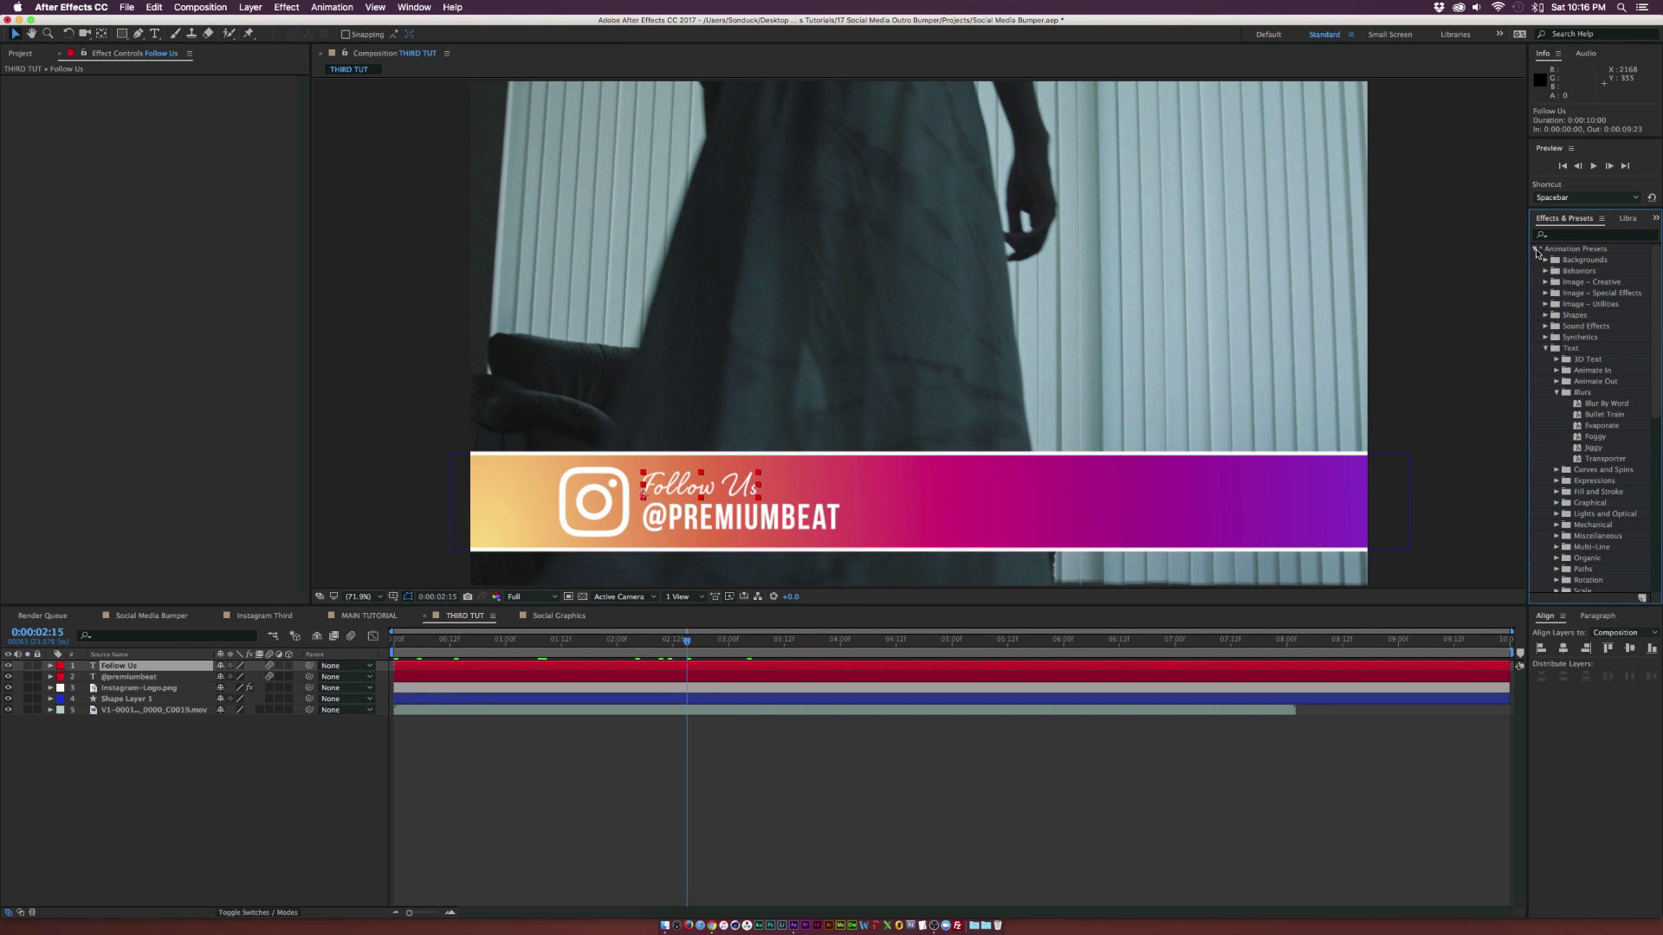
pyautogui.click(1535, 250)
pyautogui.click(1536, 250)
pyautogui.scroll(-3, 1547, 351)
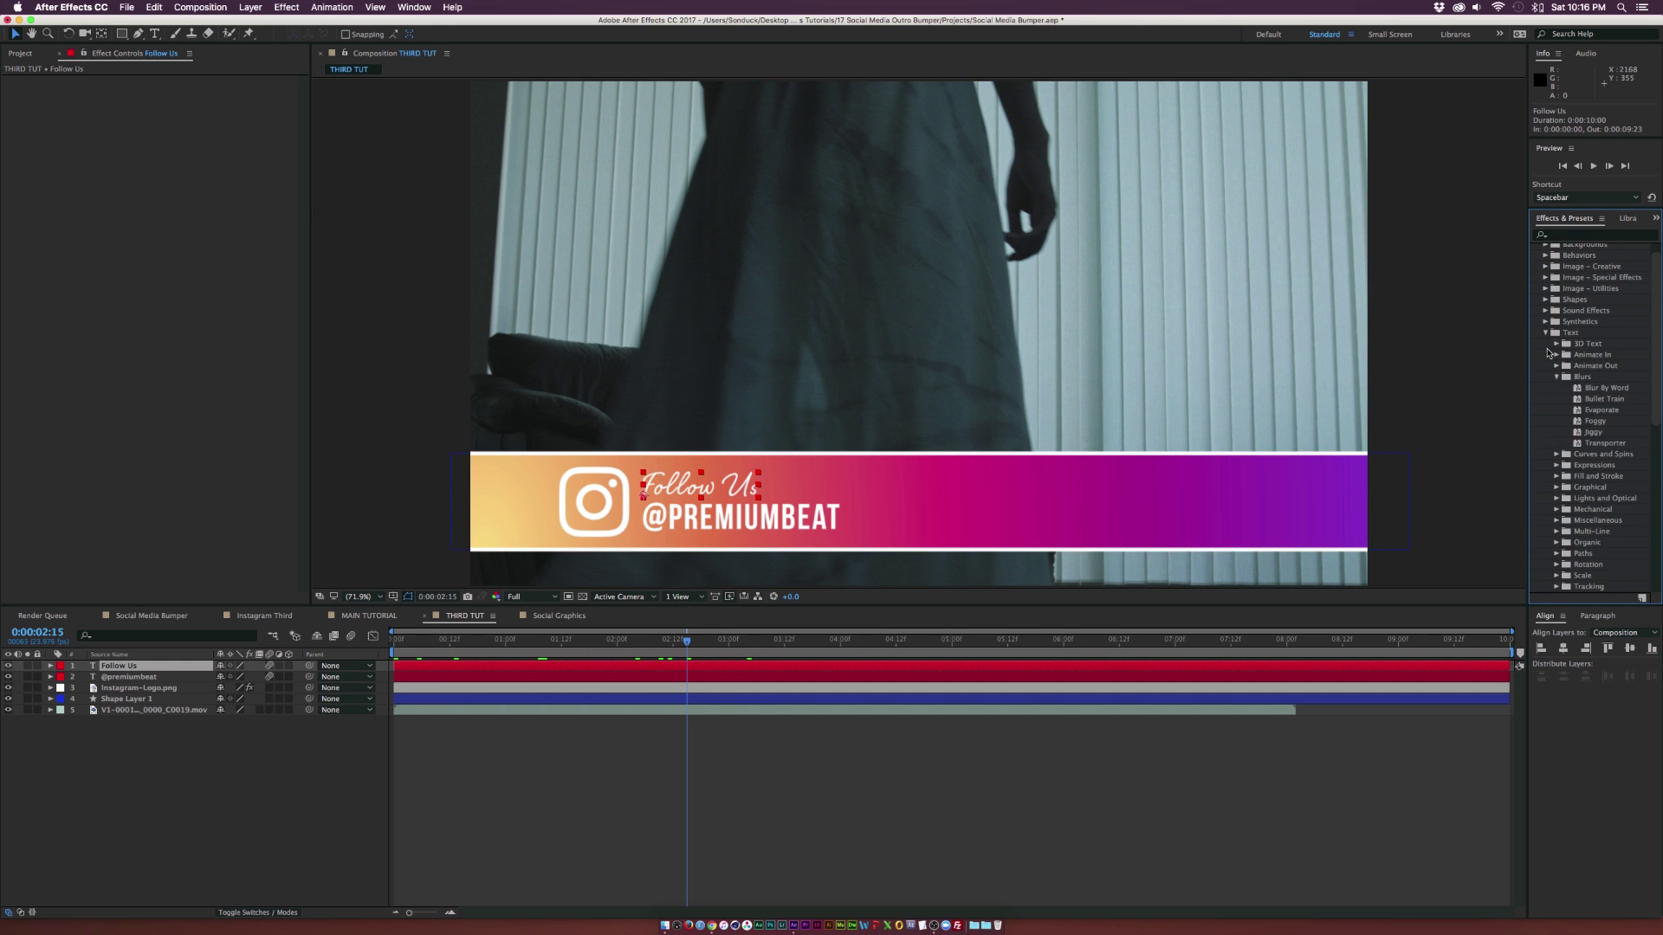
pyautogui.moveTo(1528, 351); pyautogui.dragTo(1441, 351)
pyautogui.click(1470, 278)
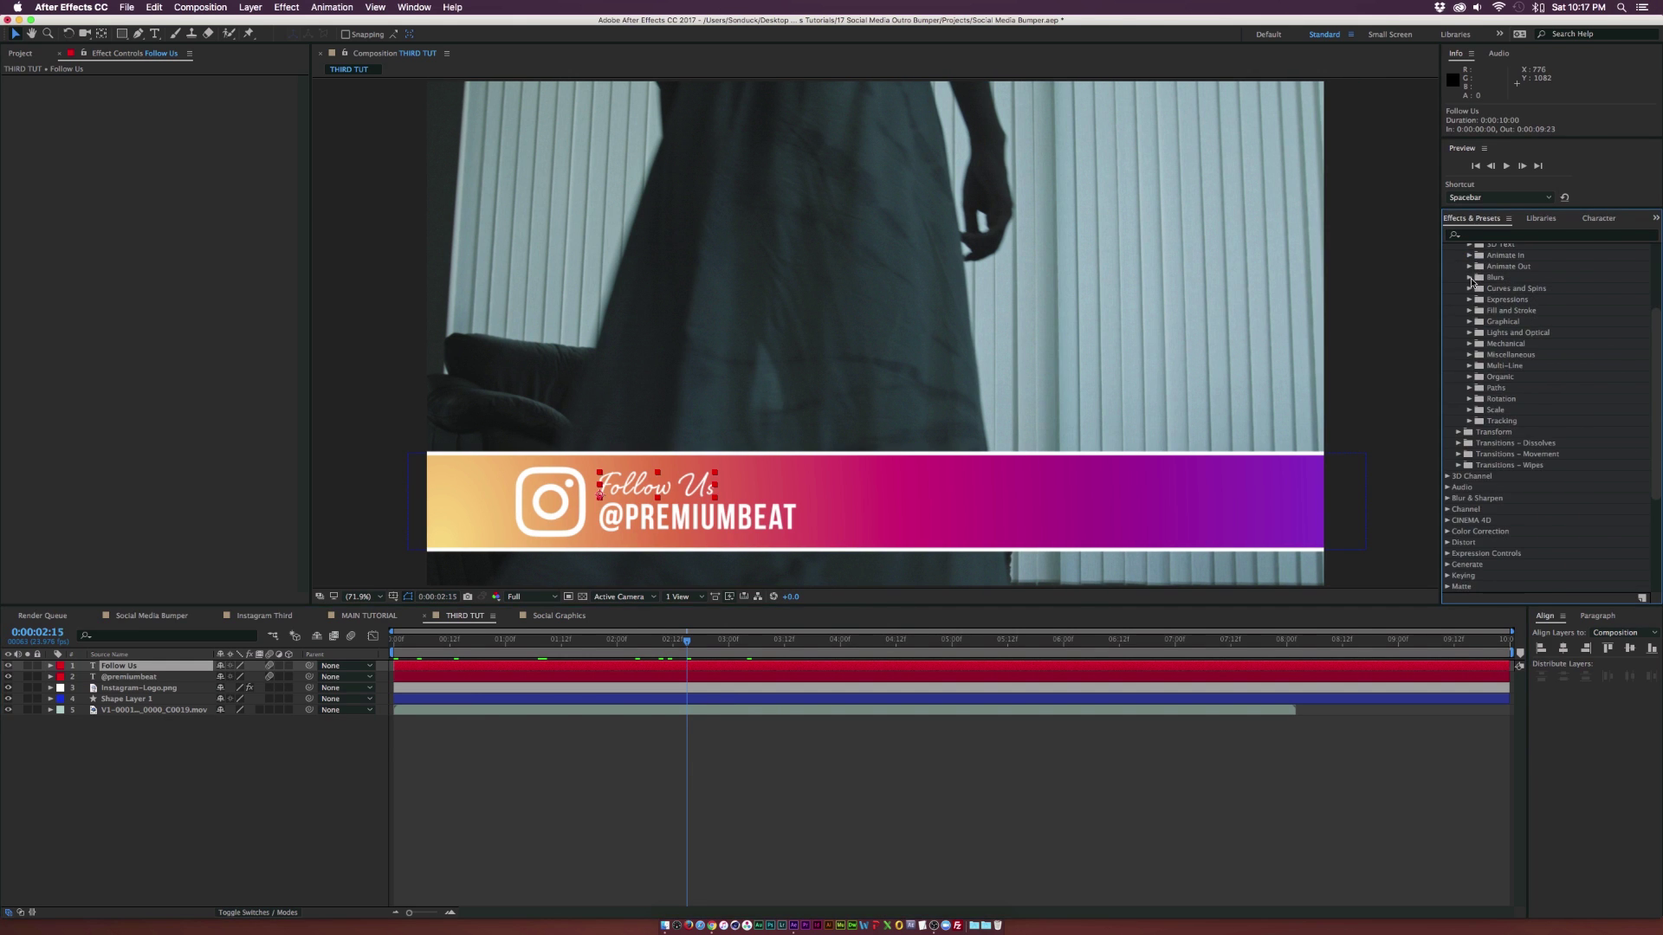
pyautogui.click(1470, 277)
pyautogui.moveTo(1507, 312); pyautogui.dragTo(672, 487)
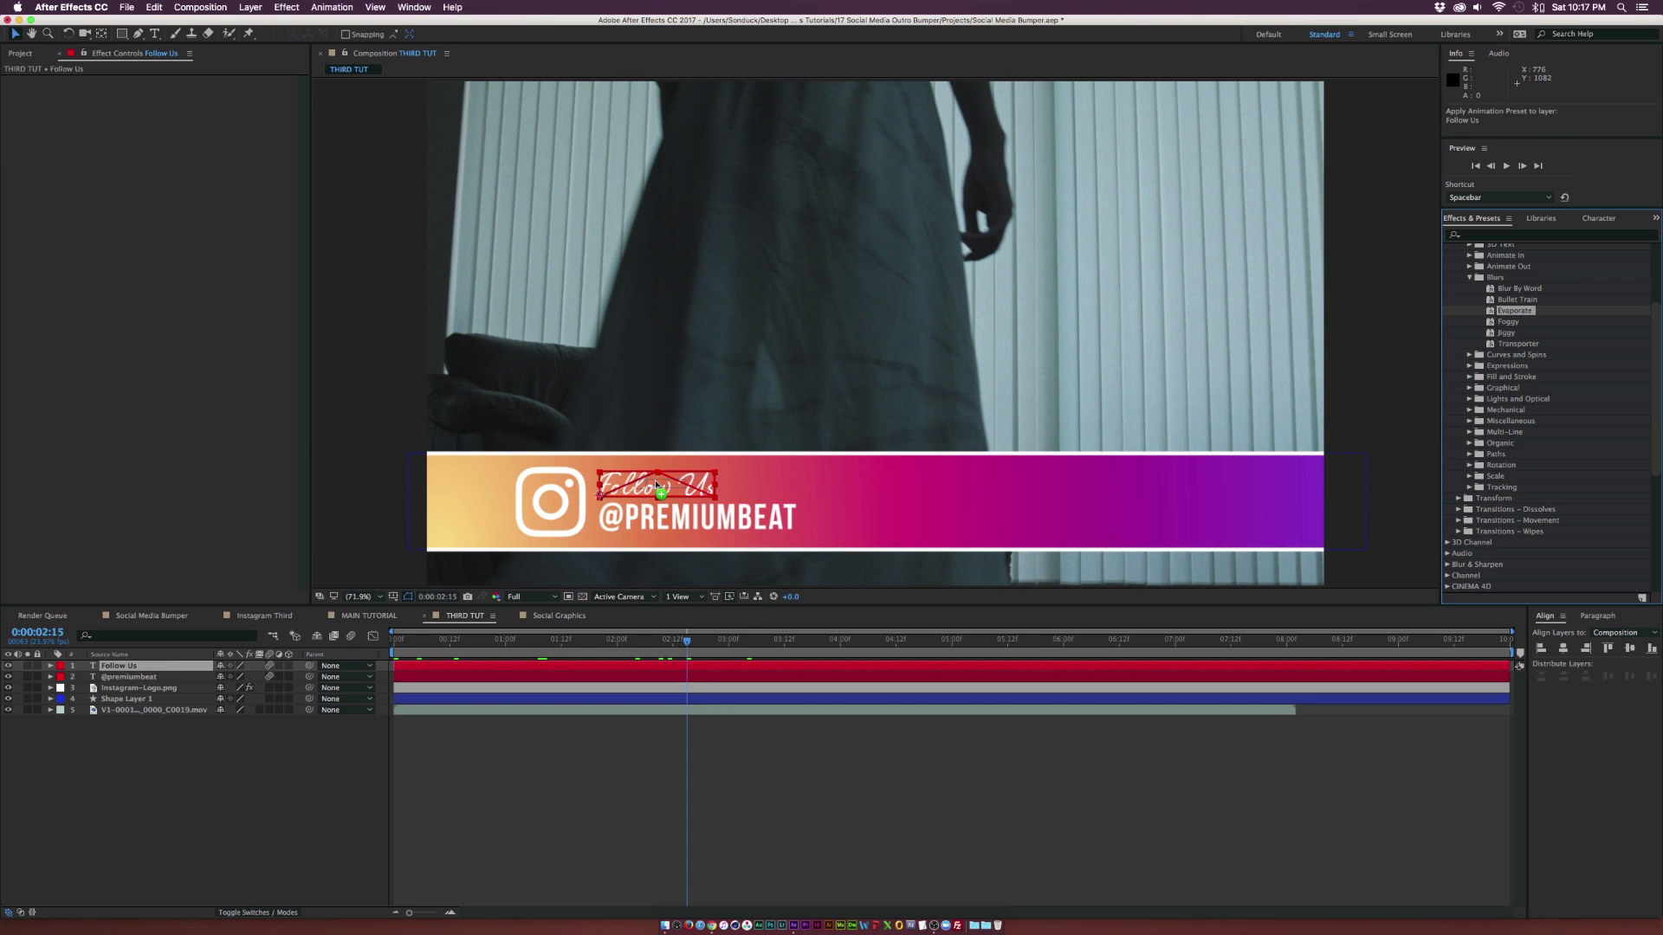
# Reverse the Evaporate animation by moving its ending Offset keyframe to 0:00:00:00 and its starting keyframe to about 0:00:01:13
pyautogui.click(704, 673)
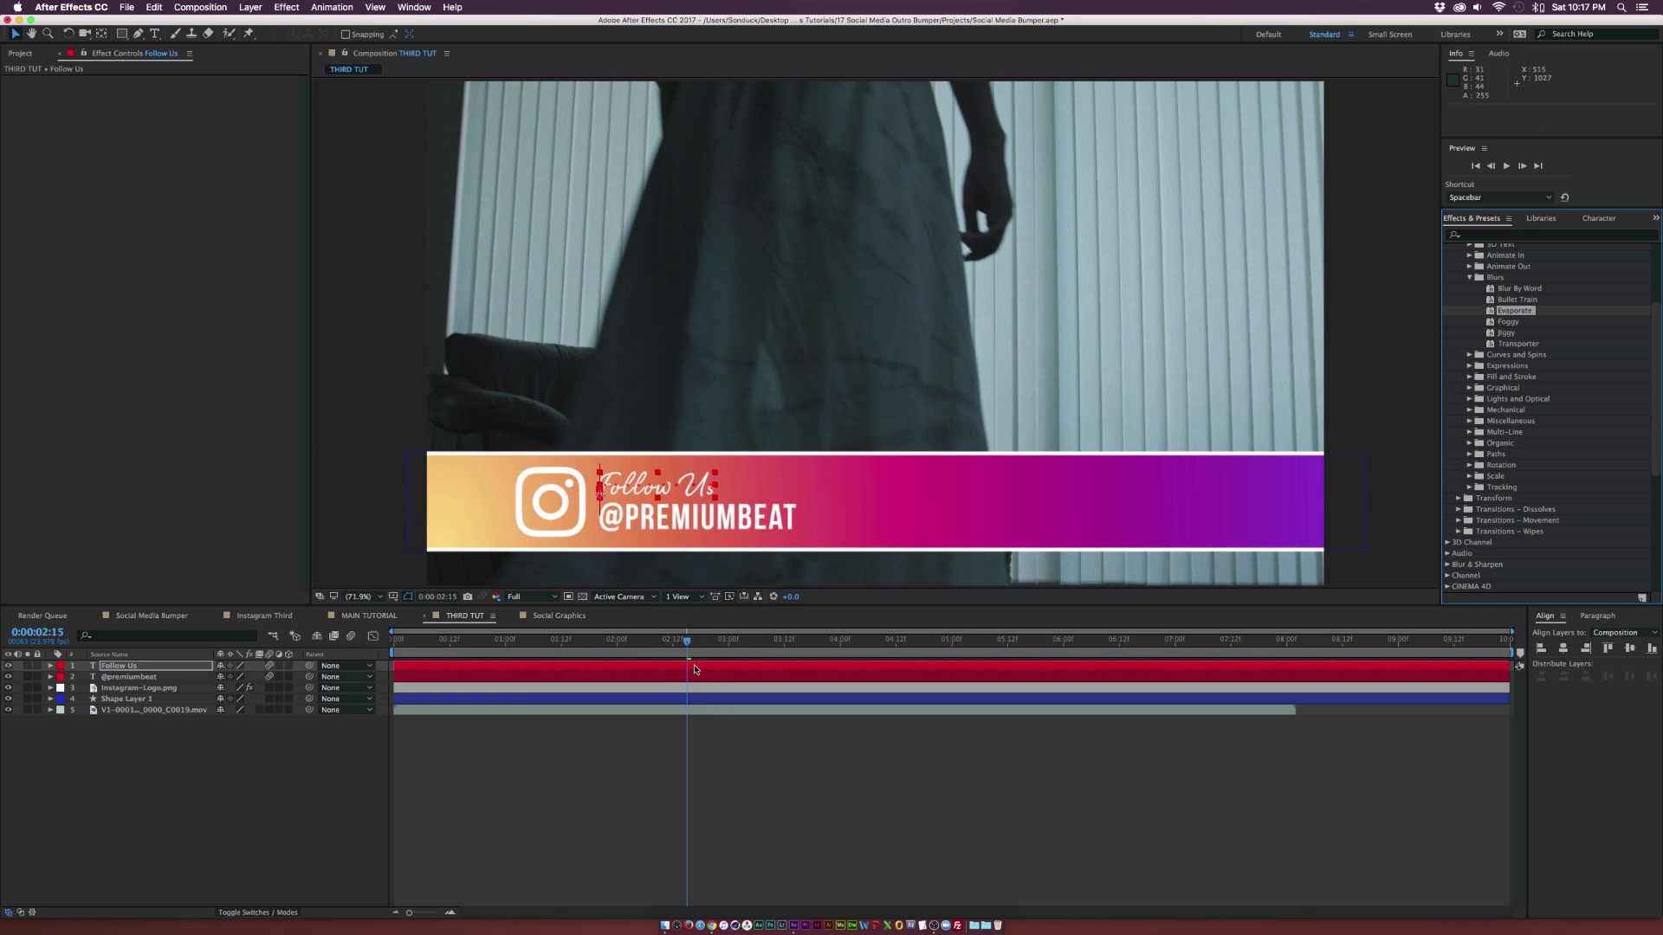
pyautogui.press('u')
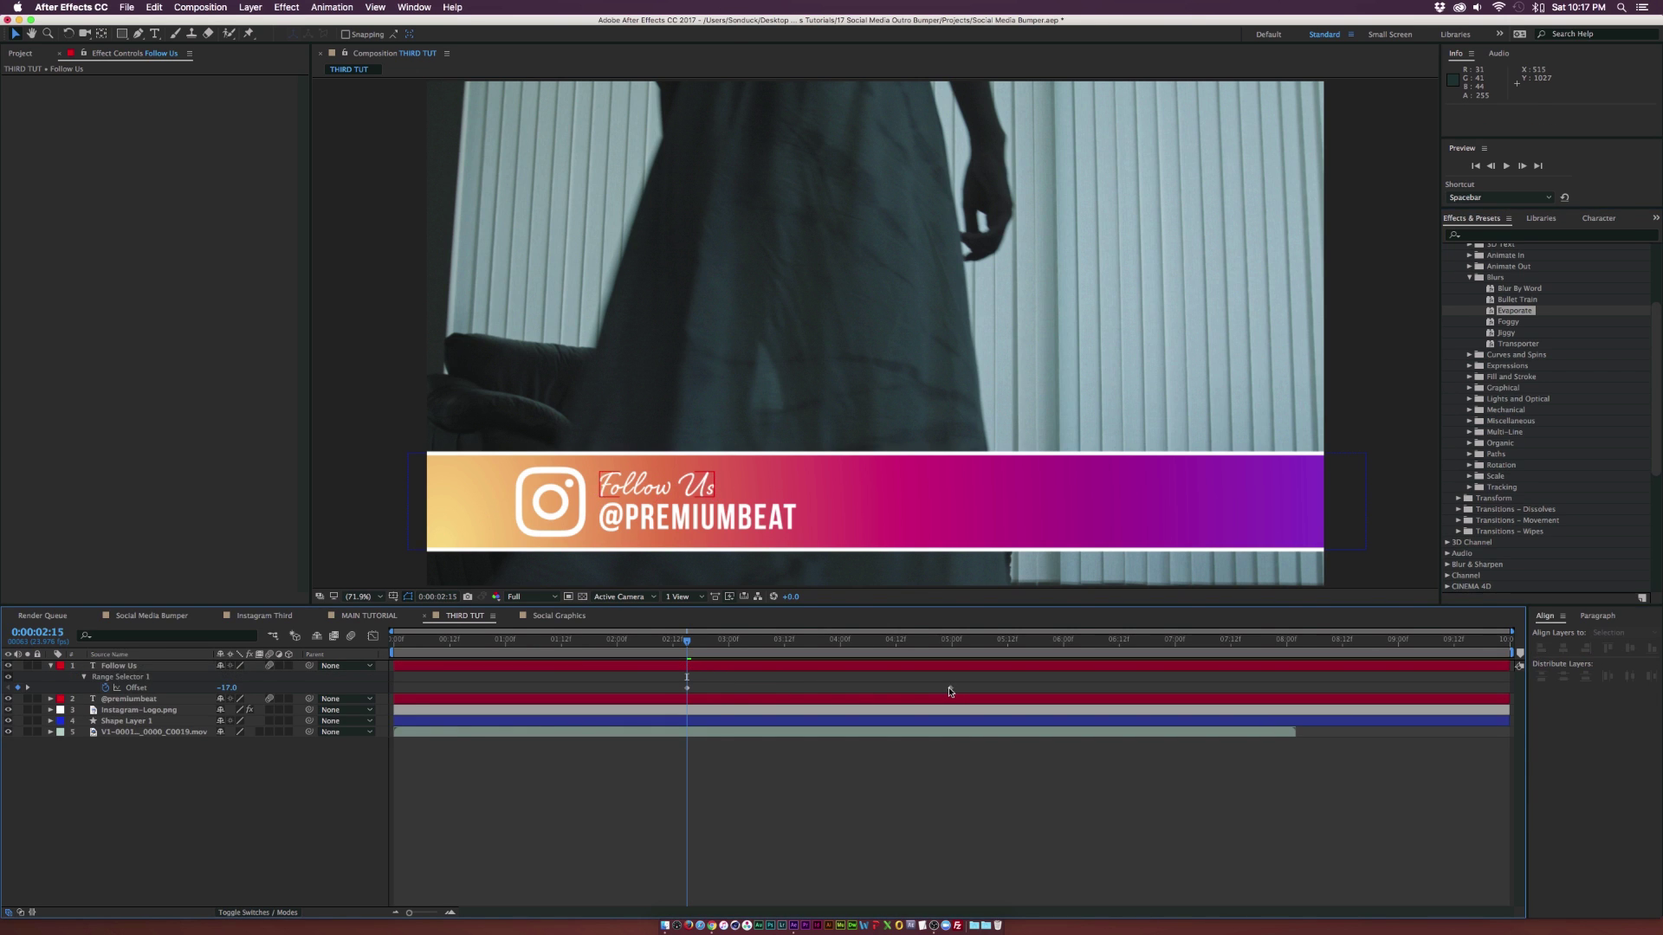
pyautogui.moveTo(950, 687); pyautogui.dragTo(766, 687)
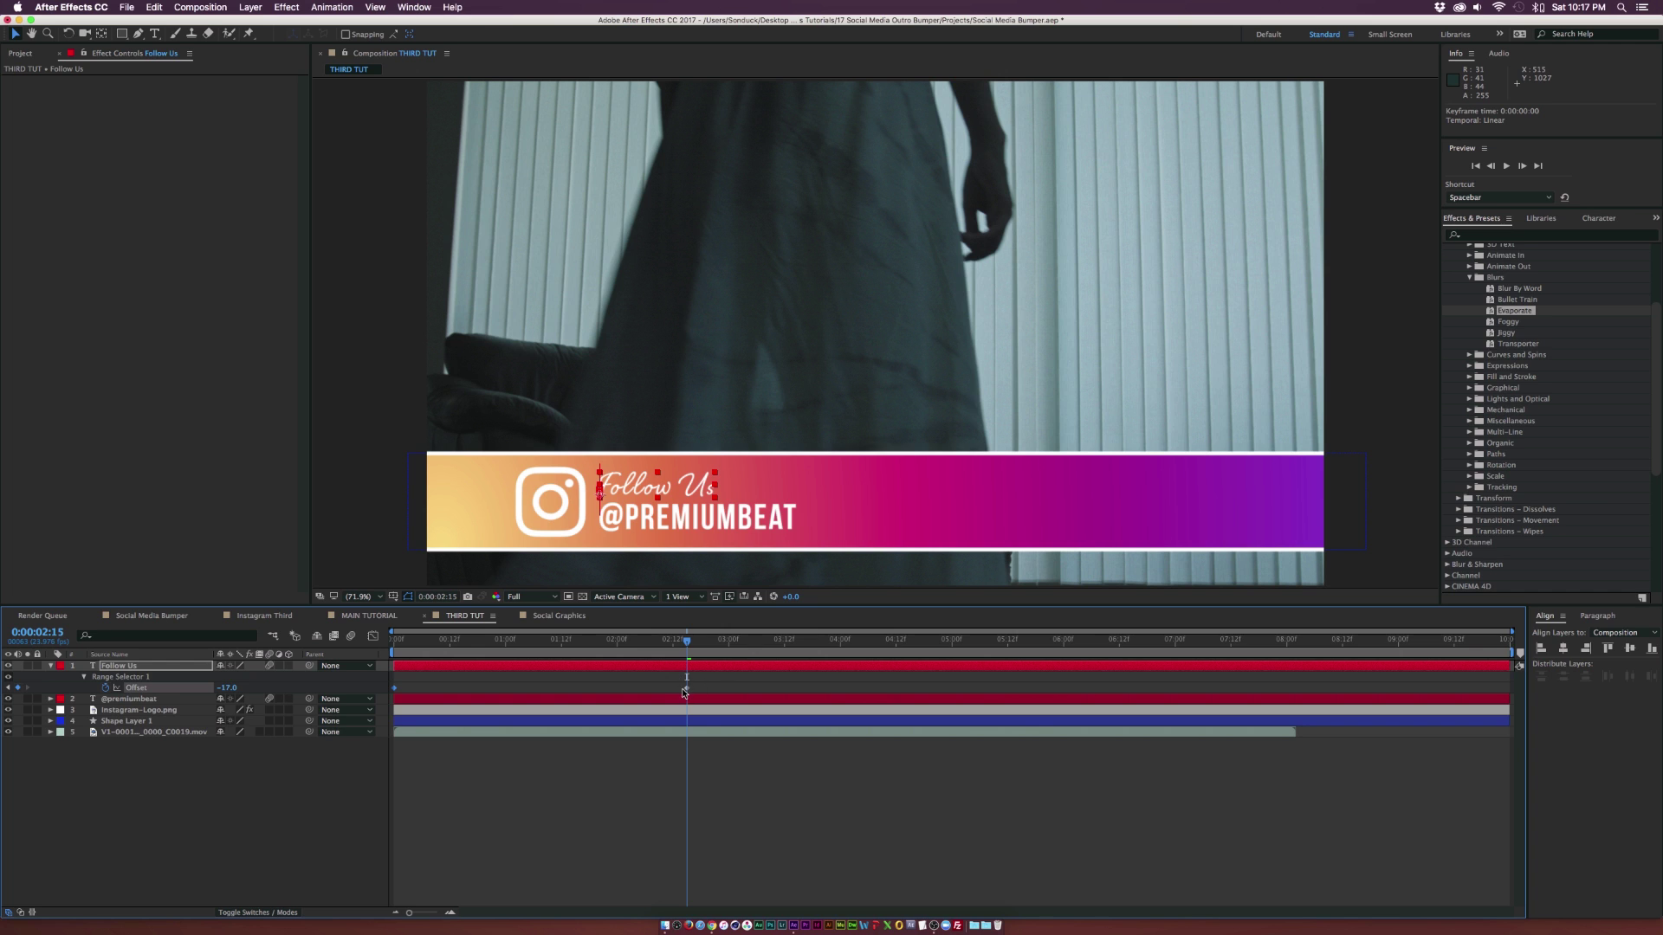
pyautogui.moveTo(687, 690); pyautogui.dragTo(566, 687)
pyautogui.press('Home')
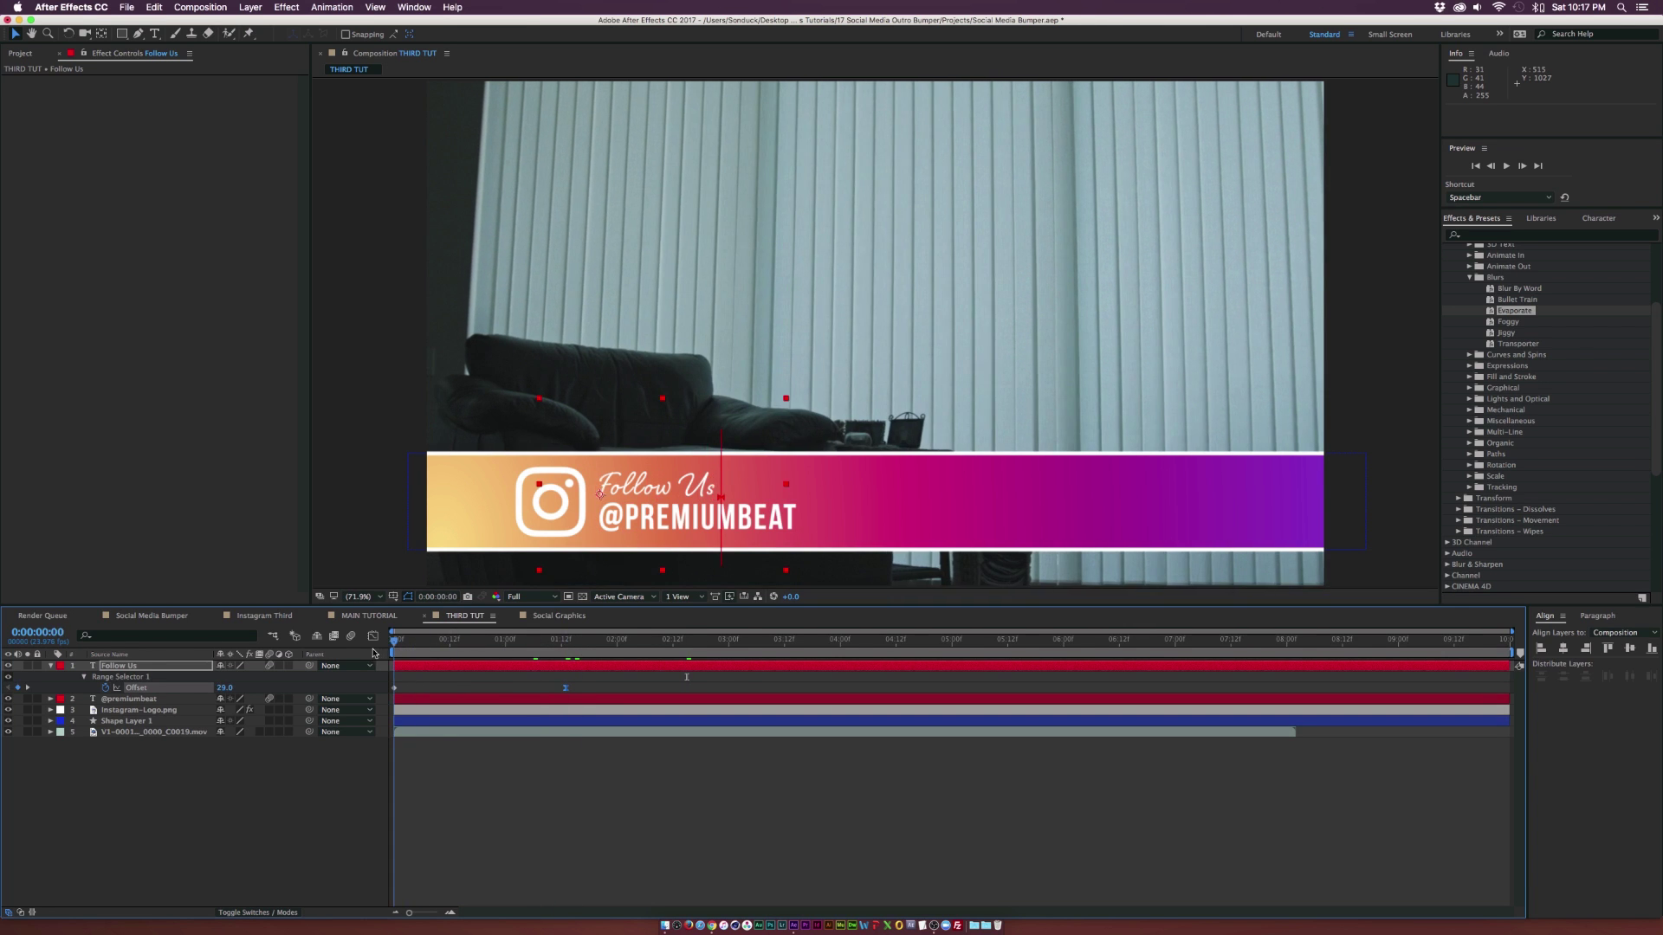
pyautogui.press('space')
pyautogui.click(512, 644)
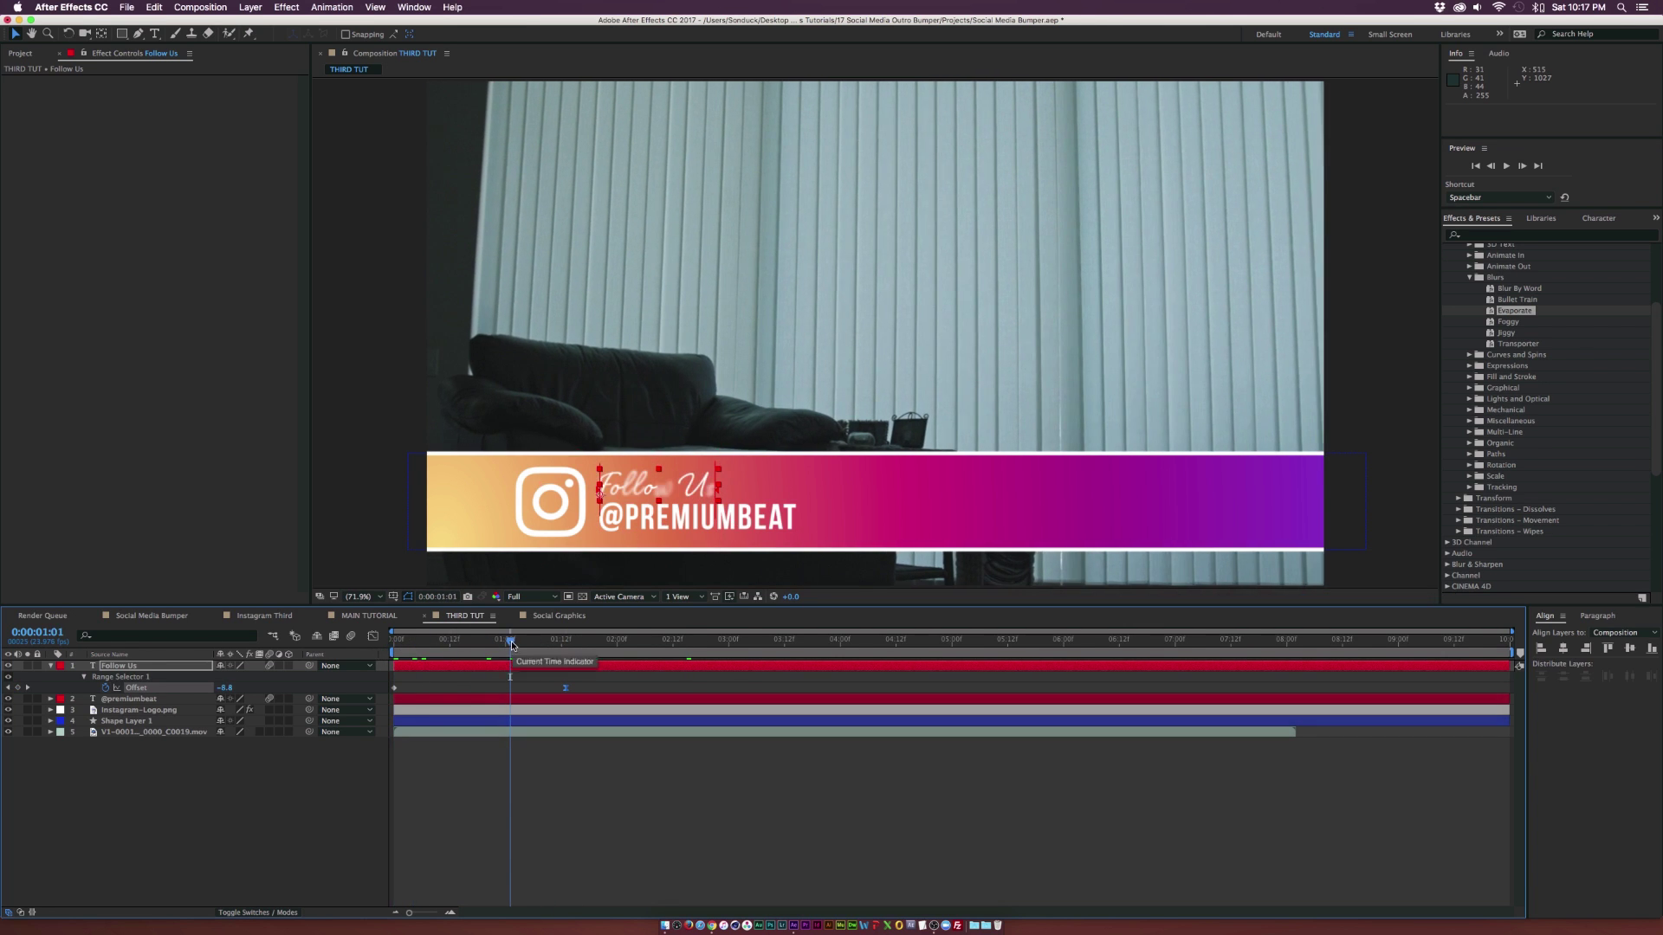
pyautogui.moveTo(511, 645); pyautogui.dragTo(575, 644)
pyautogui.click(135, 701)
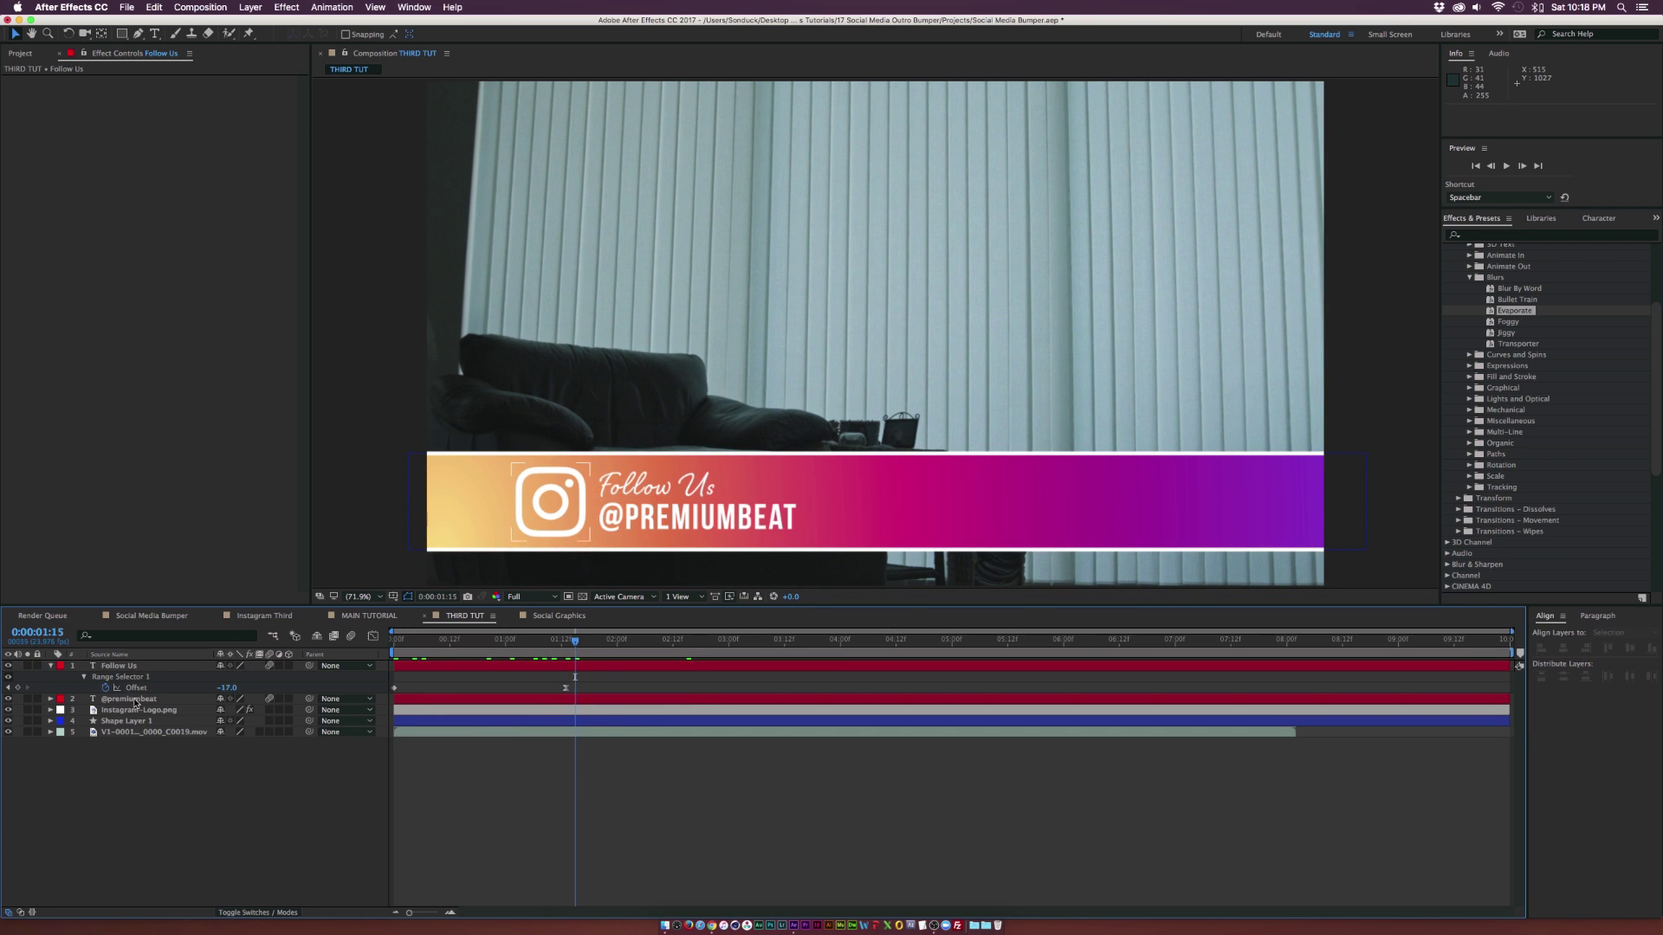
pyautogui.click(135, 702)
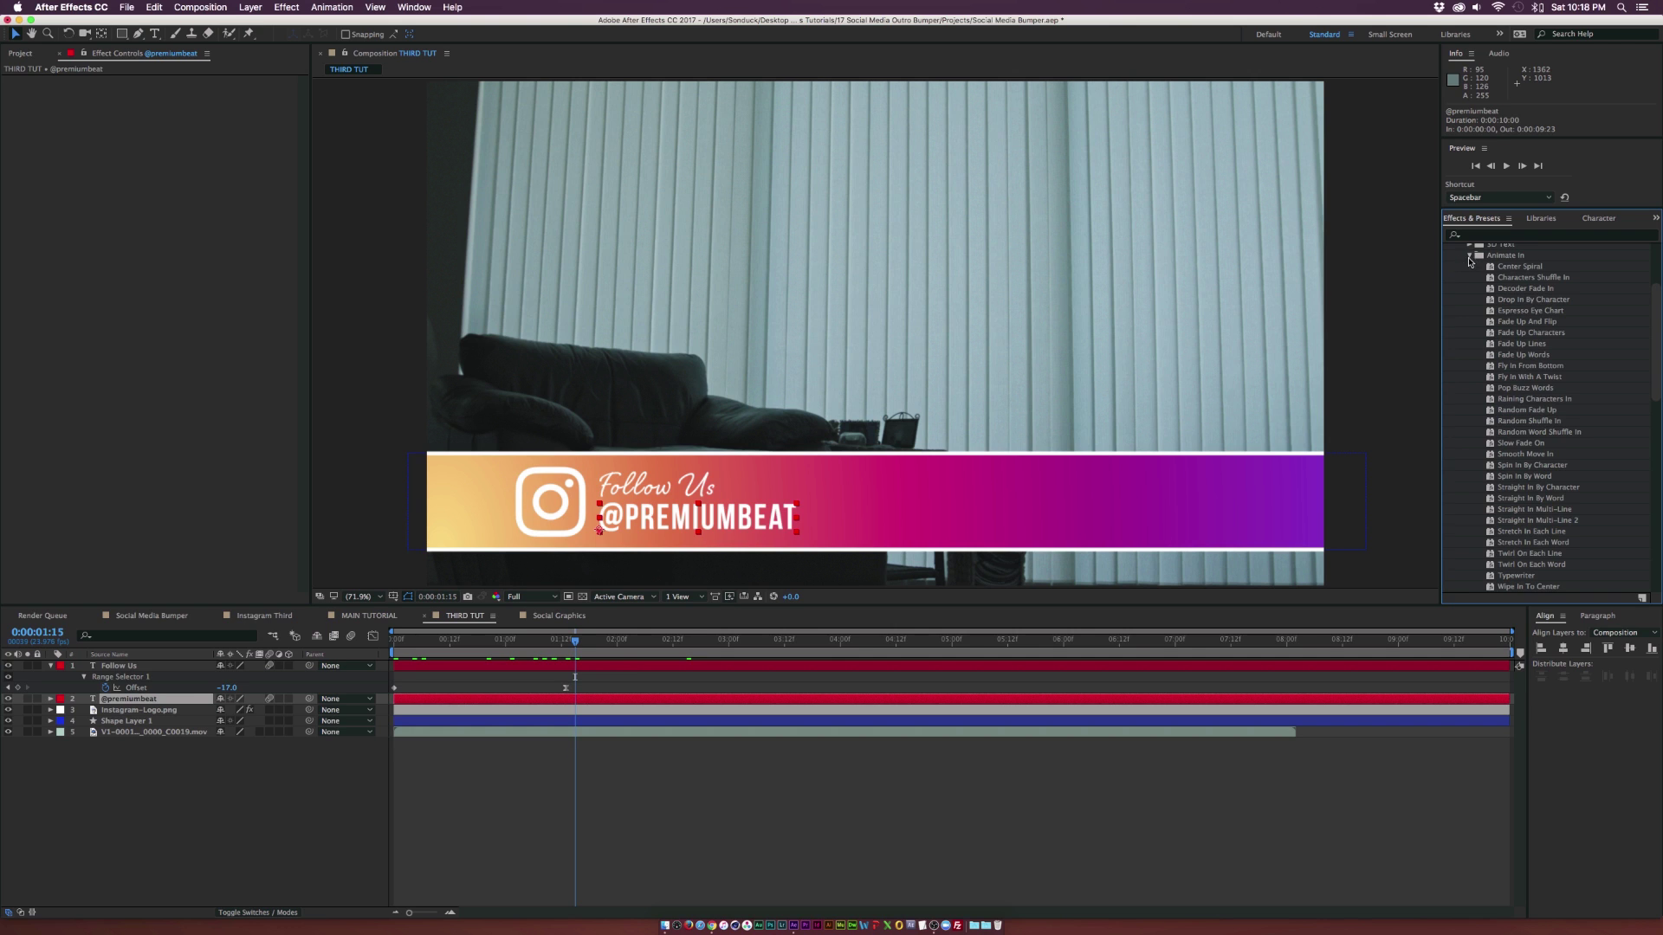
pyautogui.scroll(-1, 1510, 358)
pyautogui.moveTo(1521, 424); pyautogui.dragTo(694, 517)
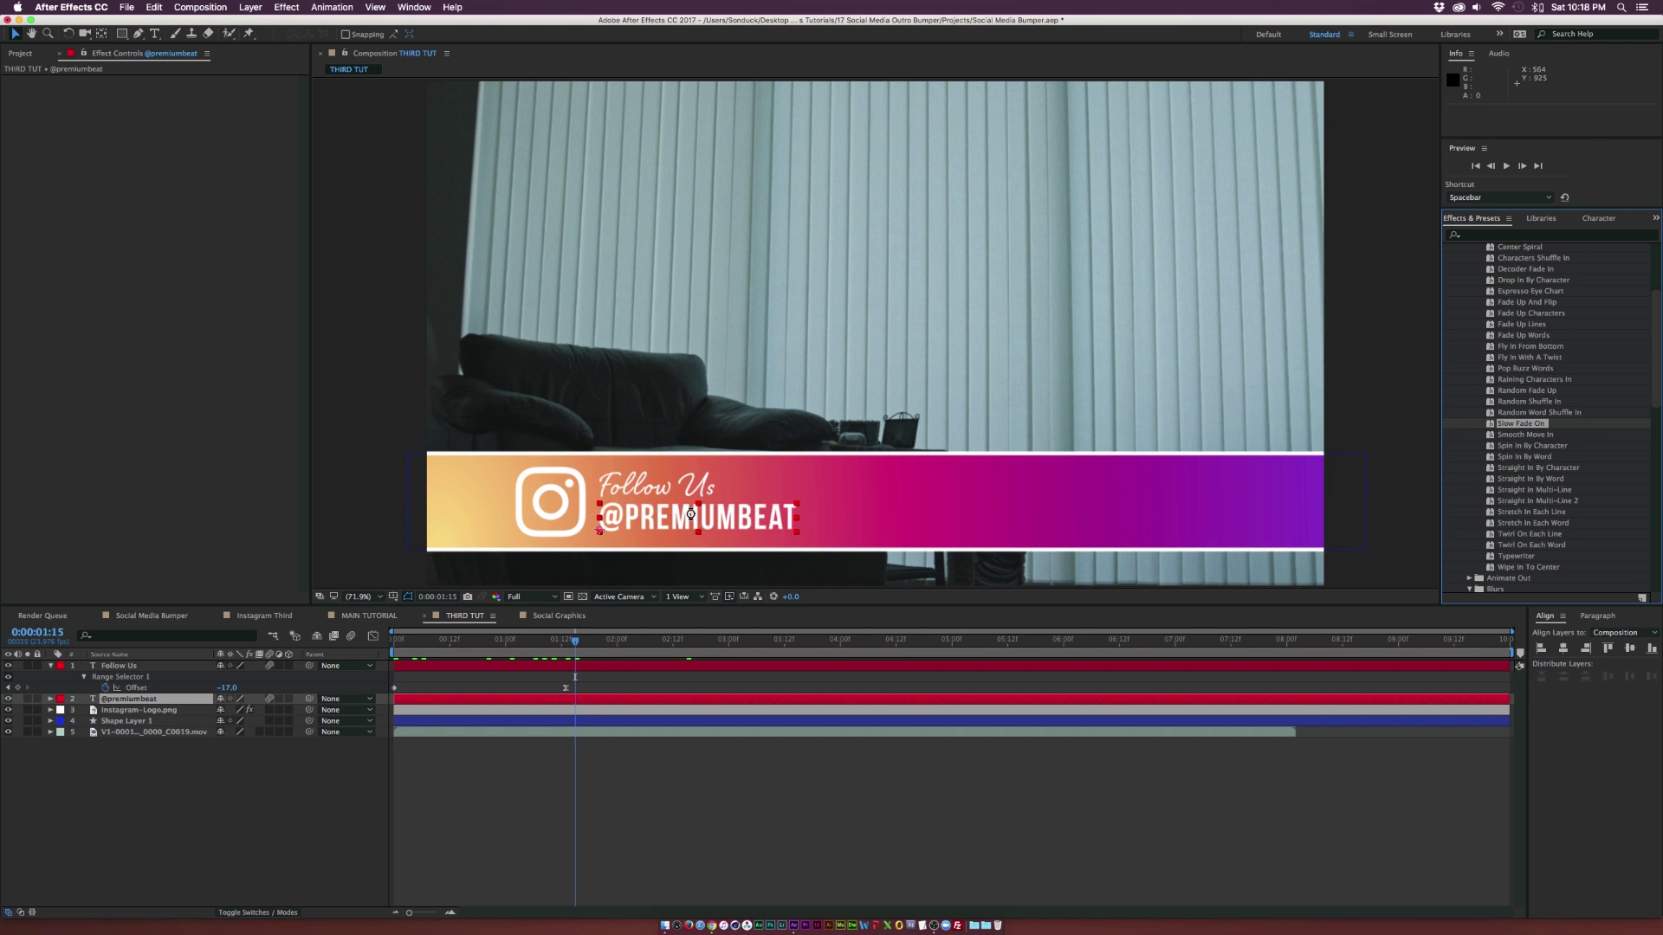
pyautogui.click(591, 699)
pyautogui.press('u')
pyautogui.moveTo(543, 725); pyautogui.dragTo(870, 719)
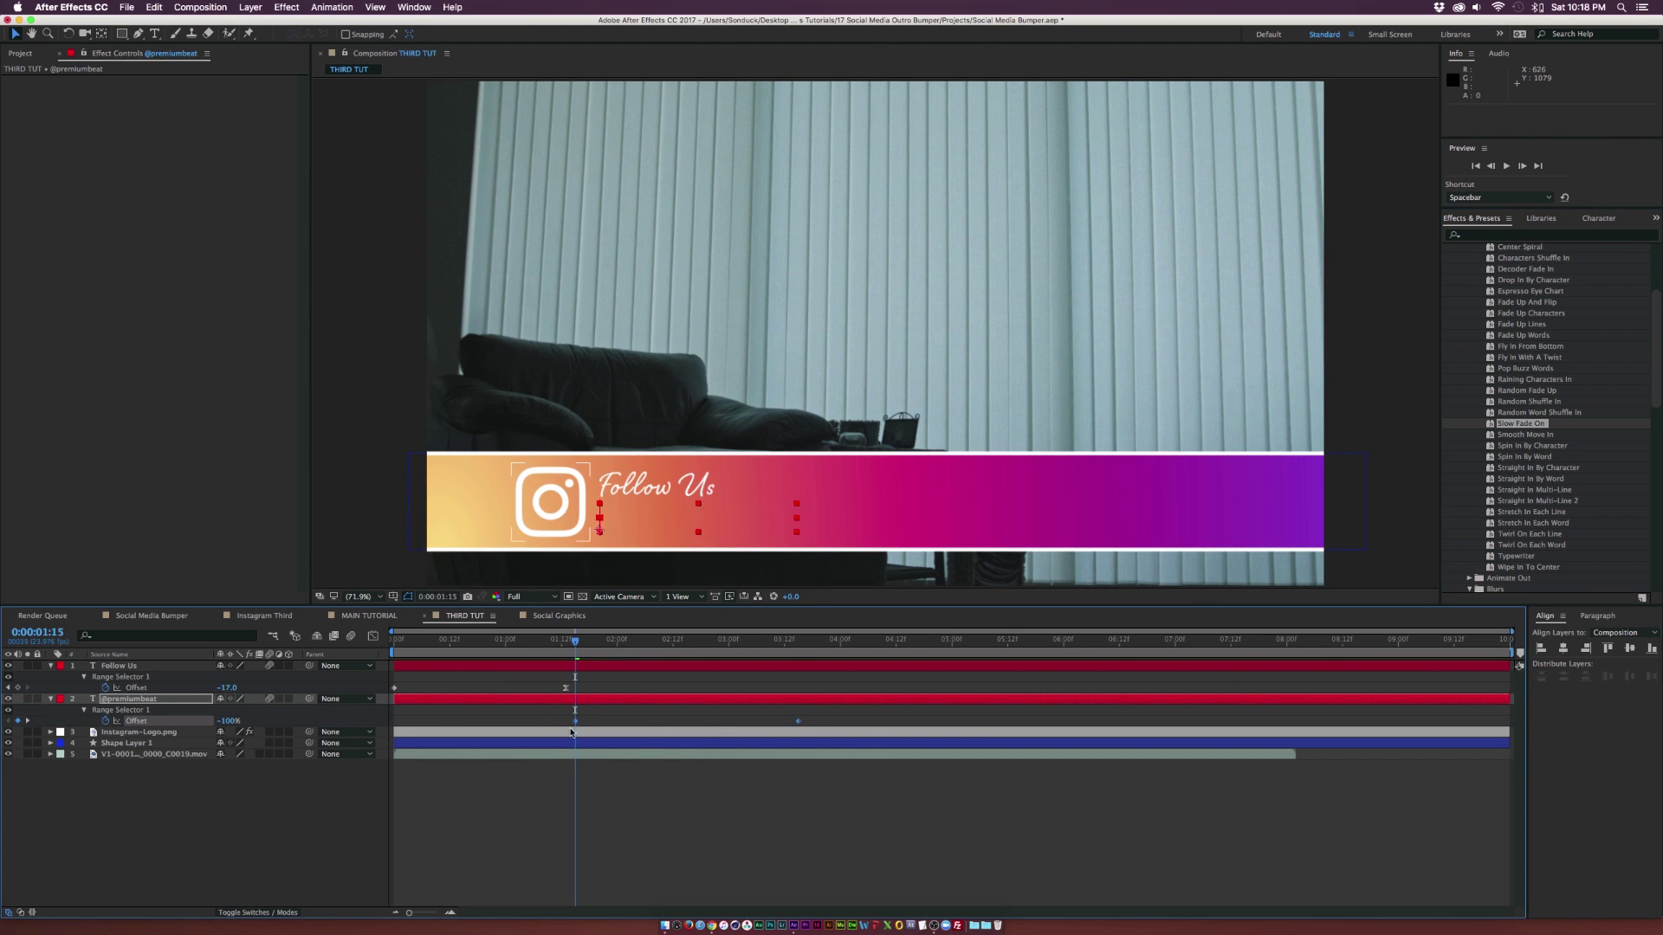
pyautogui.moveTo(575, 726); pyautogui.dragTo(454, 719)
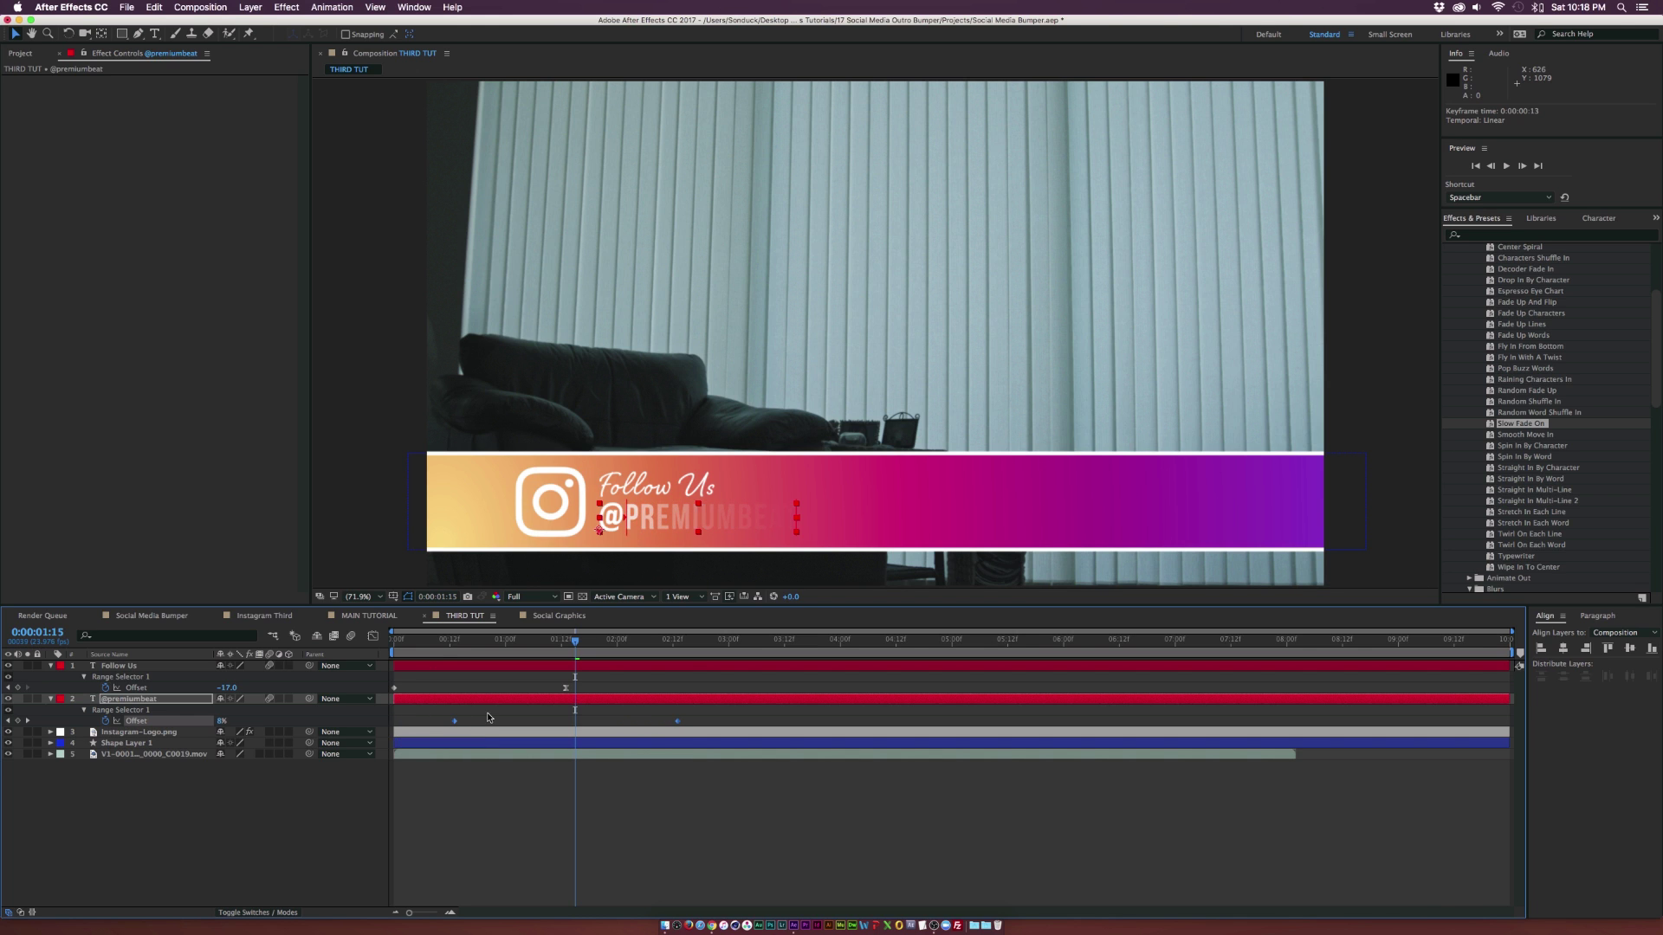
pyautogui.press('F2')
pyautogui.moveTo(679, 724); pyautogui.dragTo(632, 723)
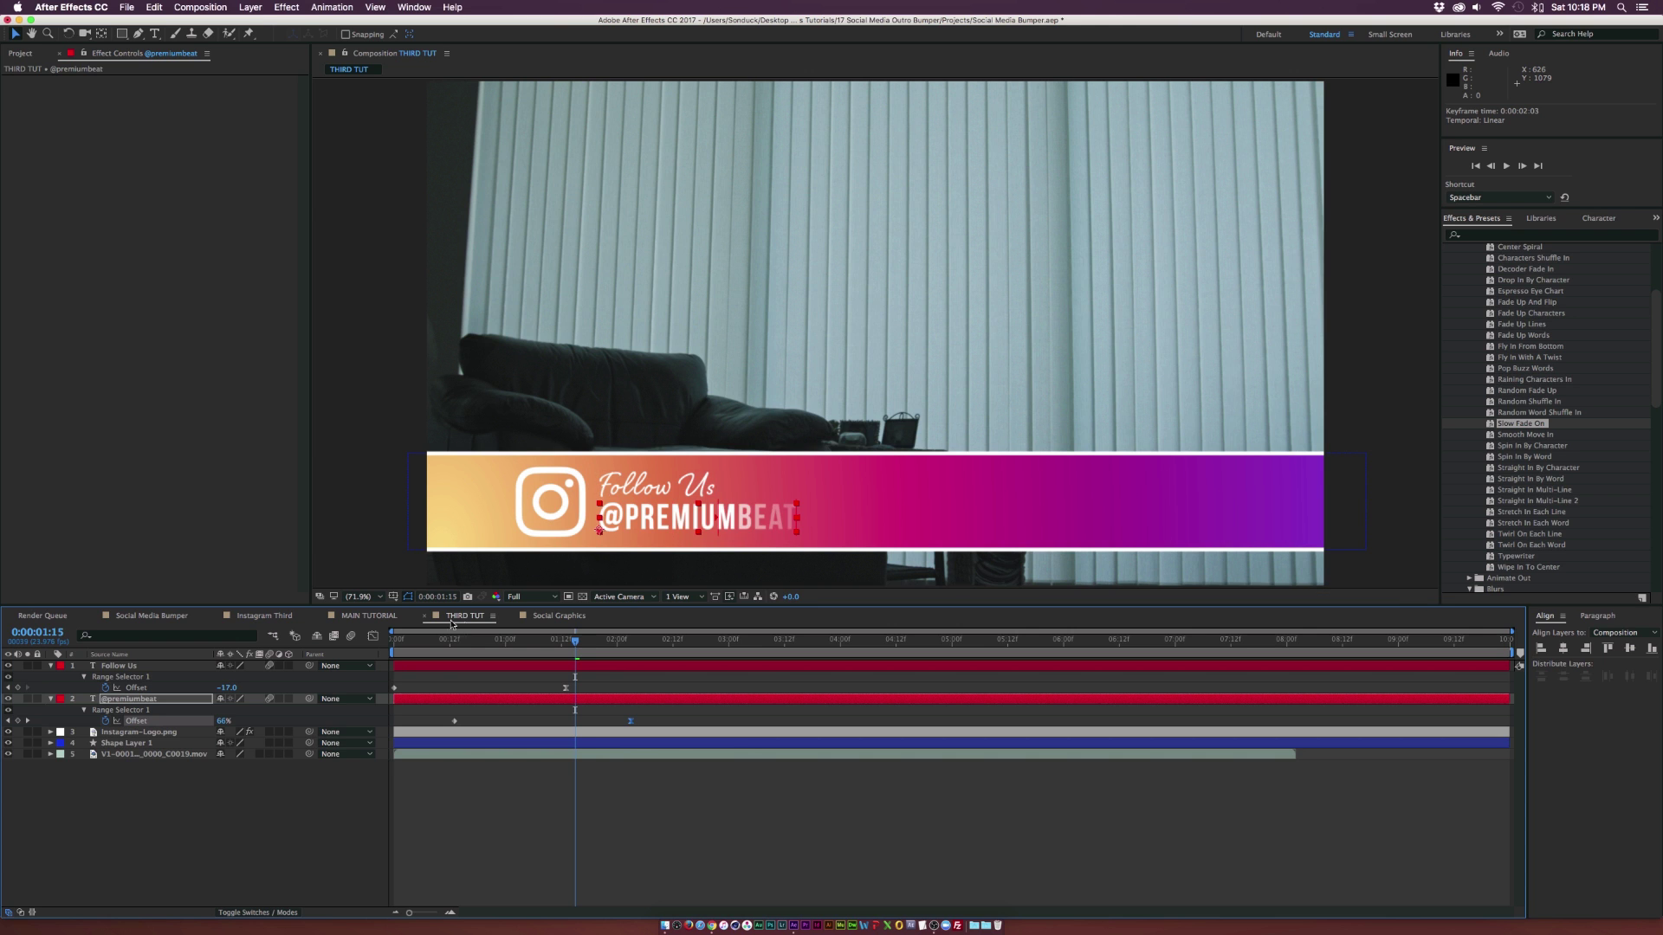
pyautogui.moveTo(499, 638); pyautogui.dragTo(654, 648)
# Animate the Instagram logo's Scale from 0% at 0:00:00:00 to 42% at 0:00:00:20, ease the ending keyframe and preview it
pyautogui.click(145, 731)
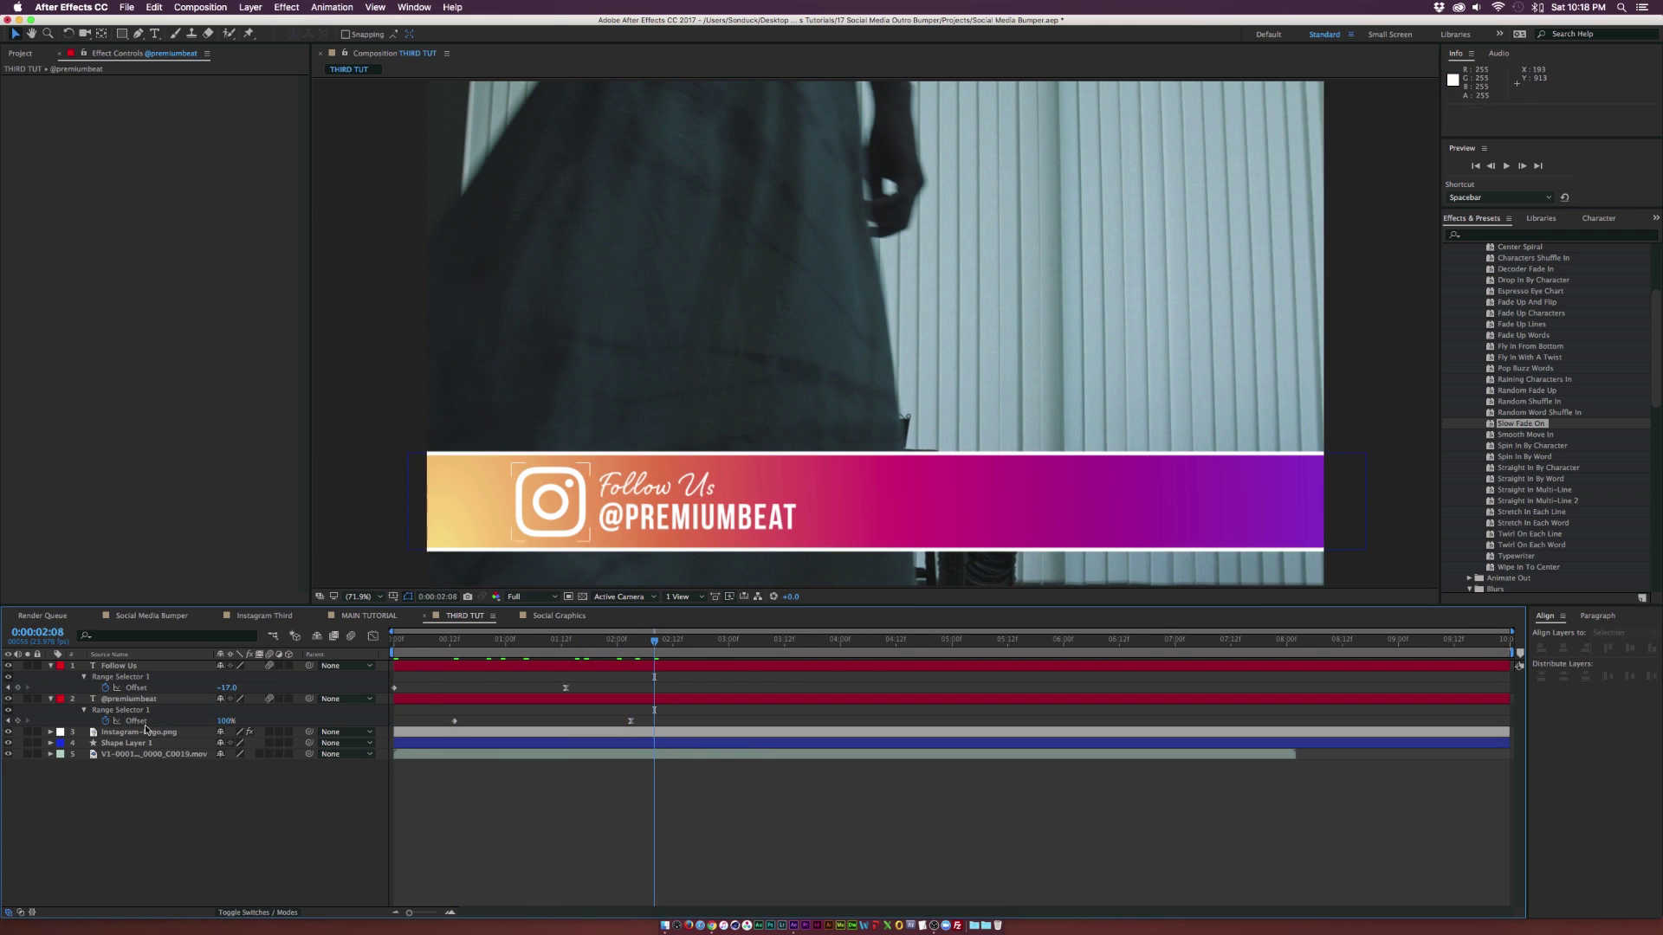
pyautogui.moveTo(435, 641); pyautogui.dragTo(394, 641)
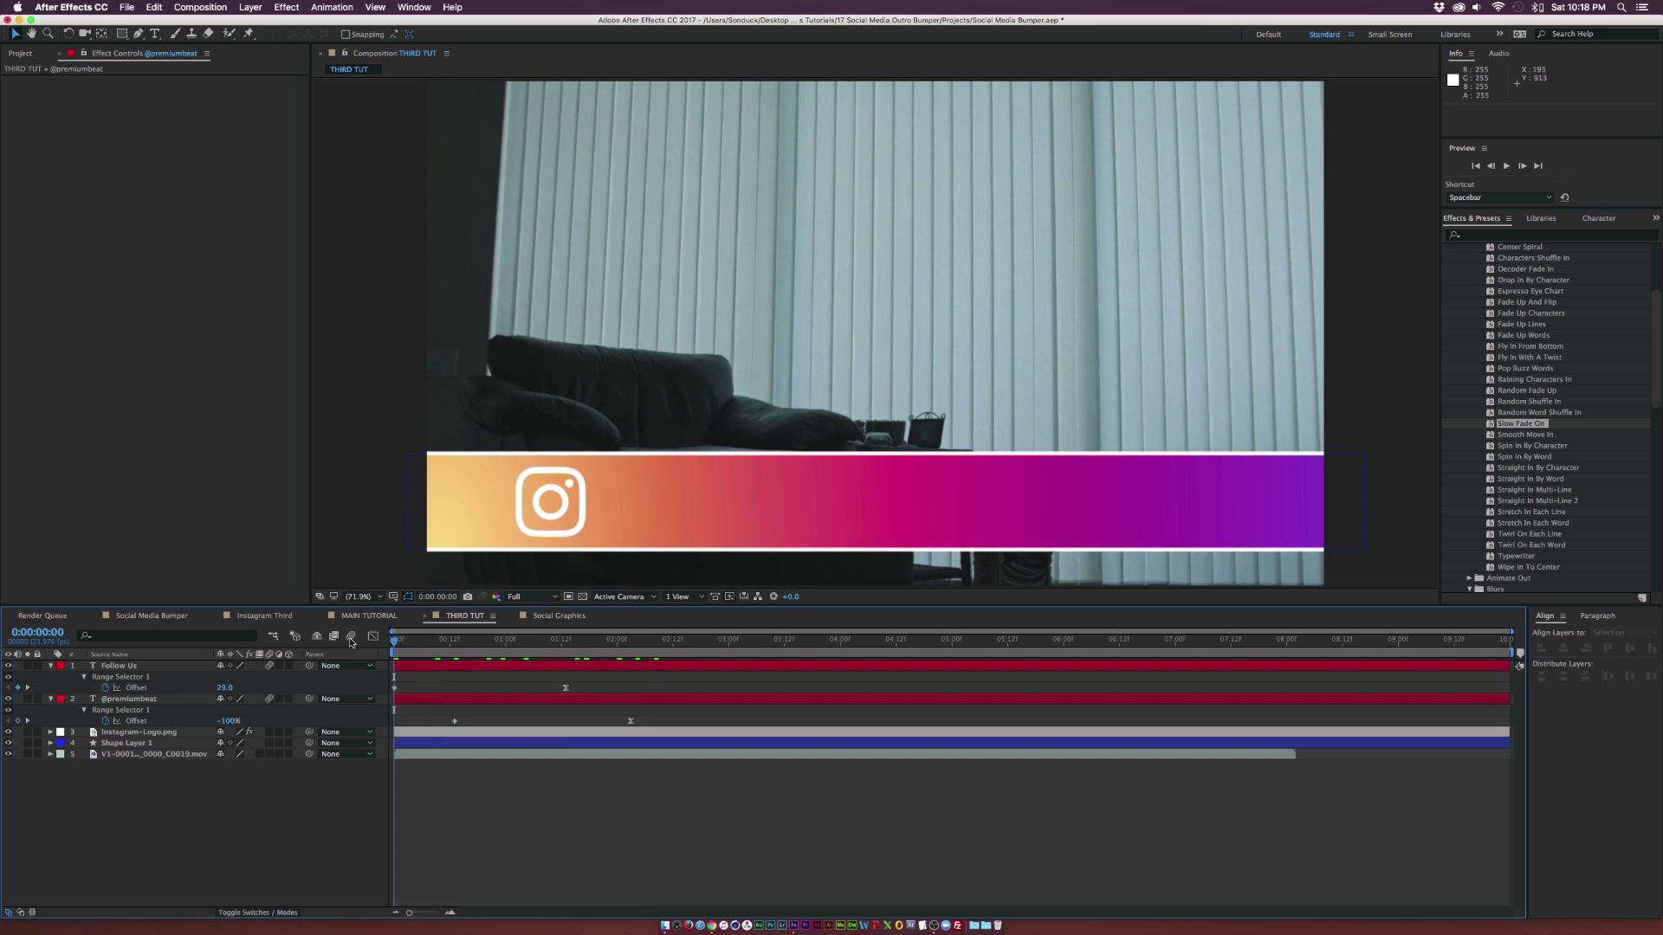
pyautogui.click(143, 732)
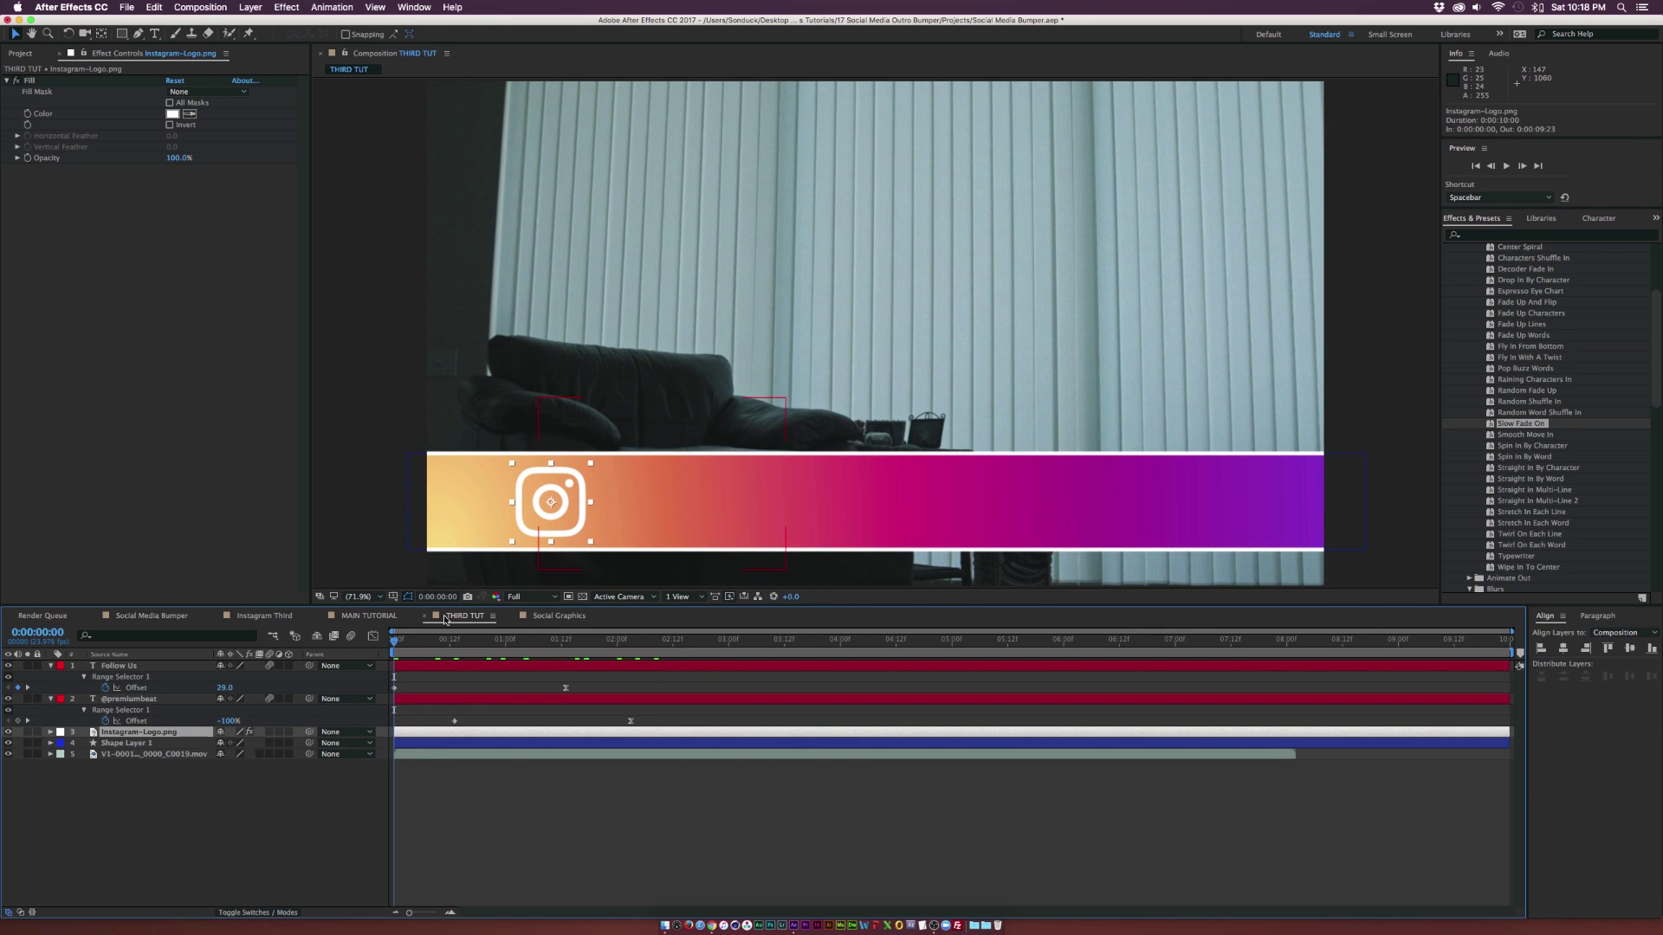
pyautogui.press('s')
pyautogui.click(83, 743)
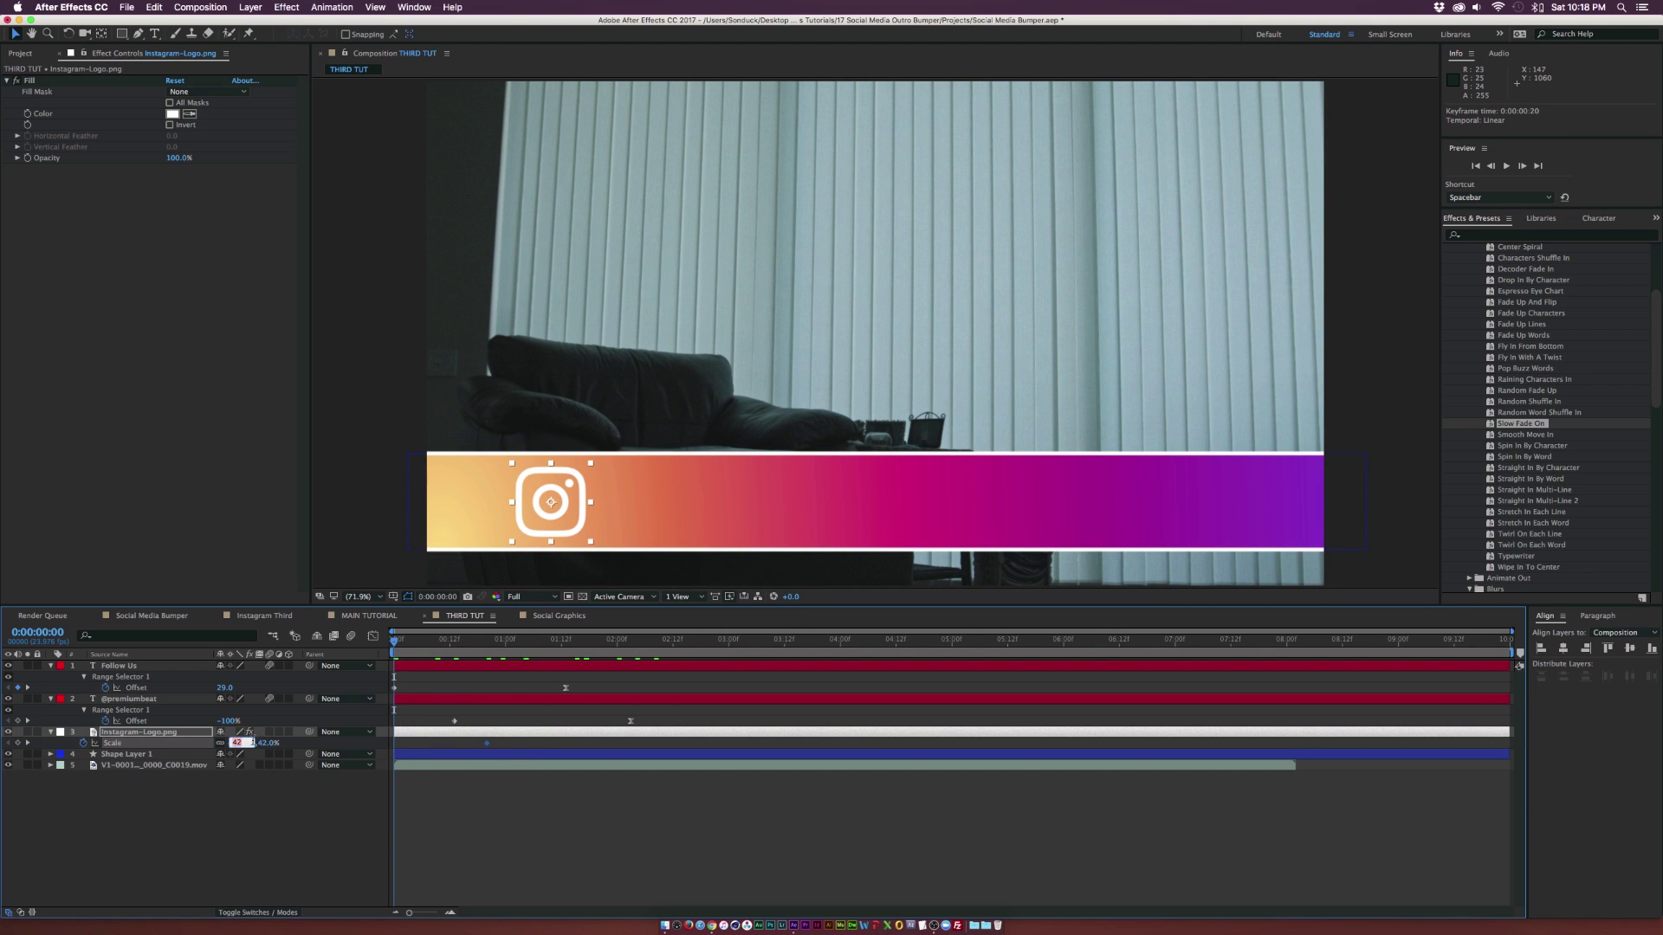
pyautogui.write('0')
pyautogui.press('Return')
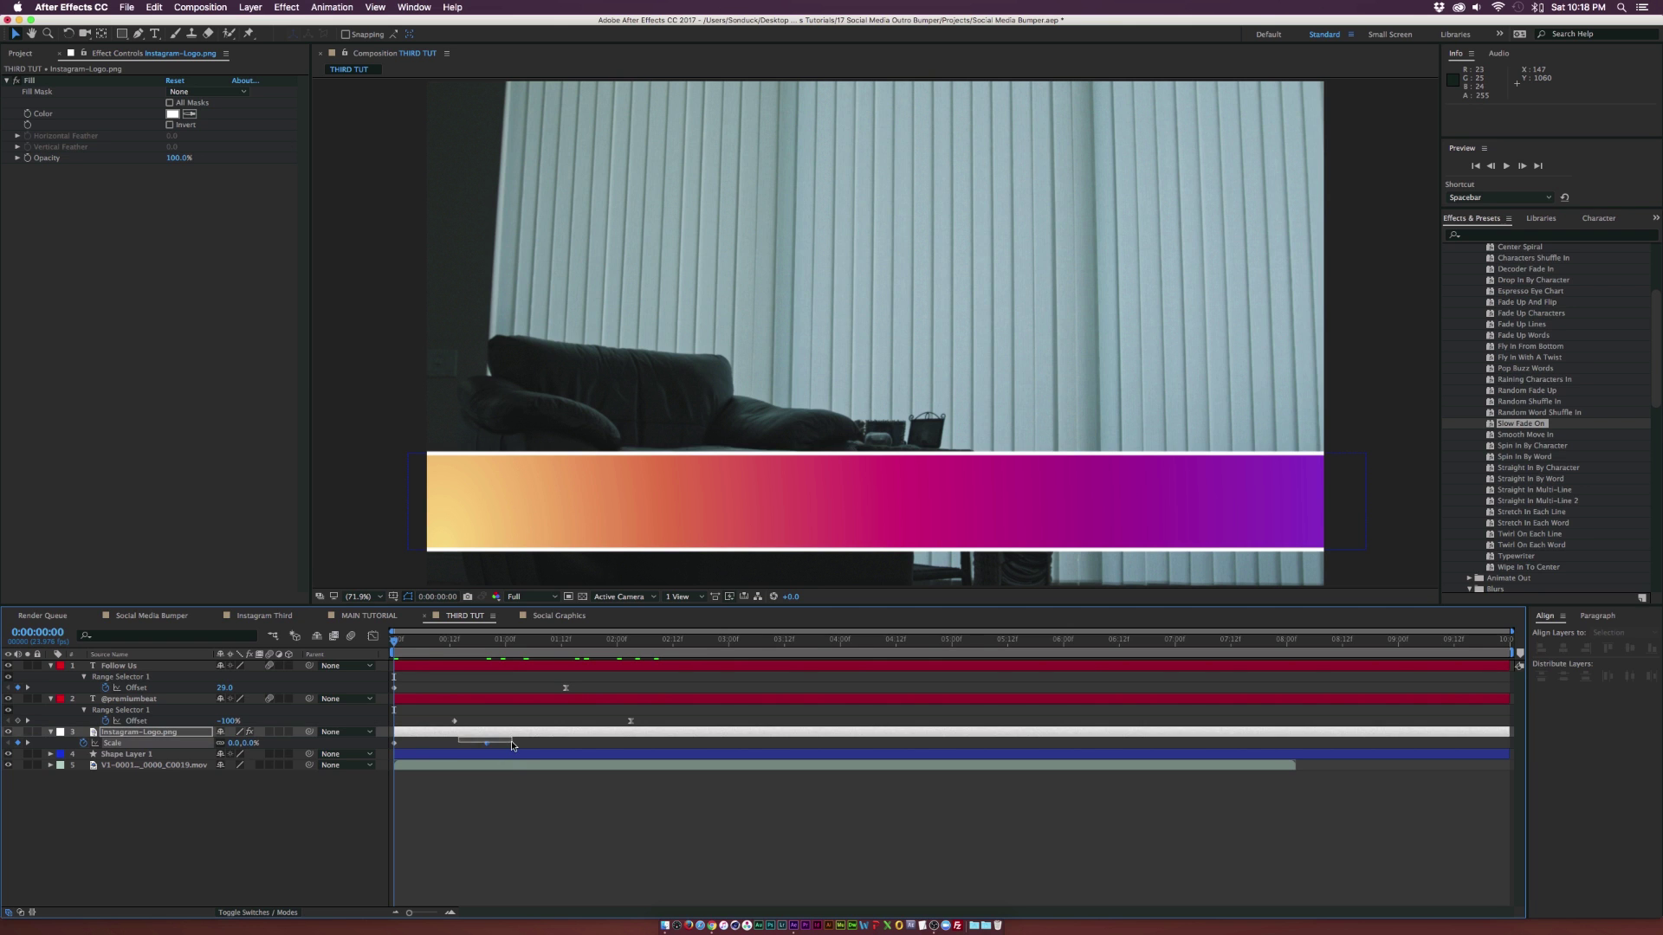
pyautogui.press('F9')
pyautogui.moveTo(395, 639); pyautogui.dragTo(611, 641)
pyautogui.click(407, 704)
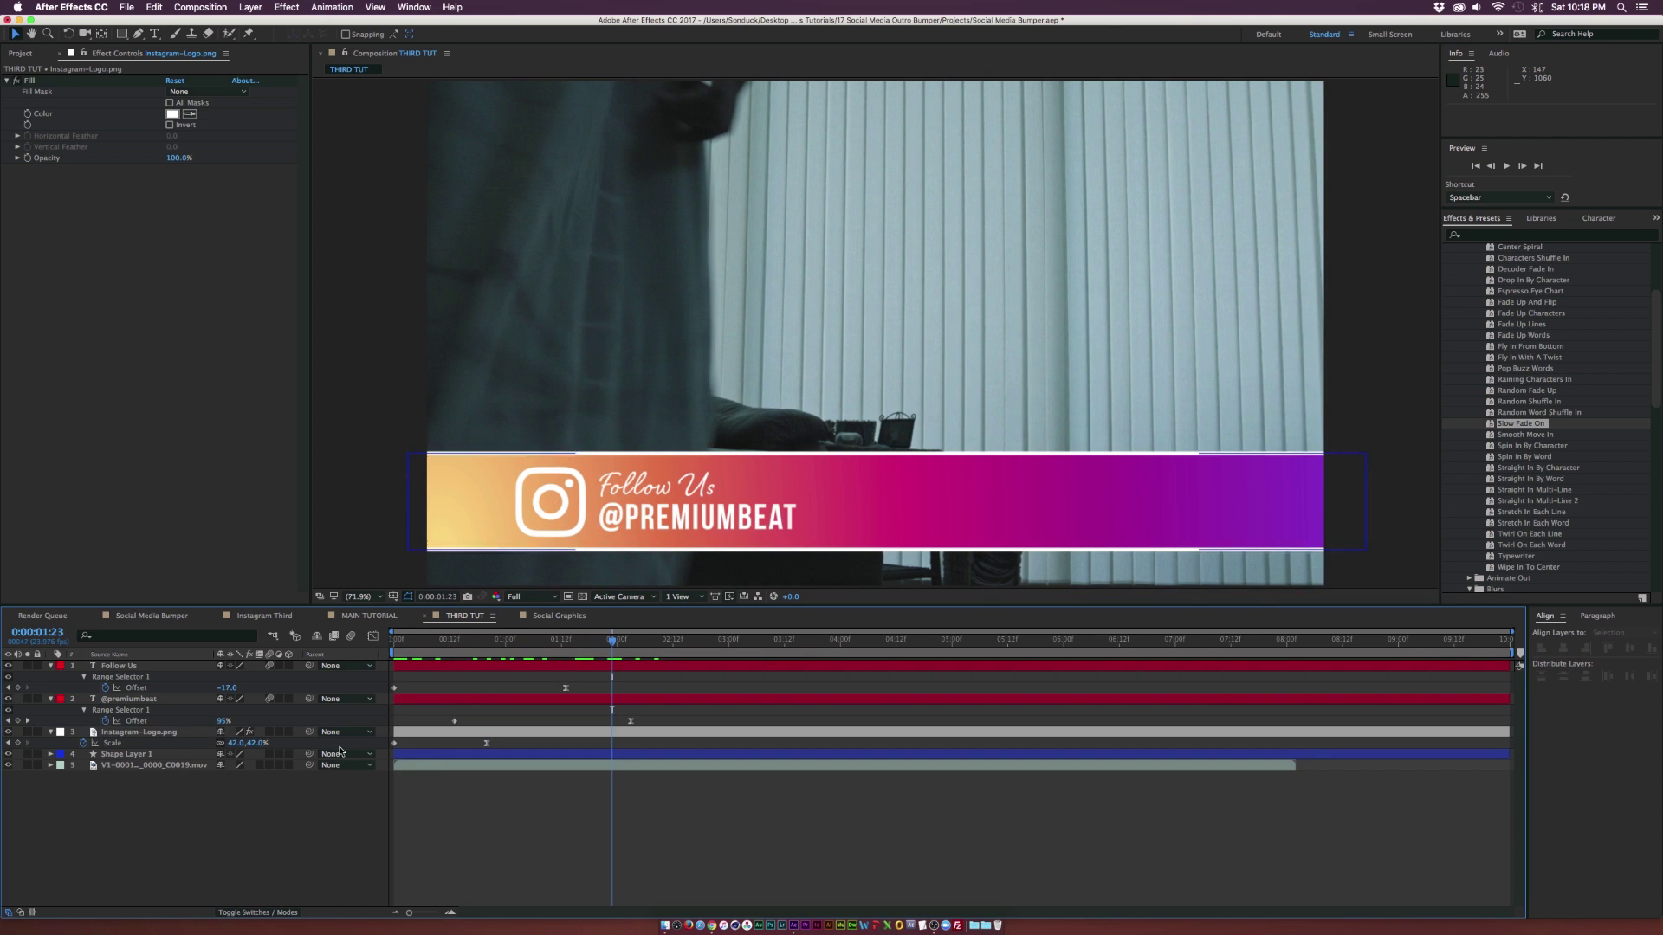
pyautogui.click(407, 704)
pyautogui.keyDown('shift'); pyautogui.click(428, 665); pyautogui.keyUp('shift')
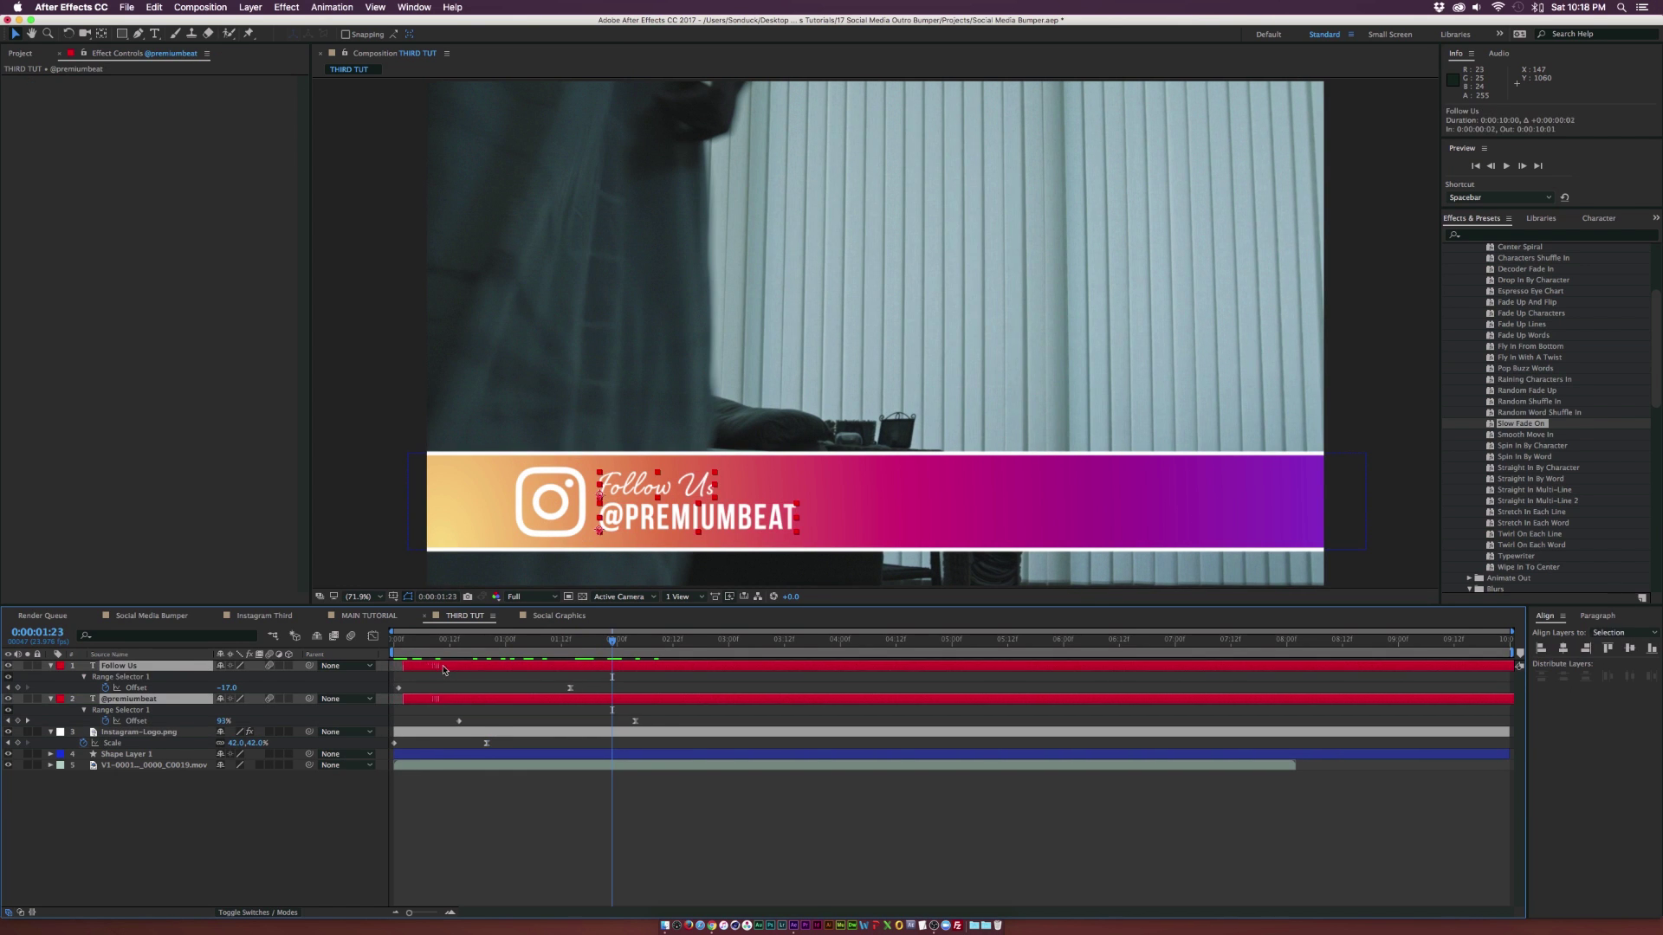
pyautogui.moveTo(428, 665); pyautogui.dragTo(508, 667)
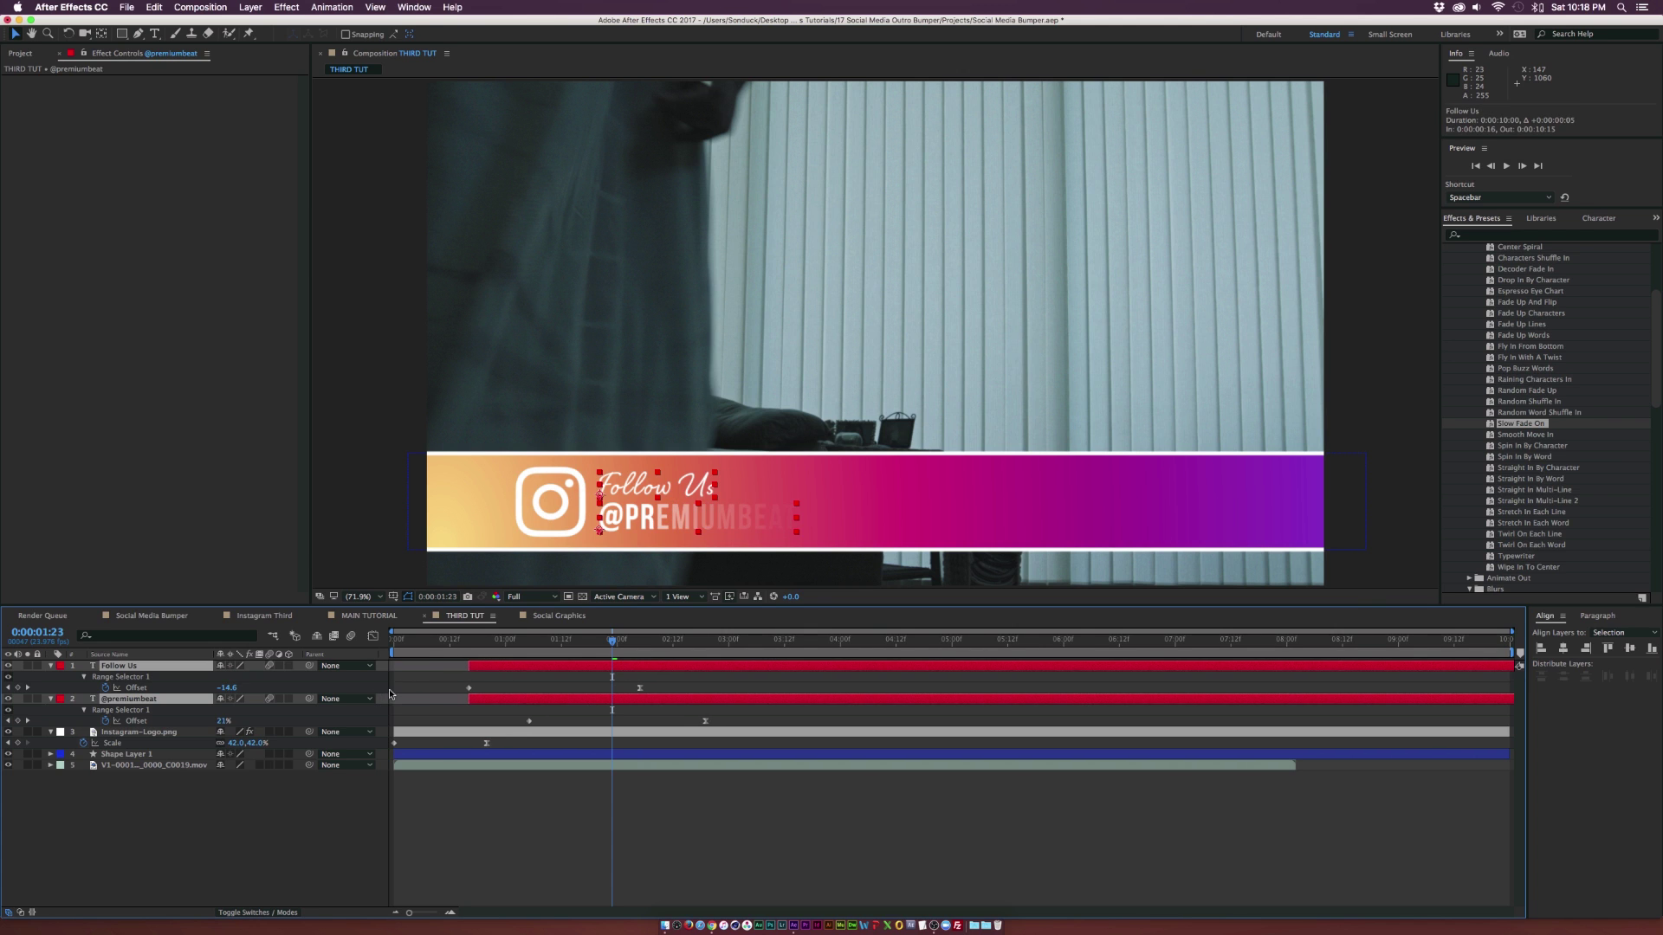
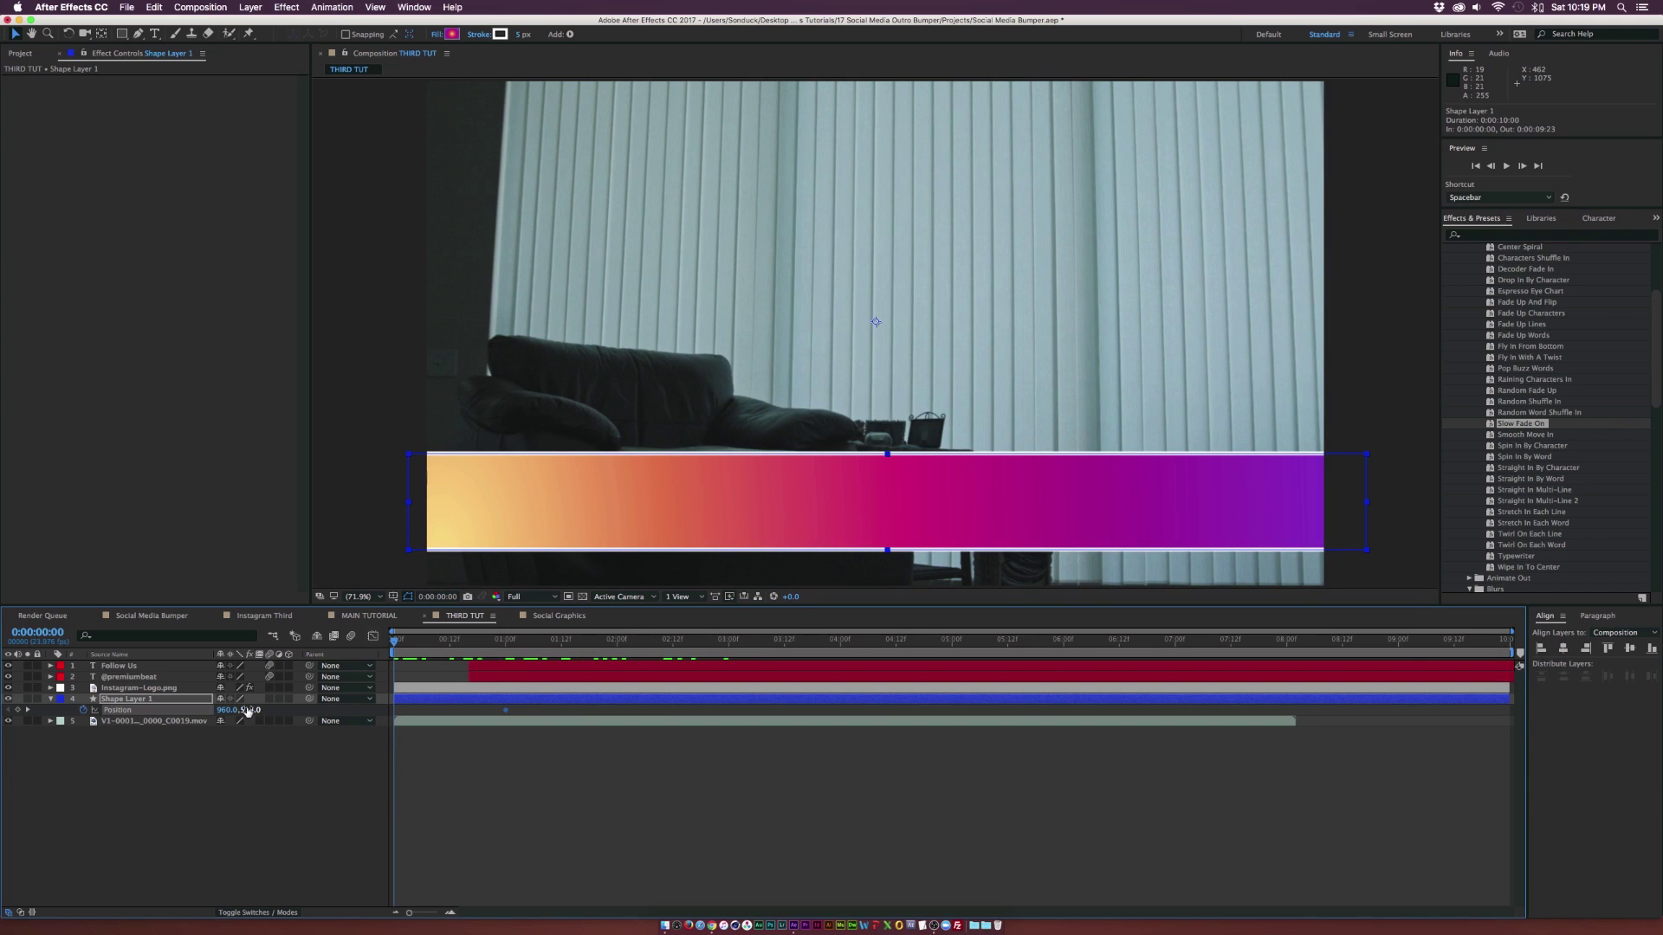
# Set Shape Layer 1's Position at 0:00:00:00 to 960, 844, below the frame, and ease its 0:00:01:00 keyframe
pyautogui.moveTo(247, 710); pyautogui.dragTo(465, 713)
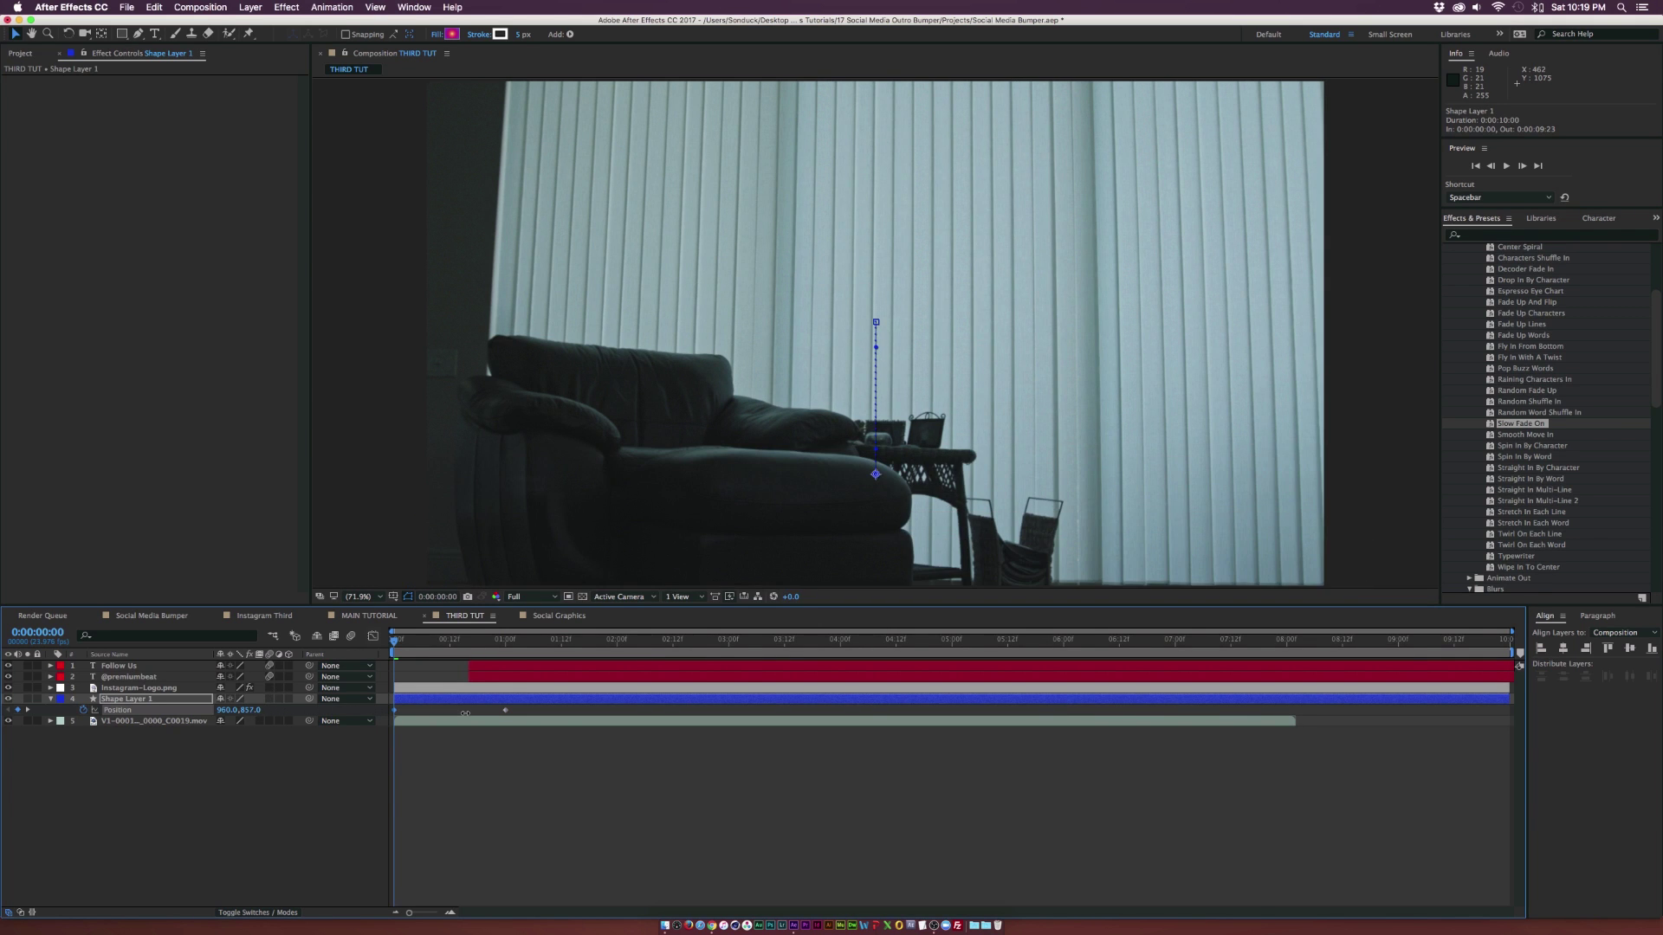
pyautogui.press(',')
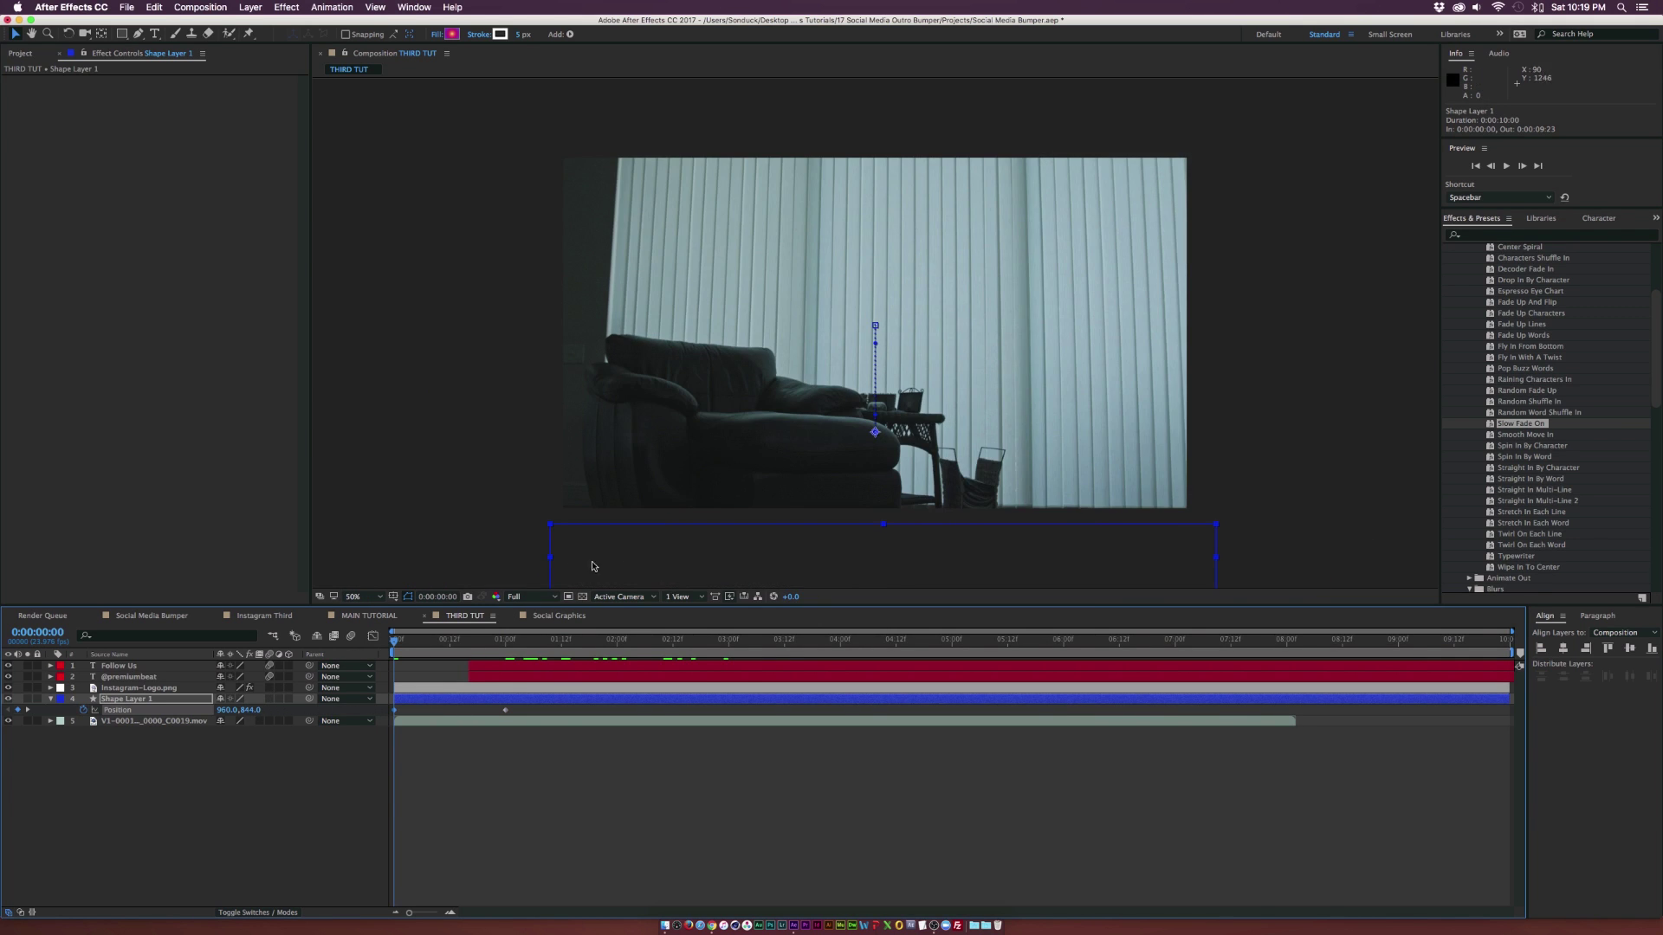
pyautogui.click(505, 710)
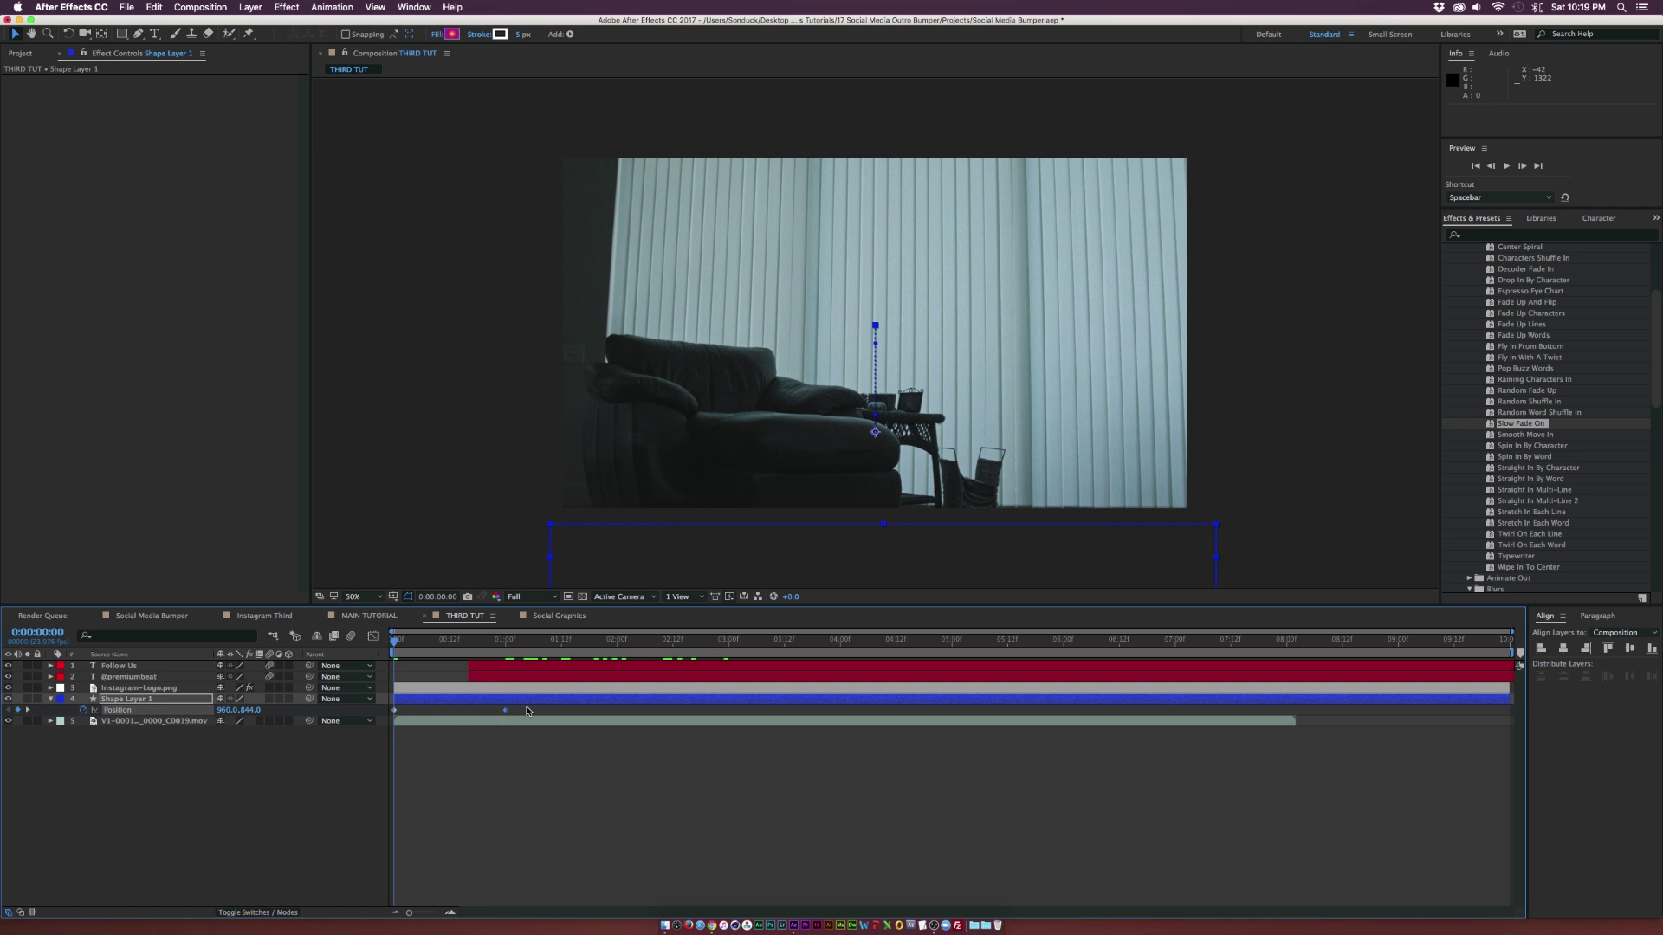
pyautogui.moveTo(416, 646); pyautogui.dragTo(491, 646)
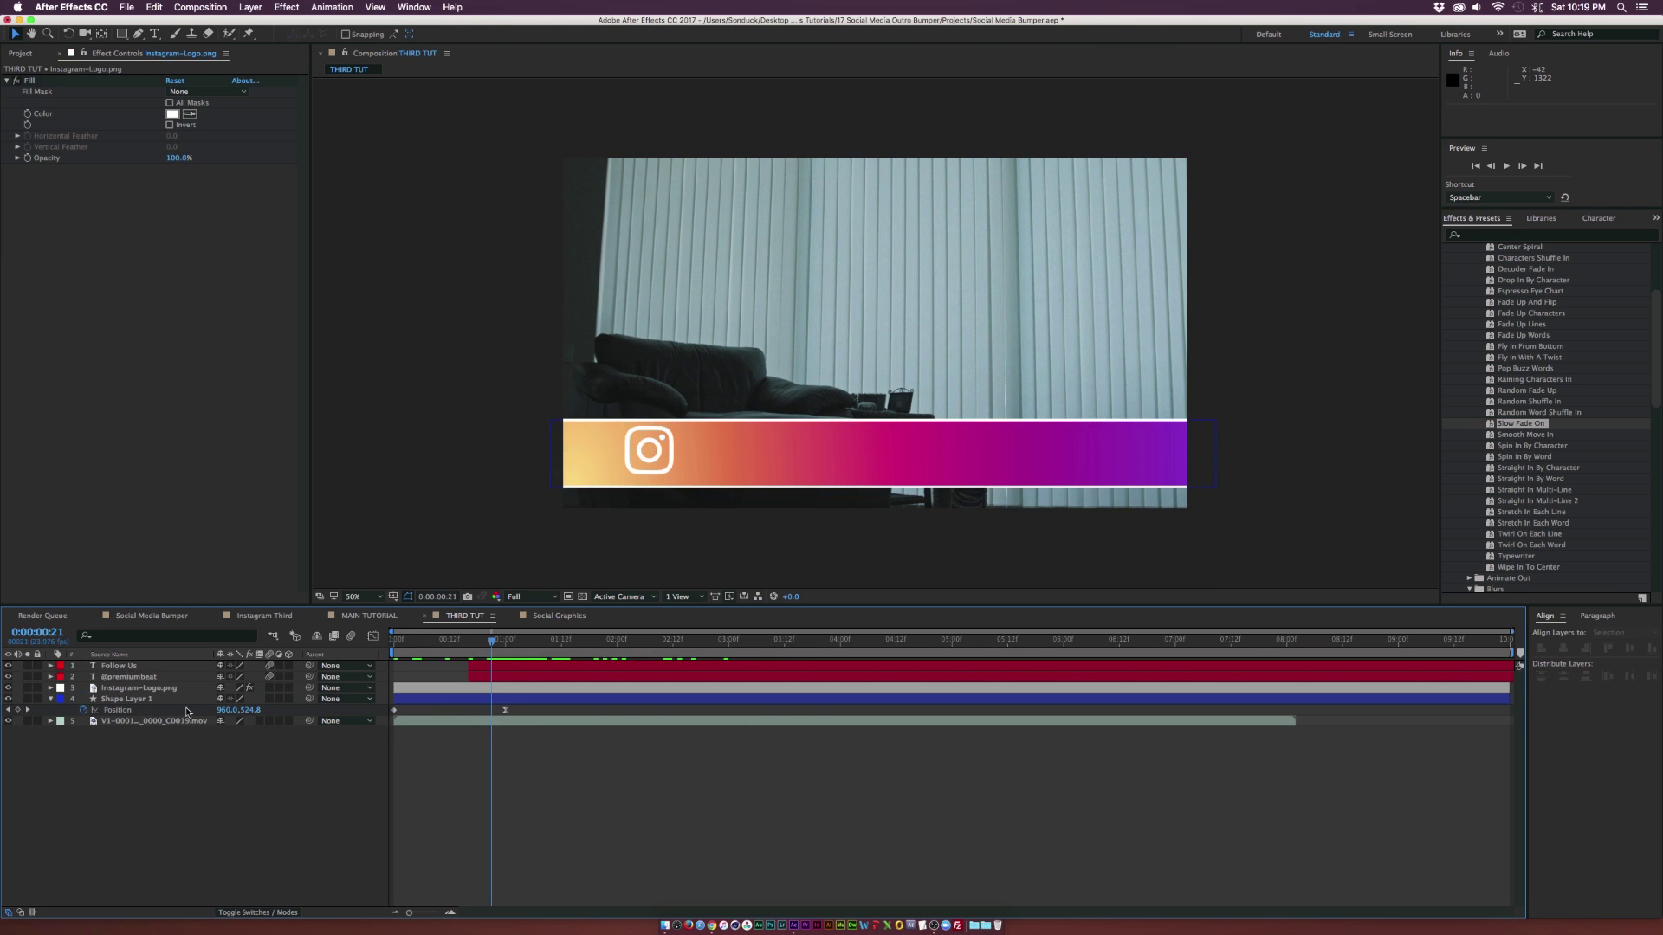
# Move the two text layers and the Instagram logo layer 15 frames later and preview up to 0:00:03:08
pyautogui.click(137, 684)
pyautogui.keyDown('shift'); pyautogui.click(130, 666); pyautogui.keyUp('shift')
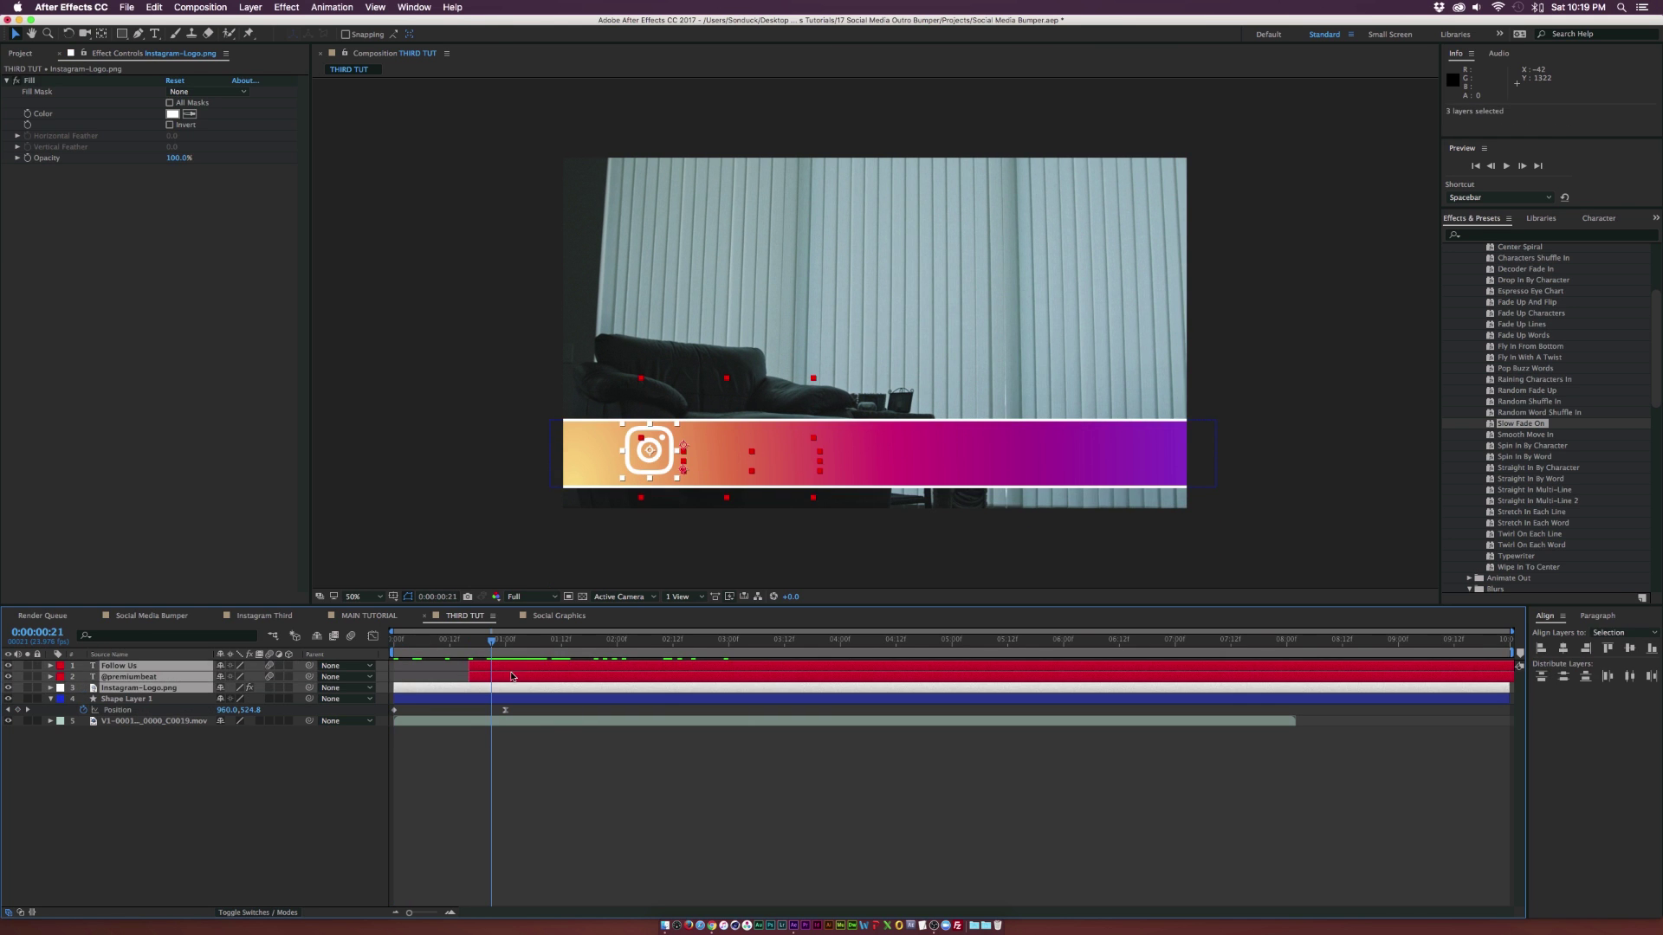
pyautogui.moveTo(511, 676); pyautogui.dragTo(765, 643)
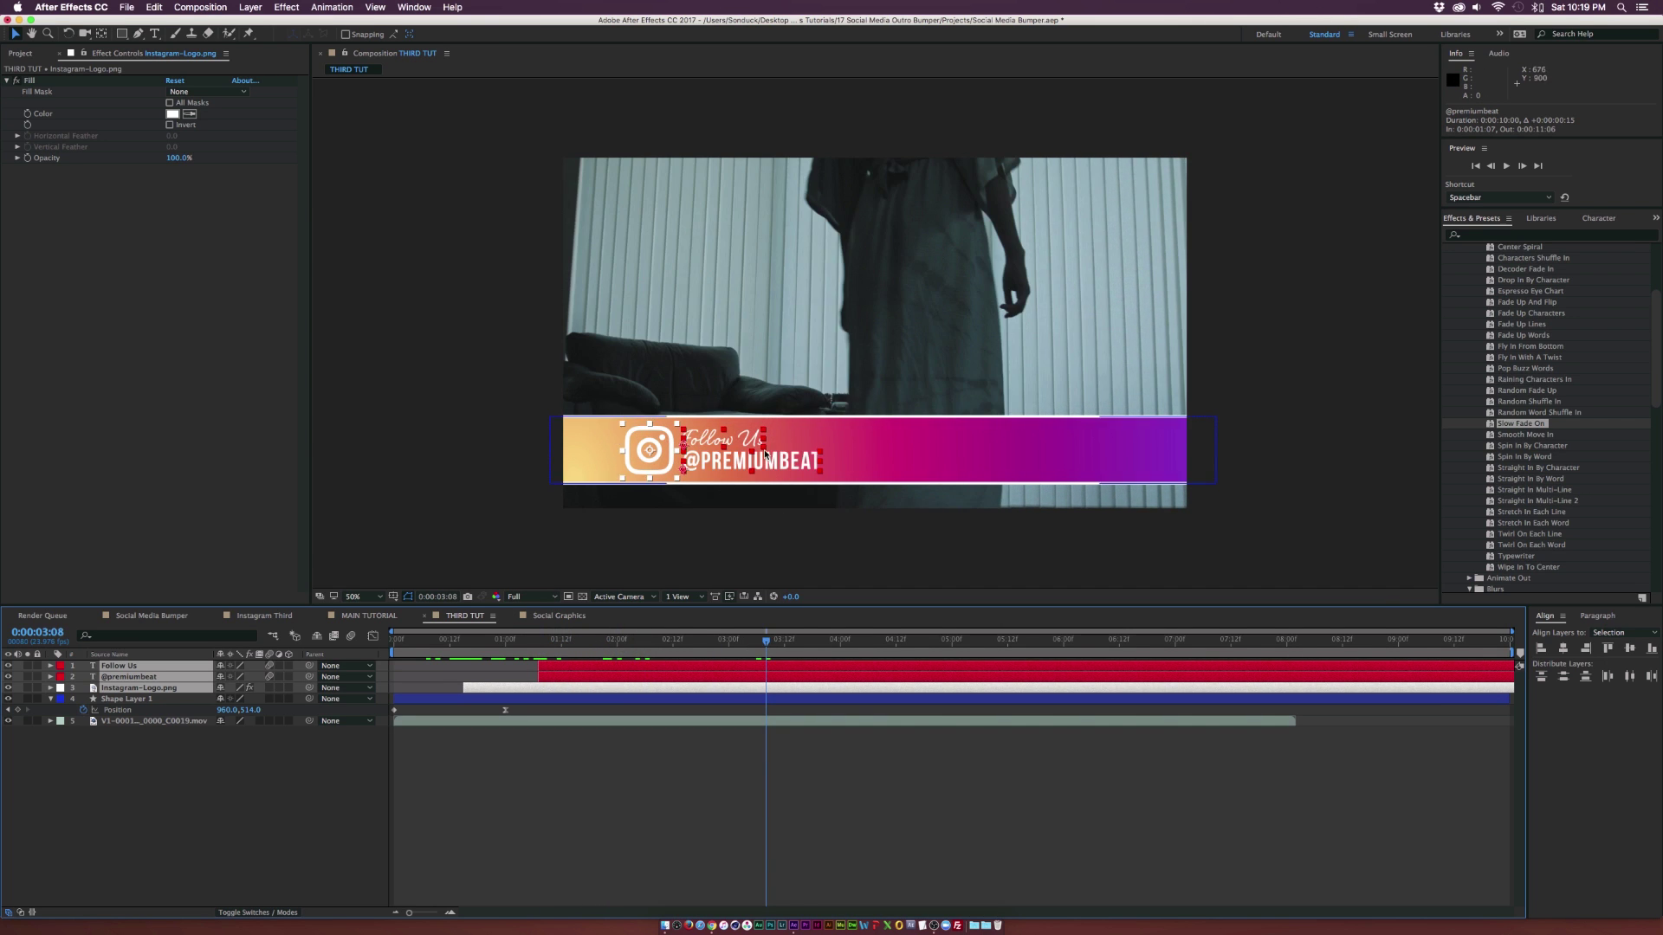
pyautogui.click(112, 804)
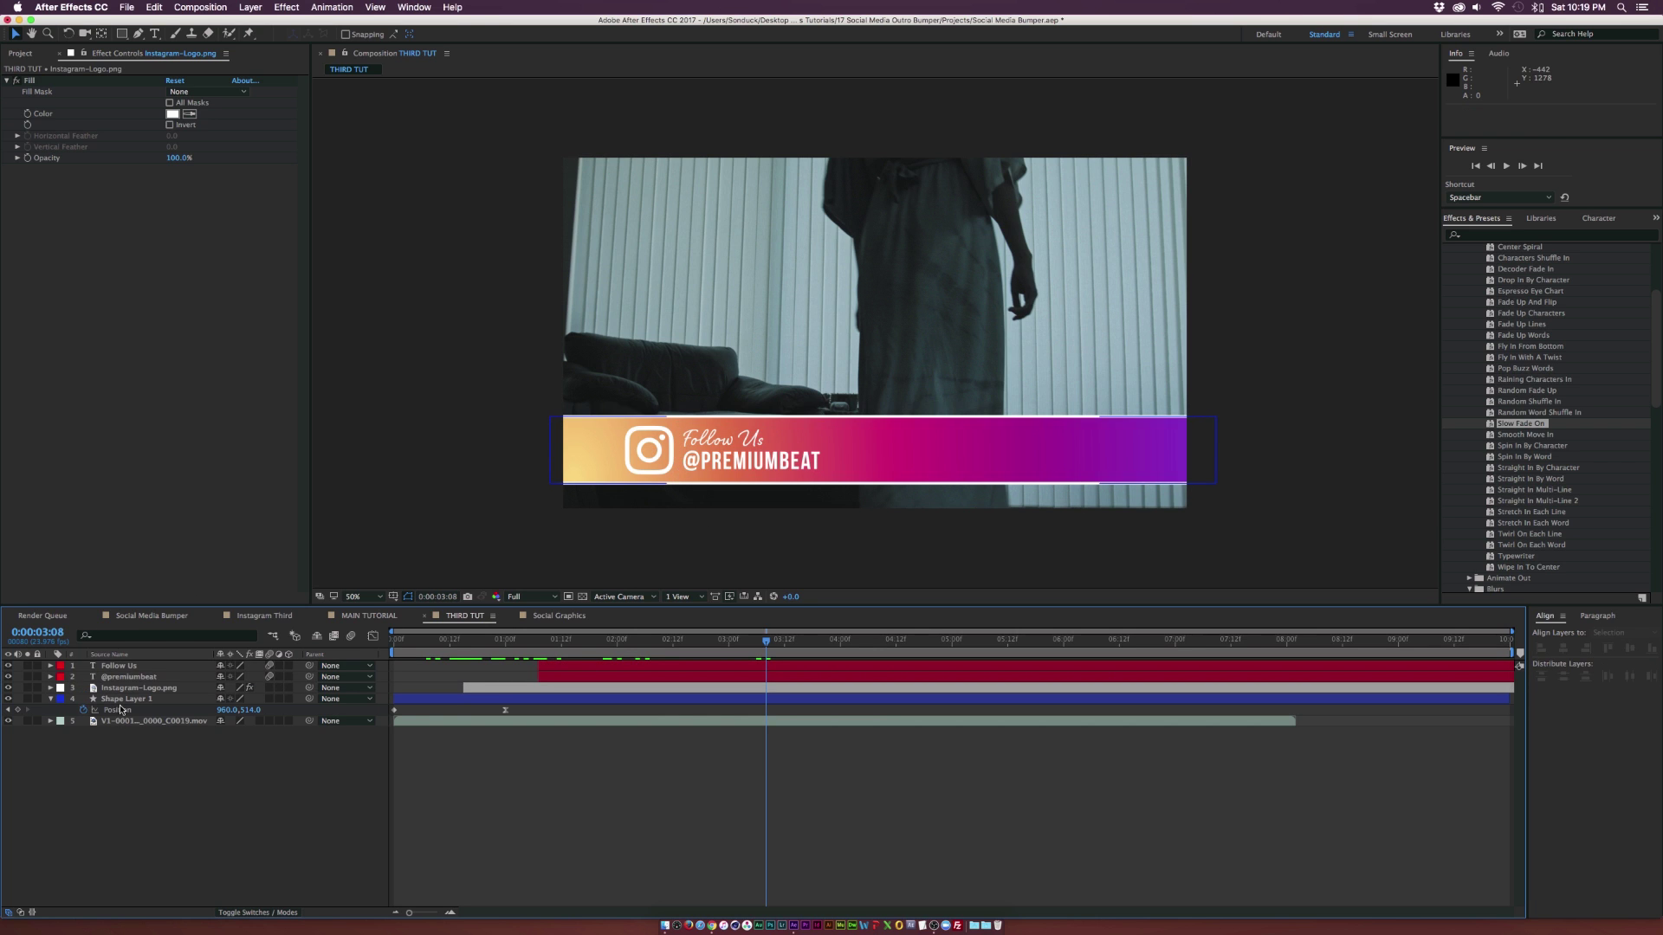
# Pre-compose the two text layers and the Instagram logo layer into a new composition named Social Info
pyautogui.click(138, 688)
pyautogui.keyDown('shift'); pyautogui.click(118, 665); pyautogui.keyUp('shift')
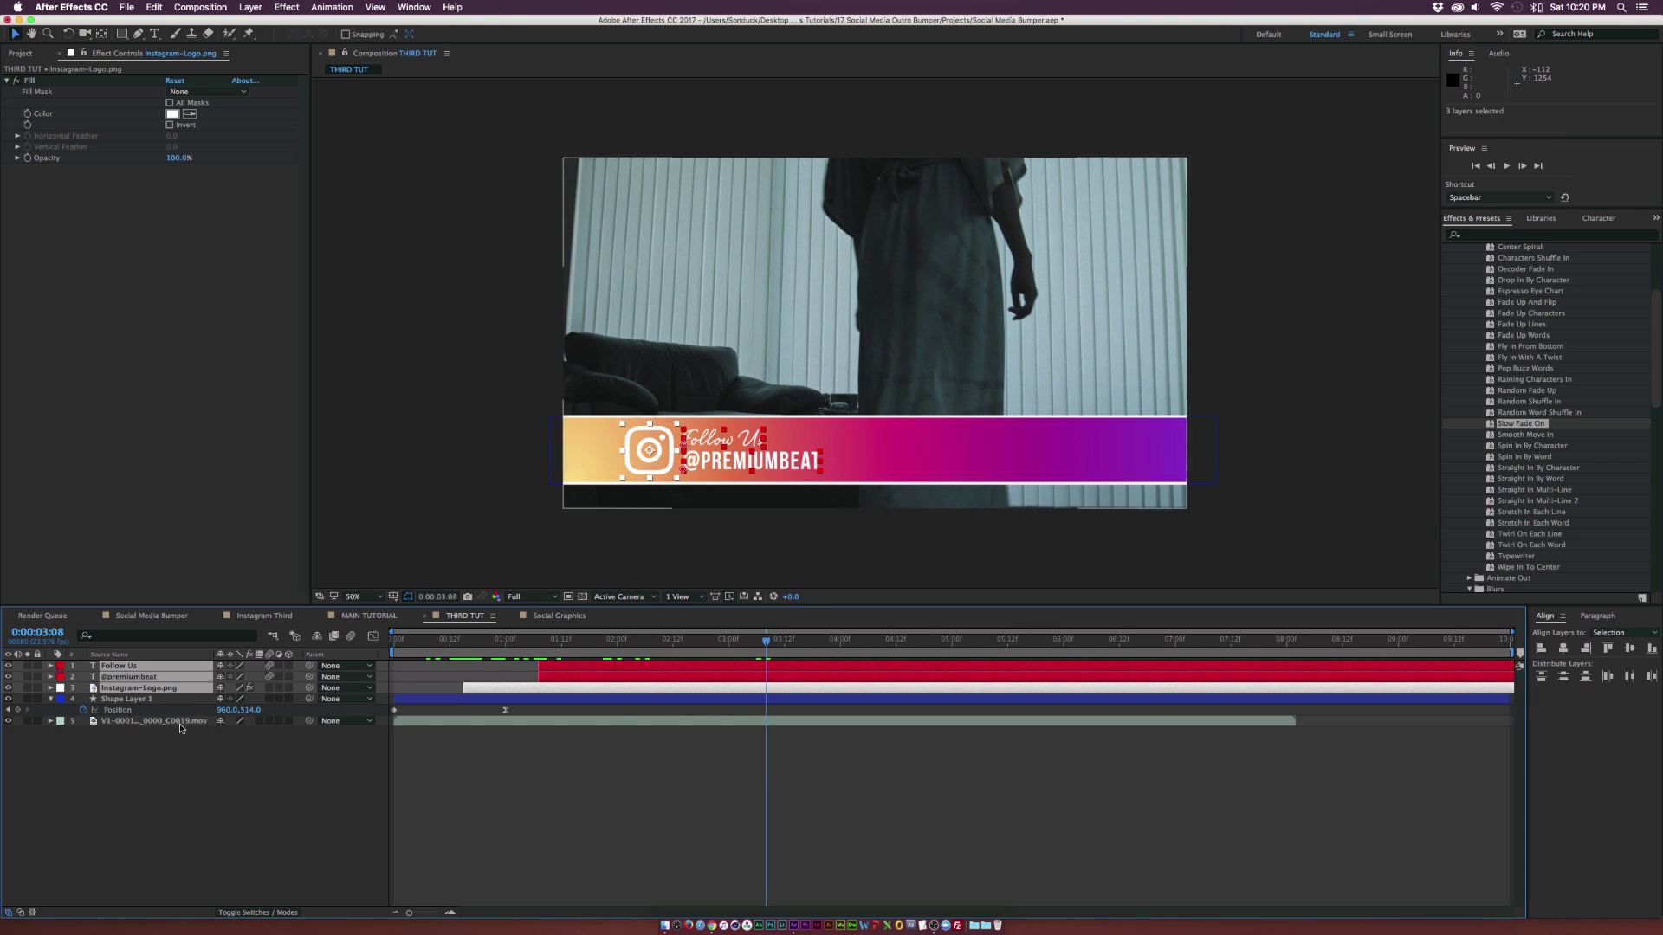
pyautogui.click(245, 7)
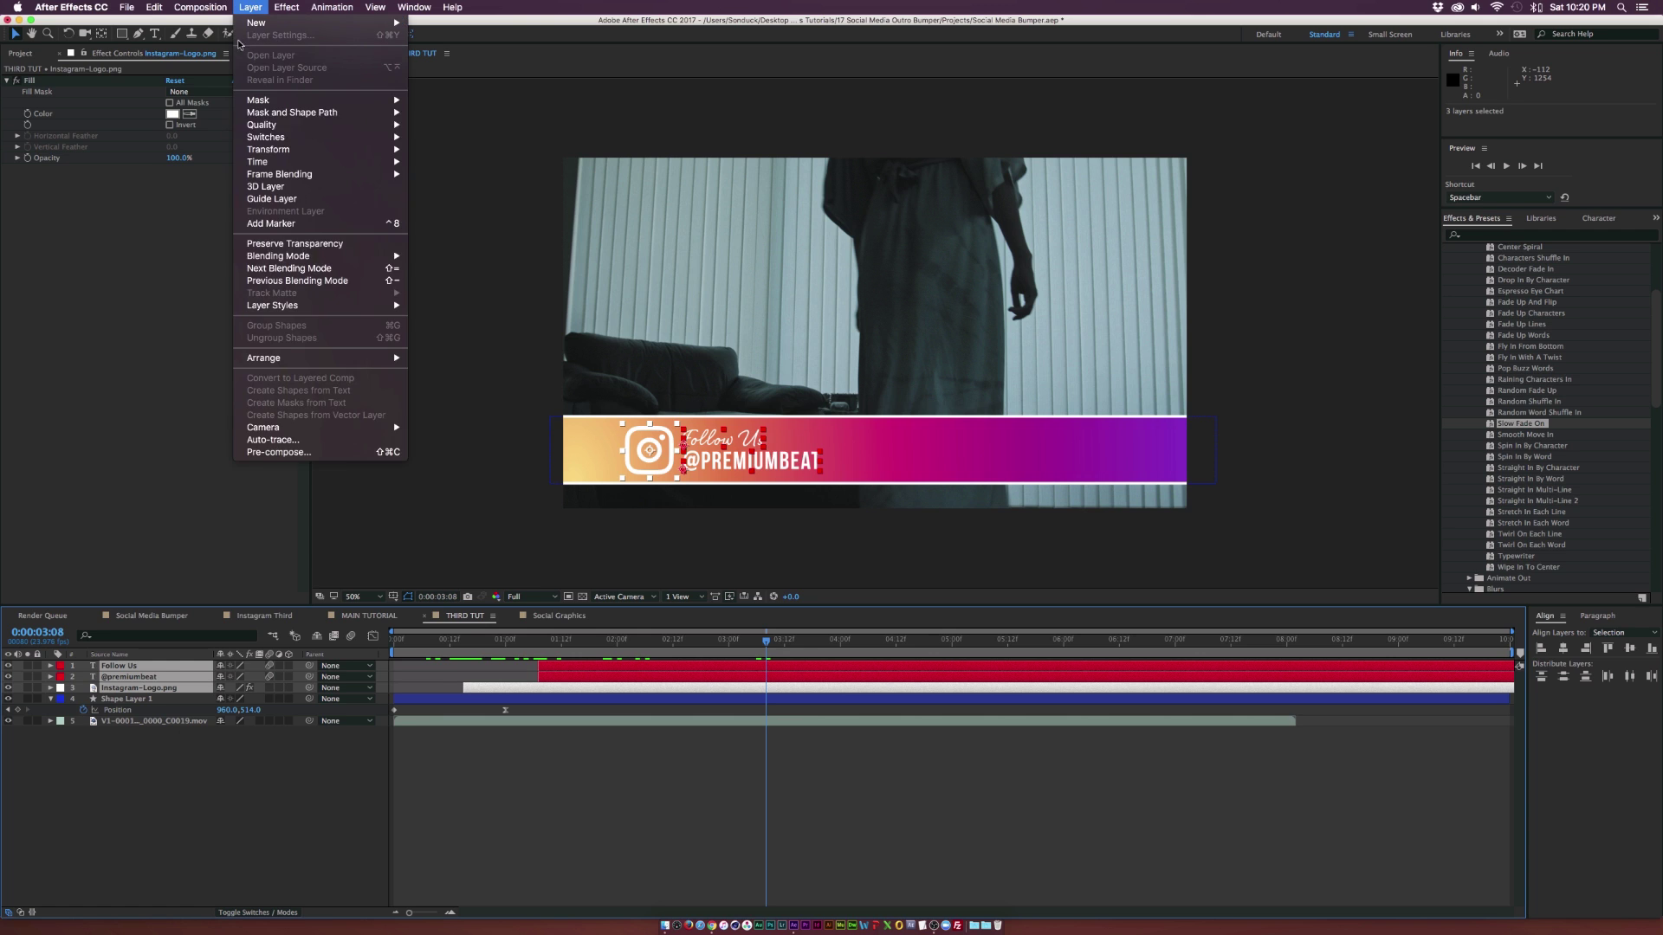
pyautogui.click(273, 452)
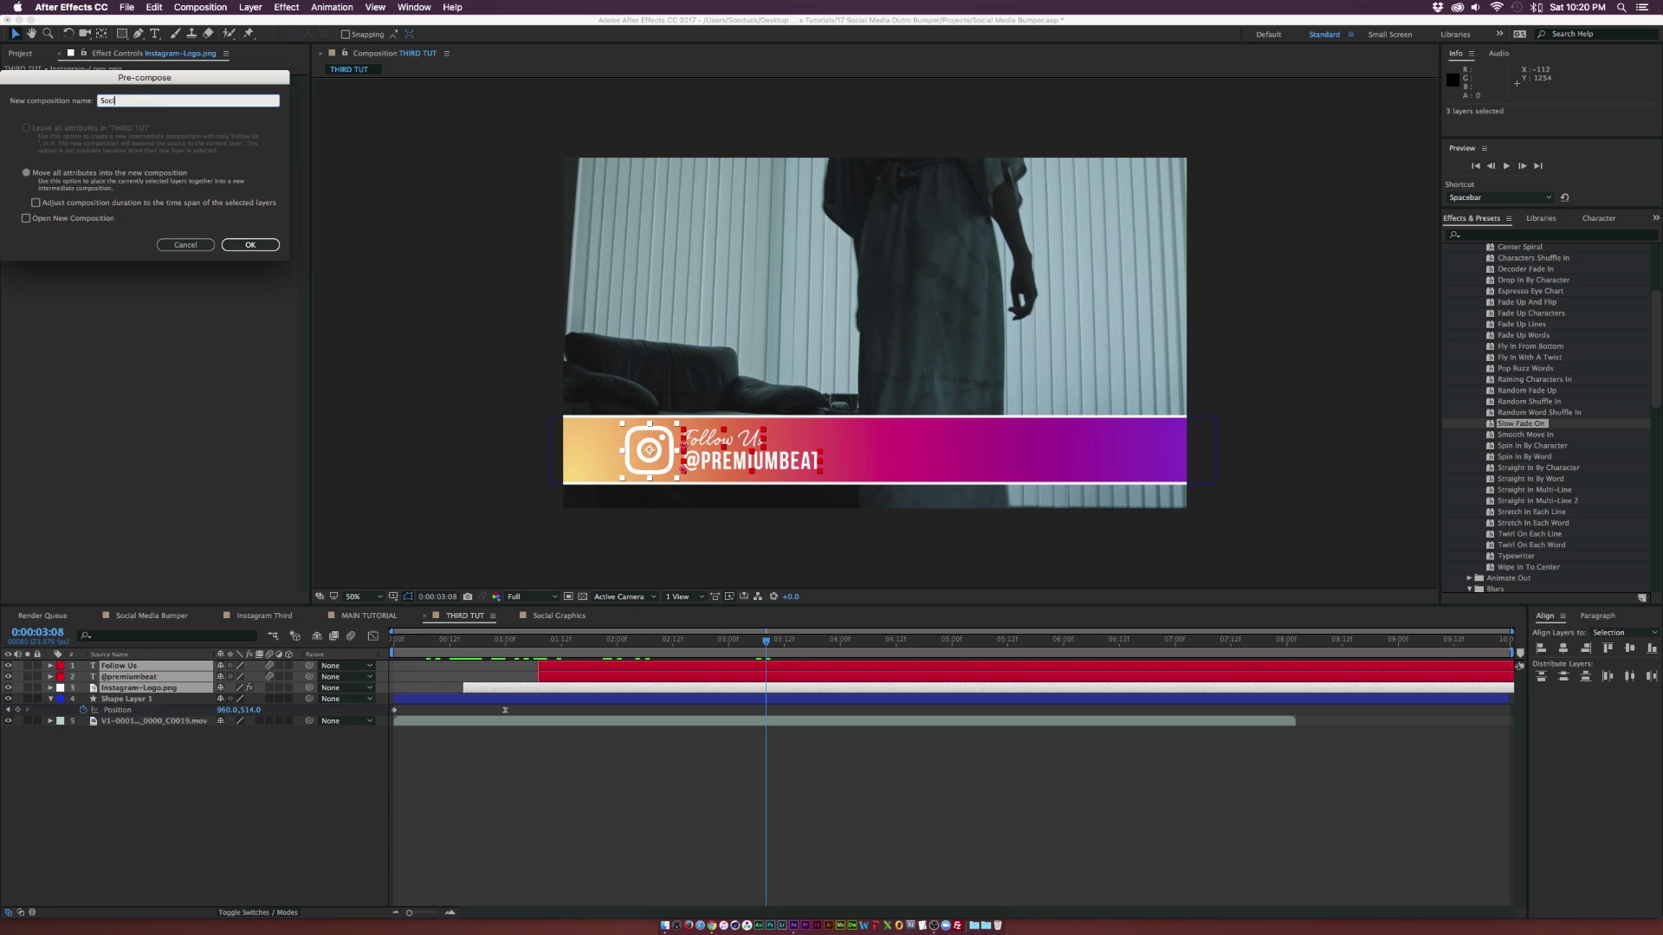
pyautogui.press('Return')
# Animate Shape Layer 1 out of frame by holding its Position until about 0:00:05:01 and keying 960, 842 at 0:00:06:01
pyautogui.click(198, 677)
pyautogui.press('F4')
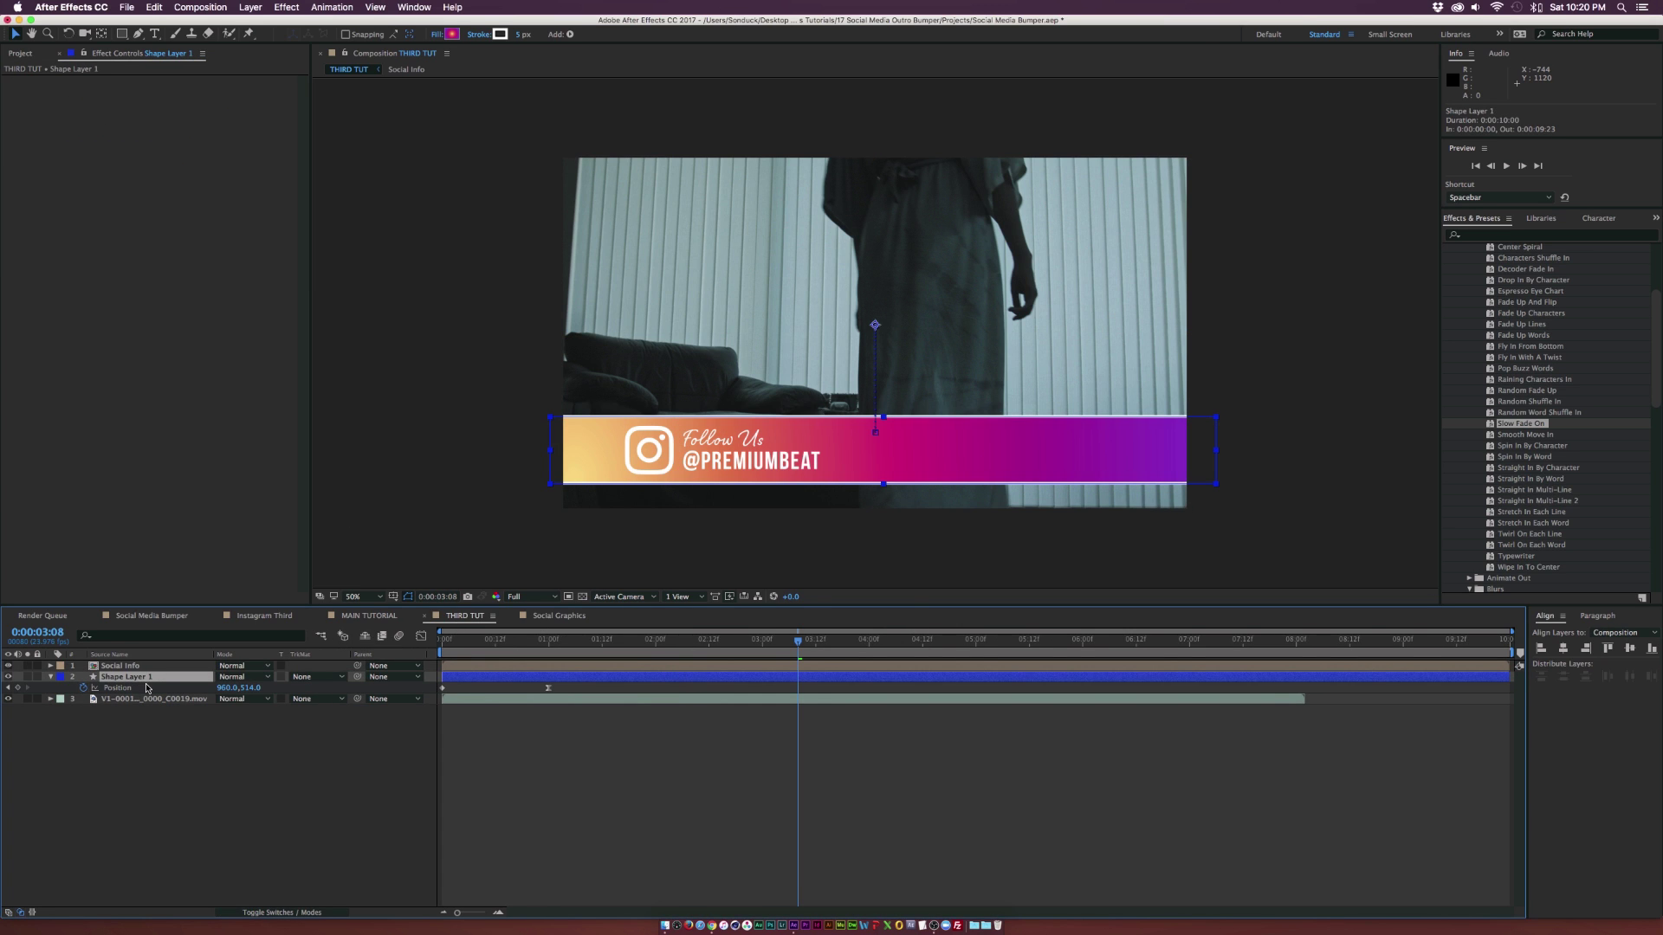
pyautogui.moveTo(860, 646); pyautogui.dragTo(1087, 644)
pyautogui.click(18, 687)
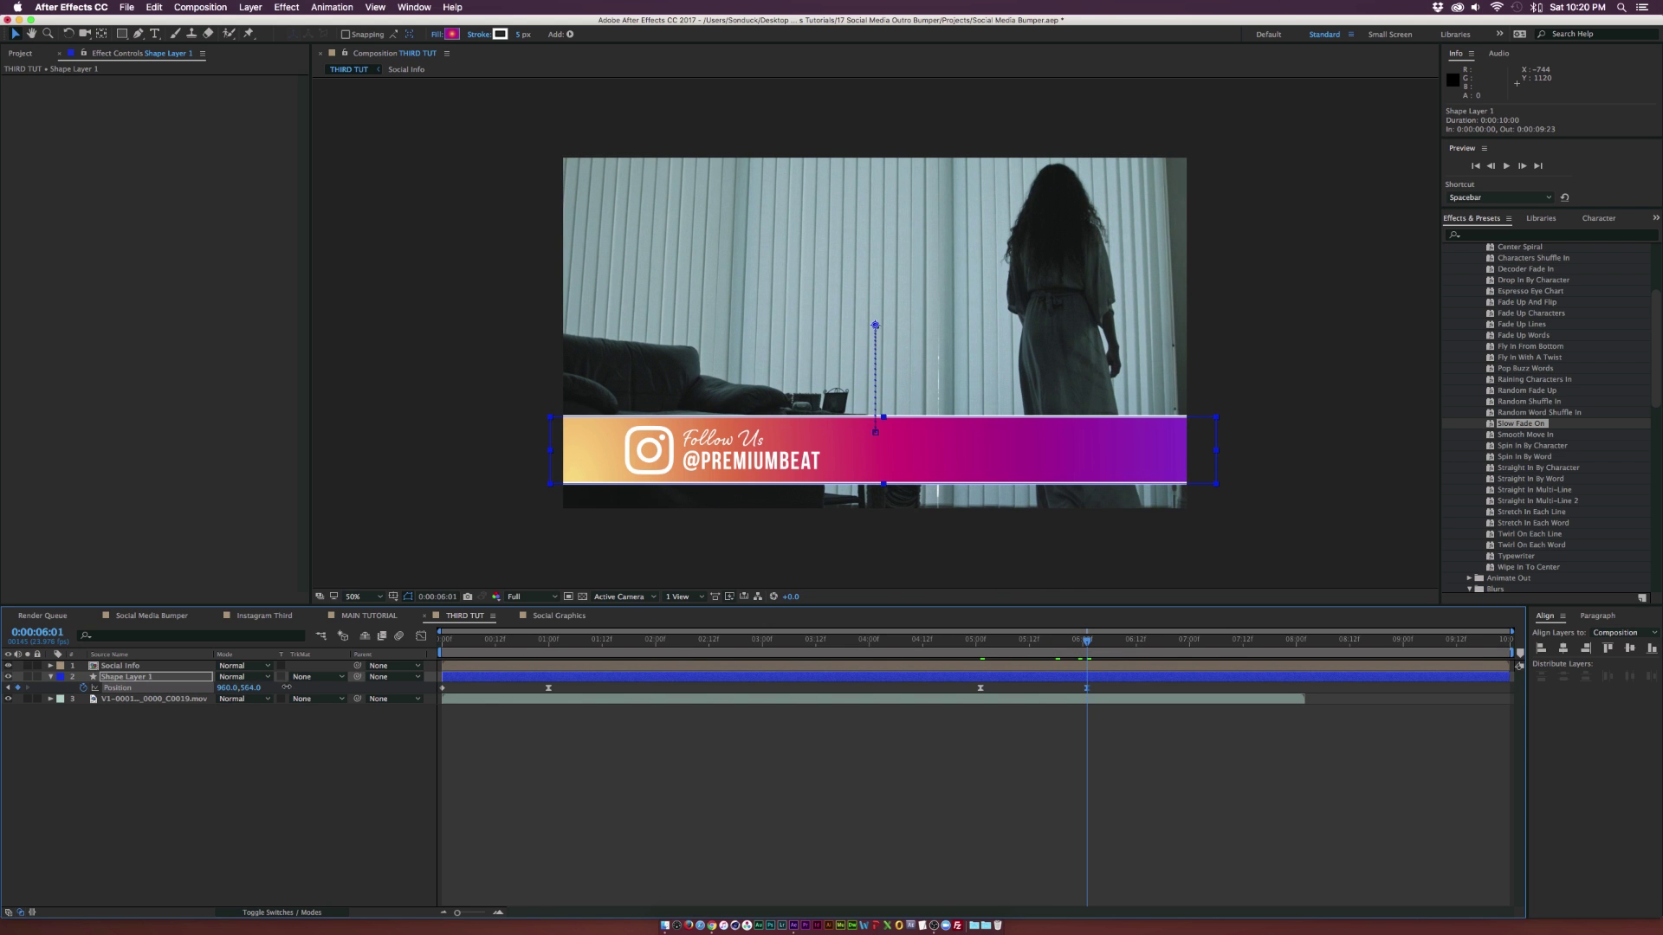
pyautogui.moveTo(287, 686); pyautogui.dragTo(454, 689)
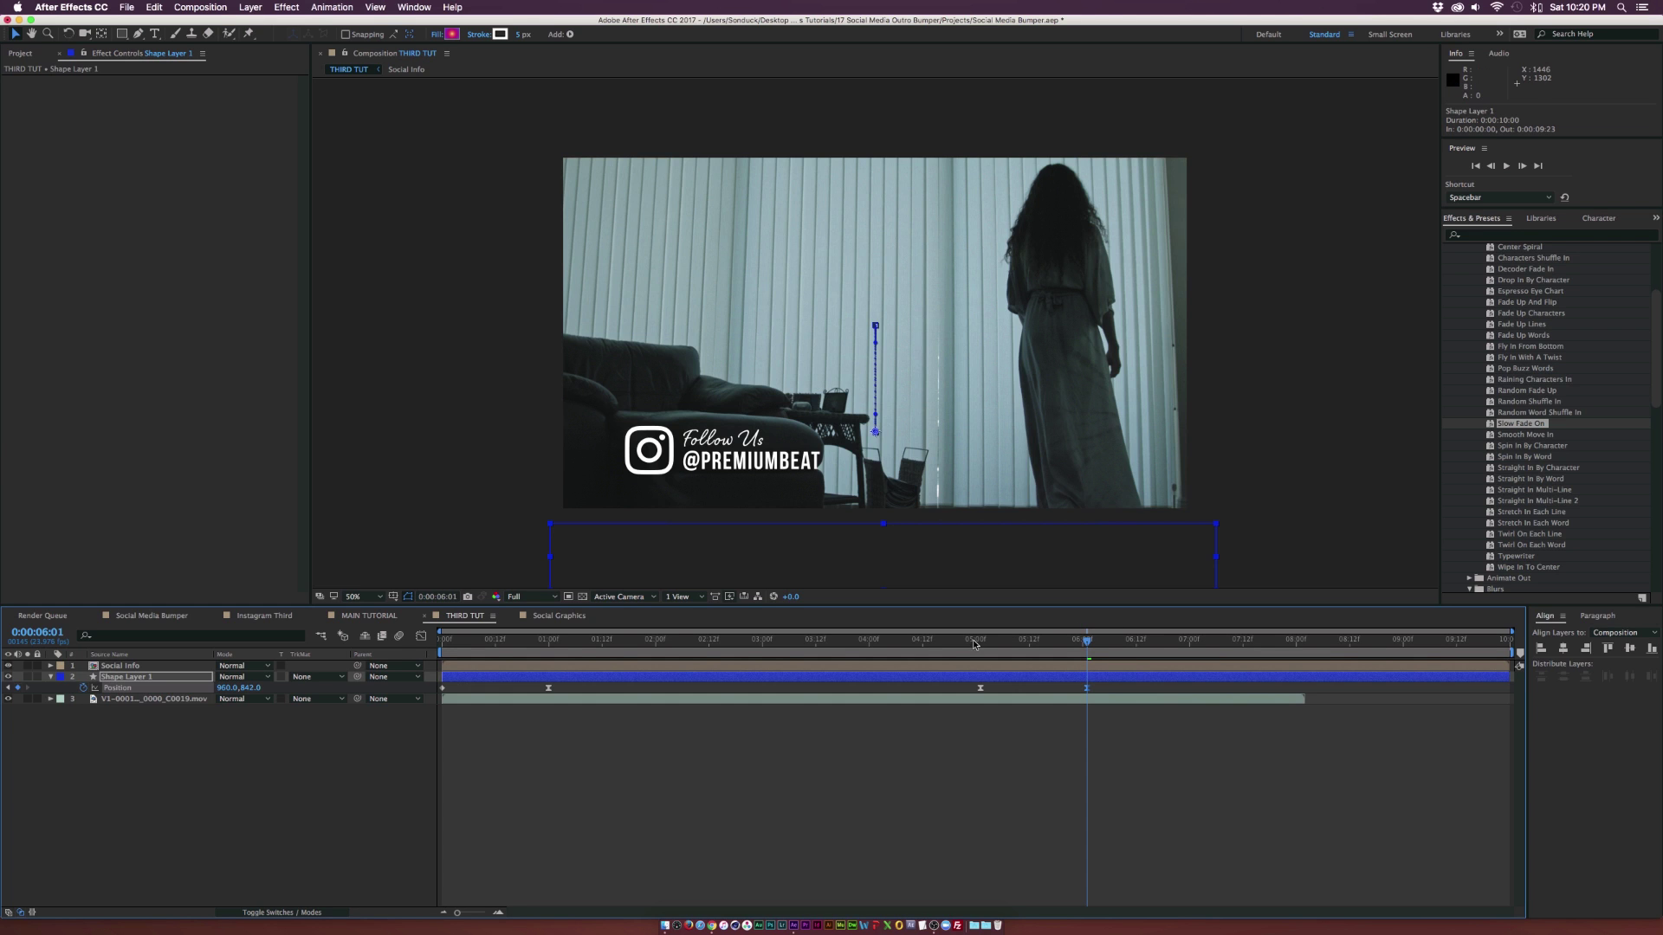
pyautogui.moveTo(978, 639); pyautogui.dragTo(954, 639)
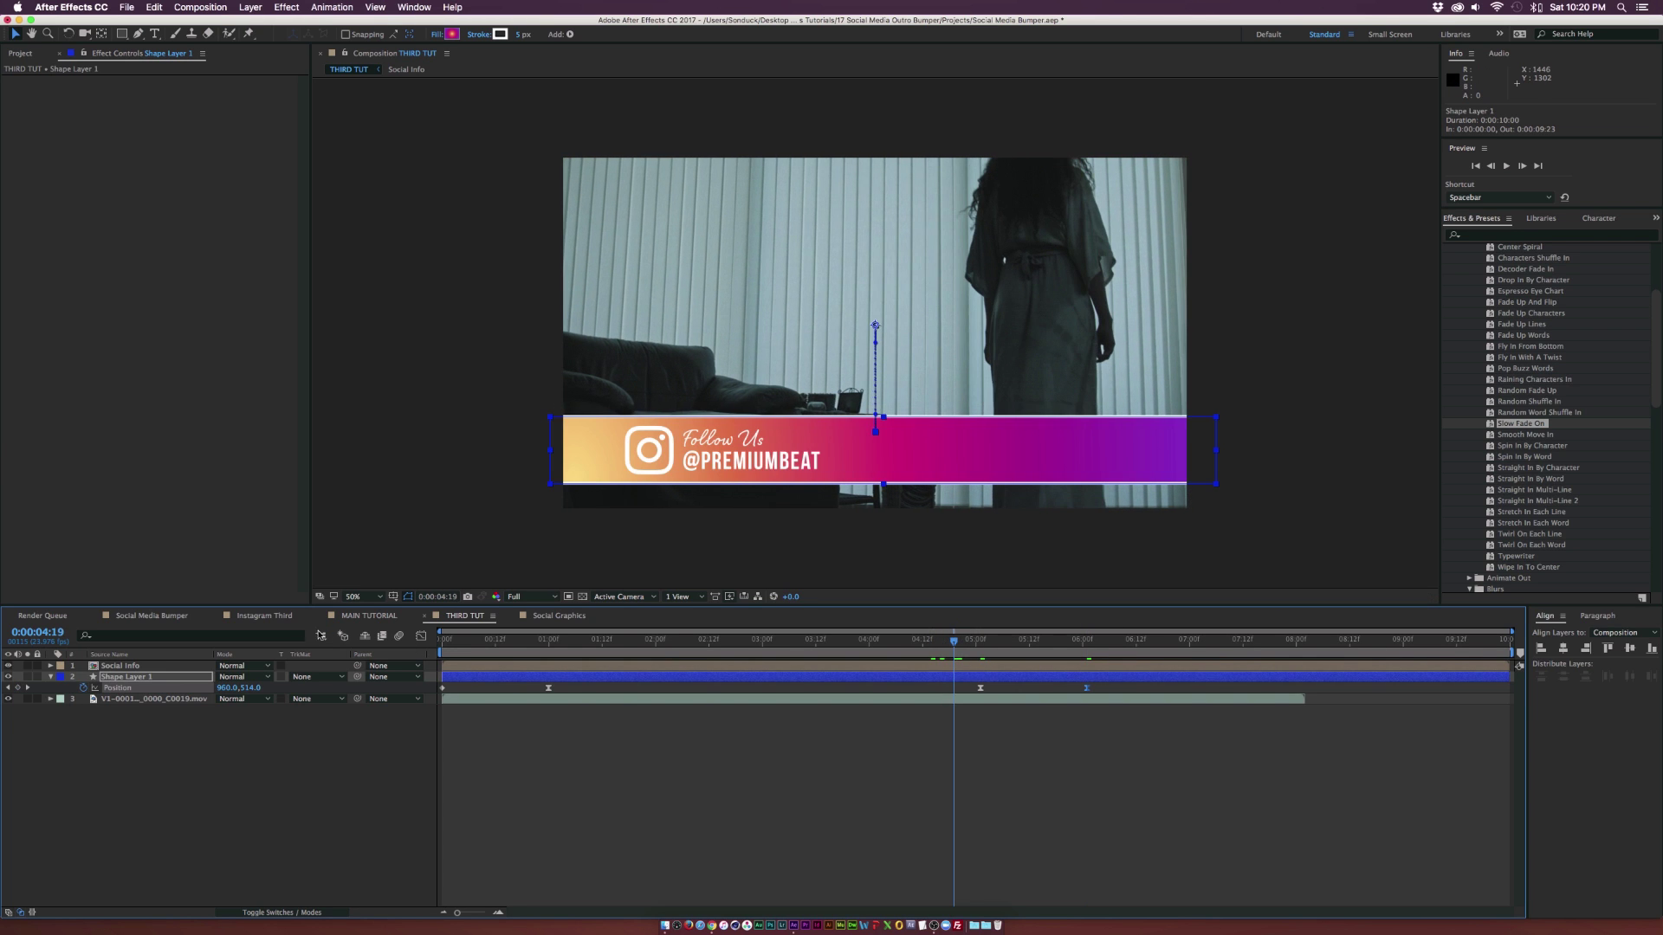
# Duplicate Shape Layer 1 and place the copy above the Social Info layer
pyautogui.click(133, 677)
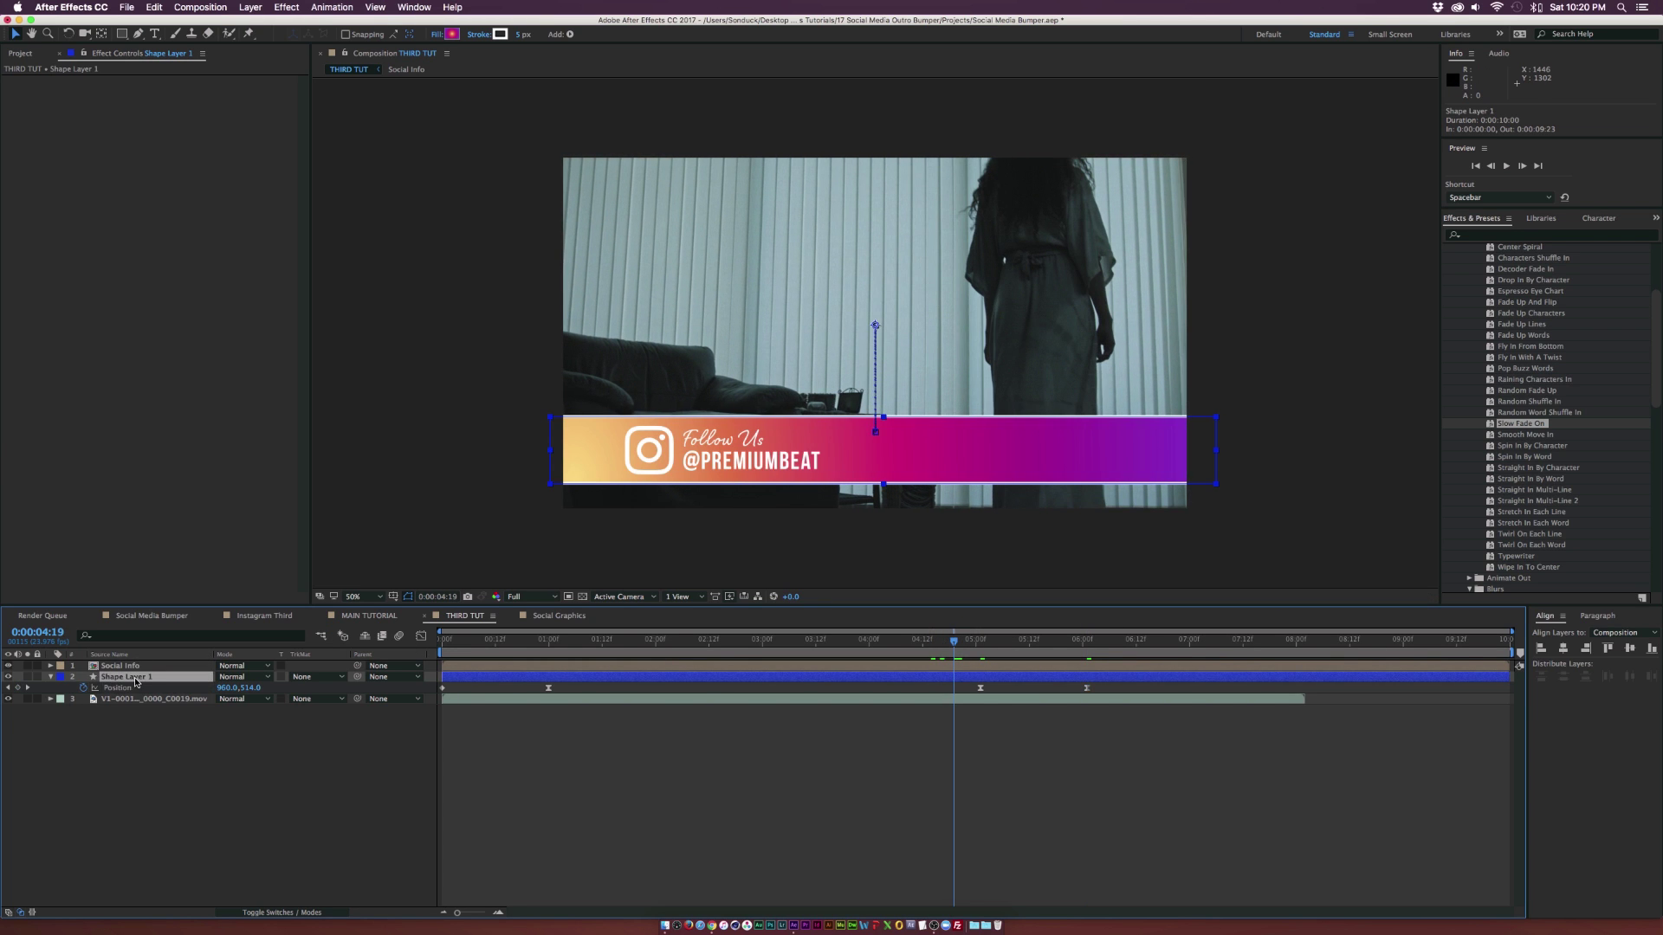
pyautogui.hotkey('ctrl', 'd')
pyautogui.moveTo(134, 681); pyautogui.dragTo(141, 668)
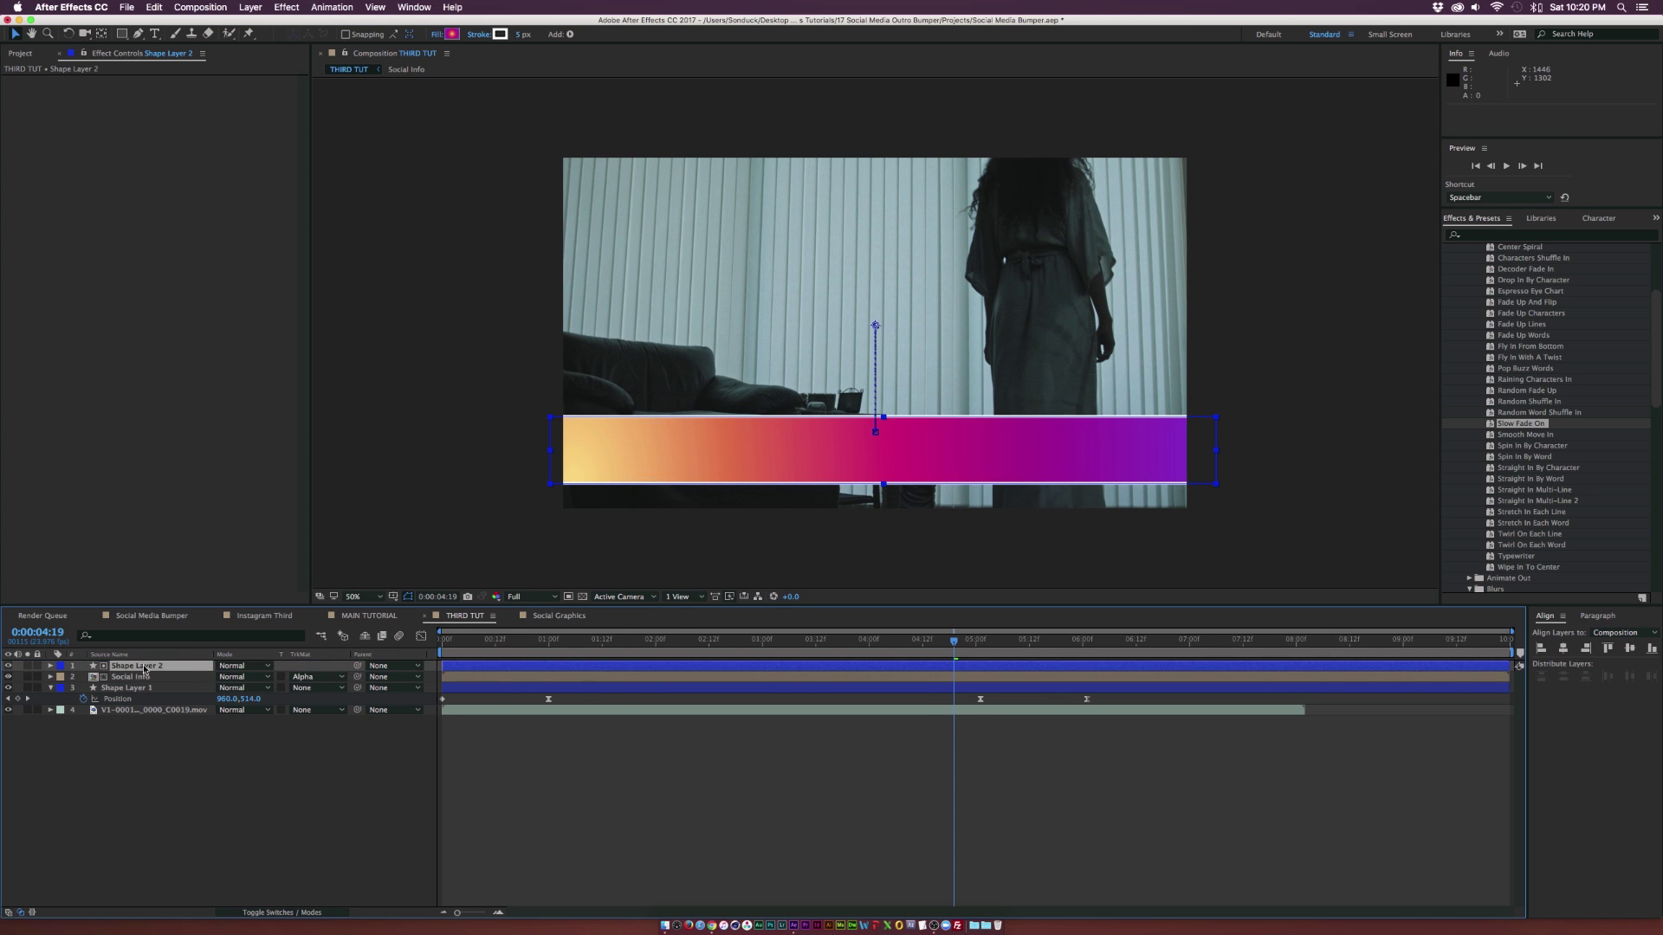
# Set the Social Info track matte to Alpha Matte "Shape Layer 2" and preview the exit up to 0:00:05:23
pyautogui.click(276, 912)
pyautogui.click(275, 912)
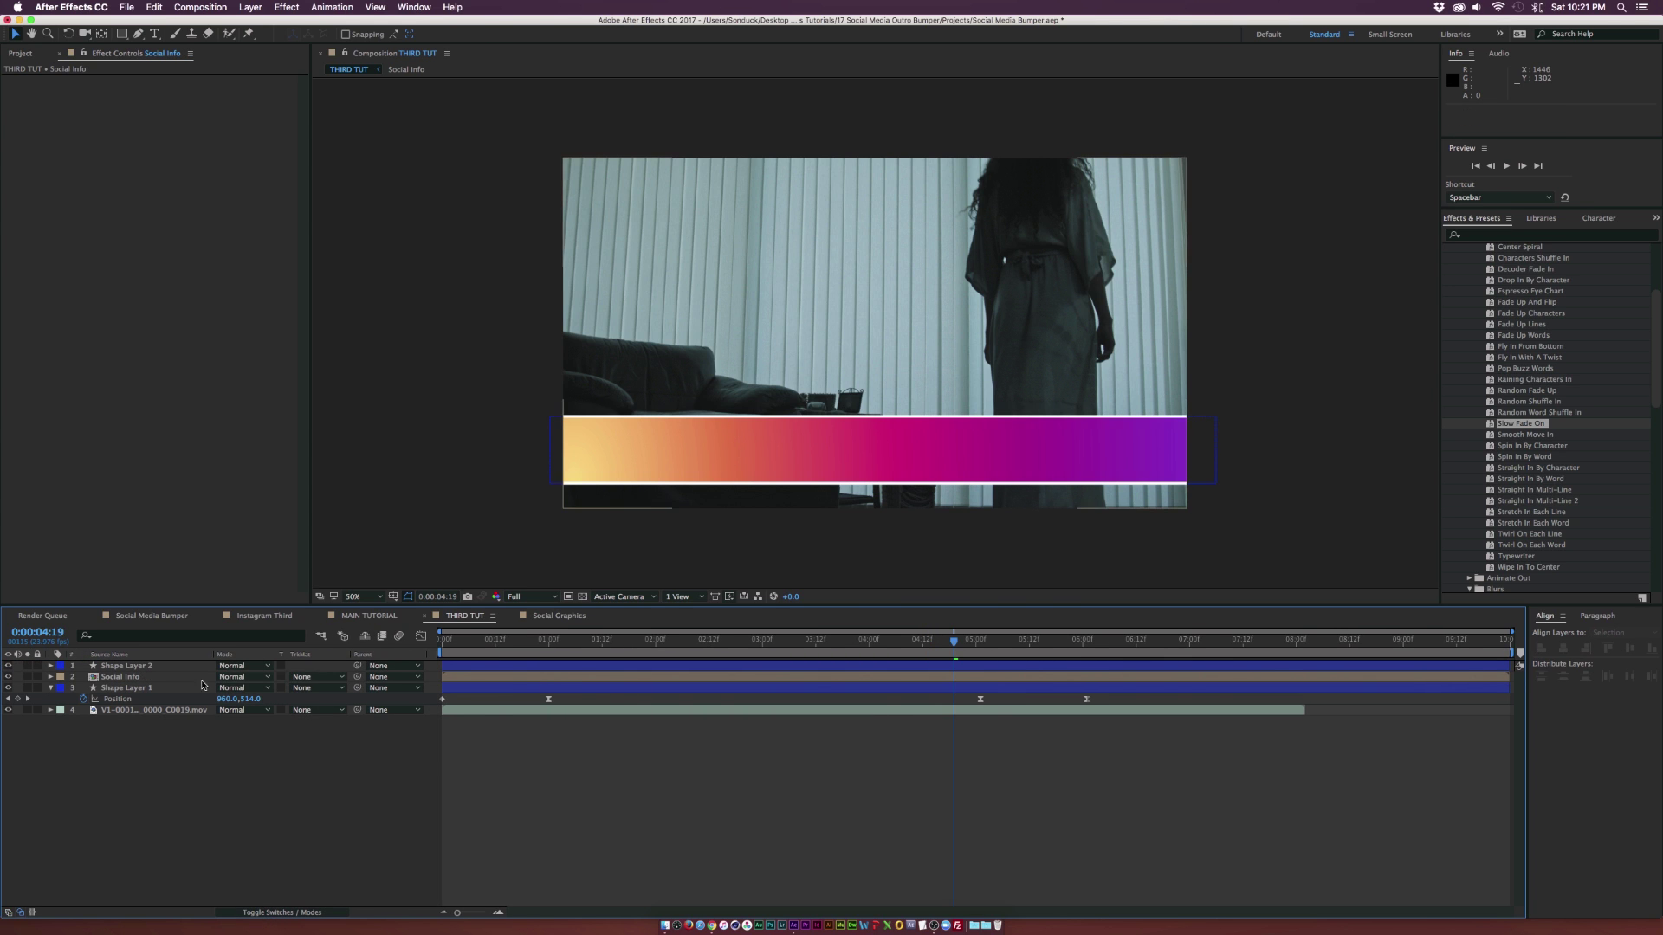
pyautogui.click(307, 678)
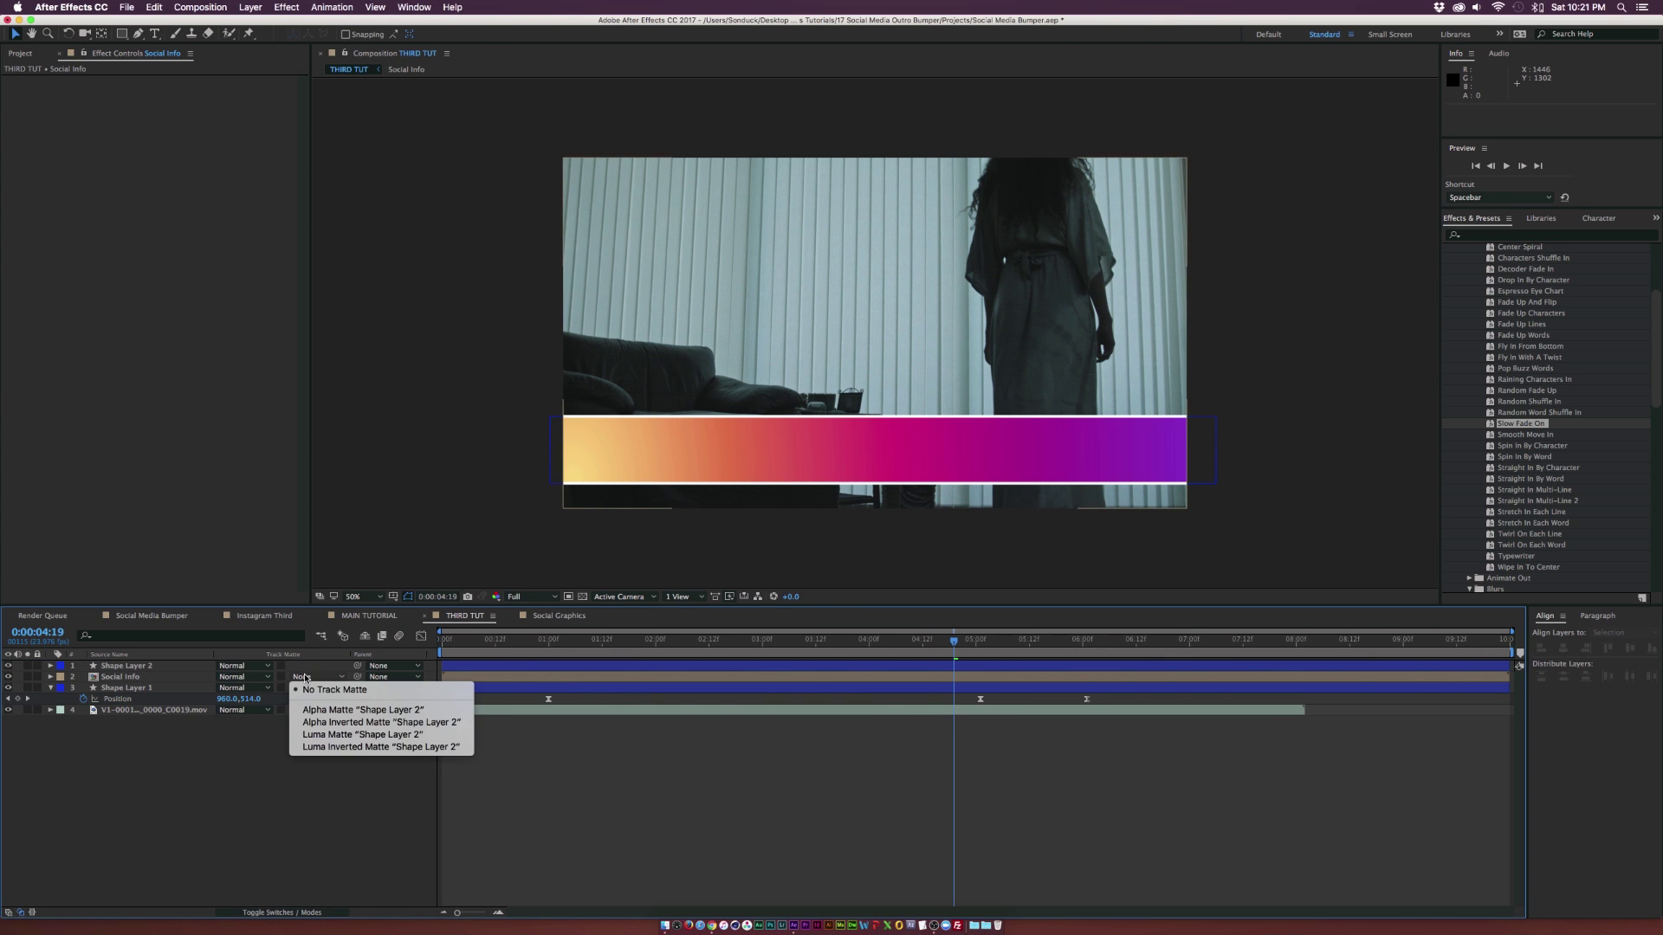
pyautogui.click(339, 712)
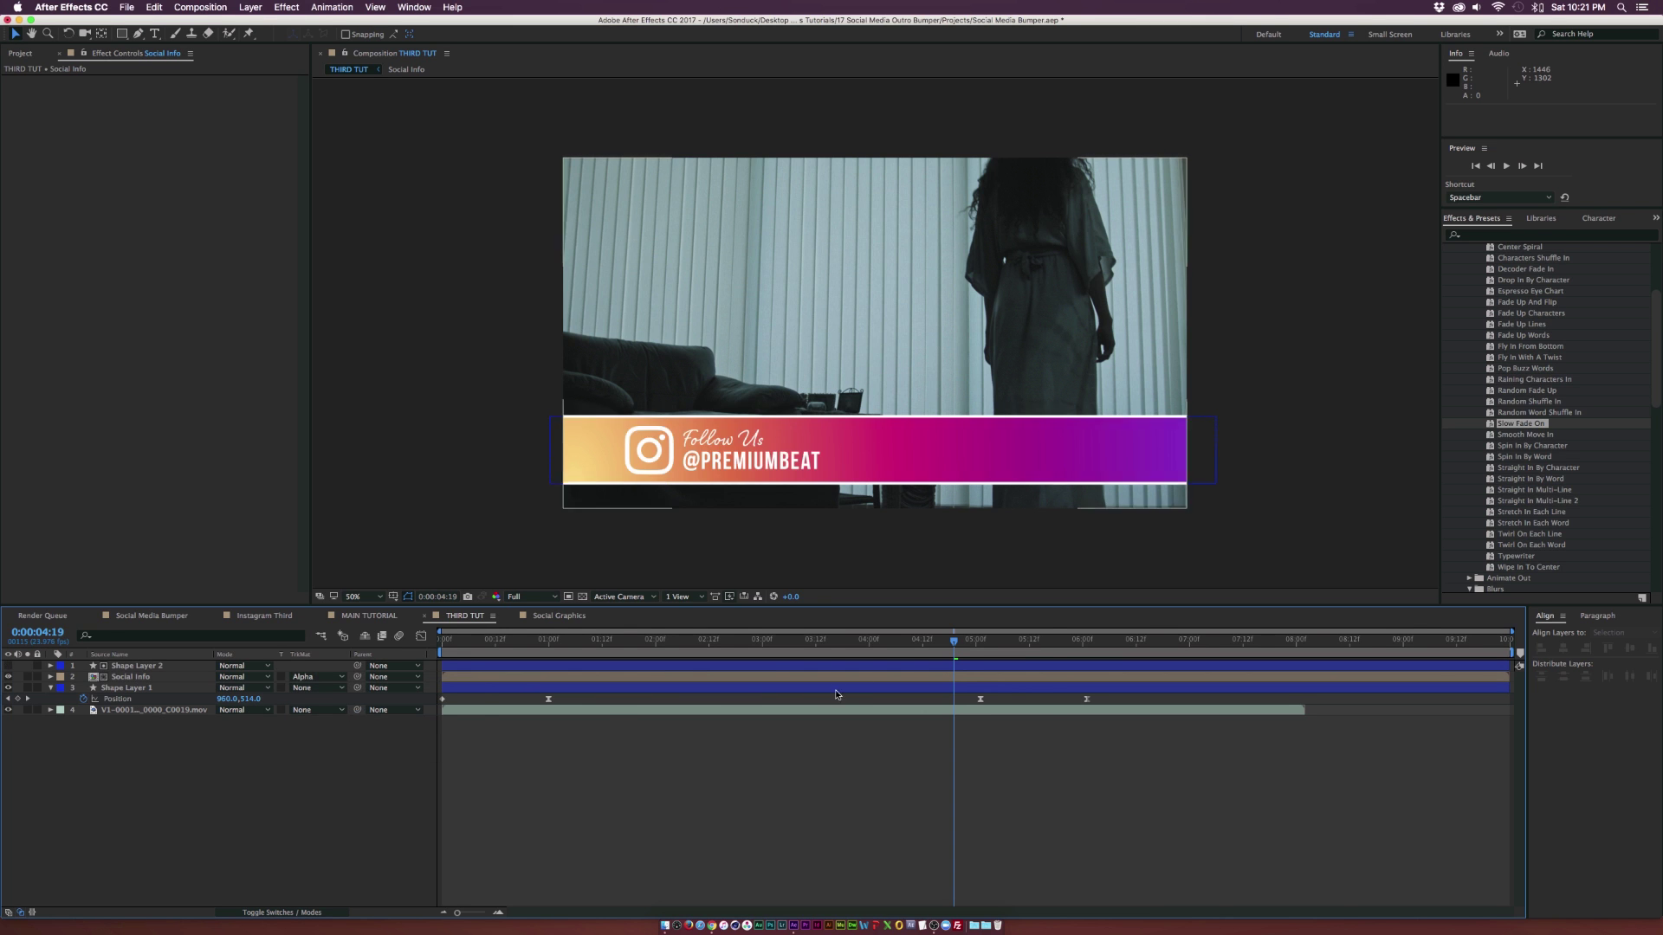
pyautogui.moveTo(959, 641); pyautogui.dragTo(1020, 640)
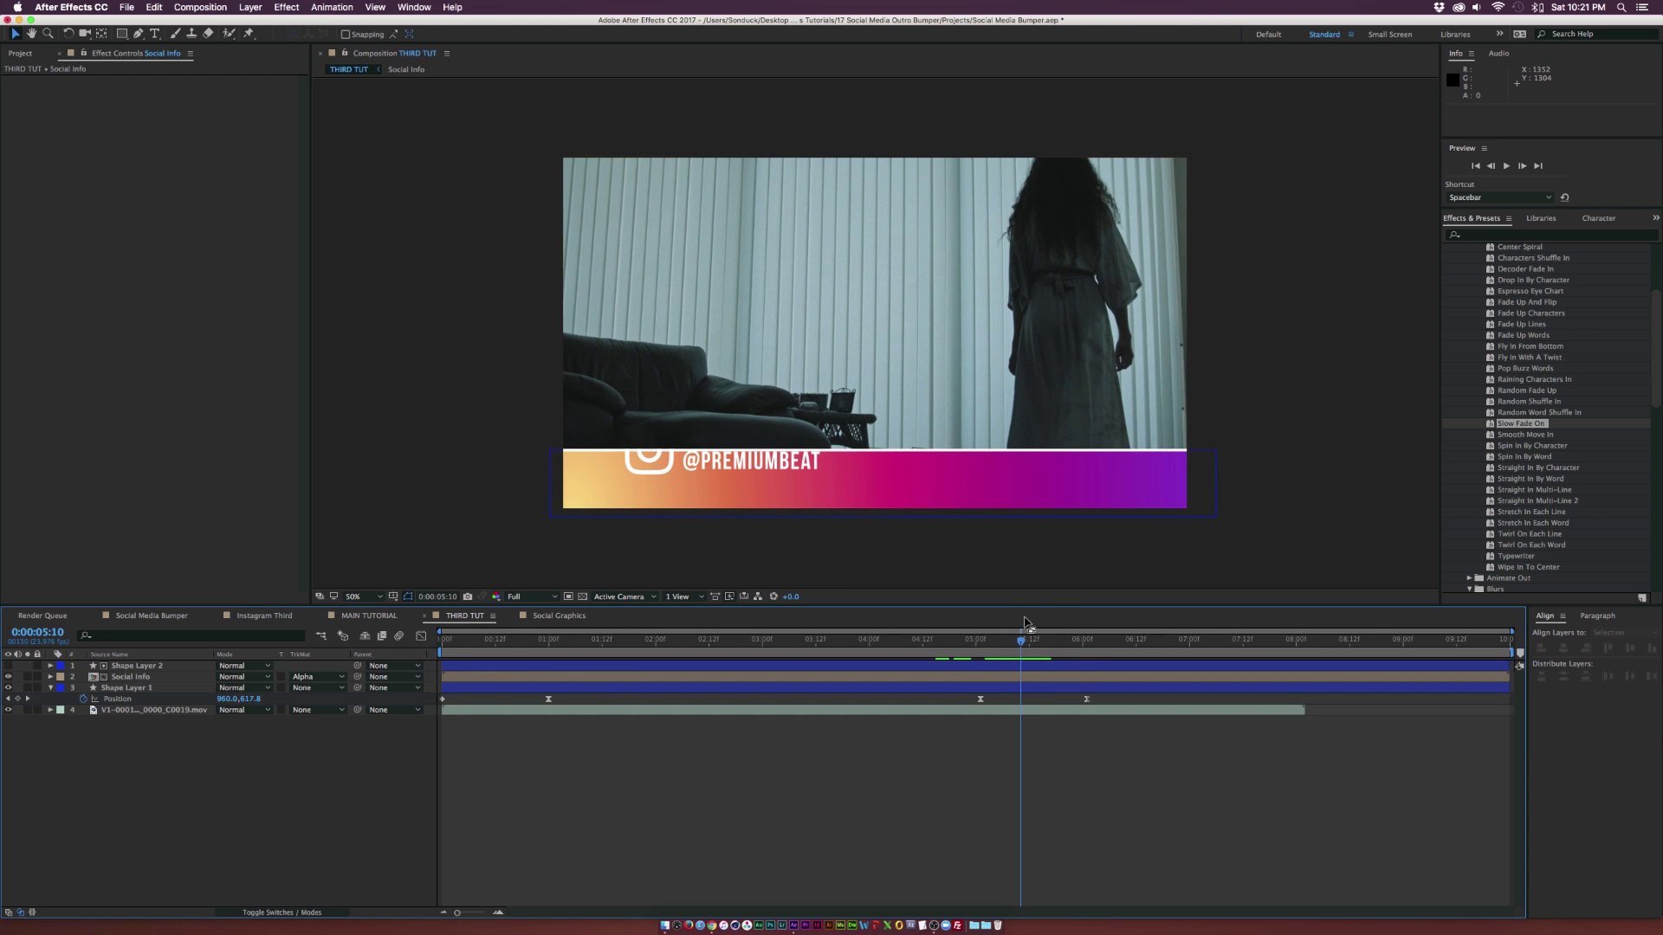
pyautogui.moveTo(1054, 641); pyautogui.dragTo(1079, 640)
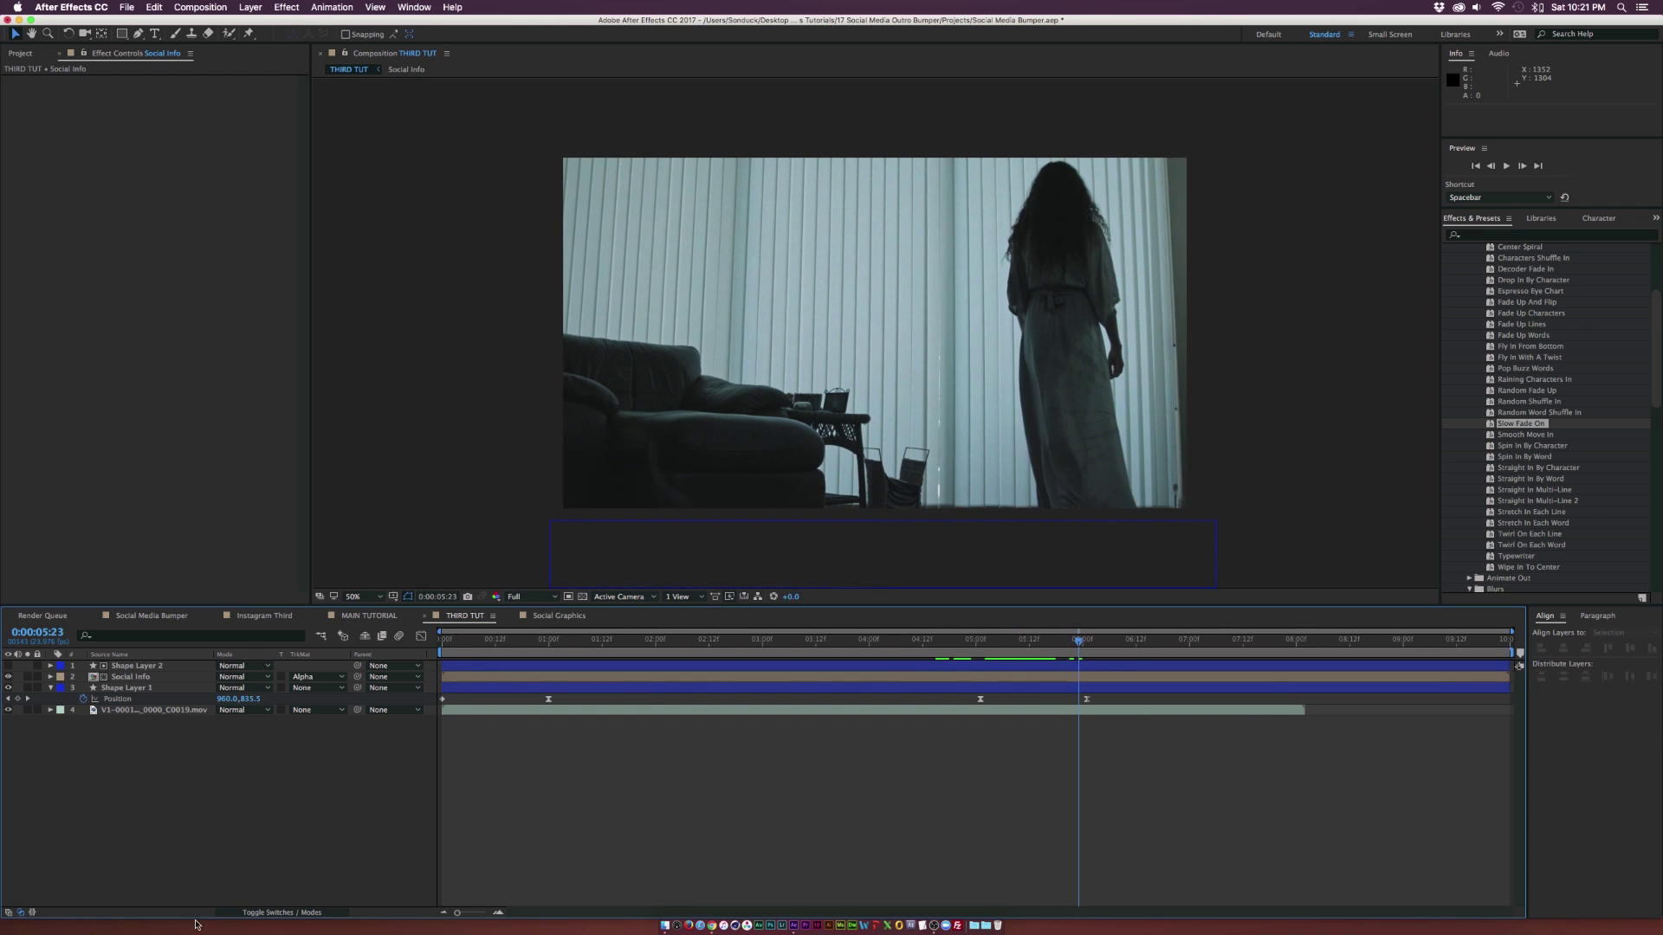
# Turn on motion blur for Shape Layer 2, Social Info and Shape Layer 1, and enable it for the composition
pyautogui.click(277, 913)
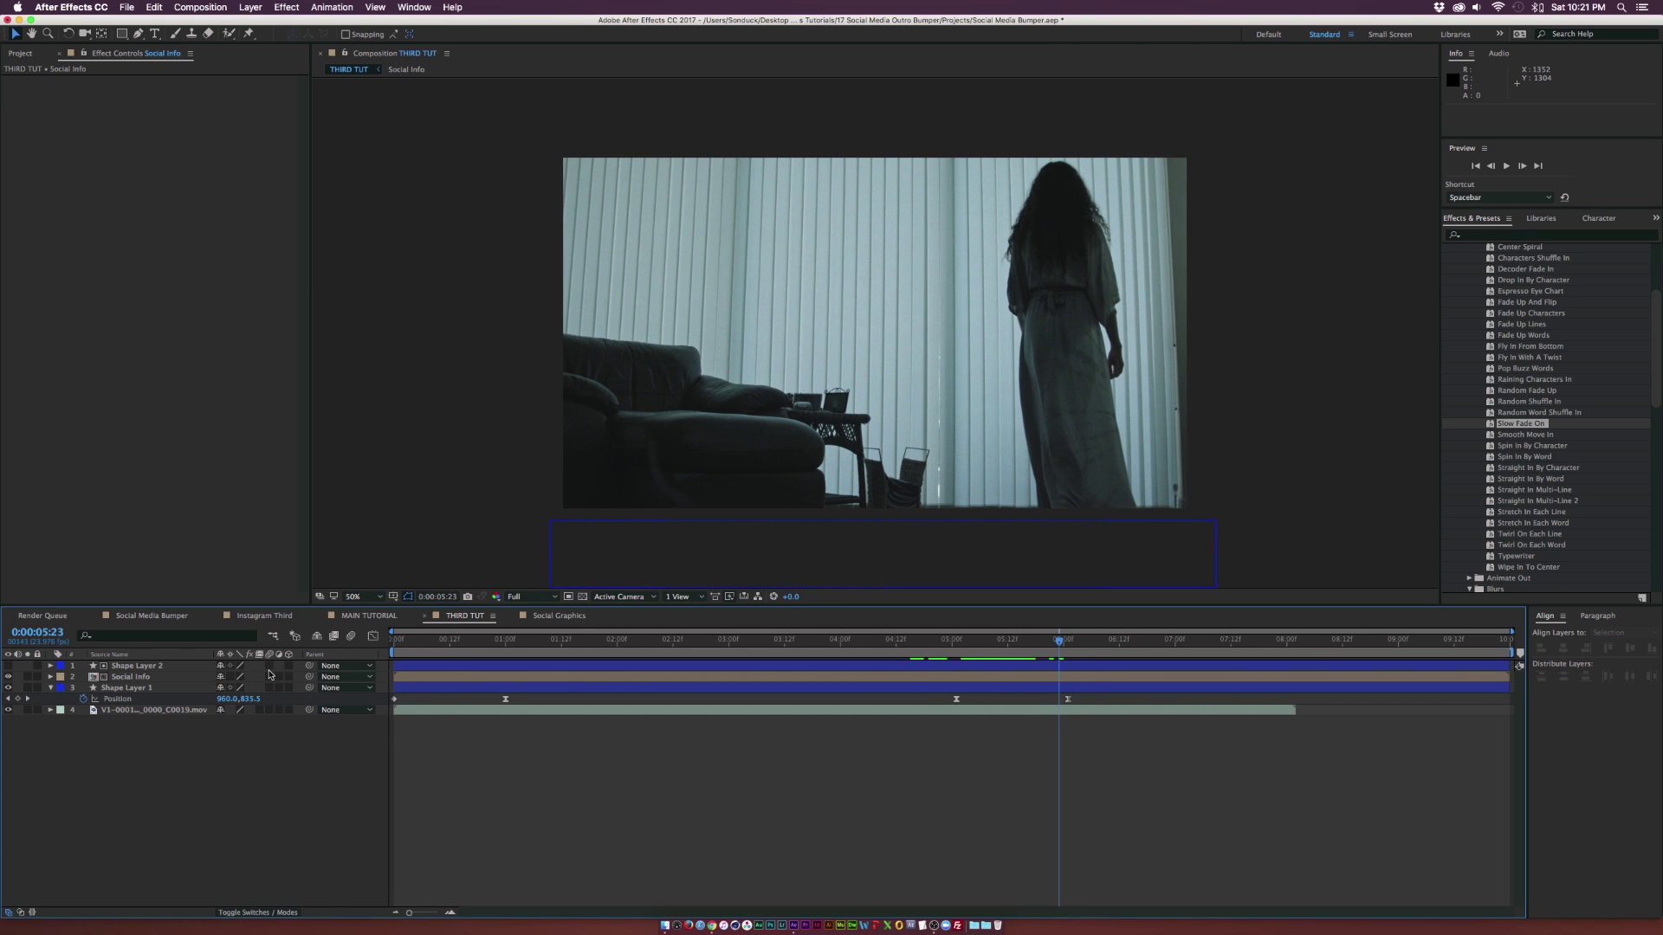
pyautogui.press('super+a')
pyautogui.moveTo(269, 665); pyautogui.dragTo(270, 688)
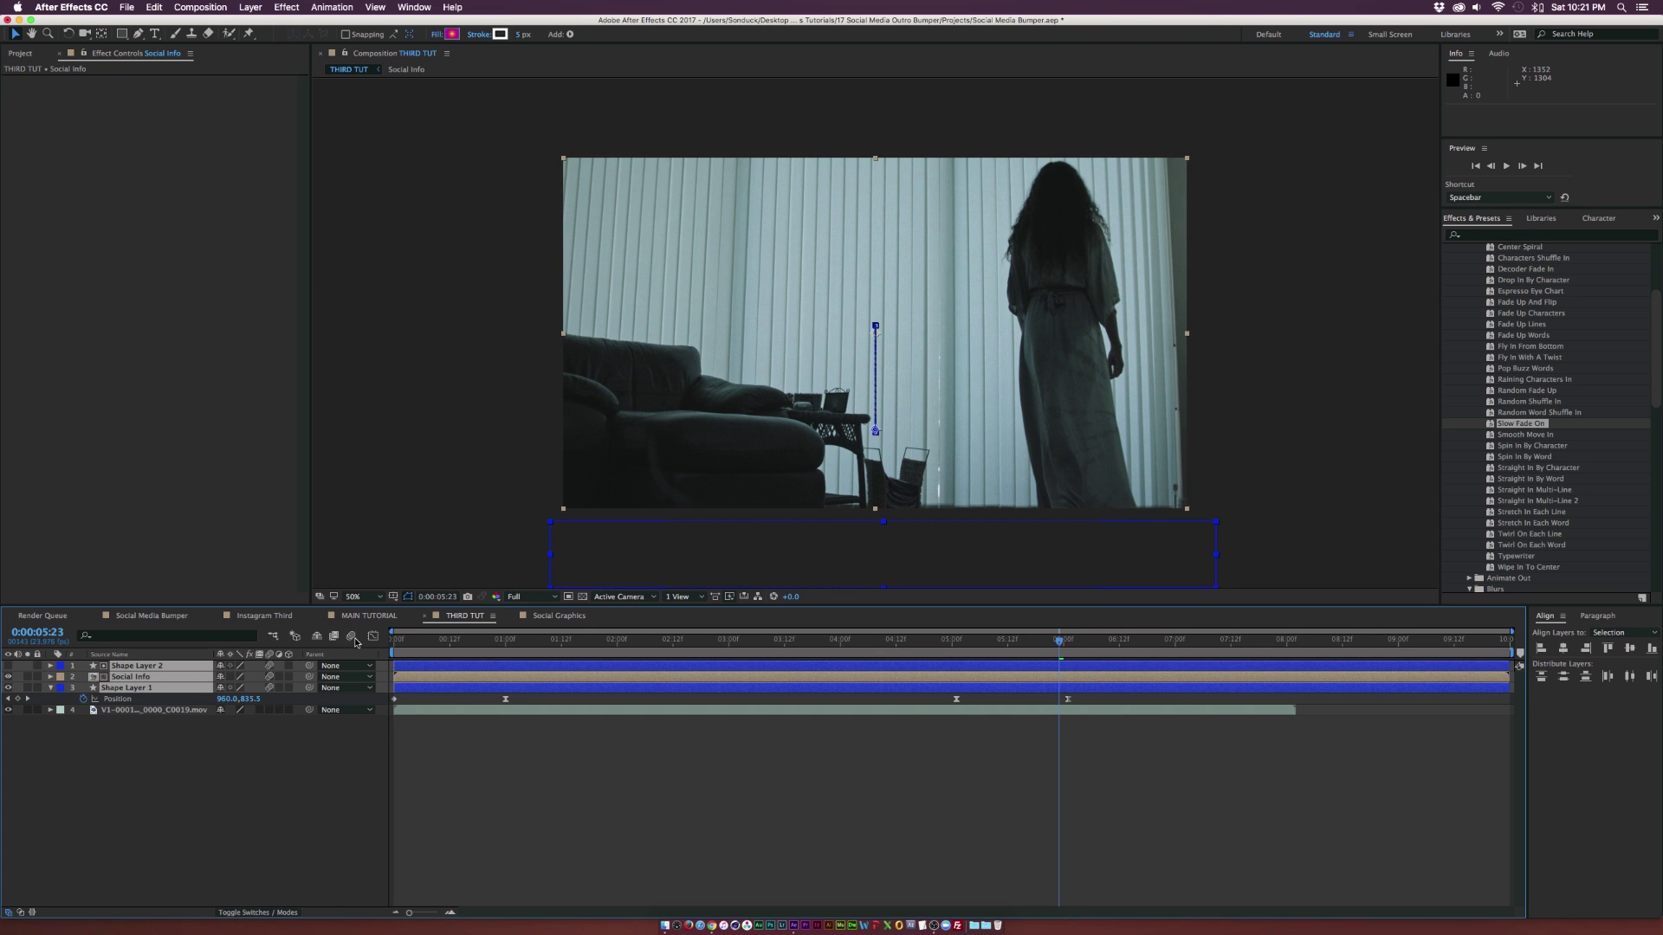
pyautogui.click(345, 817)
# Go to 0:00:06:01, end the work area there, and save the project
pyautogui.press('pagedown')
pyautogui.press('pagedown')
pyautogui.press('super+s')
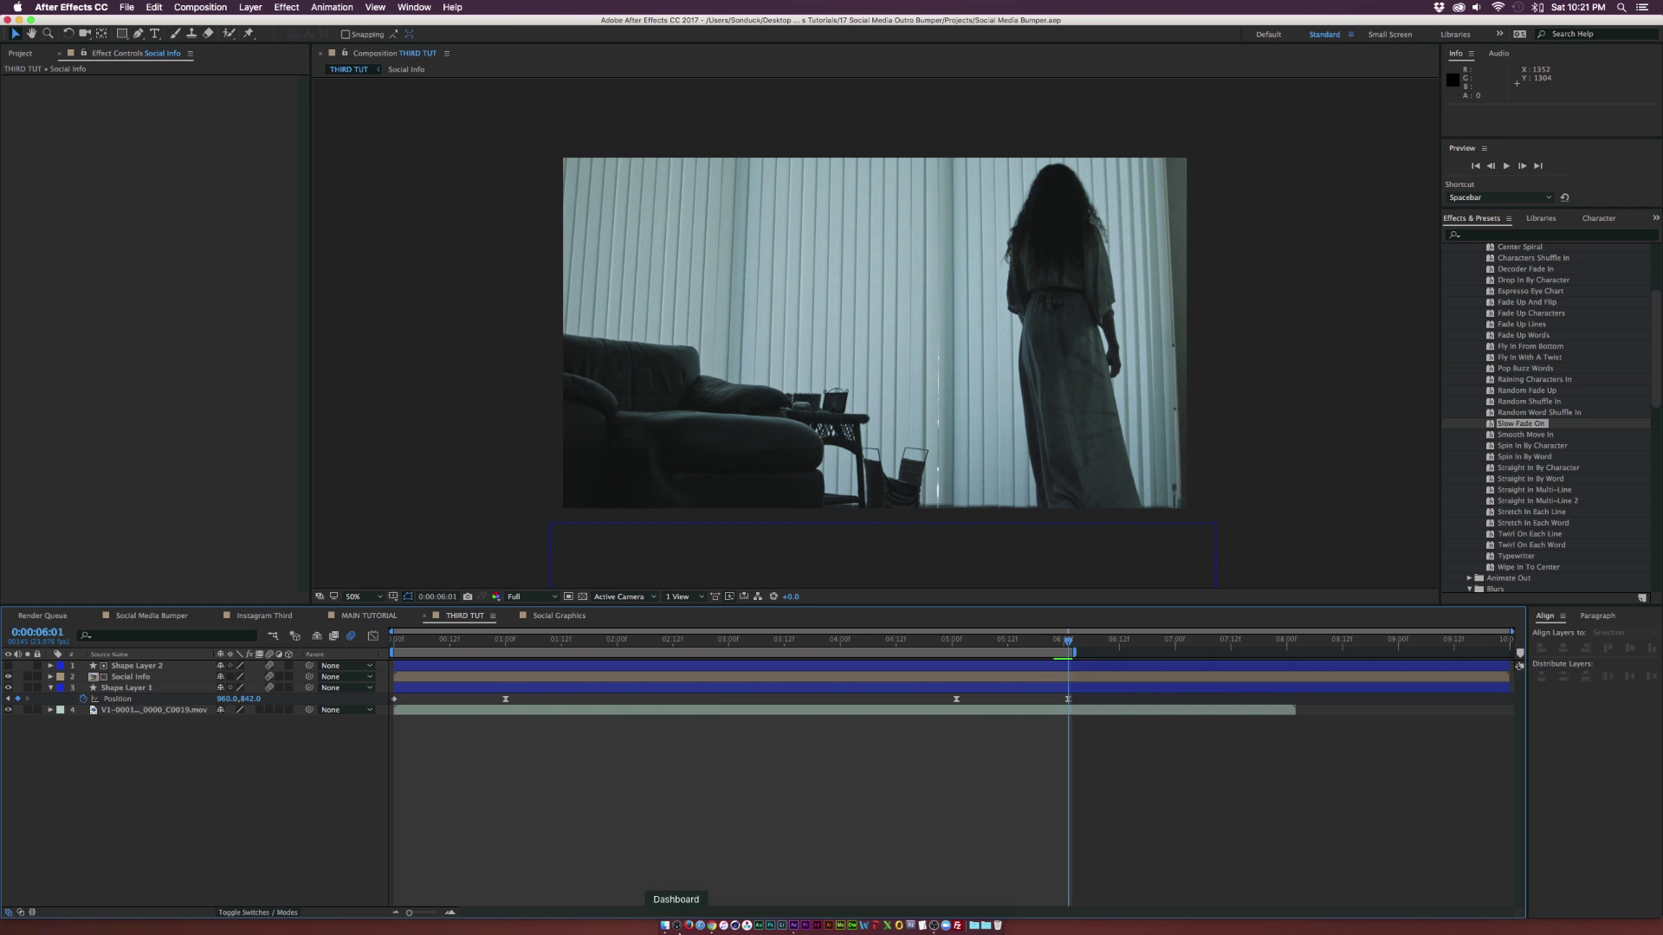
# Switch to Finder's Renders folder and play a quick preview of Social Media Bumper.mov
pyautogui.click(664, 927)
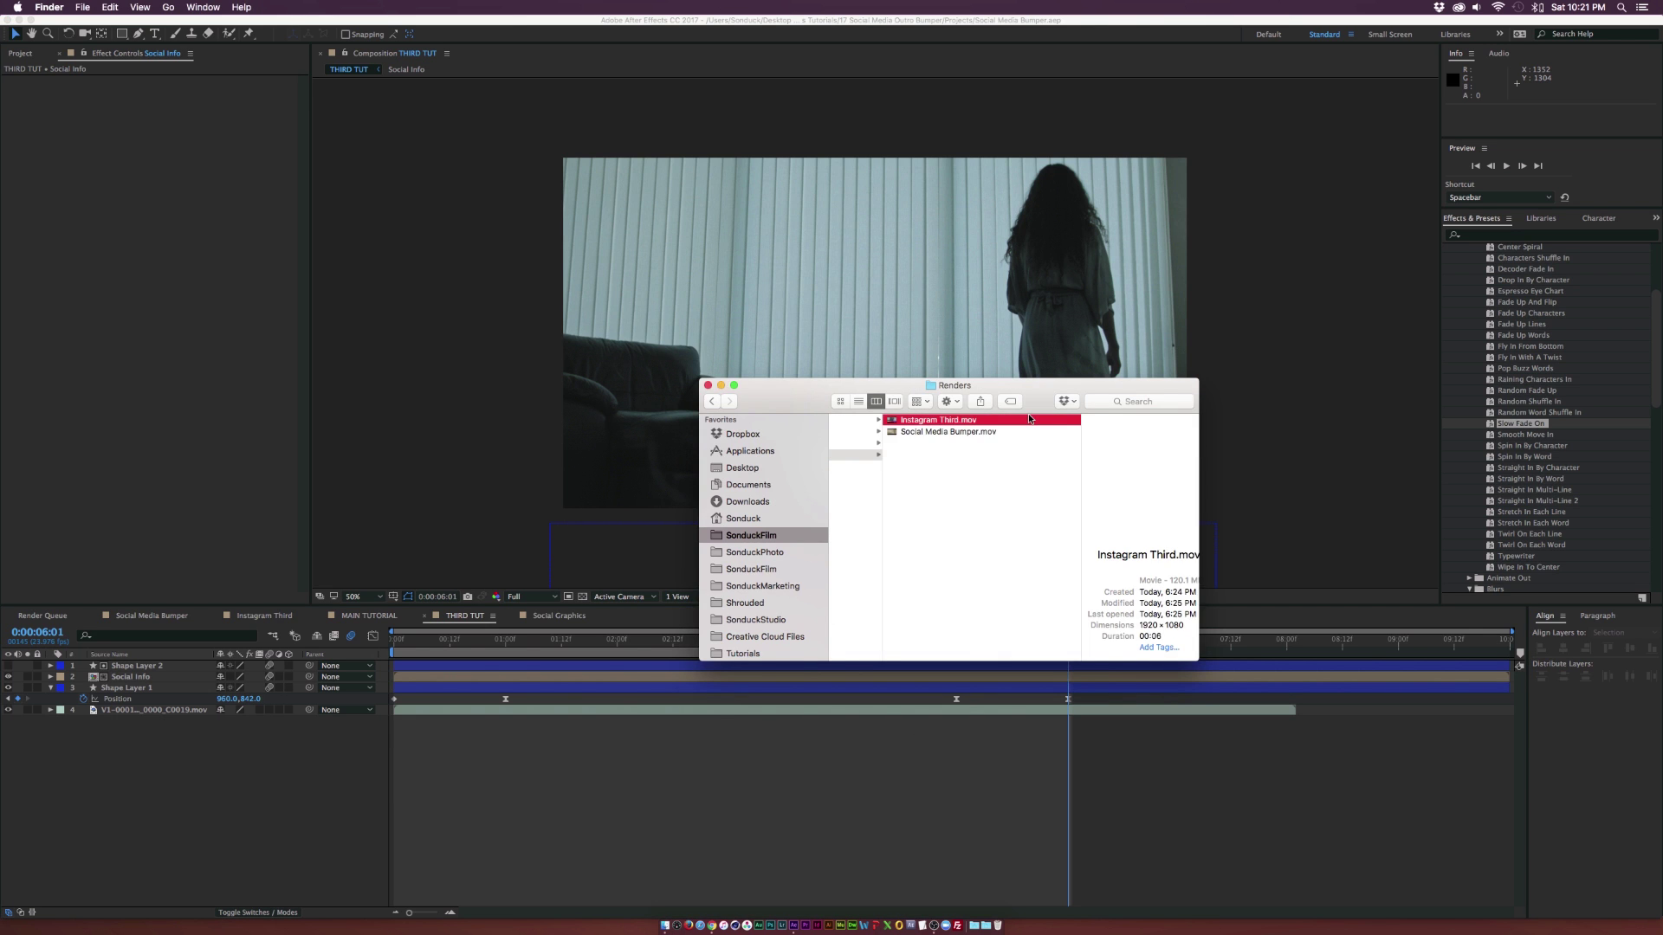
pyautogui.moveTo(1007, 374); pyautogui.dragTo(943, 369)
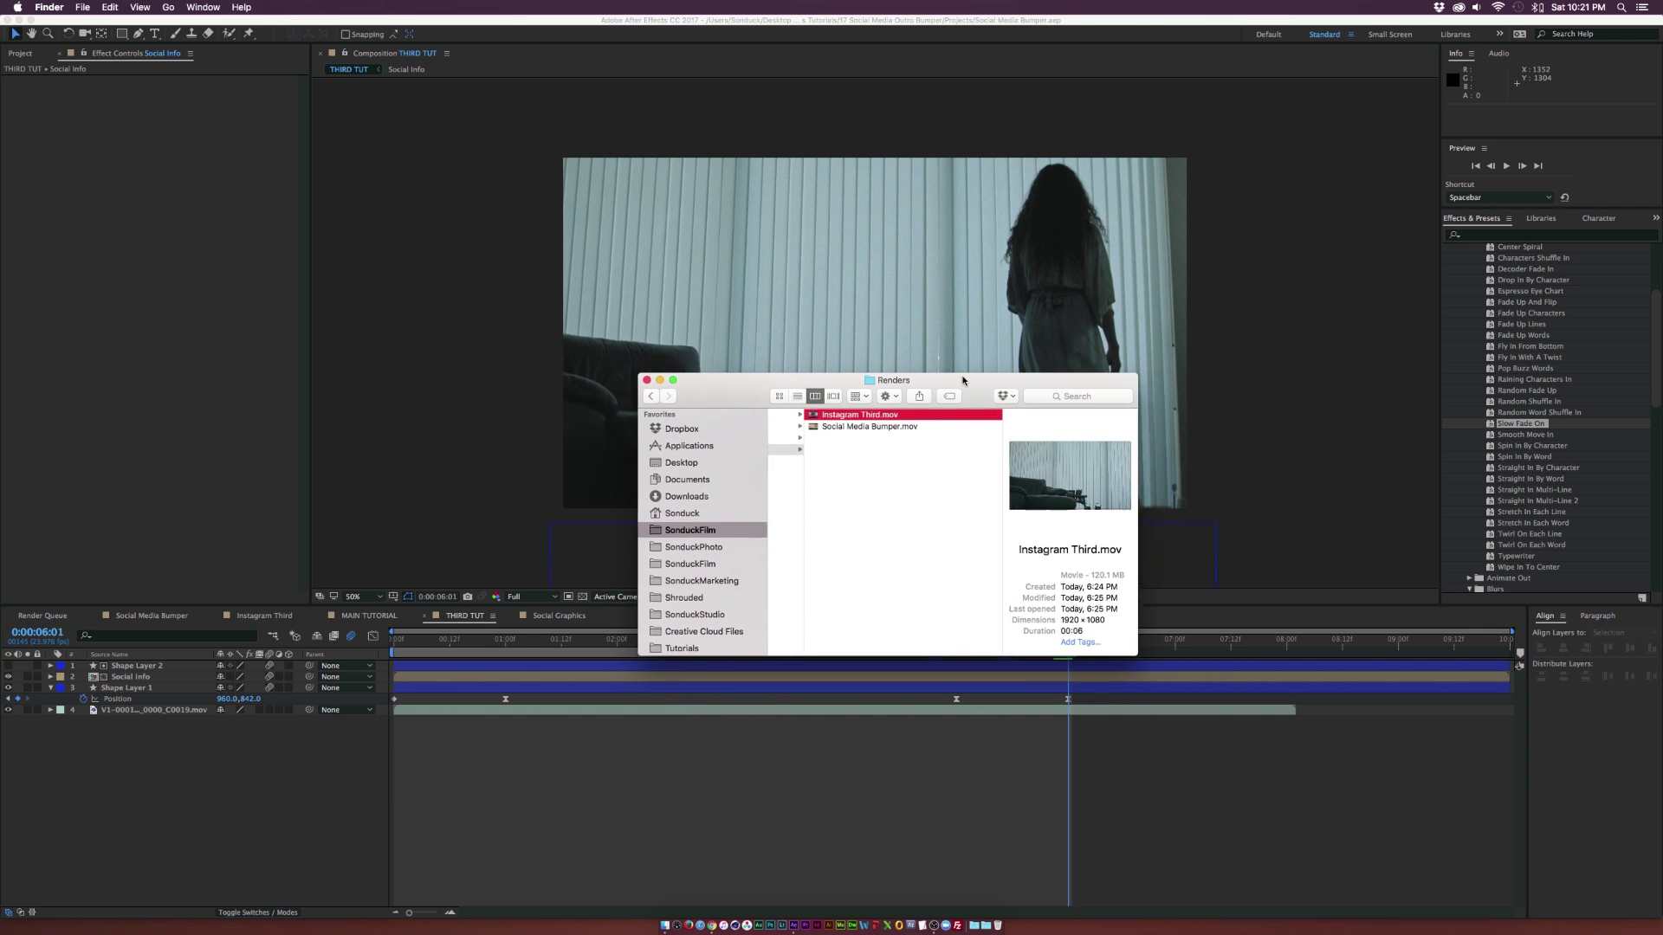
pyautogui.click(861, 430)
pyautogui.press('space')
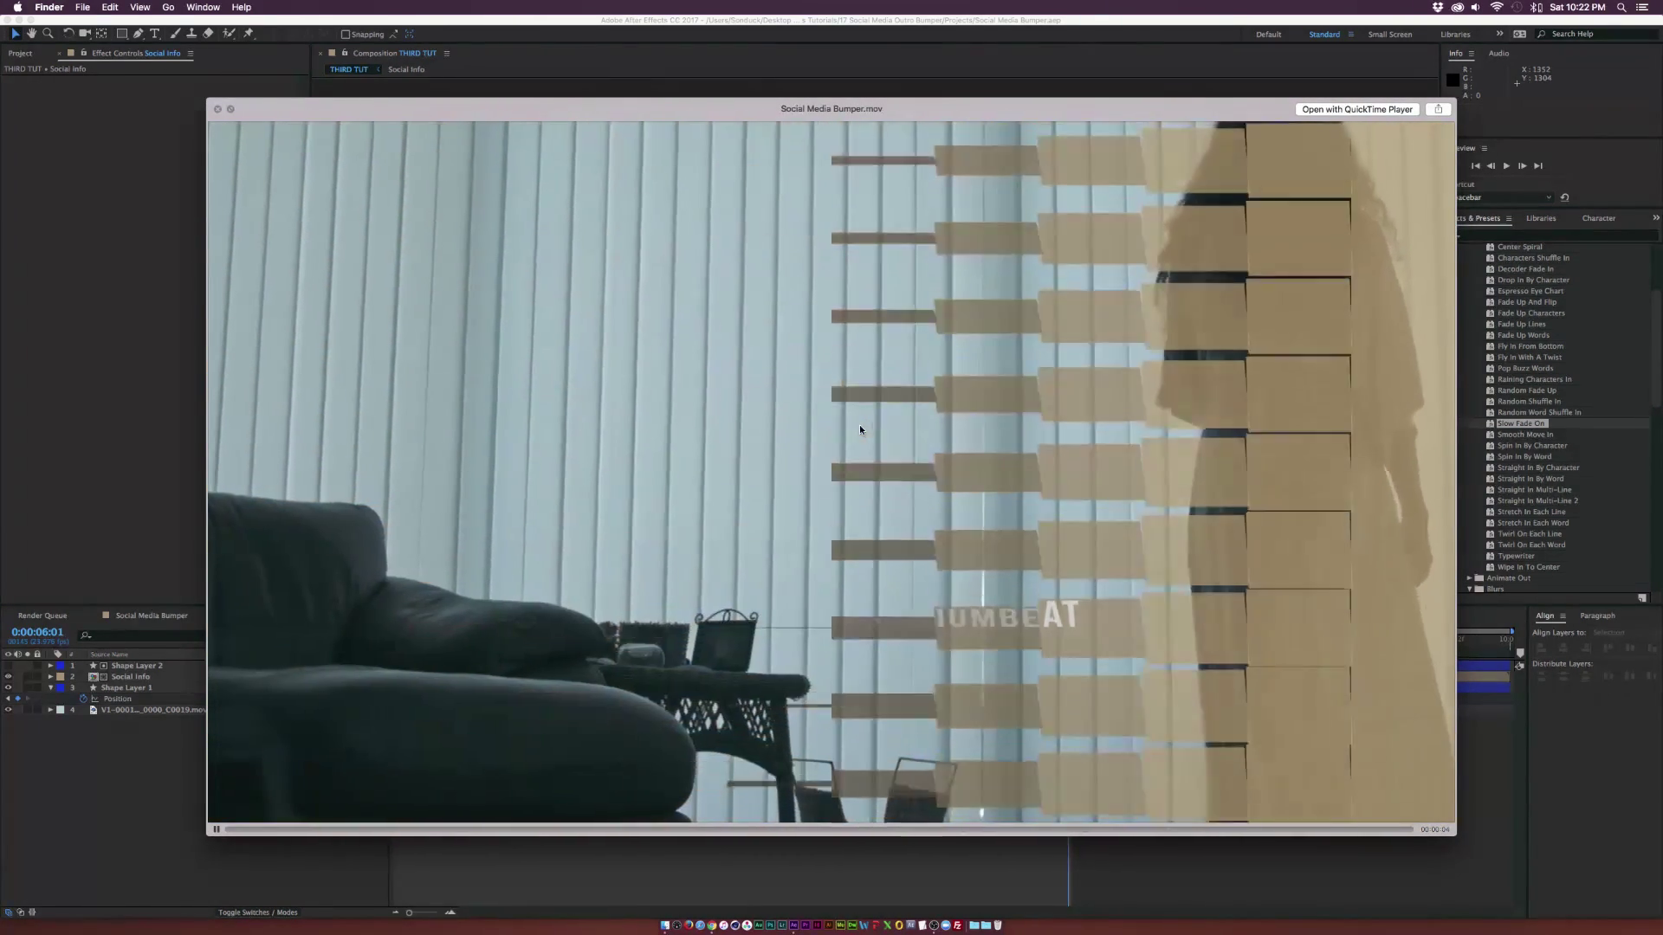
pyautogui.press('space')
# Play a quick preview of the rendered Instagram Third.mov and close it
pyautogui.press('Up')
pyautogui.press('space')
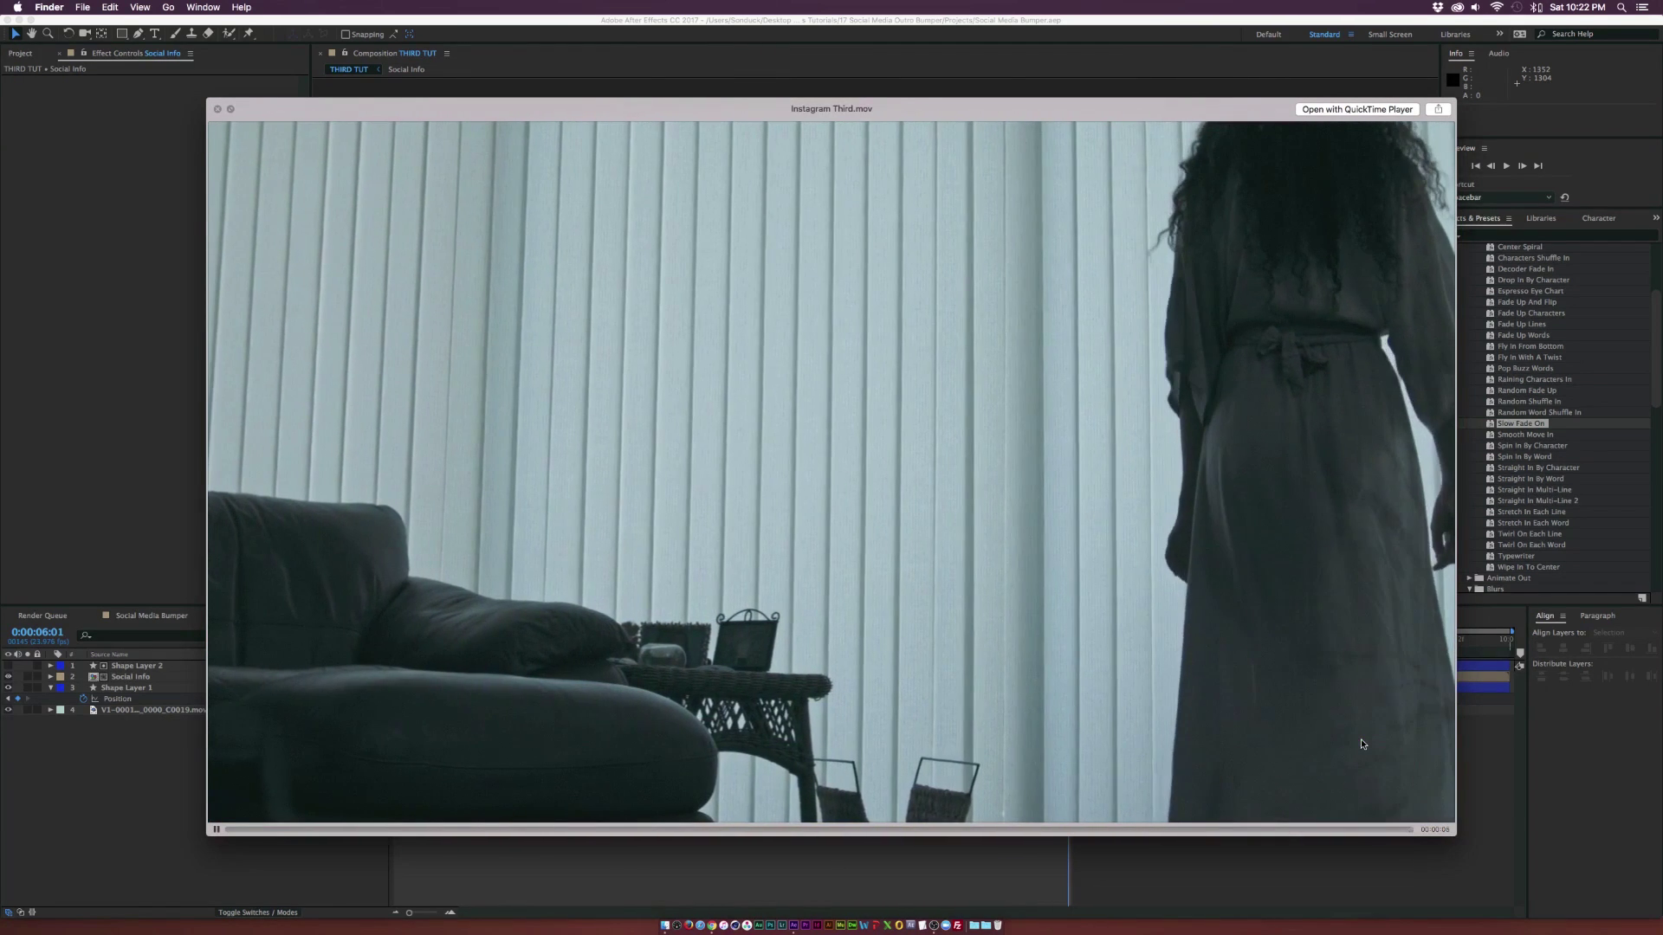
pyautogui.press('space')
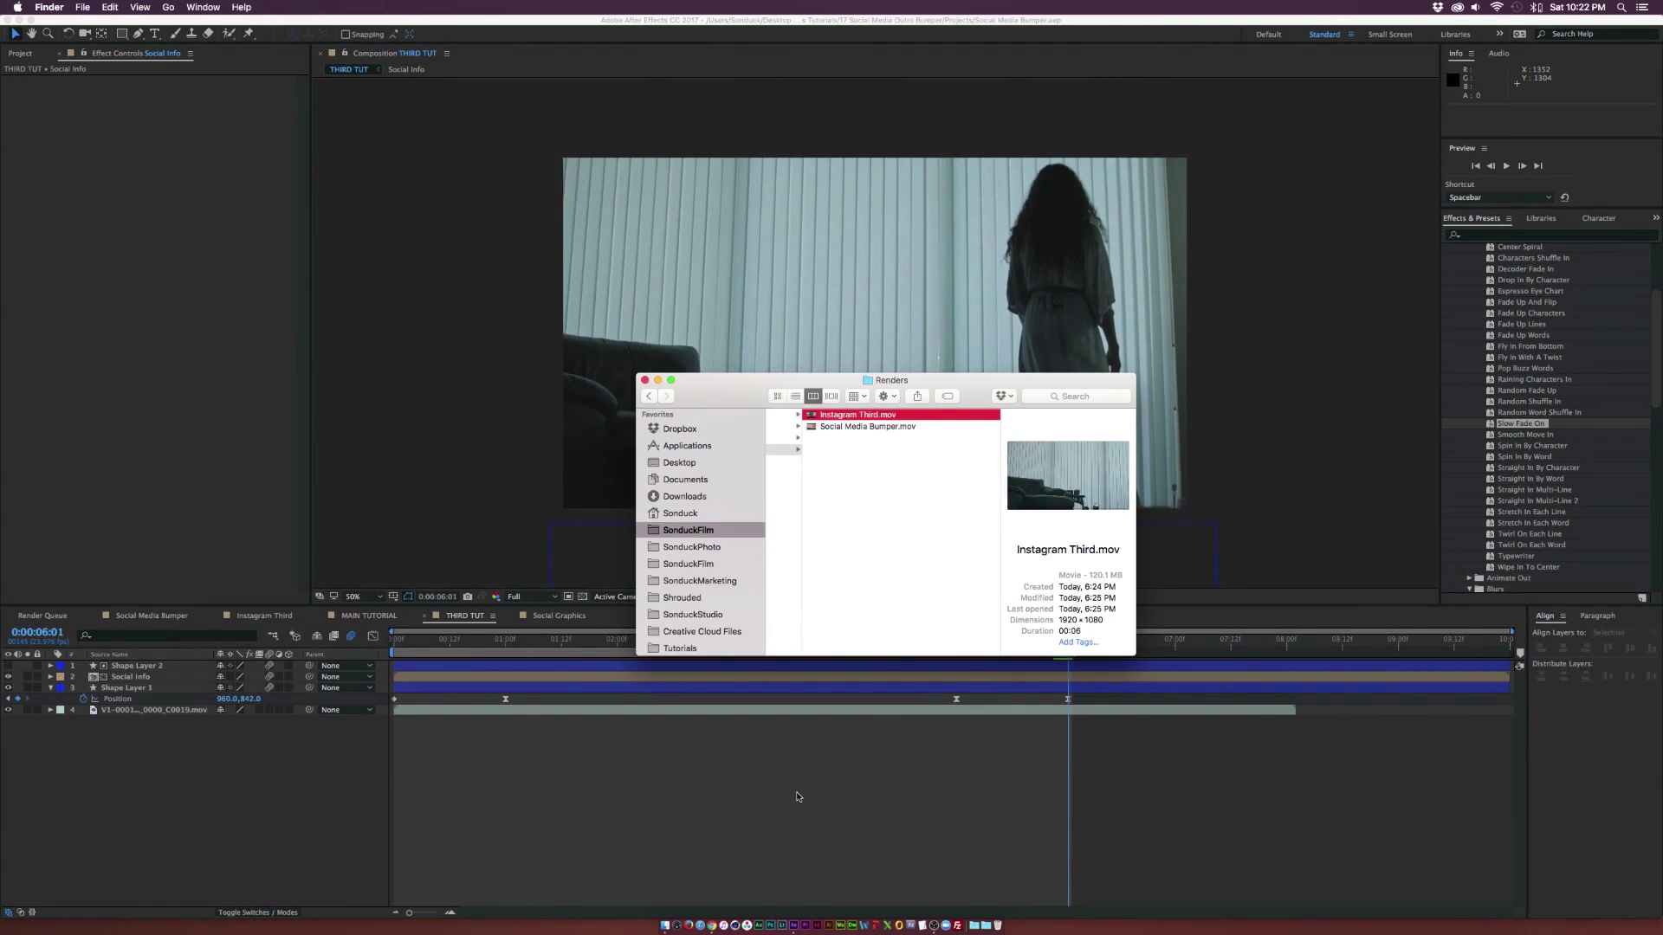